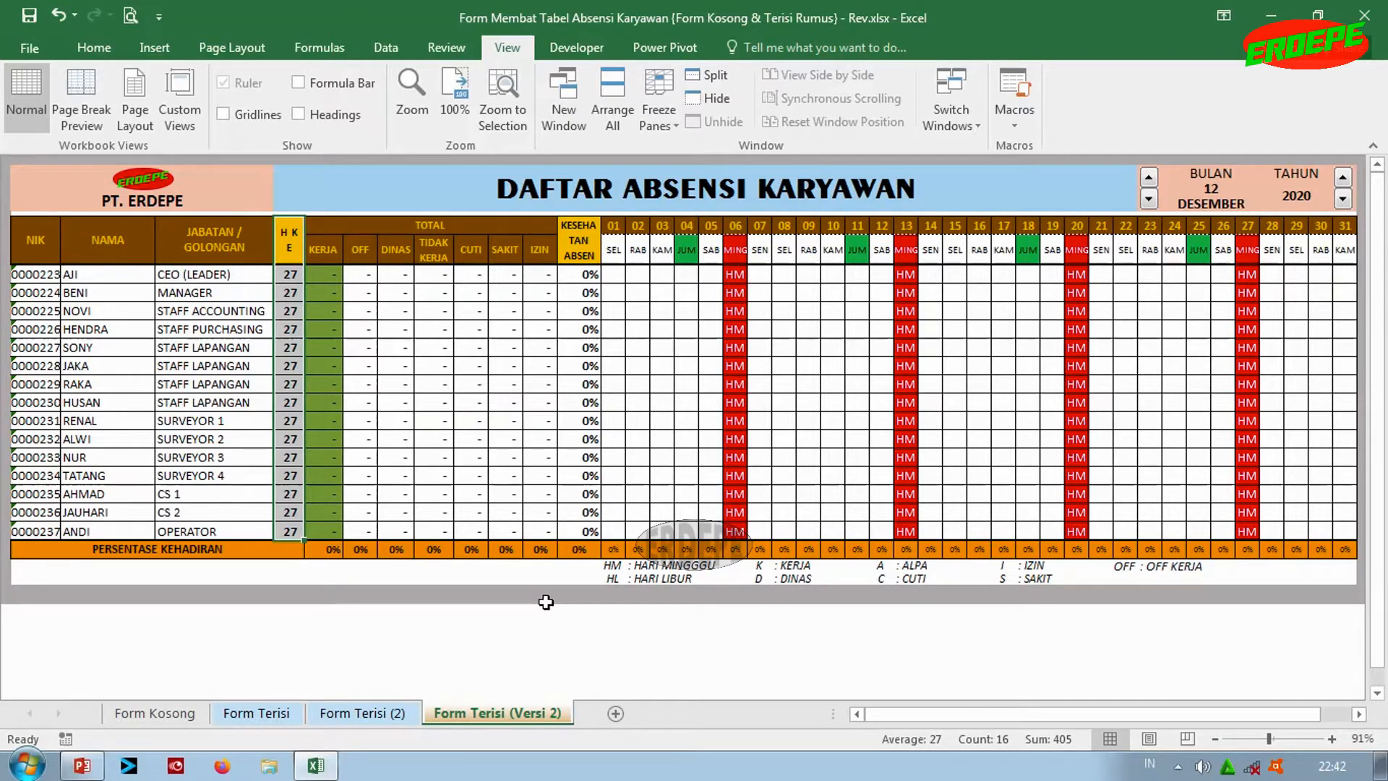
Go through the attendance form's title, HKE column, TOTAL heading, KESEHATAN ABSEN column and BULAN cells
{"action": "left_click", "coordinate": [396, 365]}
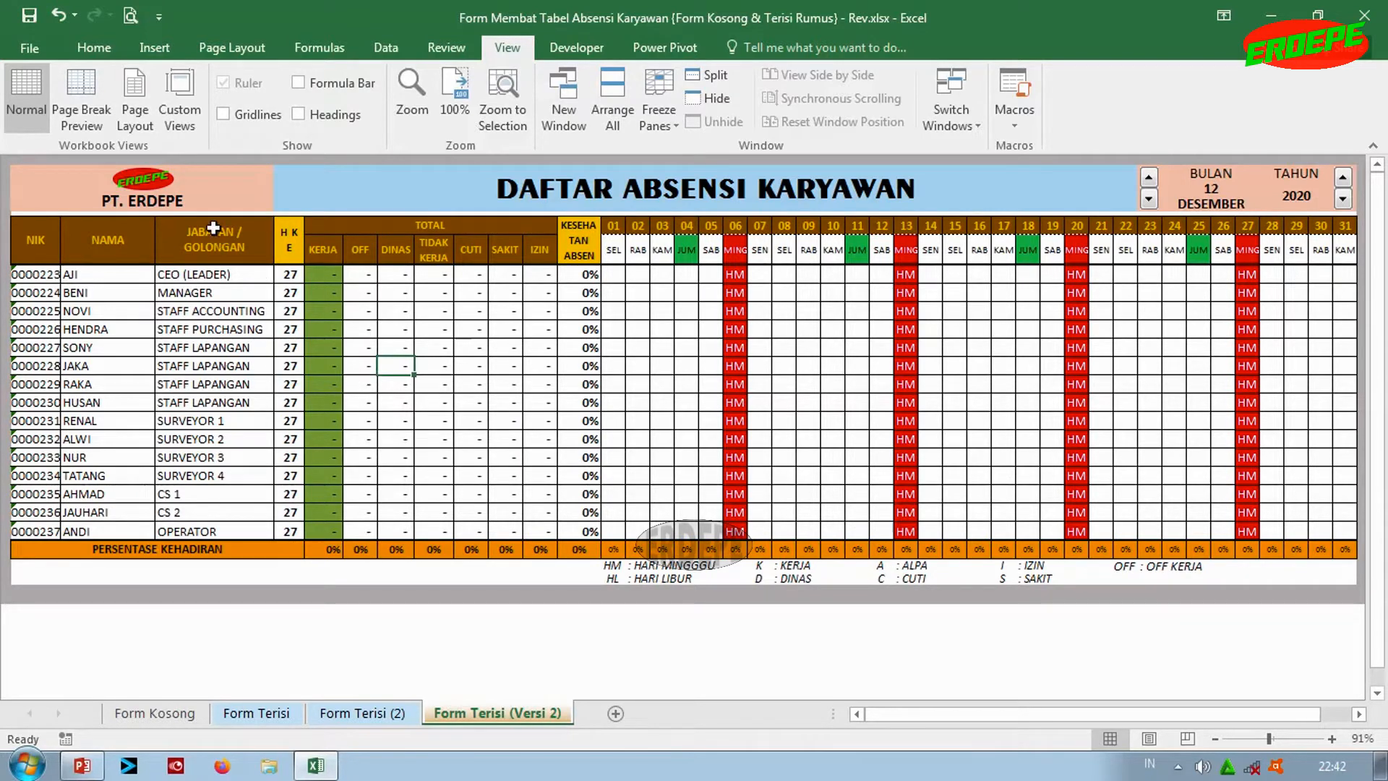
{"action": "left_click", "coordinate": [411, 181]}
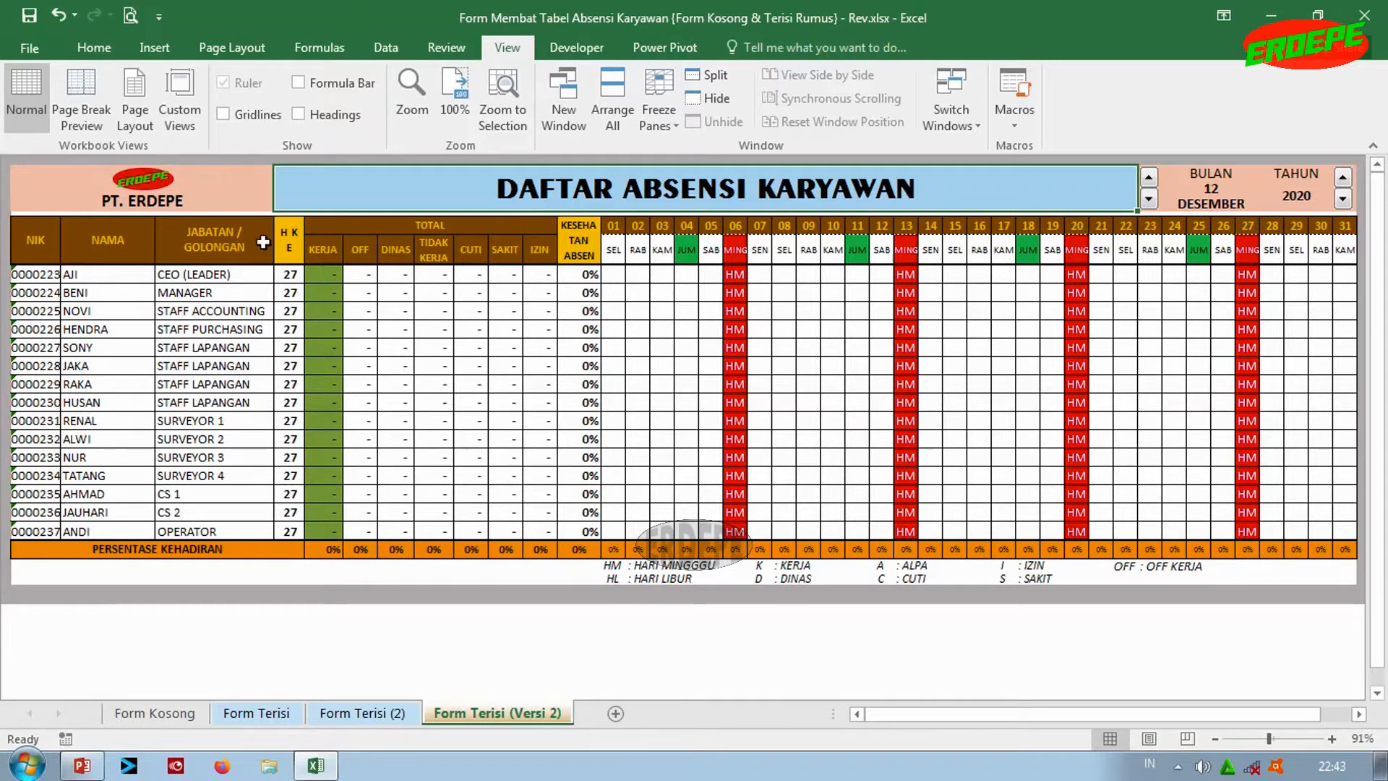
{"action": "left_click_drag", "start_coordinate": [290, 238], "coordinate": [297, 526]}
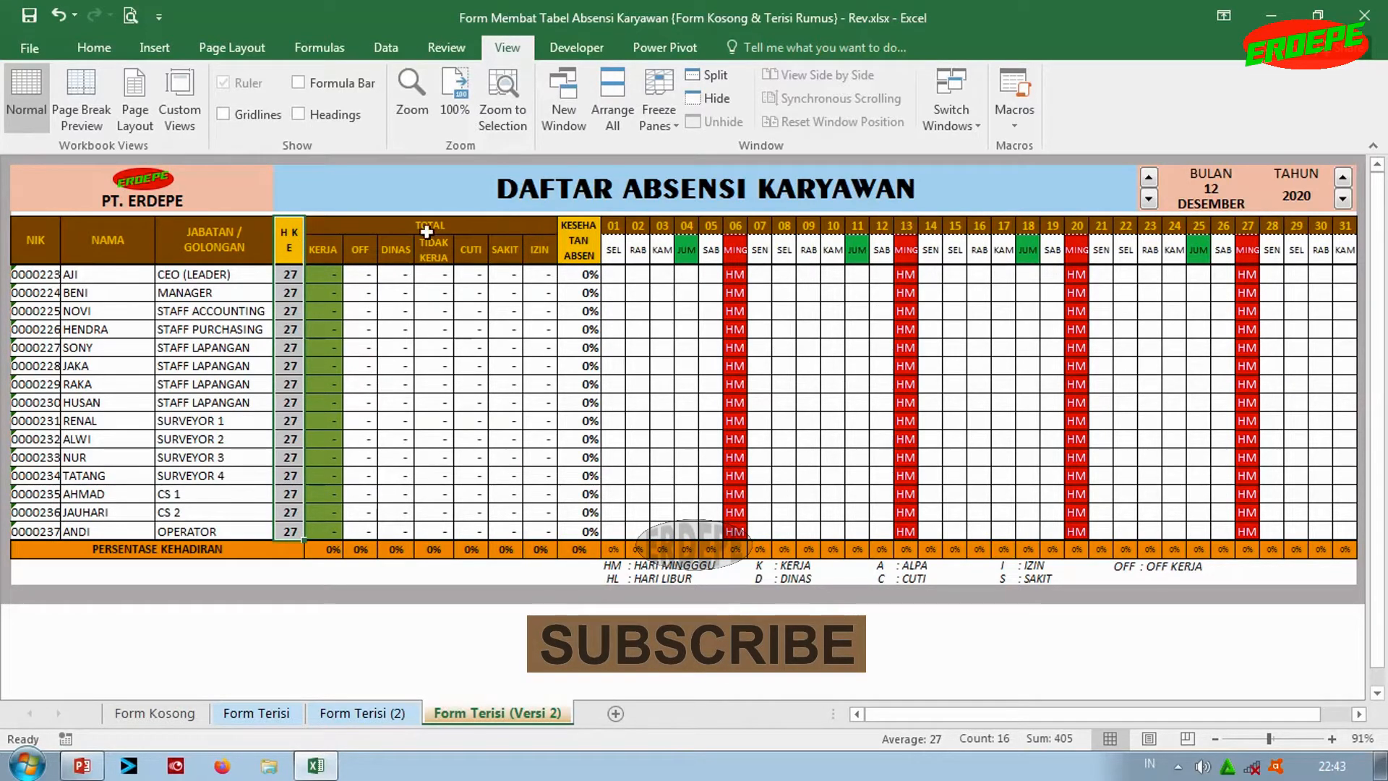
{"action": "left_click", "coordinate": [396, 226]}
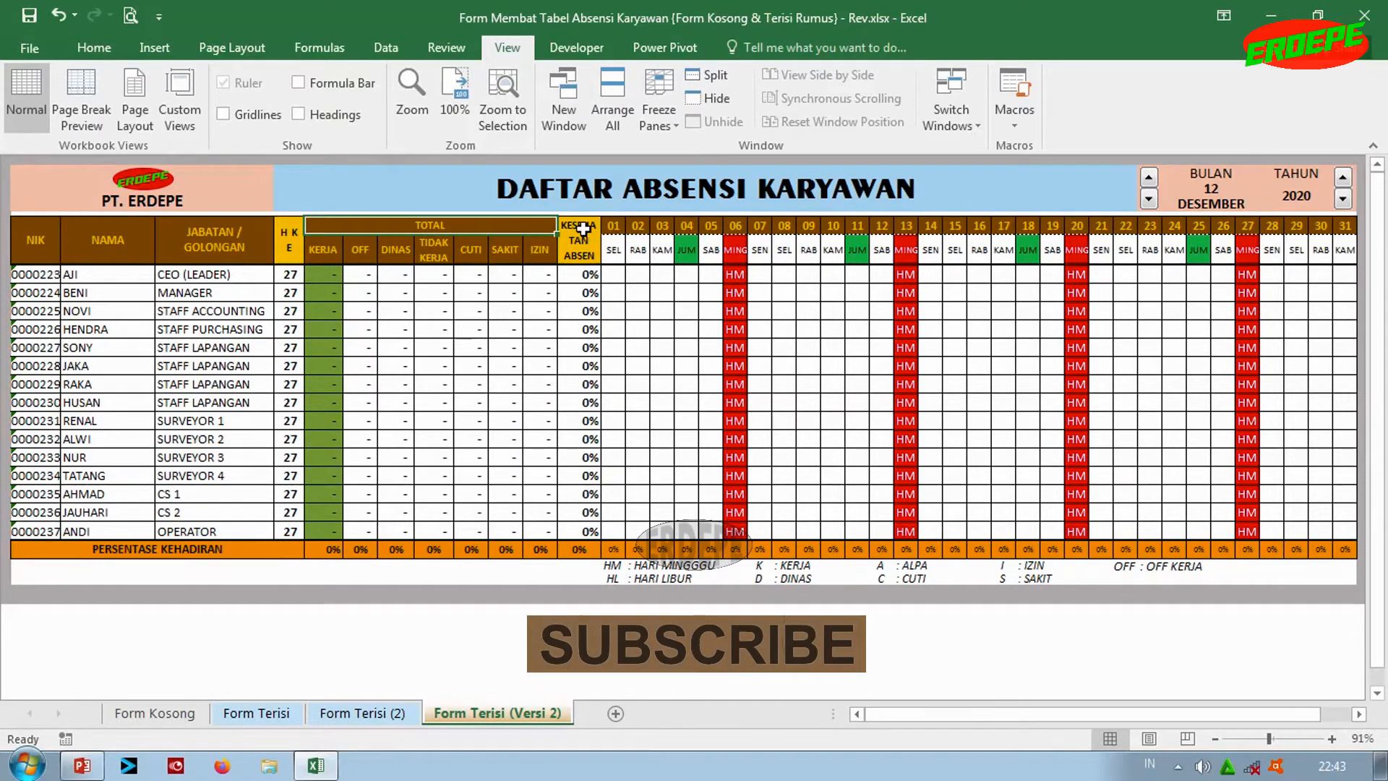
{"action": "left_click_drag", "start_coordinate": [583, 229], "coordinate": [579, 546]}
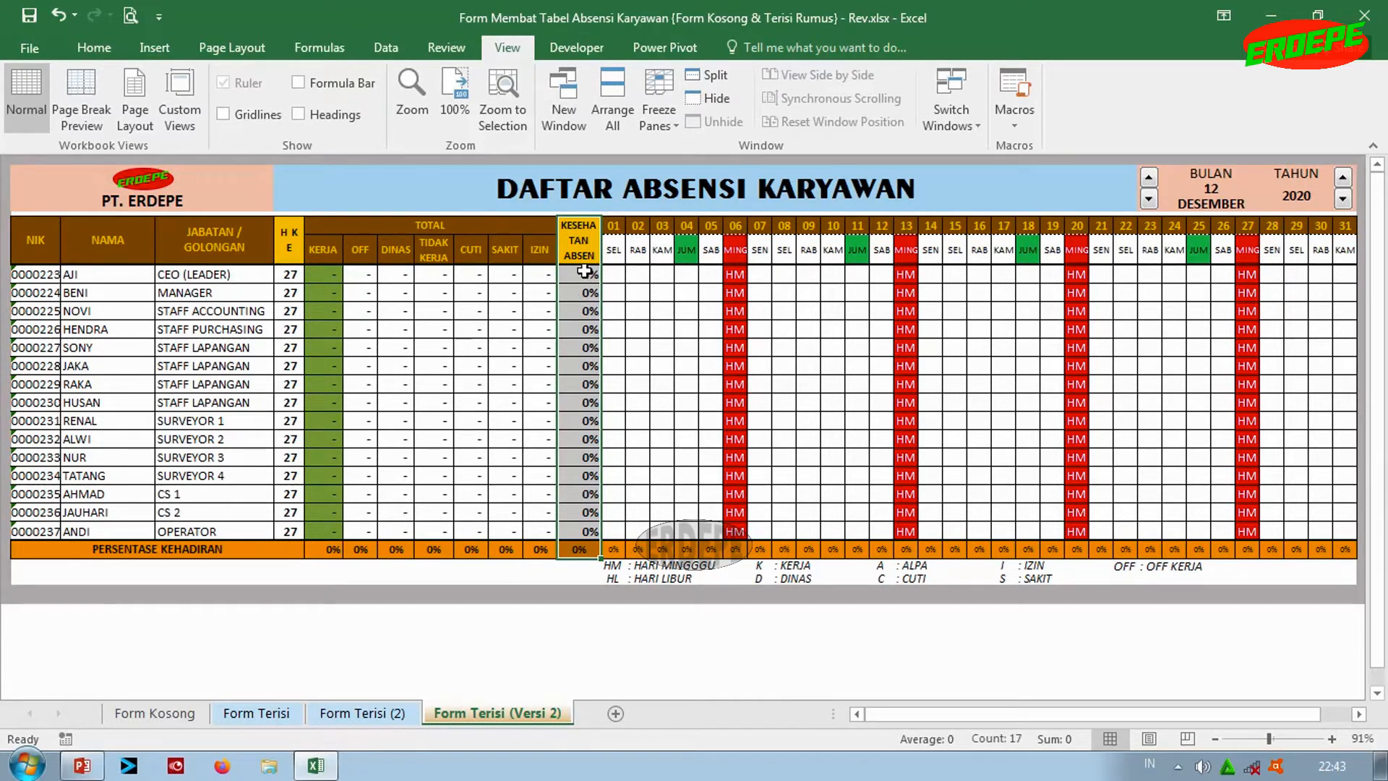
{"action": "left_click", "coordinate": [1193, 185]}
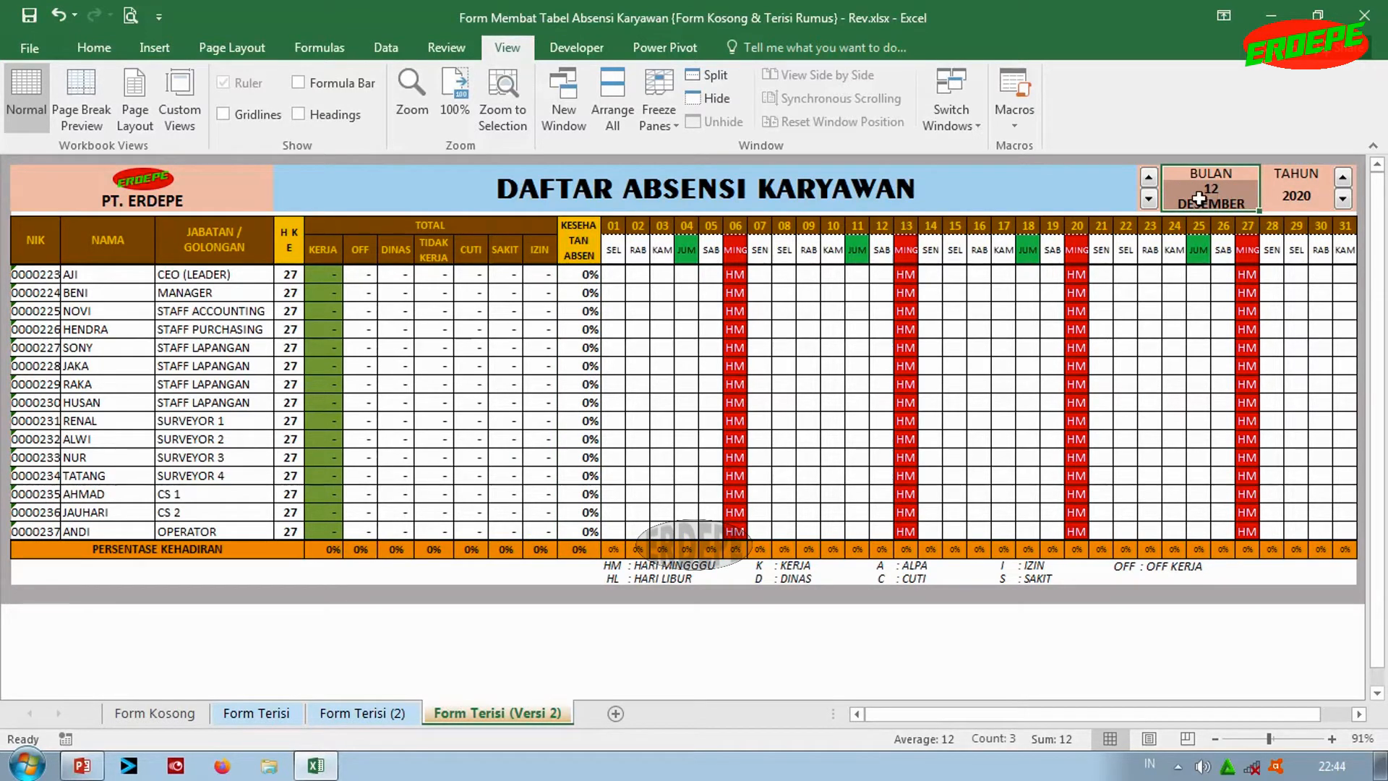
{"action": "left_click", "coordinate": [1111, 196]}
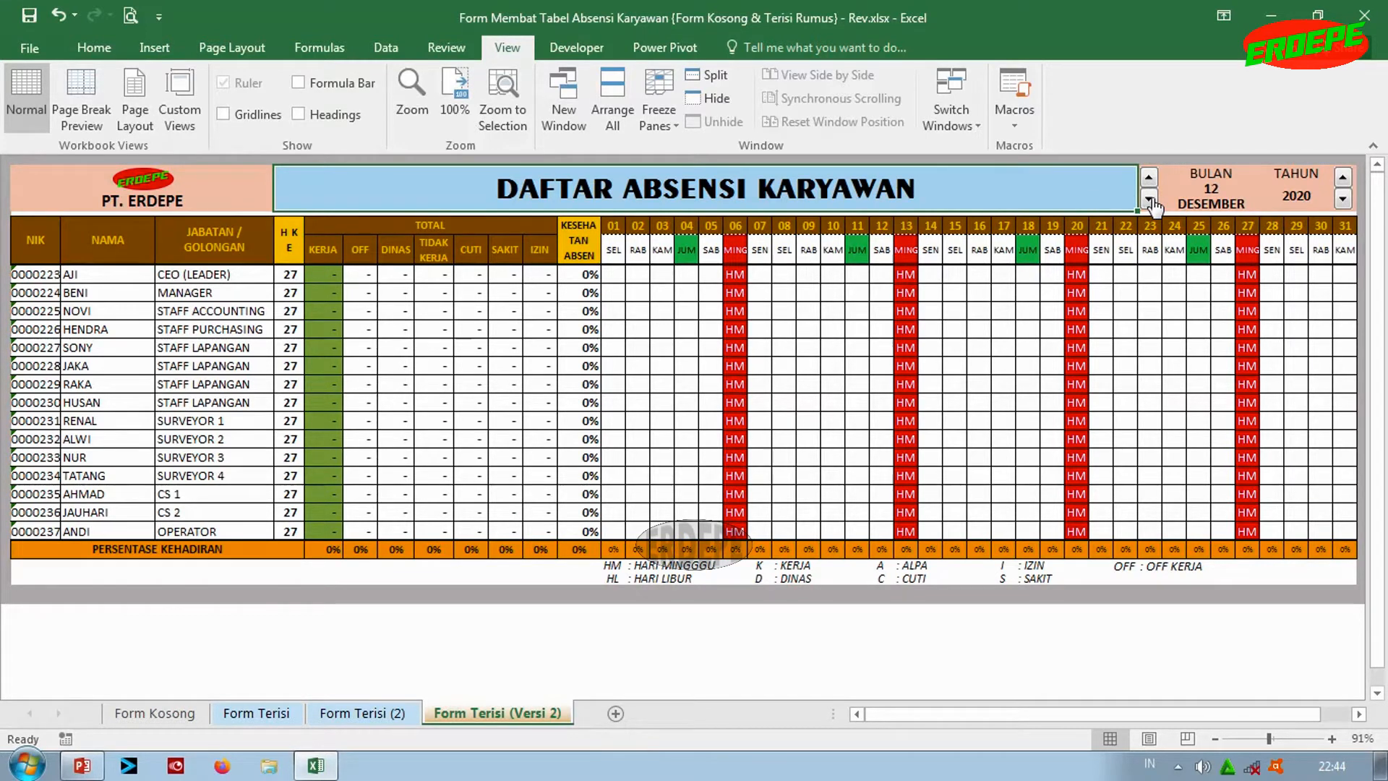
Change the BULAN value to 11 and return it to 12 on Form Terisi (Versi 2)
{"action": "left_click", "coordinate": [1200, 189]}
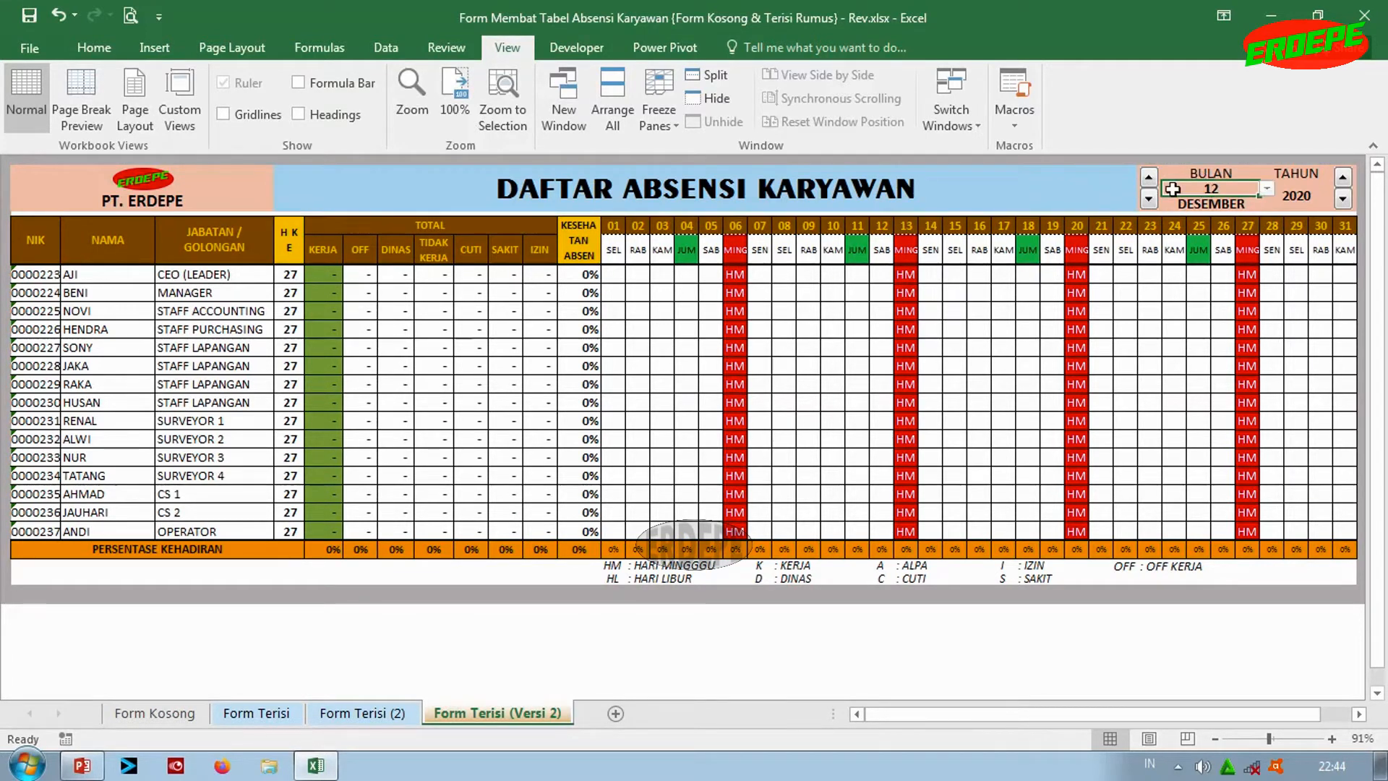
{"action": "left_click", "coordinate": [1267, 189]}
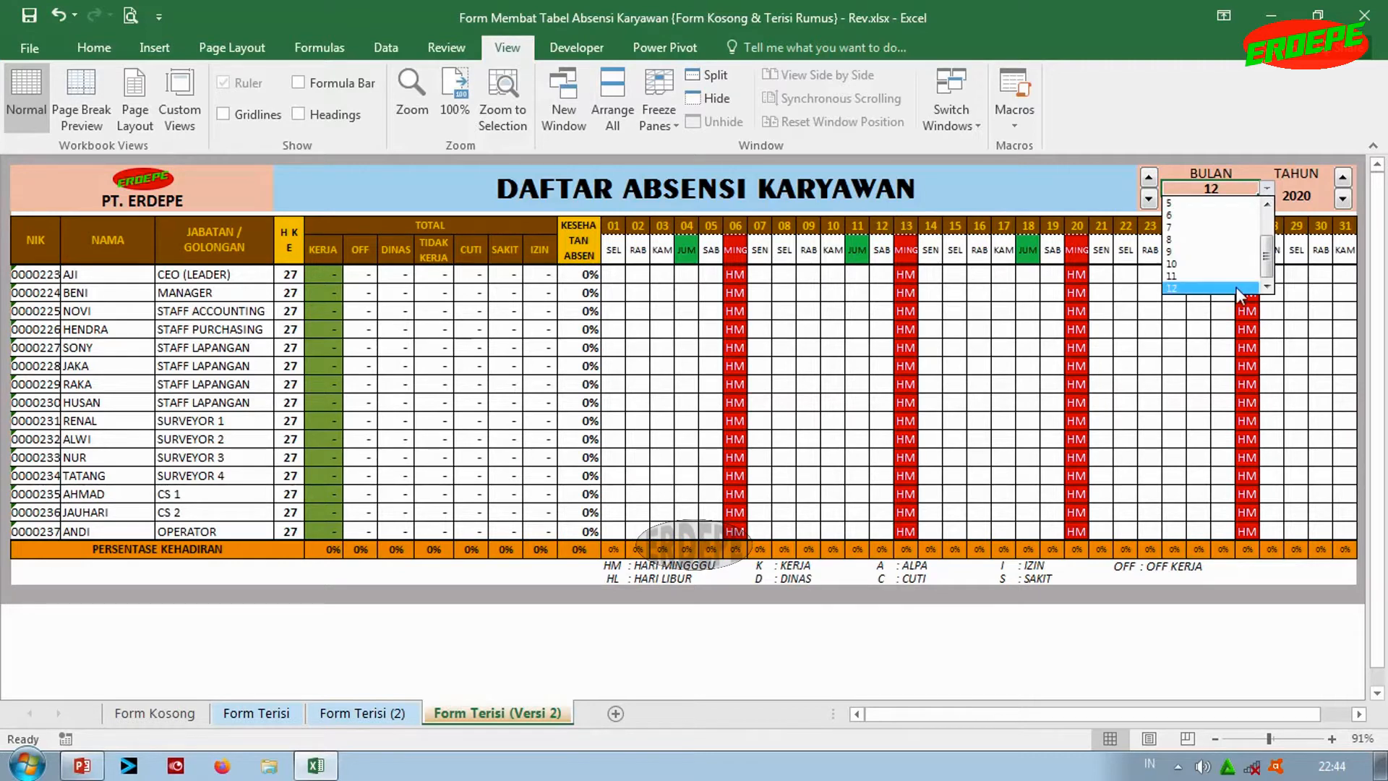
{"action": "left_click", "coordinate": [1218, 186]}
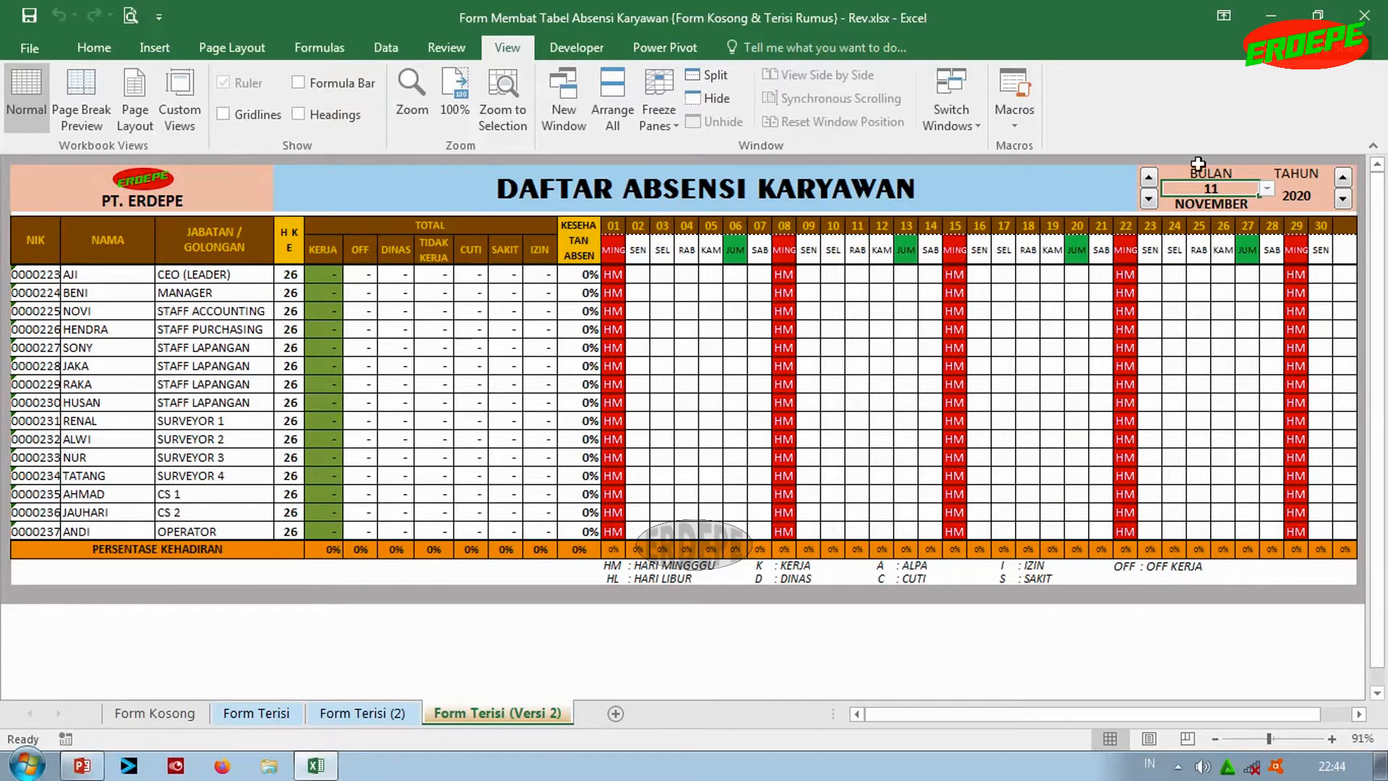
{"action": "left_click", "coordinate": [1150, 179]}
{"action": "left_click_drag", "start_coordinate": [1221, 180], "coordinate": [1217, 201]}
Change the TAHUN value to an earlier year and return it to 2020
{"action": "left_click", "coordinate": [1296, 194]}
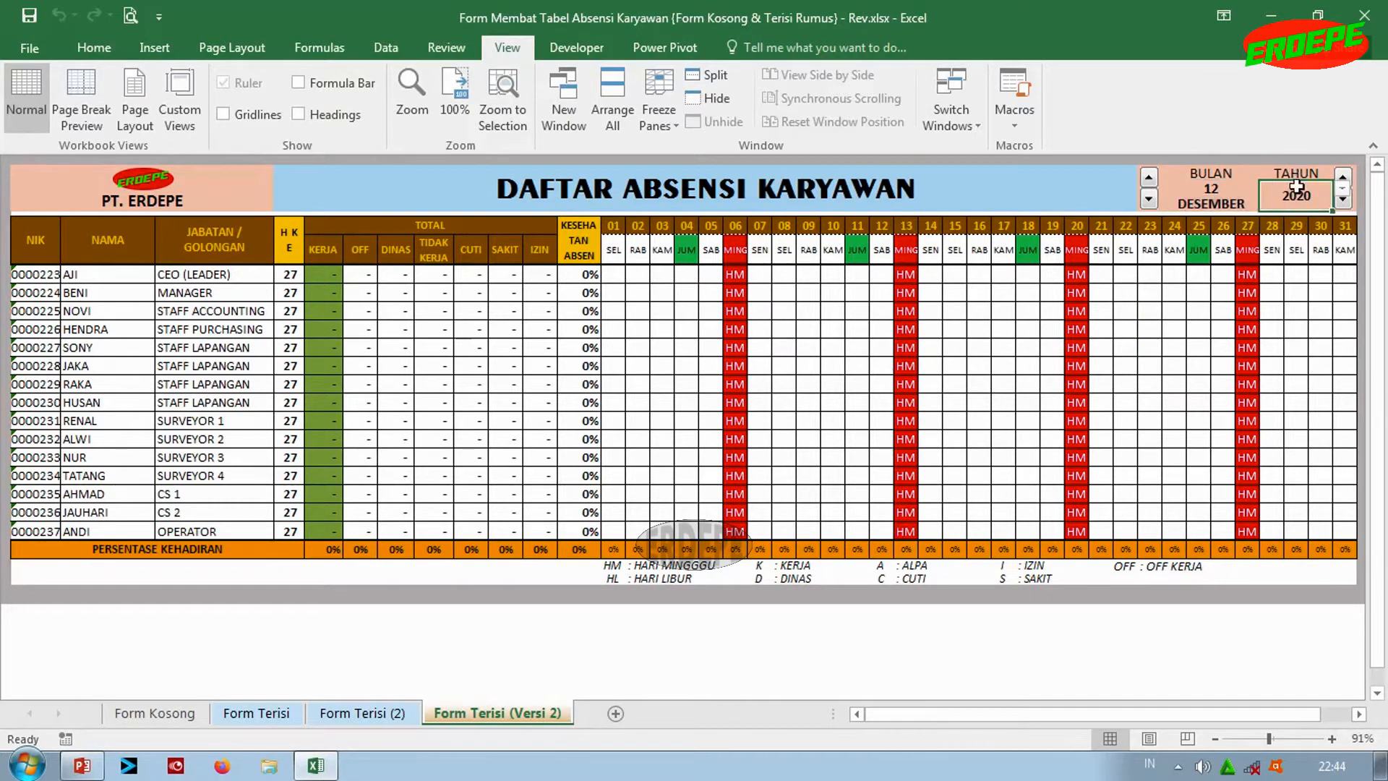
{"action": "left_click", "coordinate": [1343, 195]}
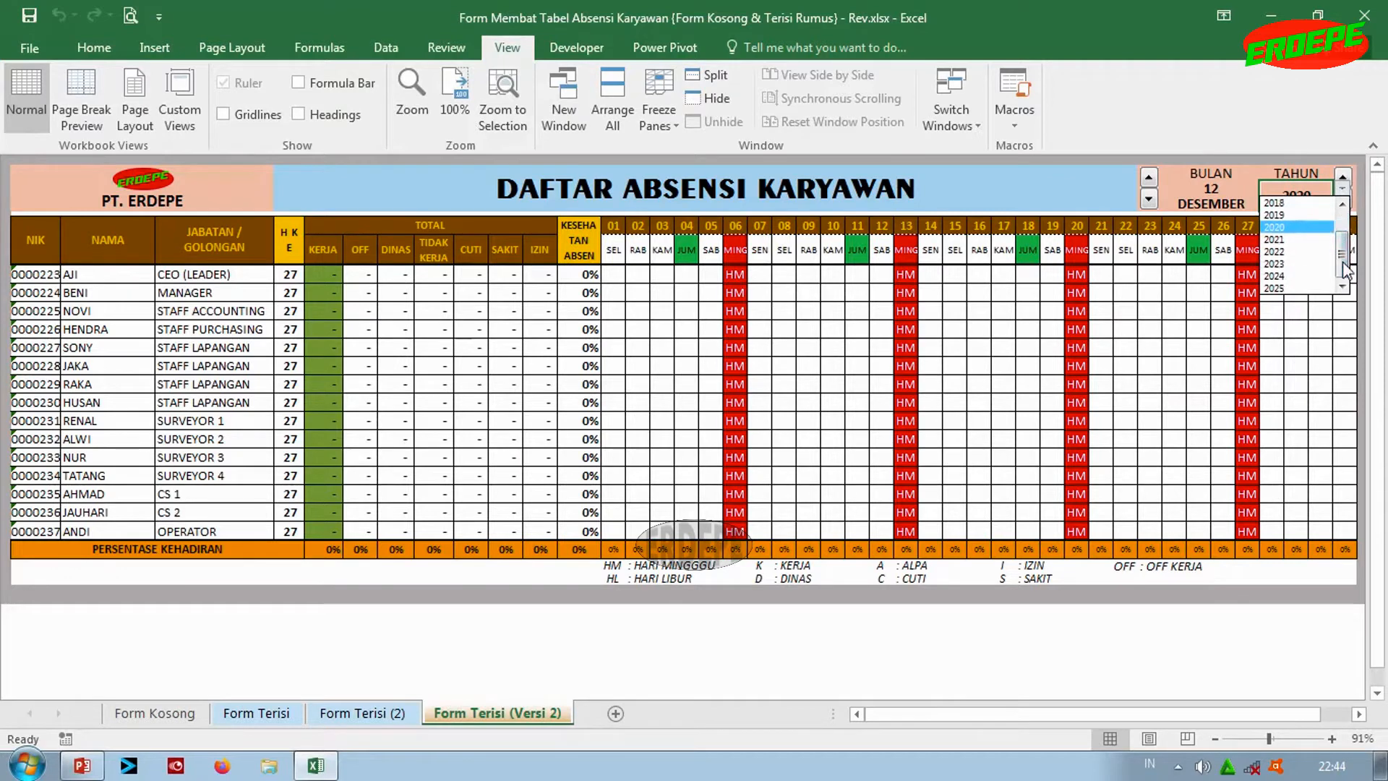
{"action": "left_click", "coordinate": [1341, 194]}
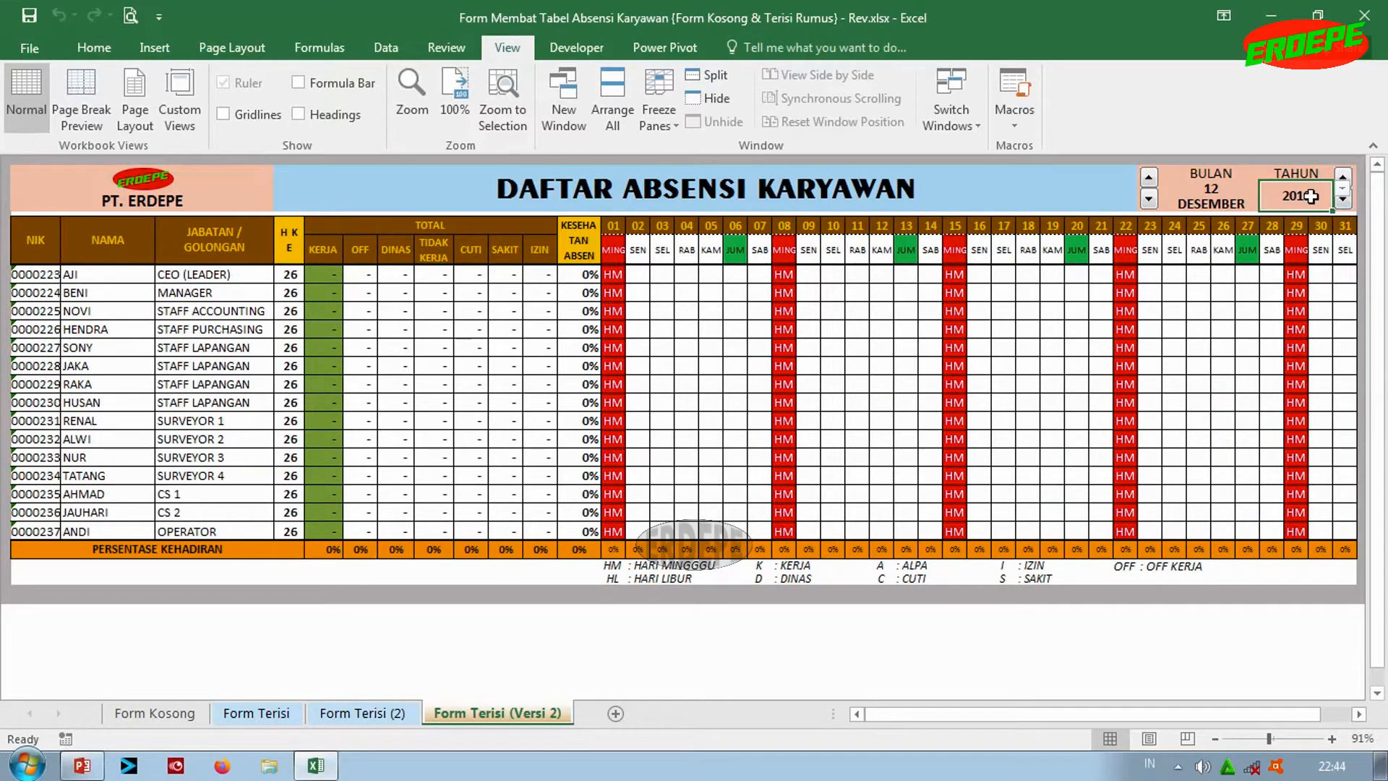
{"action": "left_click", "coordinate": [1343, 202]}
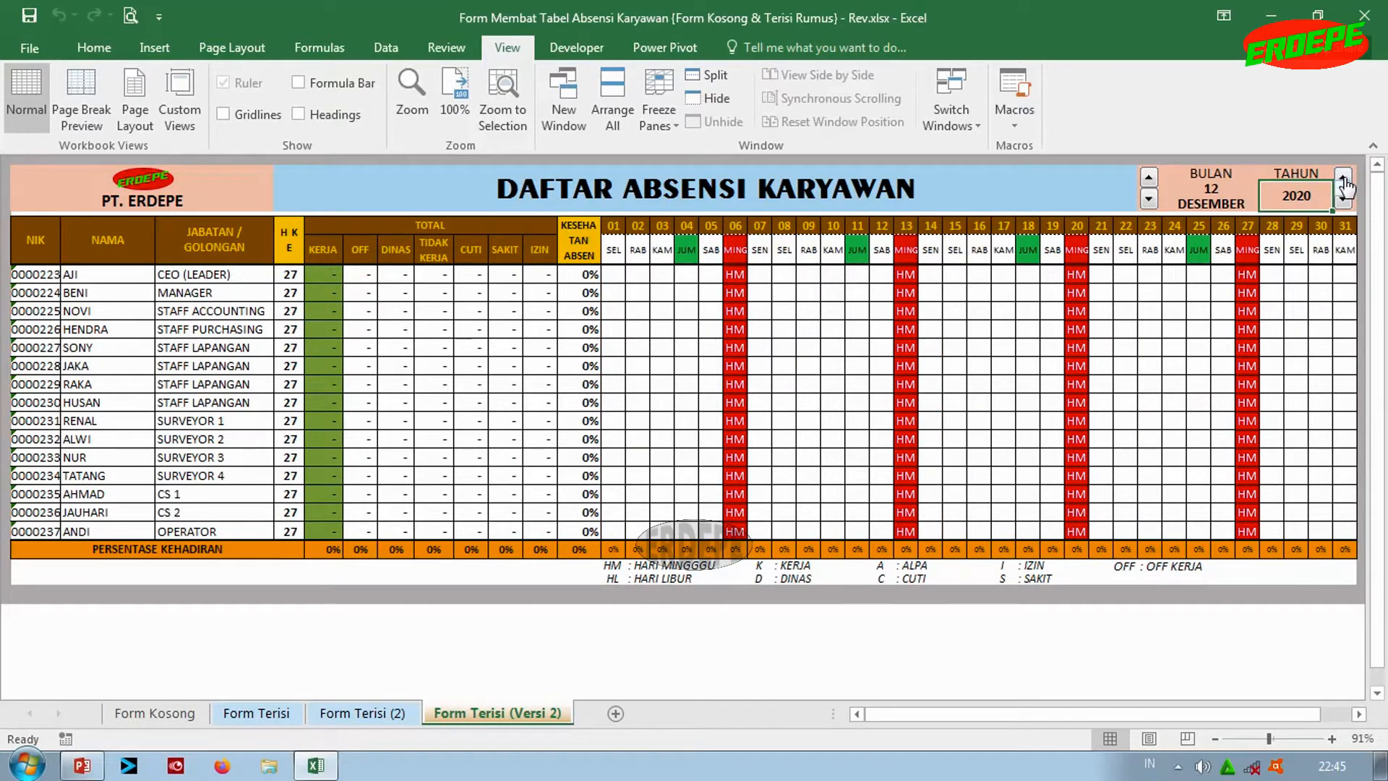
{"action": "left_click", "coordinate": [1343, 200]}
{"action": "left_click", "coordinate": [1343, 177]}
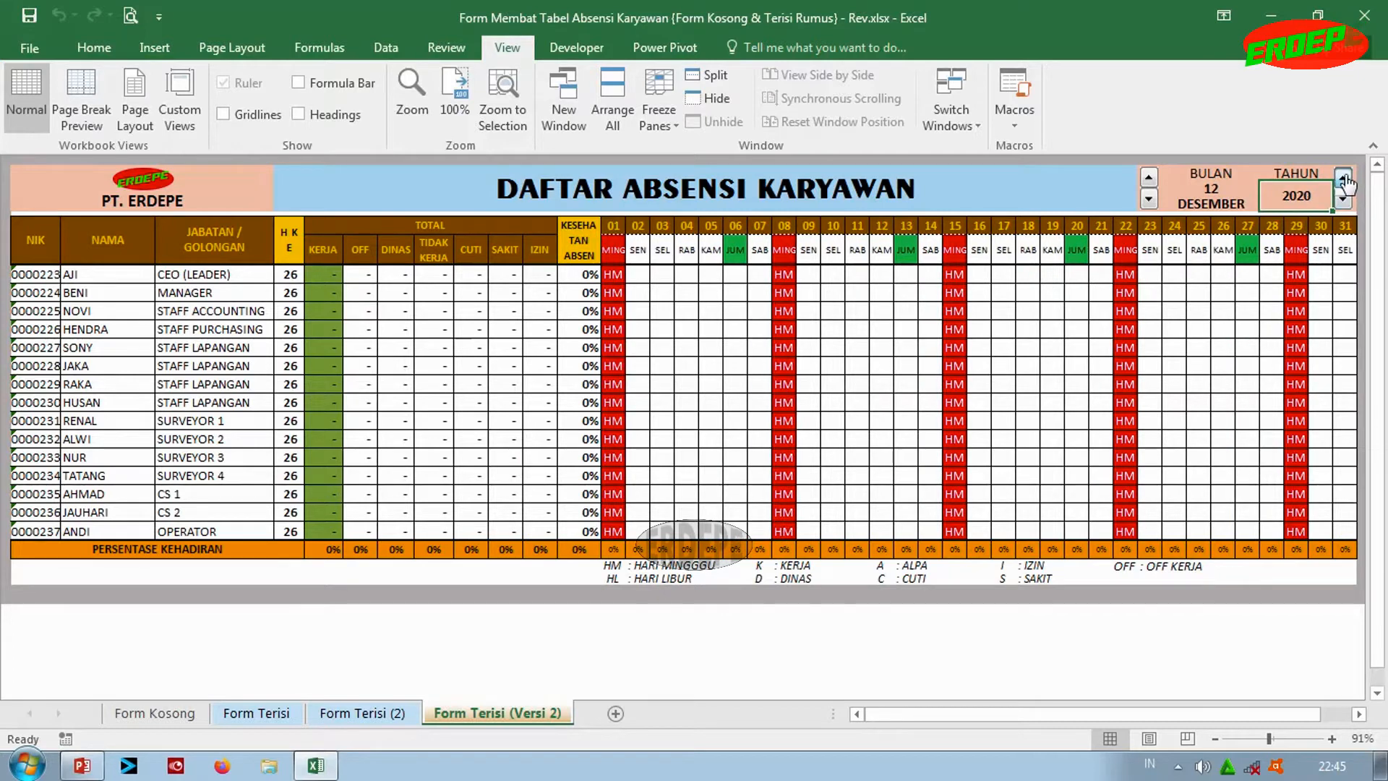
Select the daily attendance cells of all employees on Form Terisi (Versi 2)
{"action": "left_click", "coordinate": [1149, 348]}
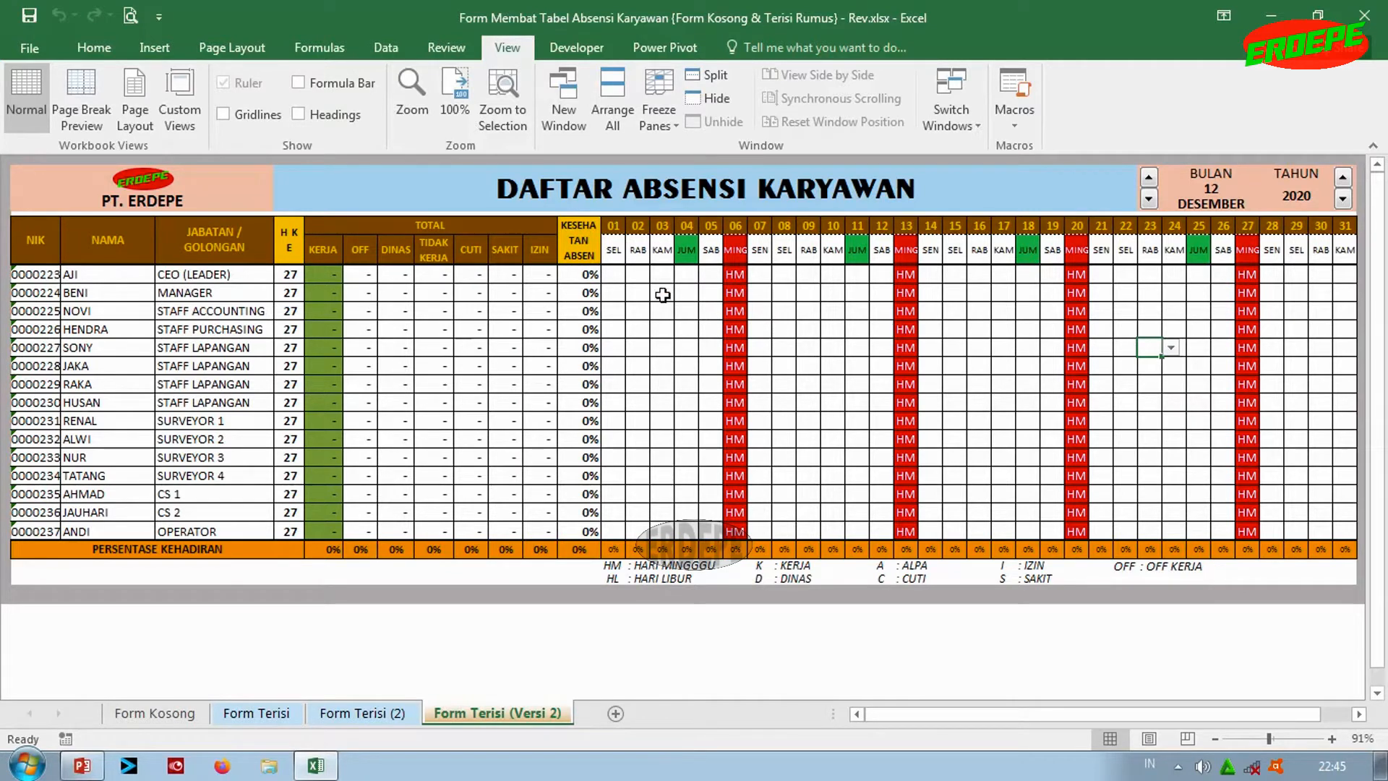
{"action": "left_click", "coordinate": [636, 276]}
{"action": "left_click_drag", "start_coordinate": [614, 278], "coordinate": [1337, 525]}
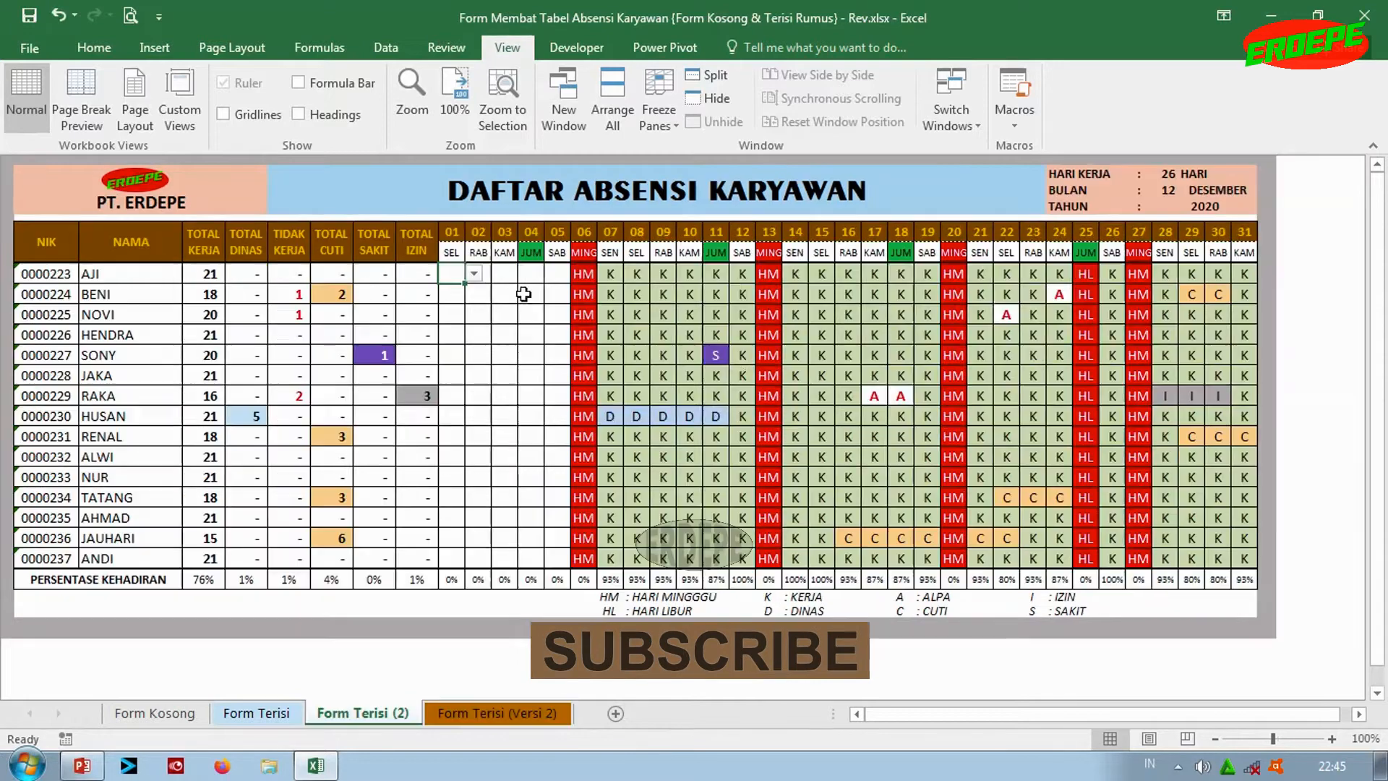
On the Form Terisi (2) sheet, clear all employees' attendance codes from day 07 to 31, keeping the HM and HL columns
{"action": "left_click_drag", "start_coordinate": [1245, 556], "coordinate": [1113, 557]}
{"action": "key", "text": "Delete"}
{"action": "key", "text": "Delete"}
{"action": "left_click_drag", "start_coordinate": [1059, 274], "coordinate": [598, 556]}
{"action": "key", "text": "Delete"}
{"action": "key", "text": "Delete"}
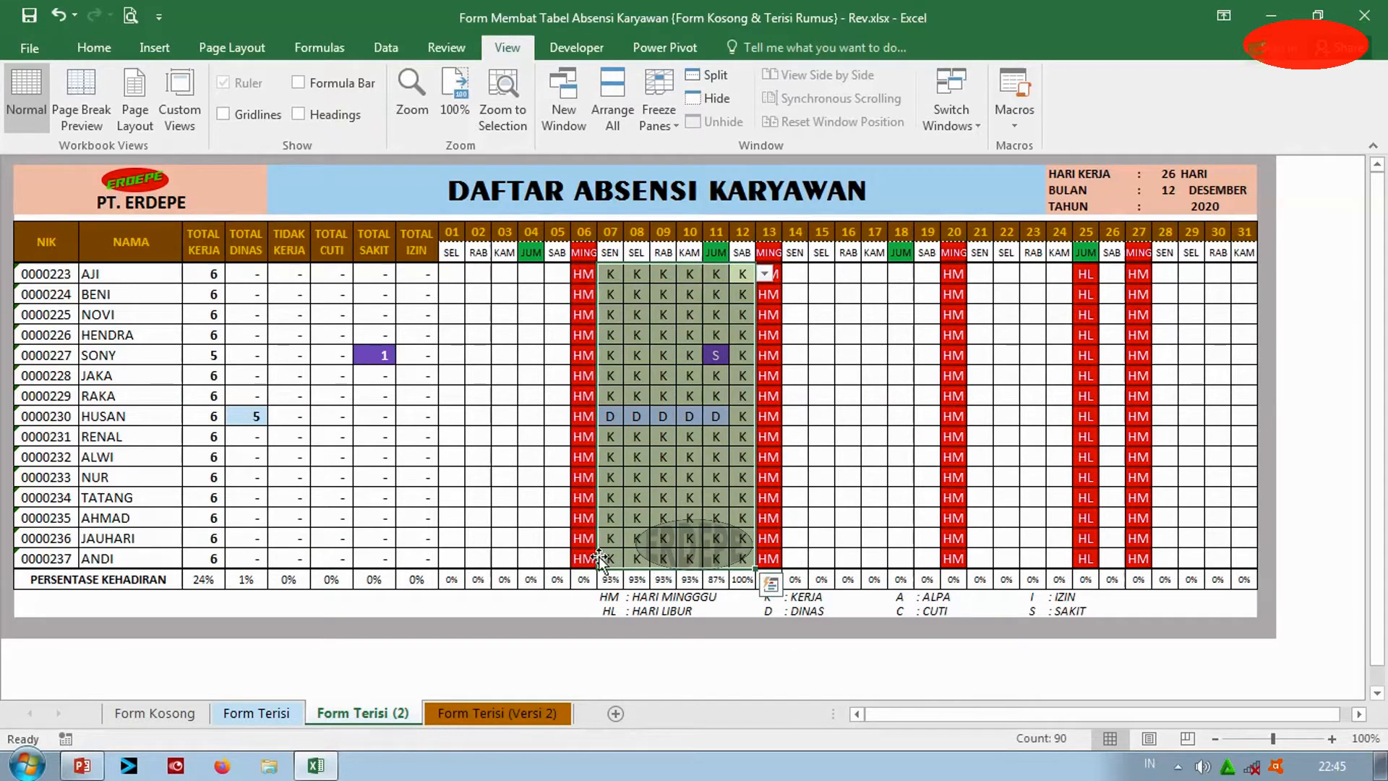
{"action": "key", "text": "Delete"}
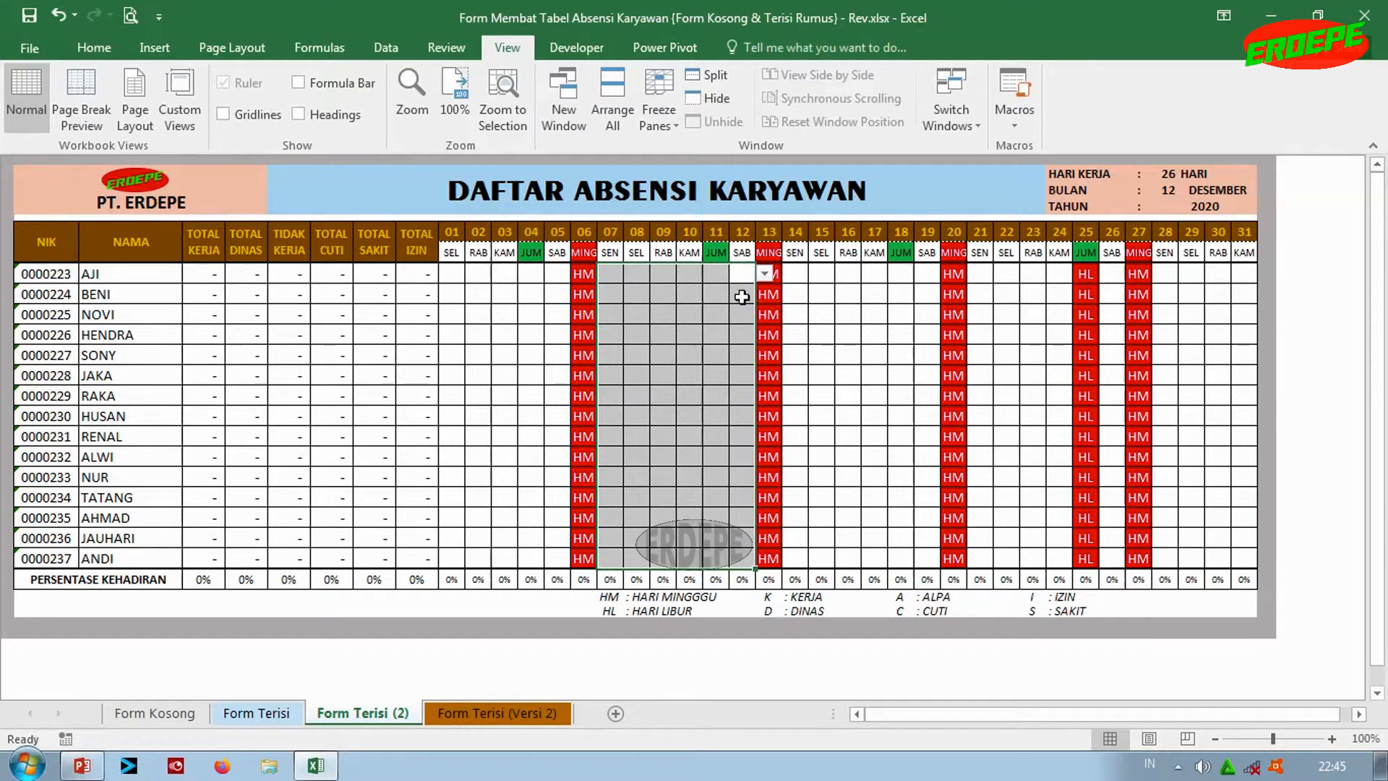
Set the BULAN value to 11 on Form Terisi (2)
{"action": "left_click", "coordinate": [669, 314]}
{"action": "left_click", "coordinate": [1167, 192]}
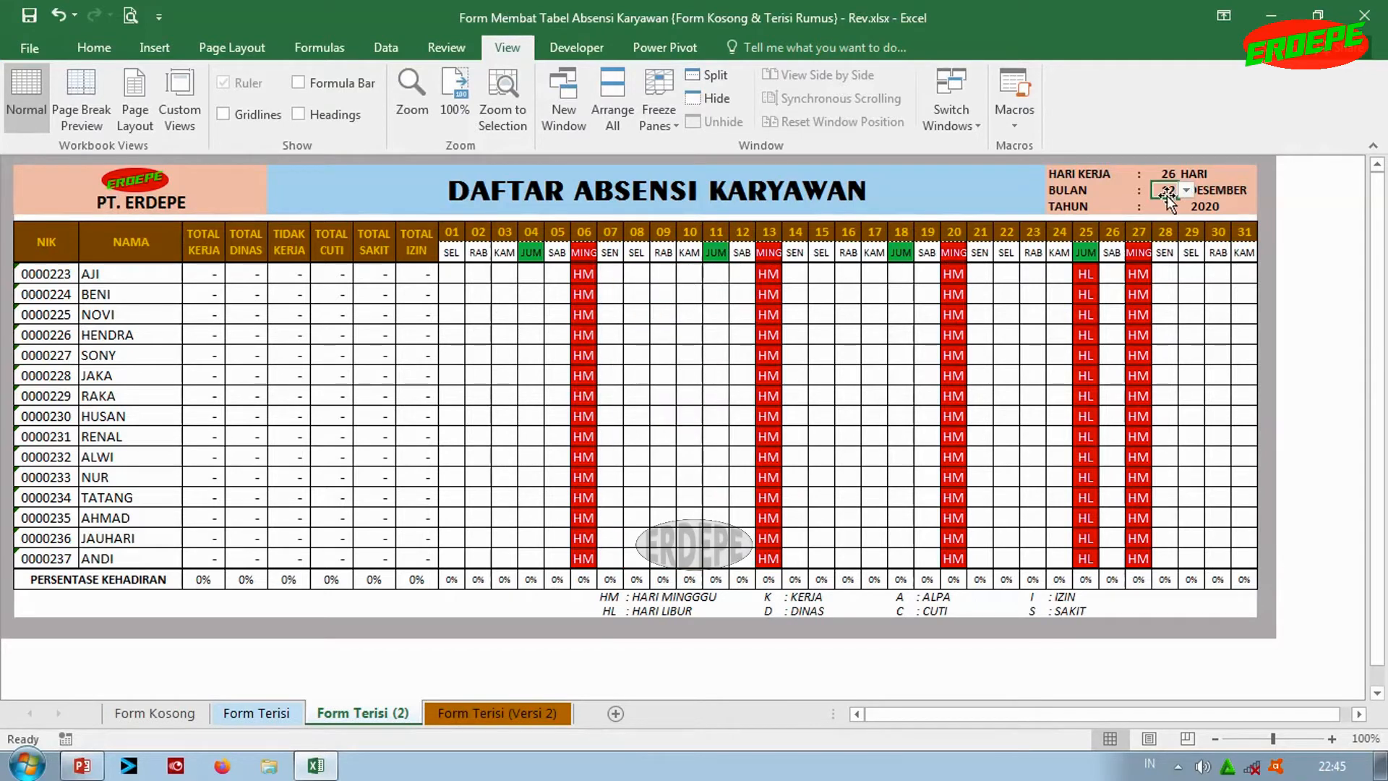
{"action": "left_click", "coordinate": [1186, 190]}
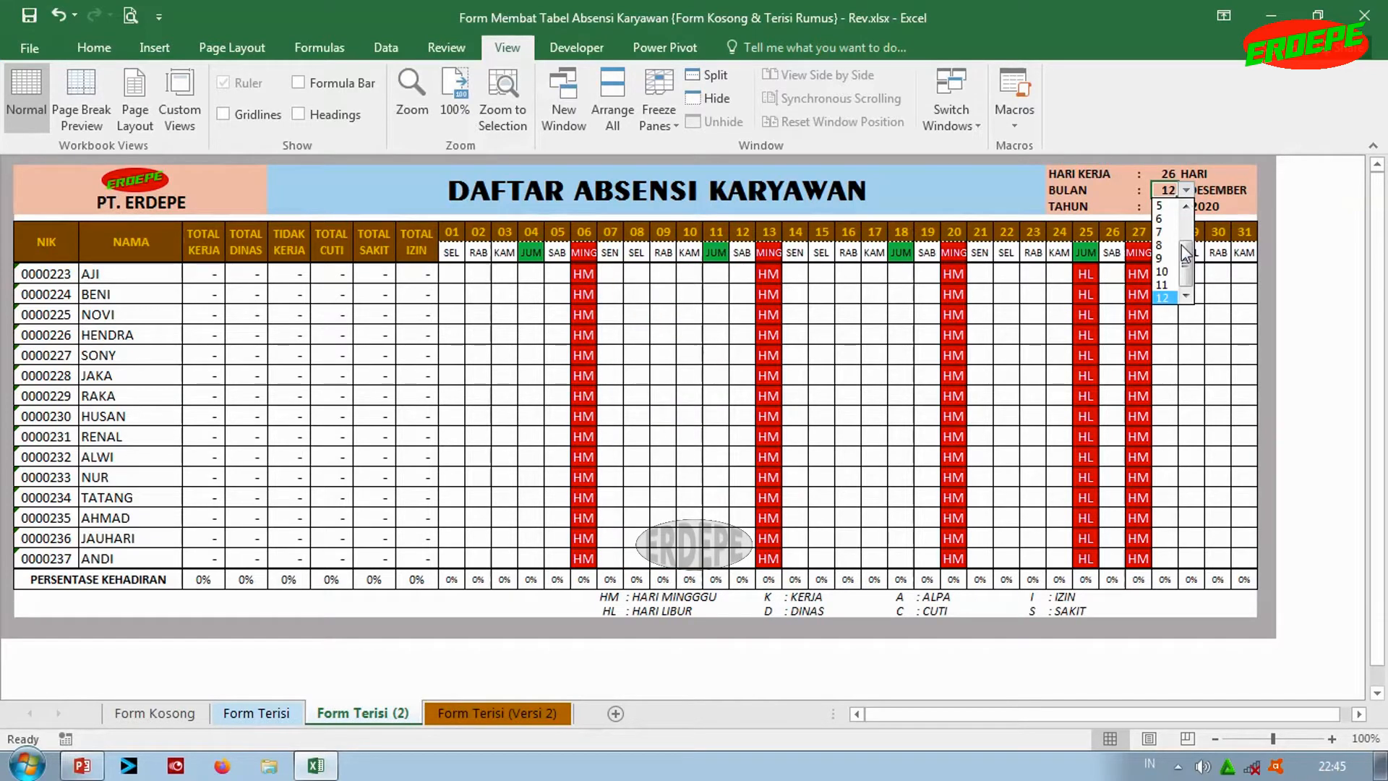
{"action": "left_click", "coordinate": [1164, 285]}
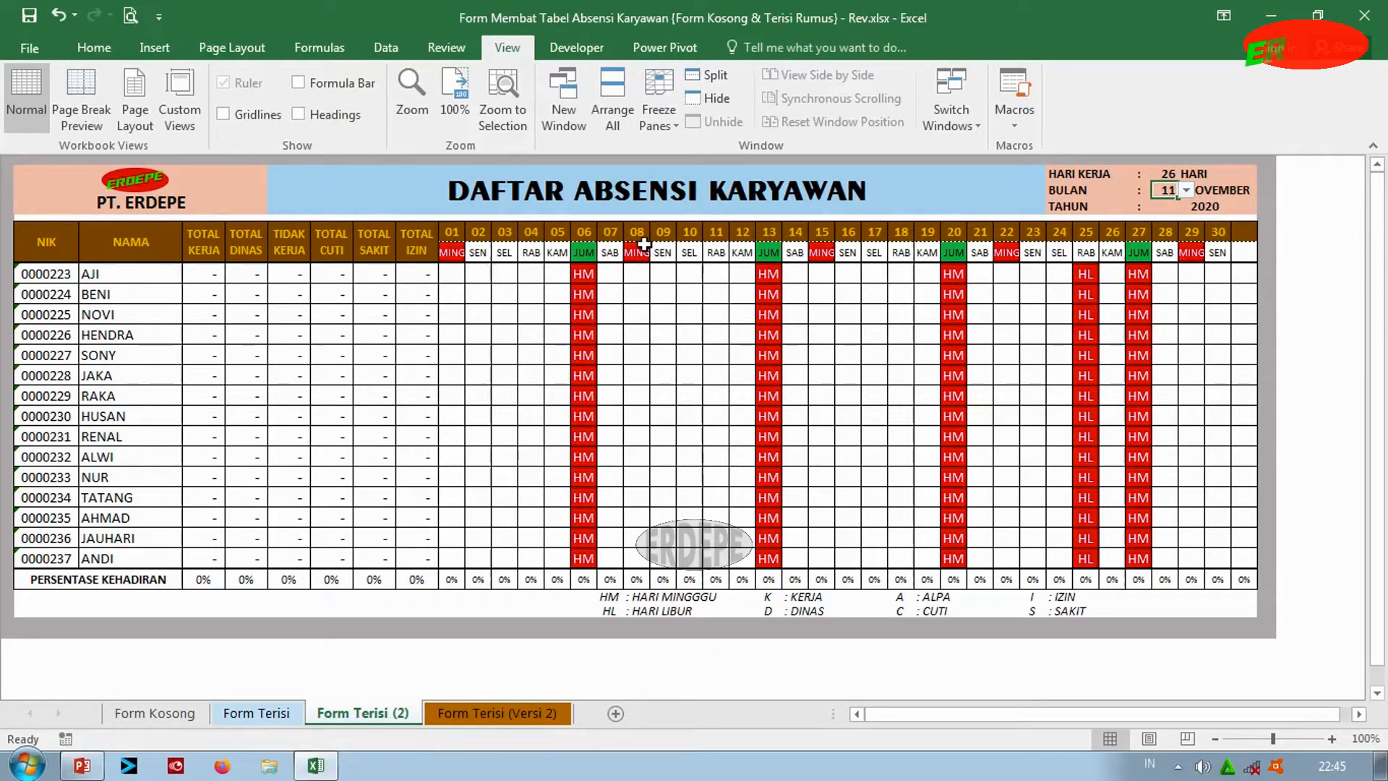
Compare the MING day headers, such as day 08, with the HM column under day 06
{"action": "left_click_drag", "start_coordinate": [452, 273], "coordinate": [452, 232]}
{"action": "mouse_move", "coordinate": [581, 253]}
{"action": "left_mouse_down"}
{"action": "mouse_move", "coordinate": [580, 560]}
{"action": "mouse_move", "coordinate": [580, 277]}
{"action": "left_mouse_up"}
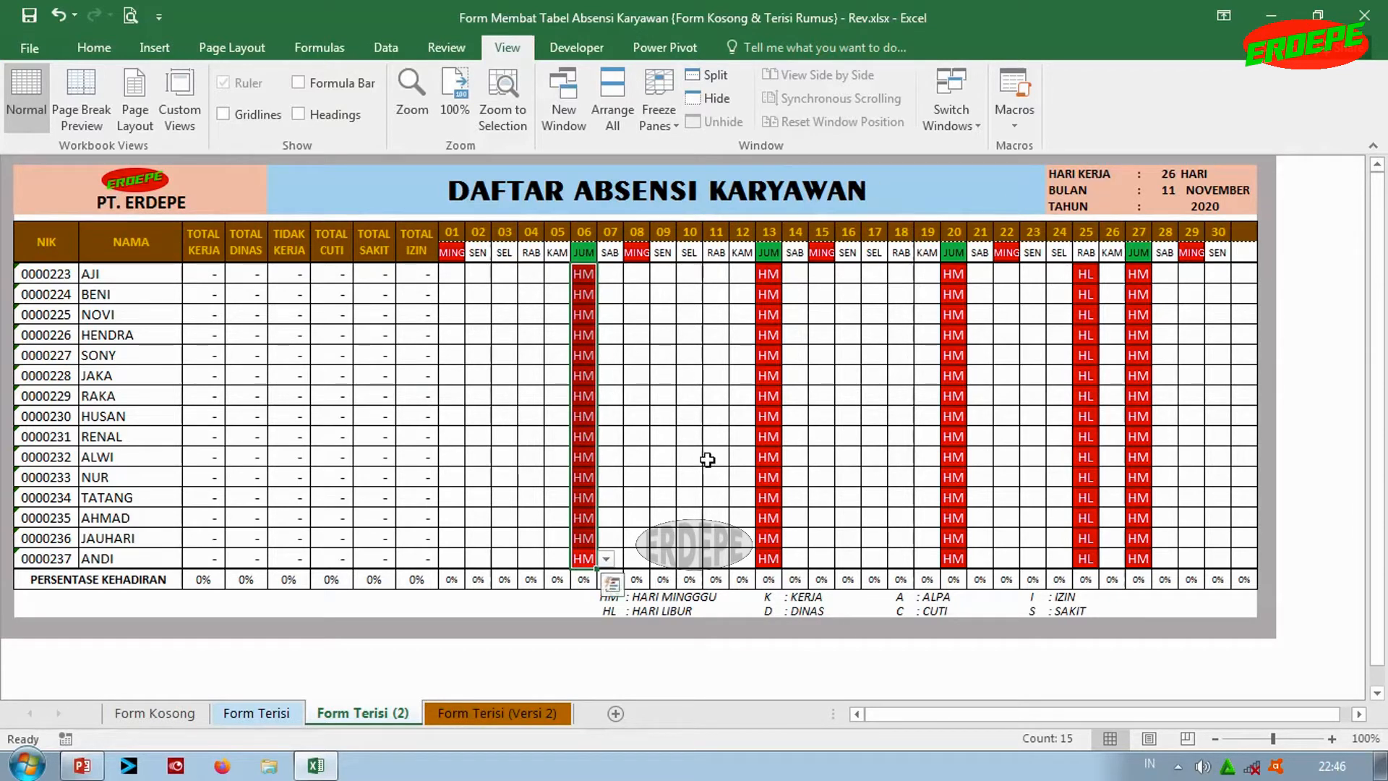
{"action": "left_click", "coordinate": [633, 255]}
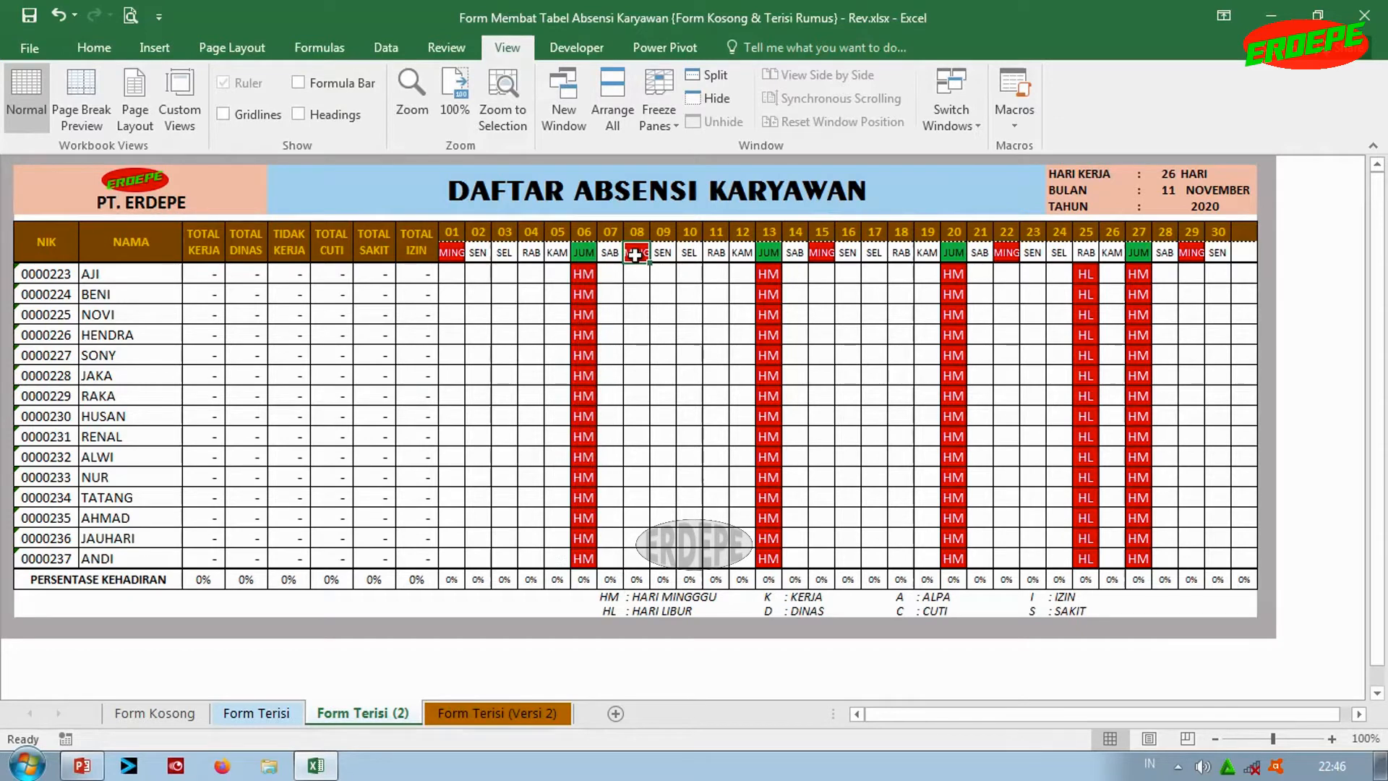
{"action": "left_click", "coordinate": [583, 273]}
{"action": "left_click_drag", "start_coordinate": [583, 273], "coordinate": [584, 395]}
{"action": "key", "text": "ctrl+v"}
Set the BULAN value to 10 and check the attendance grid against the MING header of day 04
{"action": "left_click", "coordinate": [1215, 204]}
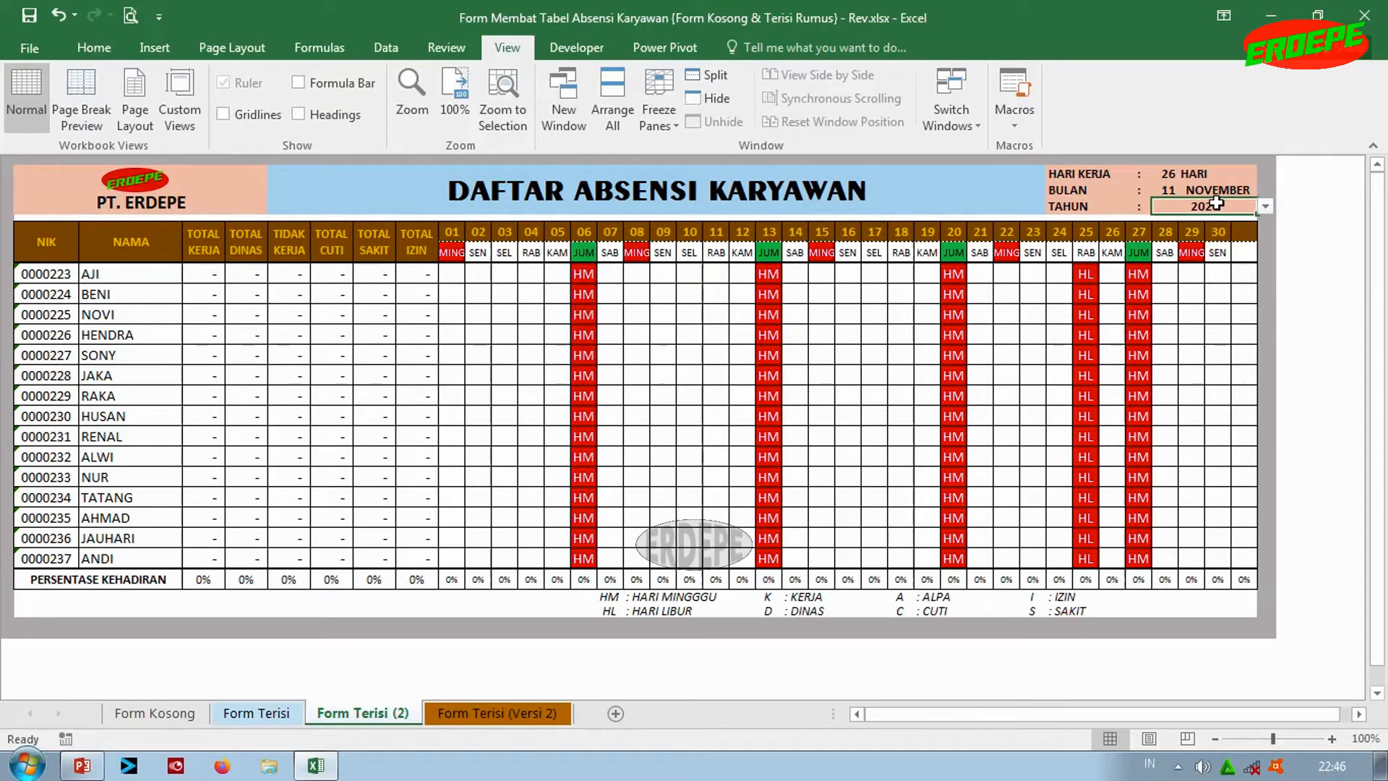
{"action": "left_click", "coordinate": [1167, 190]}
{"action": "left_click", "coordinate": [1186, 191]}
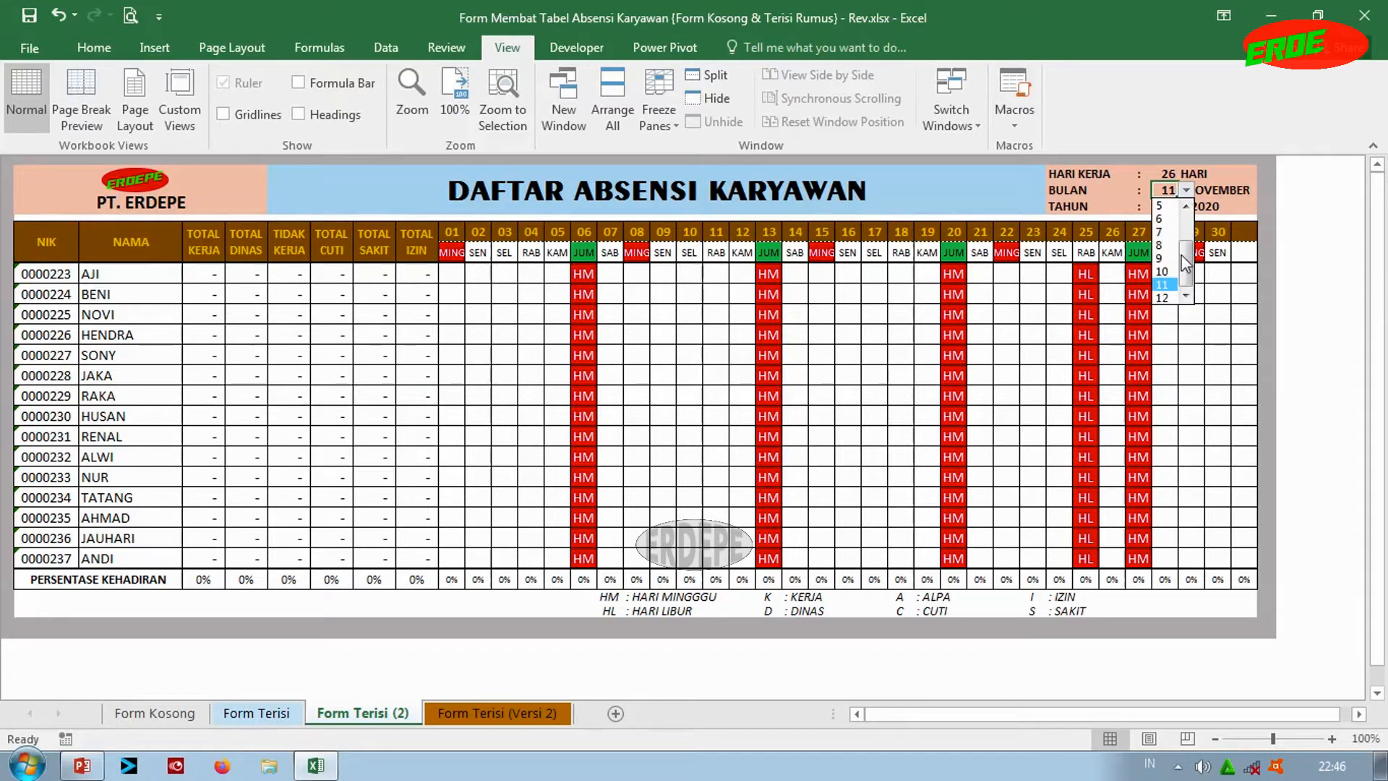
{"action": "left_click", "coordinate": [1165, 272]}
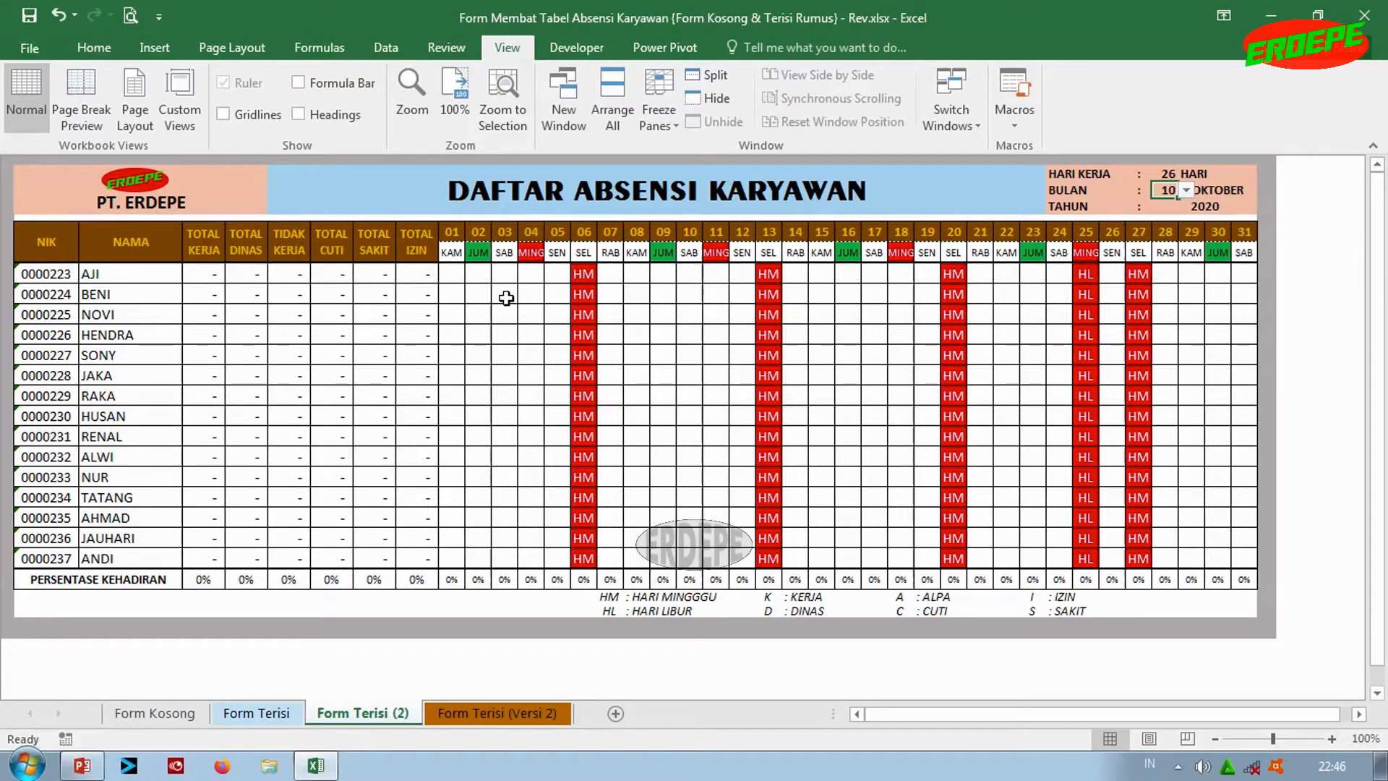
{"action": "left_click_drag", "start_coordinate": [461, 274], "coordinate": [1106, 495]}
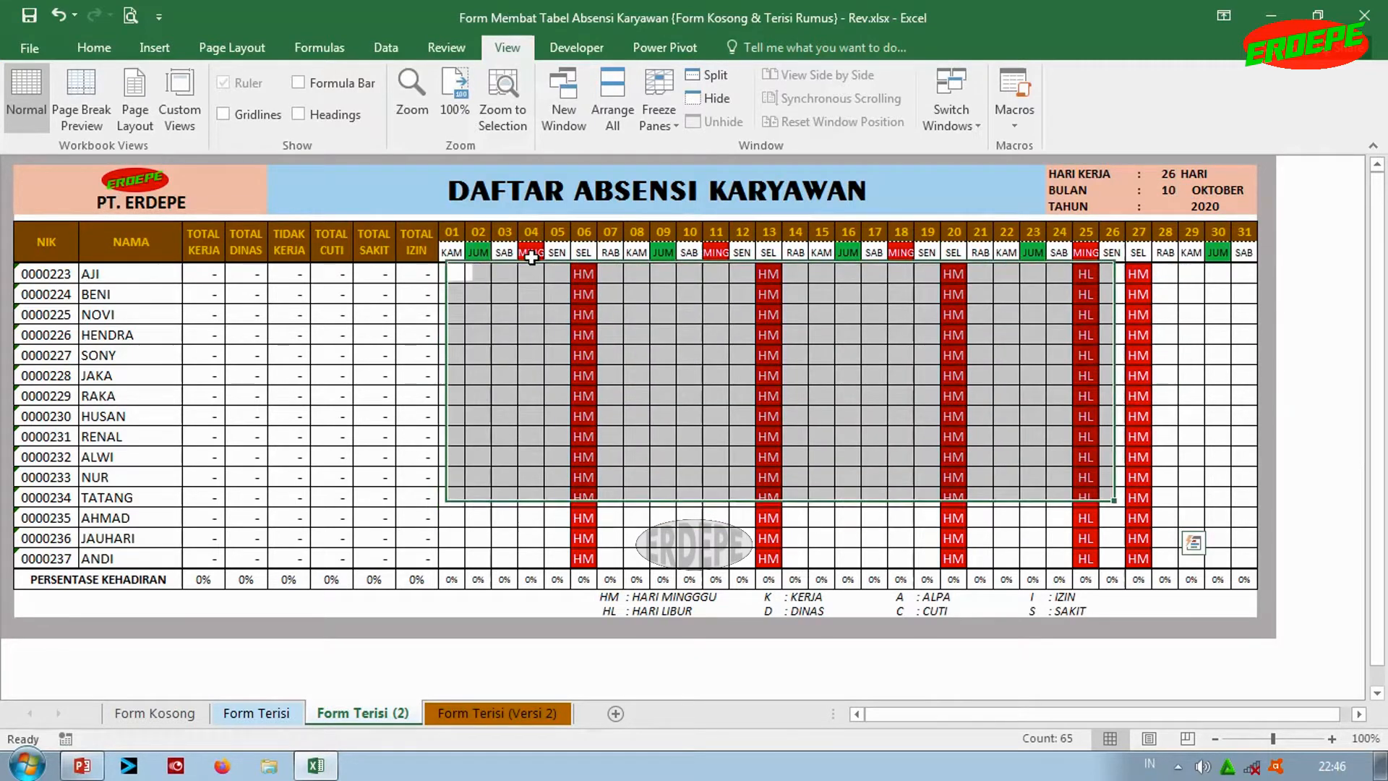
{"action": "left_click", "coordinate": [531, 258]}
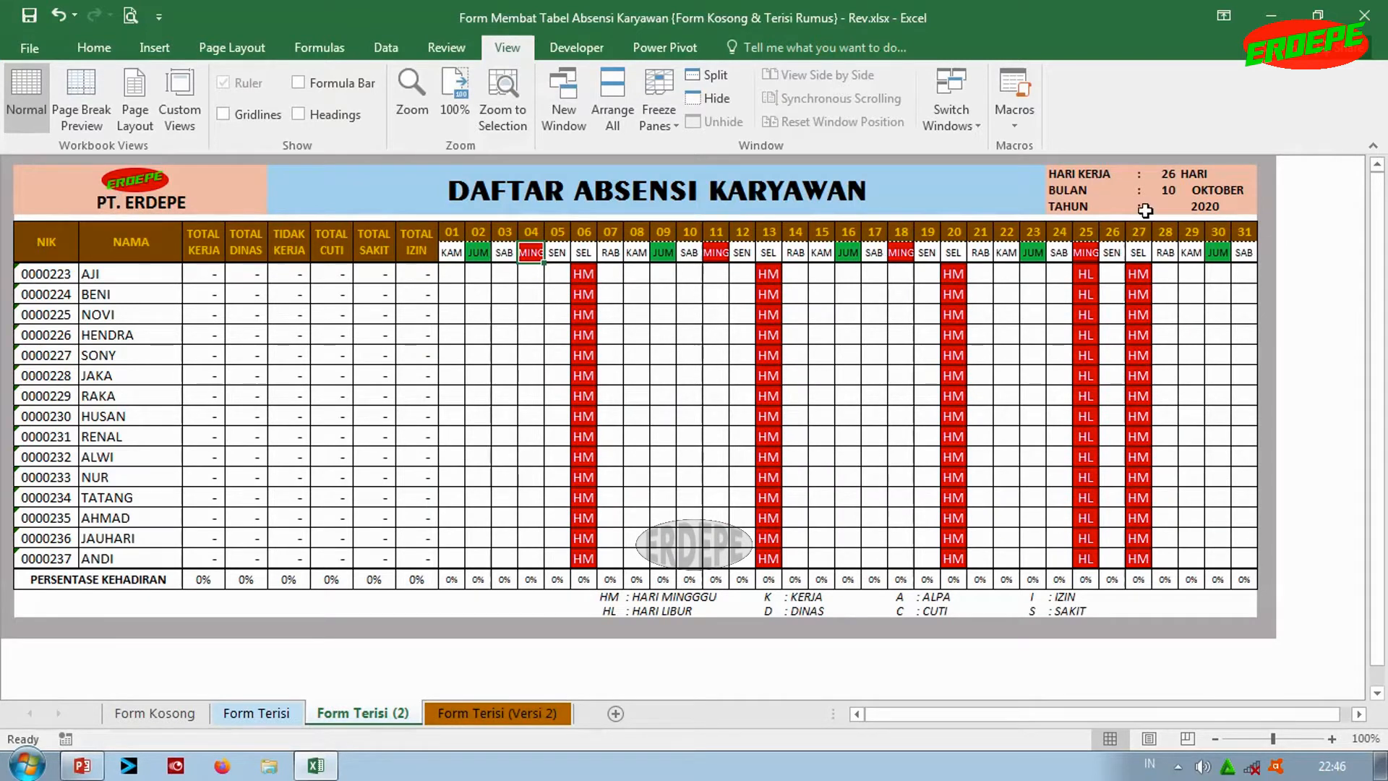
Return the BULAN value to 12 on Form Terisi (2)
{"action": "left_click", "coordinate": [1169, 190]}
{"action": "left_click", "coordinate": [1185, 190]}
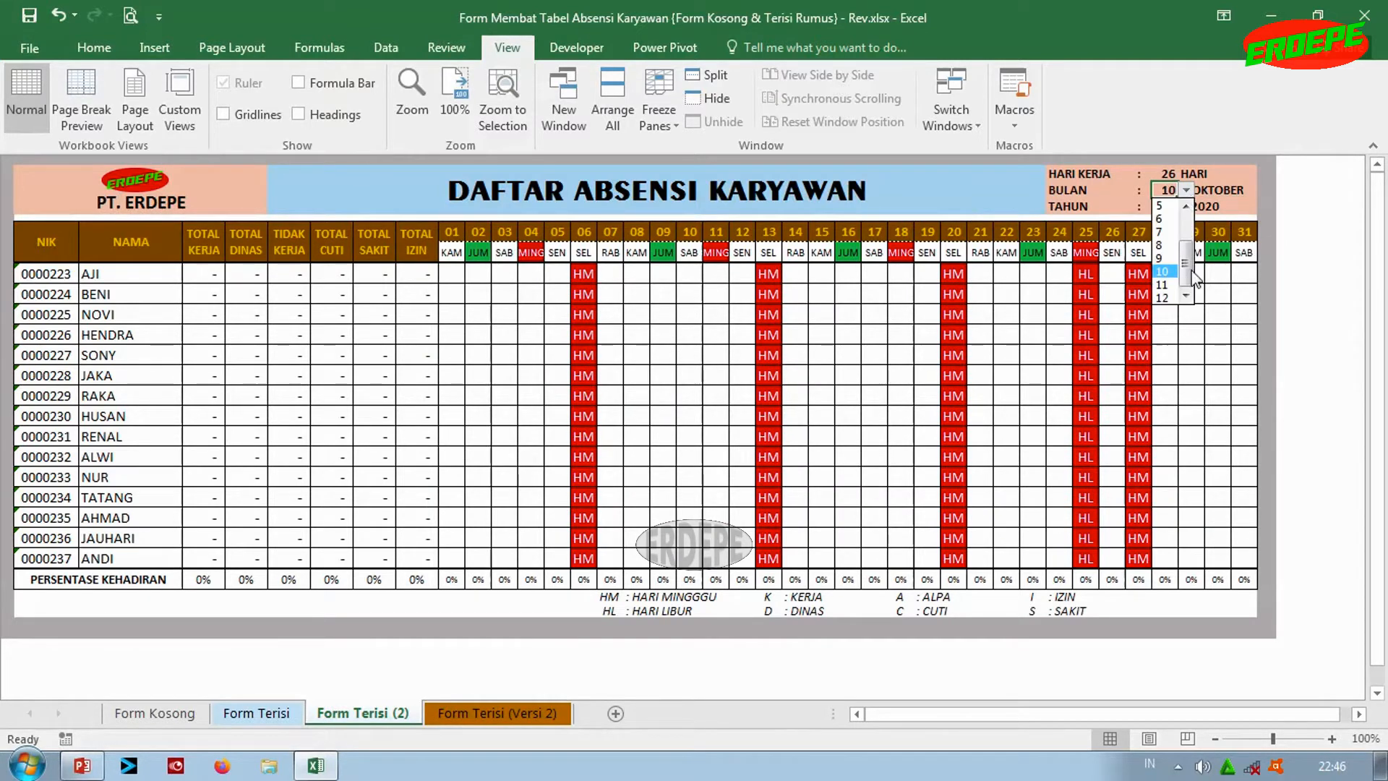
{"action": "left_click", "coordinate": [1161, 298]}
{"action": "left_click", "coordinate": [765, 395]}
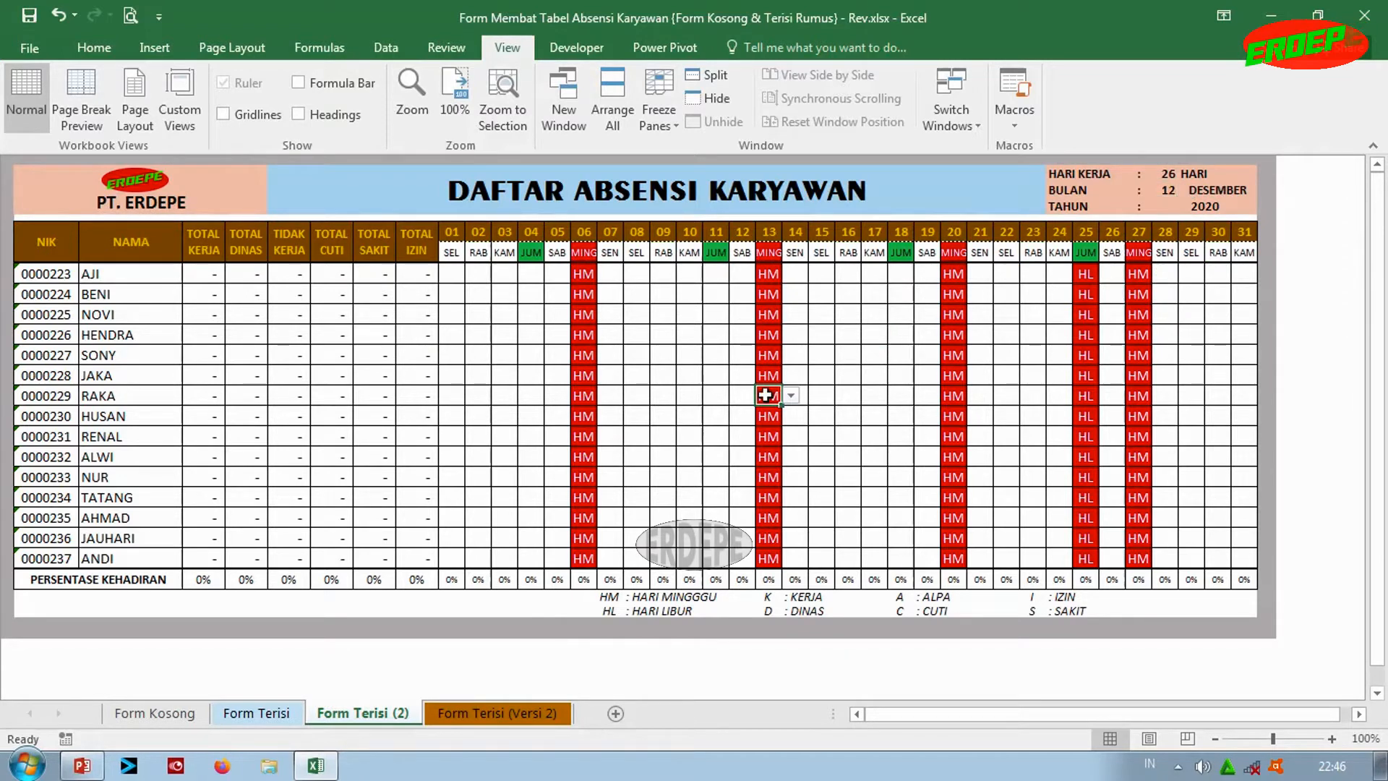
Switch to the Form Terisi (Versi 2) sheet and set the TAHUN value to 2021
{"action": "left_click", "coordinate": [506, 714]}
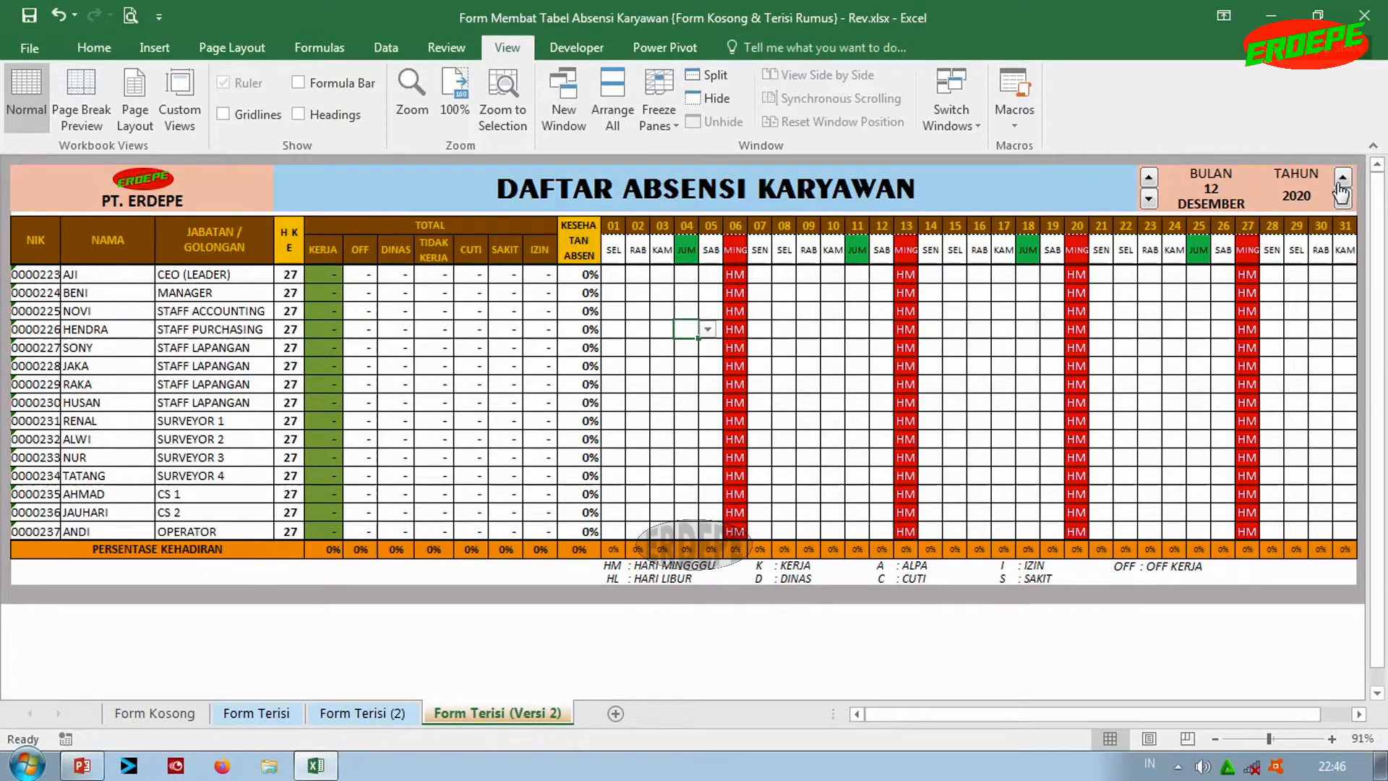
{"action": "left_click", "coordinate": [1272, 193]}
{"action": "left_click", "coordinate": [1214, 242]}
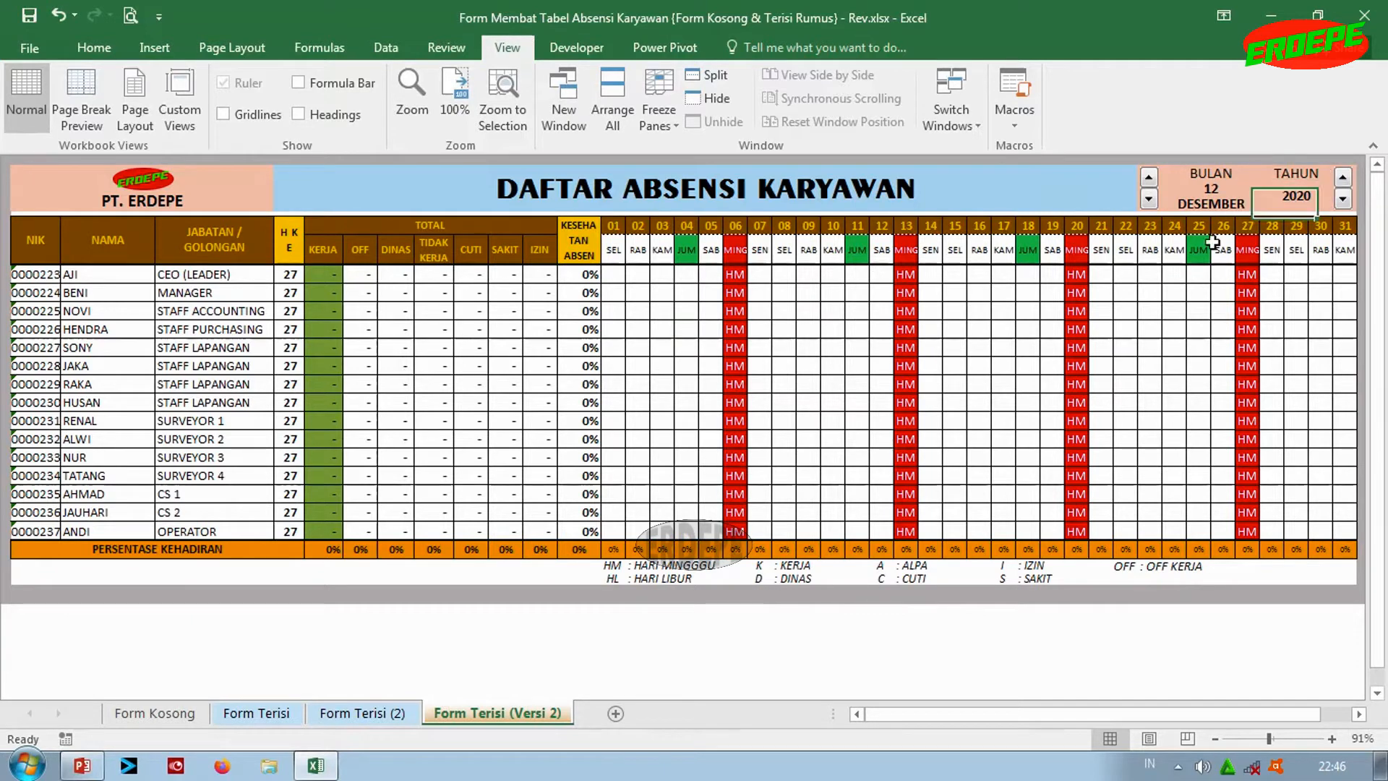
{"action": "left_click", "coordinate": [1342, 177]}
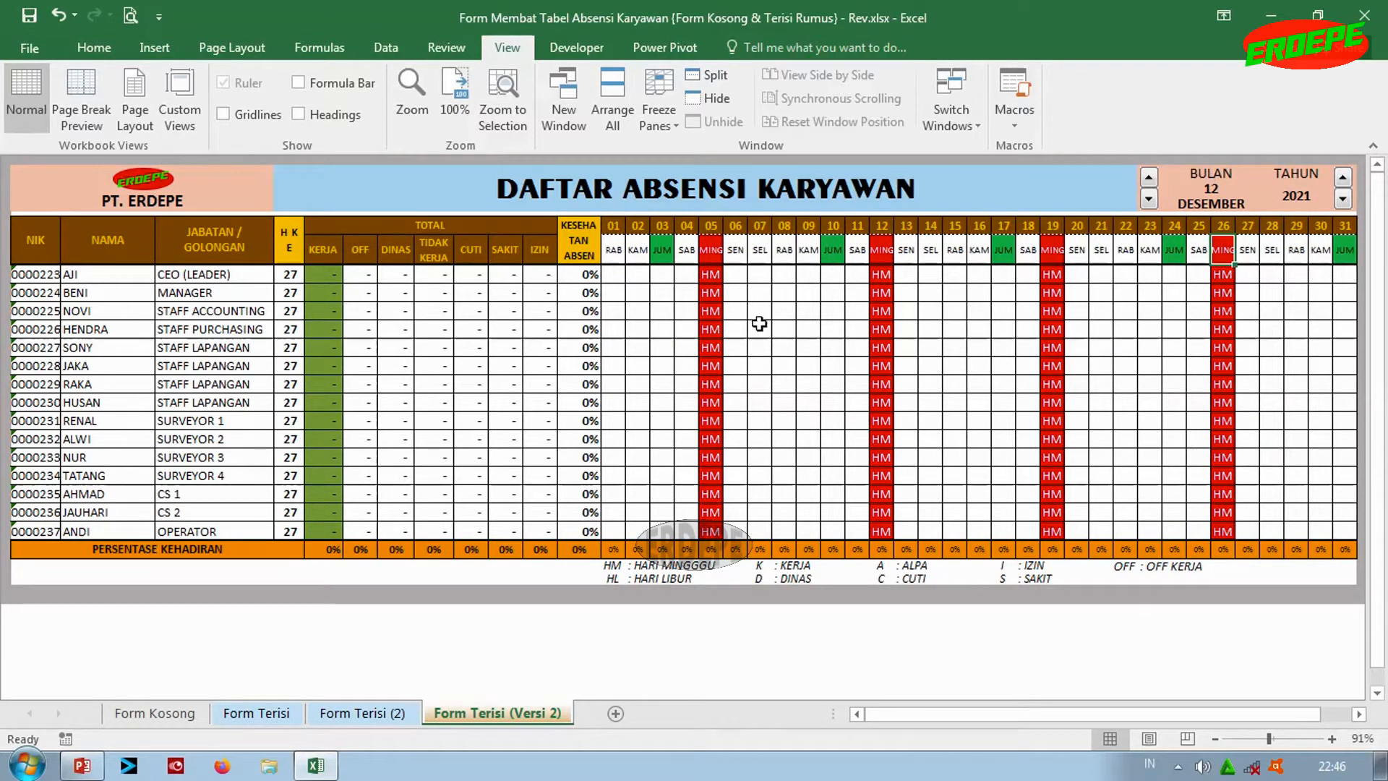
Select all employees' attendance cells from day 05 to day 30 to examine the HM columns
{"action": "left_click", "coordinate": [709, 273]}
{"action": "left_click_drag", "start_coordinate": [710, 273], "coordinate": [1012, 532]}
{"action": "left_click_drag", "start_coordinate": [1119, 530], "coordinate": [1323, 530]}
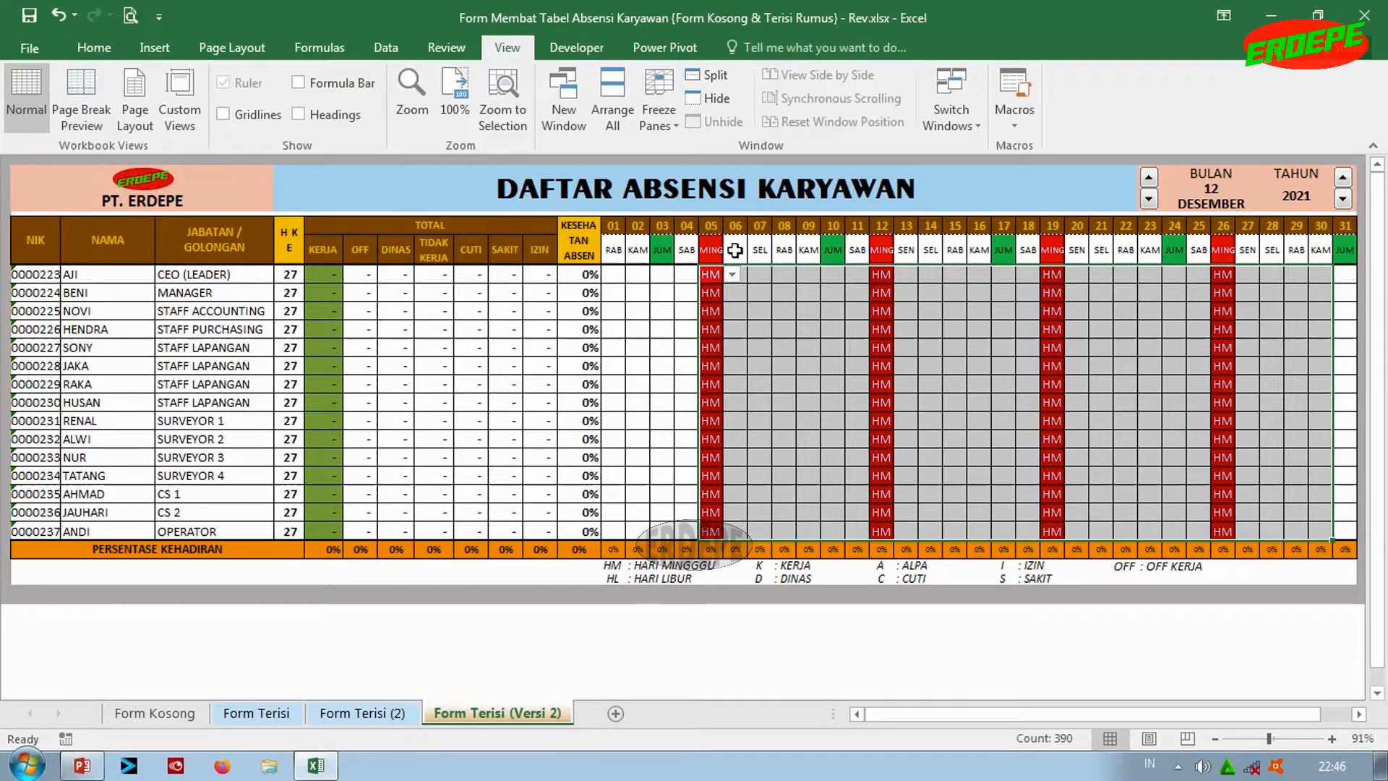
Select all employees' HM cells under day 05, and set the BULAN value to 3
{"action": "left_click", "coordinate": [710, 227]}
{"action": "left_click_drag", "start_coordinate": [710, 274], "coordinate": [710, 530]}
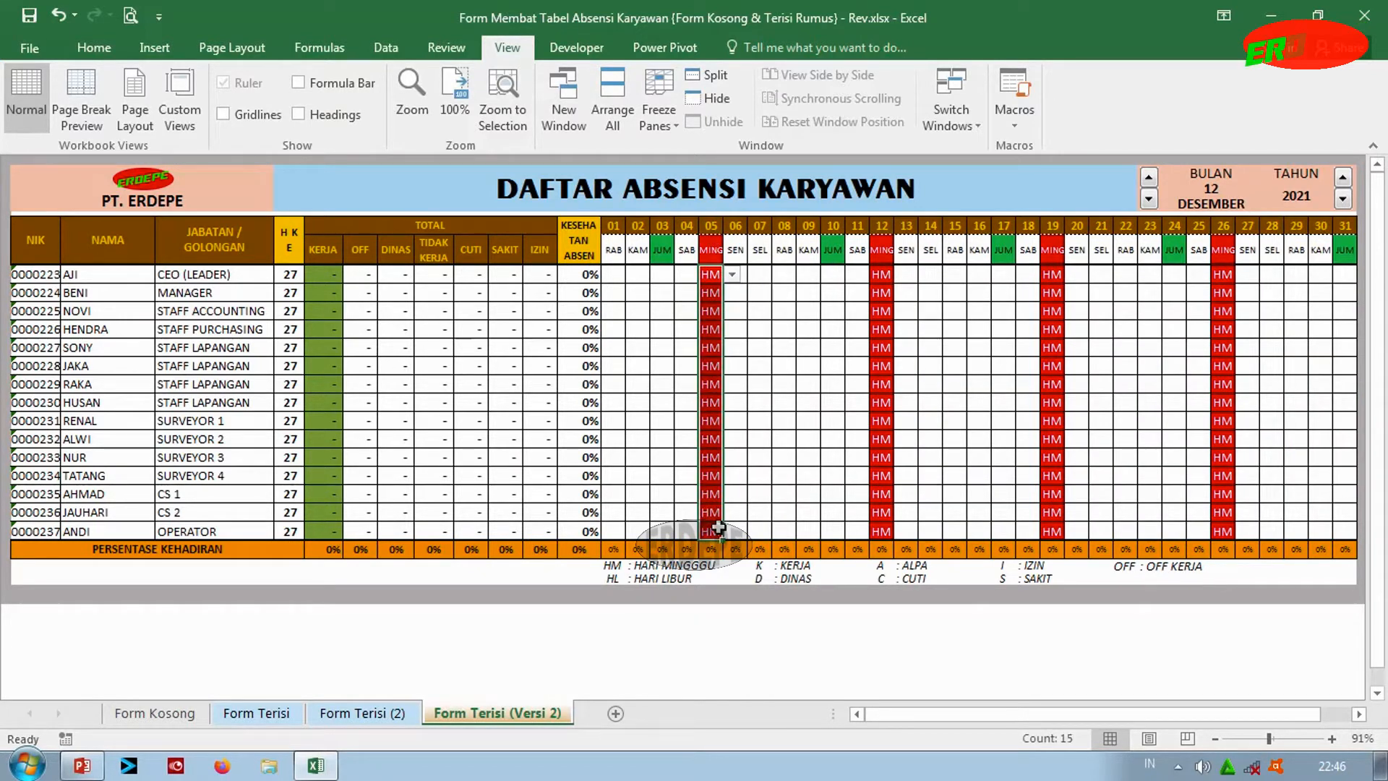
{"action": "left_click", "coordinate": [1150, 201]}
{"action": "left_click", "coordinate": [1149, 200]}
{"action": "left_click", "coordinate": [1149, 201]}
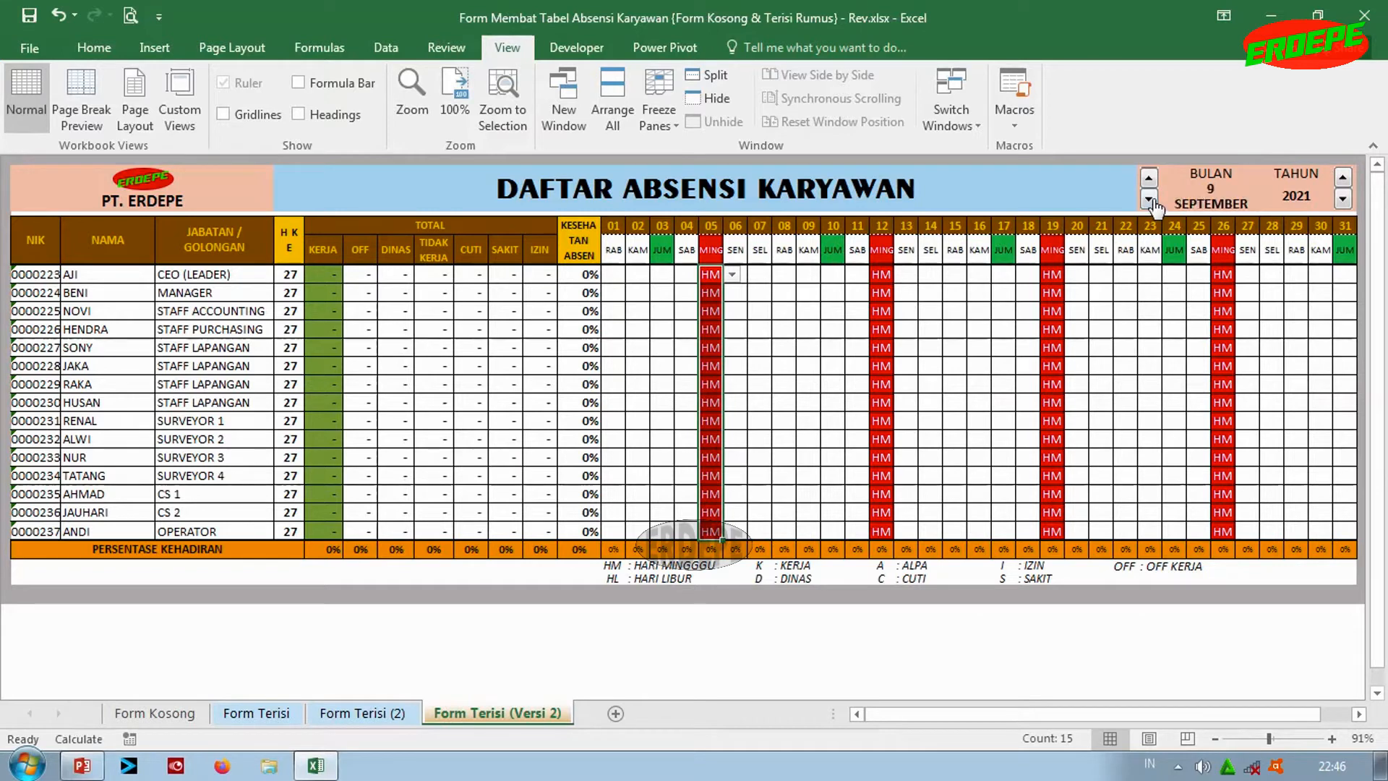
{"action": "left_click", "coordinate": [1150, 201]}
{"action": "left_click", "coordinate": [1149, 201]}
{"action": "left_click", "coordinate": [1149, 201]}
{"action": "left_click", "coordinate": [1149, 201]}
{"action": "left_click", "coordinate": [1150, 201]}
{"action": "left_click", "coordinate": [1150, 201]}
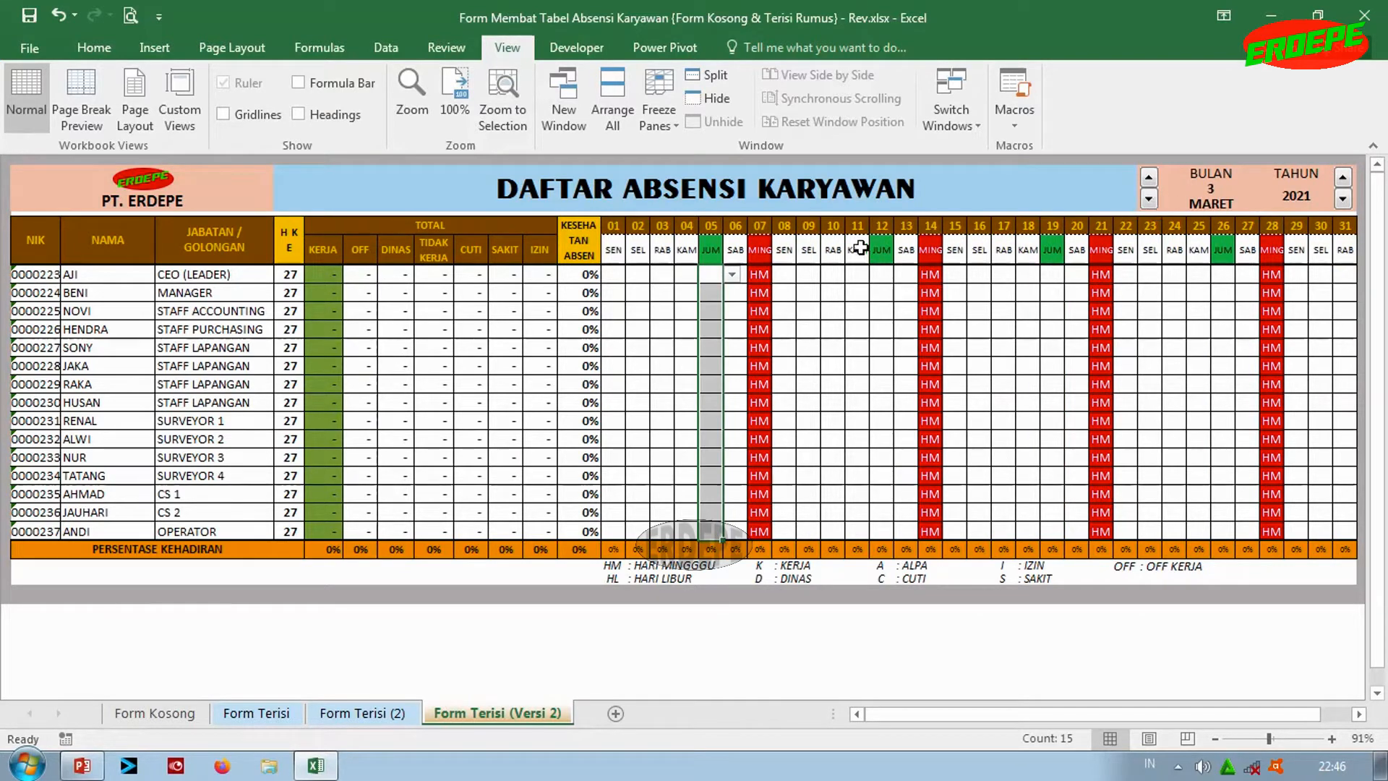
Select all employees' cells under the MING headers of days 07, 14 and 21 in turn to check the HM entries
{"action": "left_click_drag", "start_coordinate": [757, 275], "coordinate": [758, 532]}
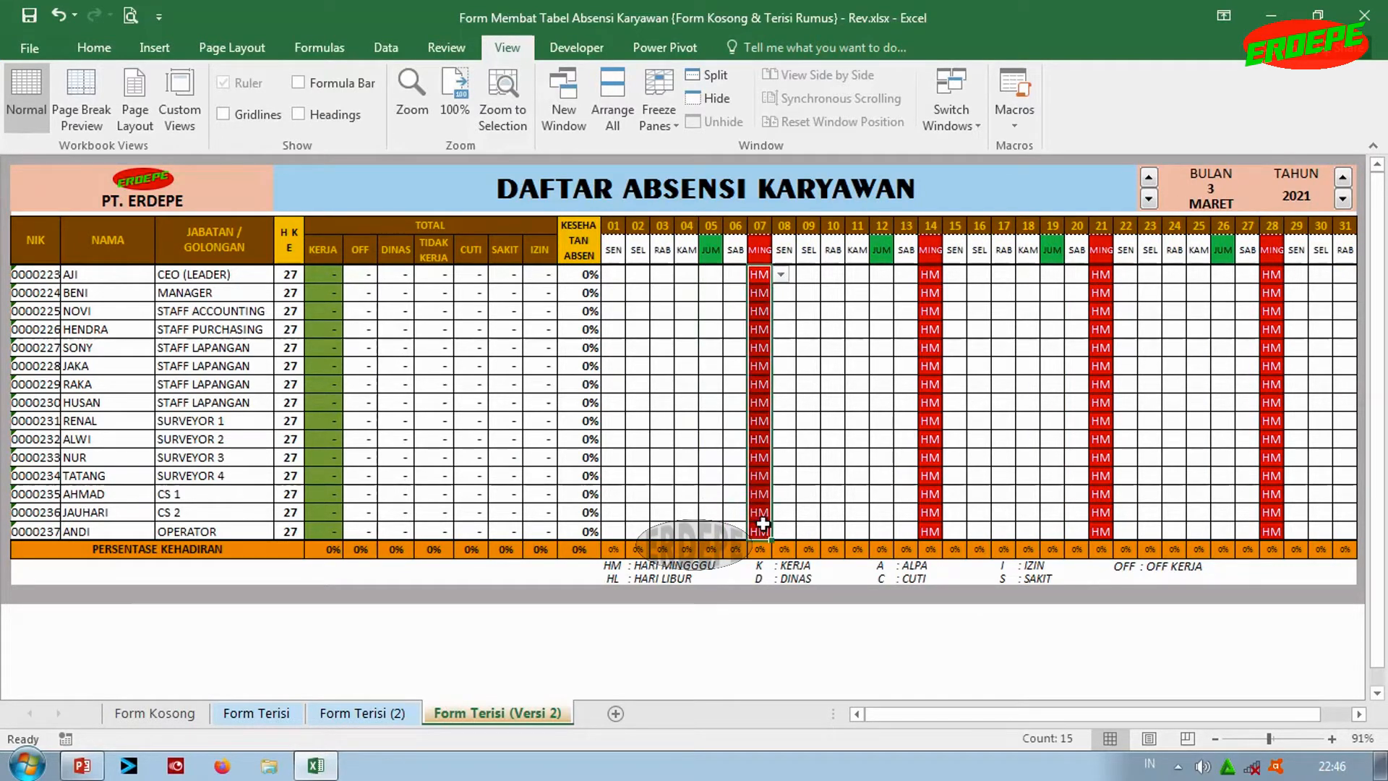
{"action": "left_click", "coordinate": [930, 274]}
{"action": "left_click_drag", "start_coordinate": [931, 273], "coordinate": [930, 531]}
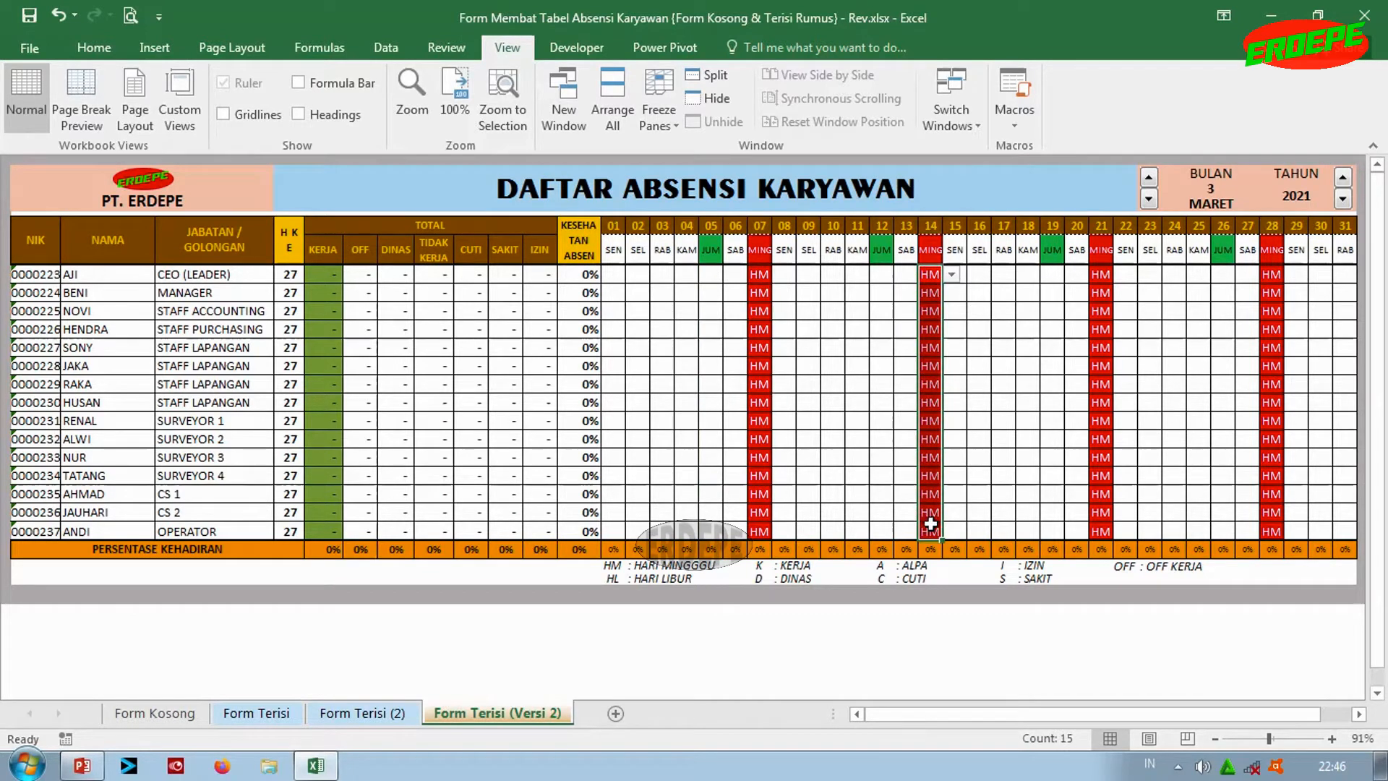
{"action": "left_click_drag", "start_coordinate": [1104, 275], "coordinate": [1101, 532]}
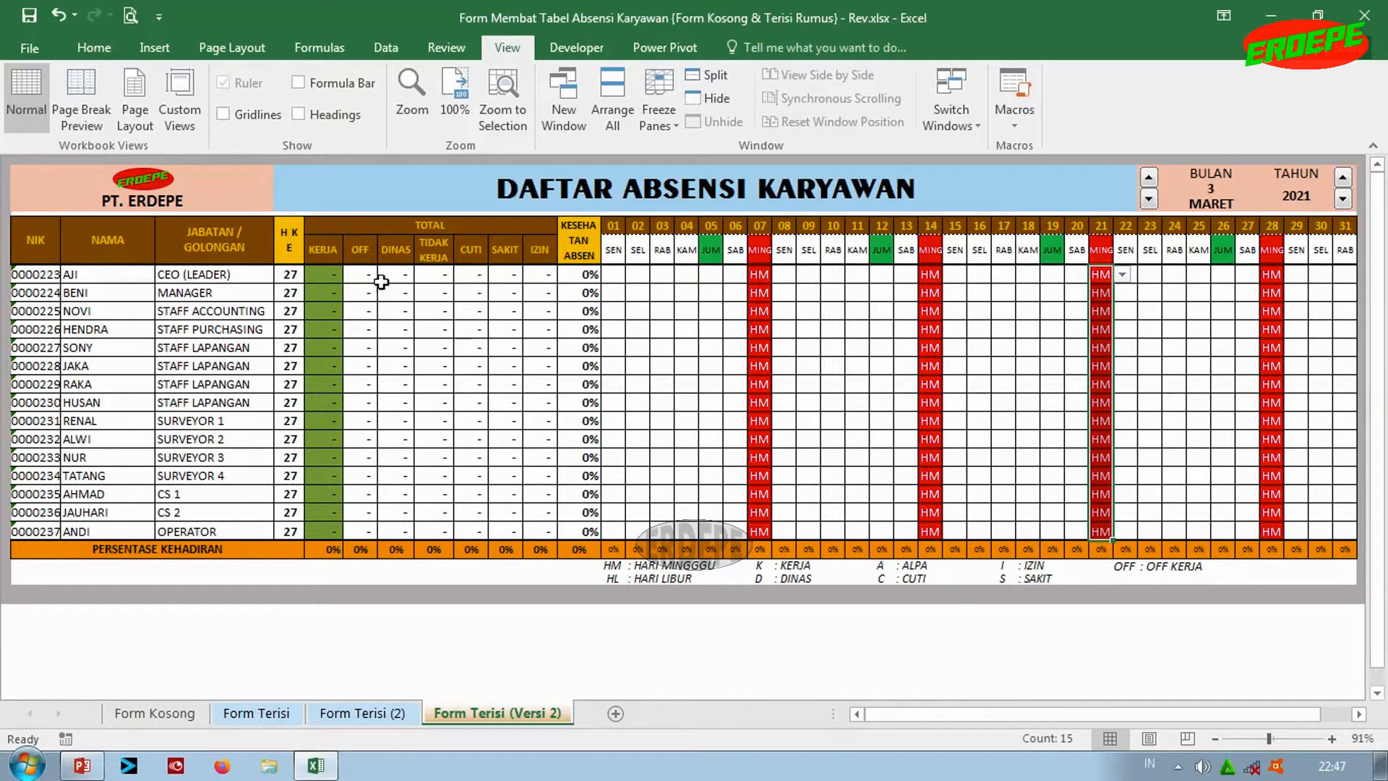
Select the OFF column in the TOTAL section to examine its cells for all employees
{"action": "left_click_drag", "start_coordinate": [353, 253], "coordinate": [363, 521]}
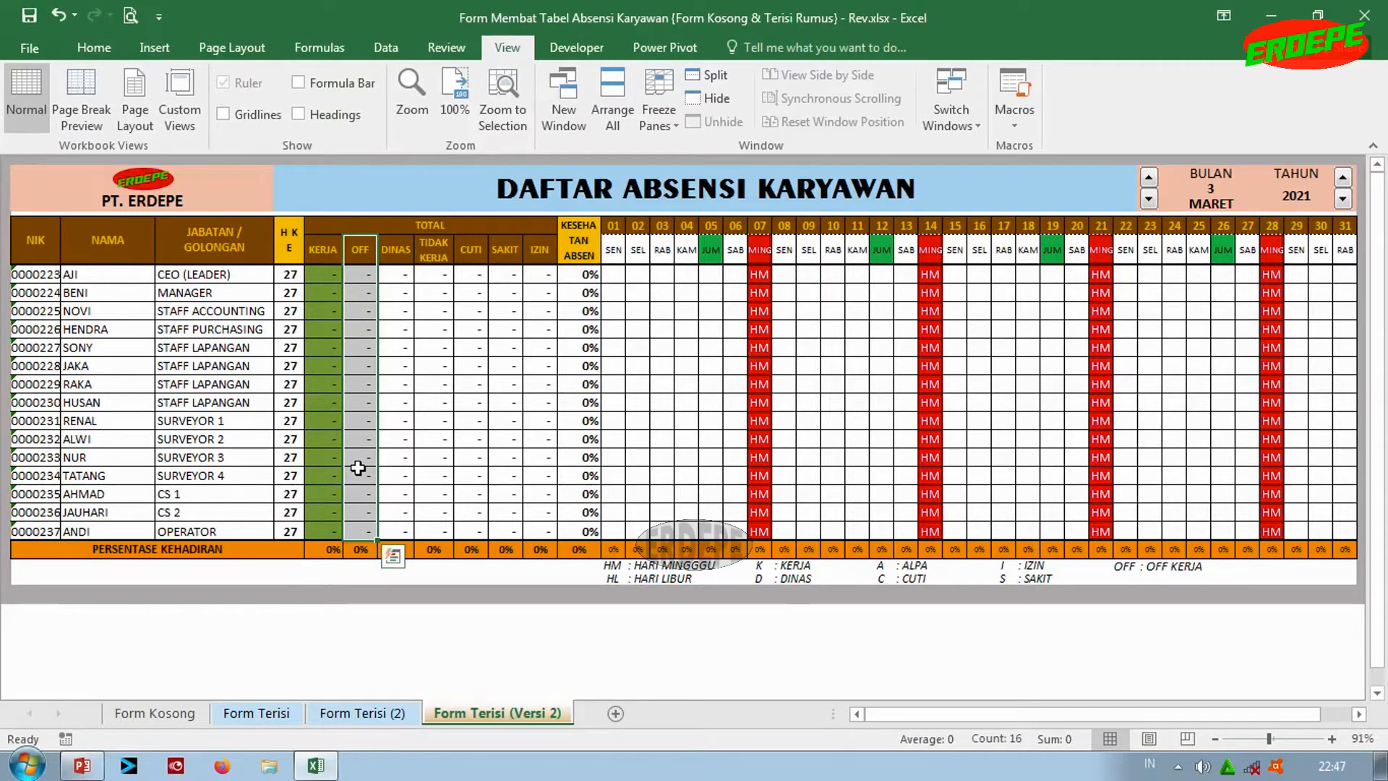
{"action": "left_click", "coordinate": [362, 527]}
{"action": "left_click", "coordinate": [373, 279]}
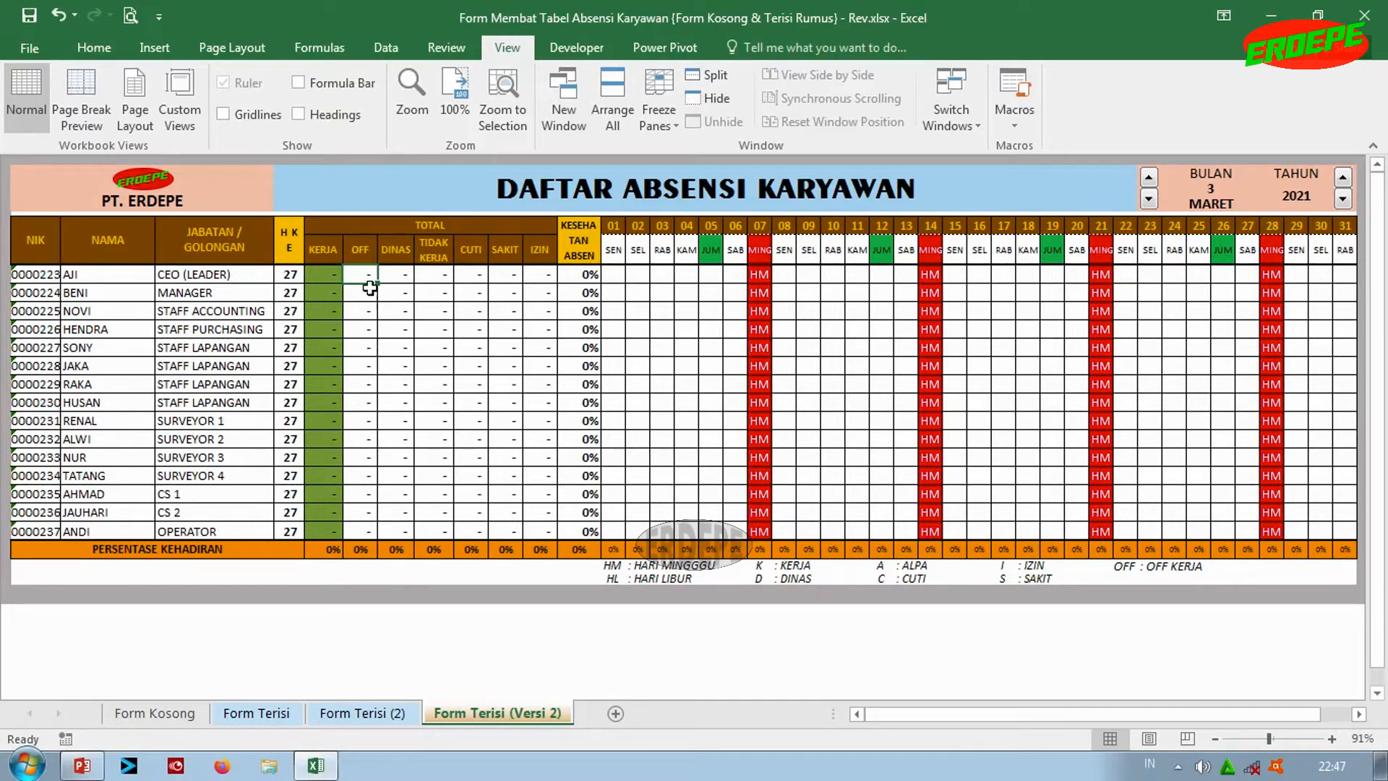
Enter OFF for the CEO (LEADER) on the Saturdays, days 06, 13, 20 and 27
{"action": "left_click", "coordinate": [733, 277]}
{"action": "left_click", "coordinate": [755, 275]}
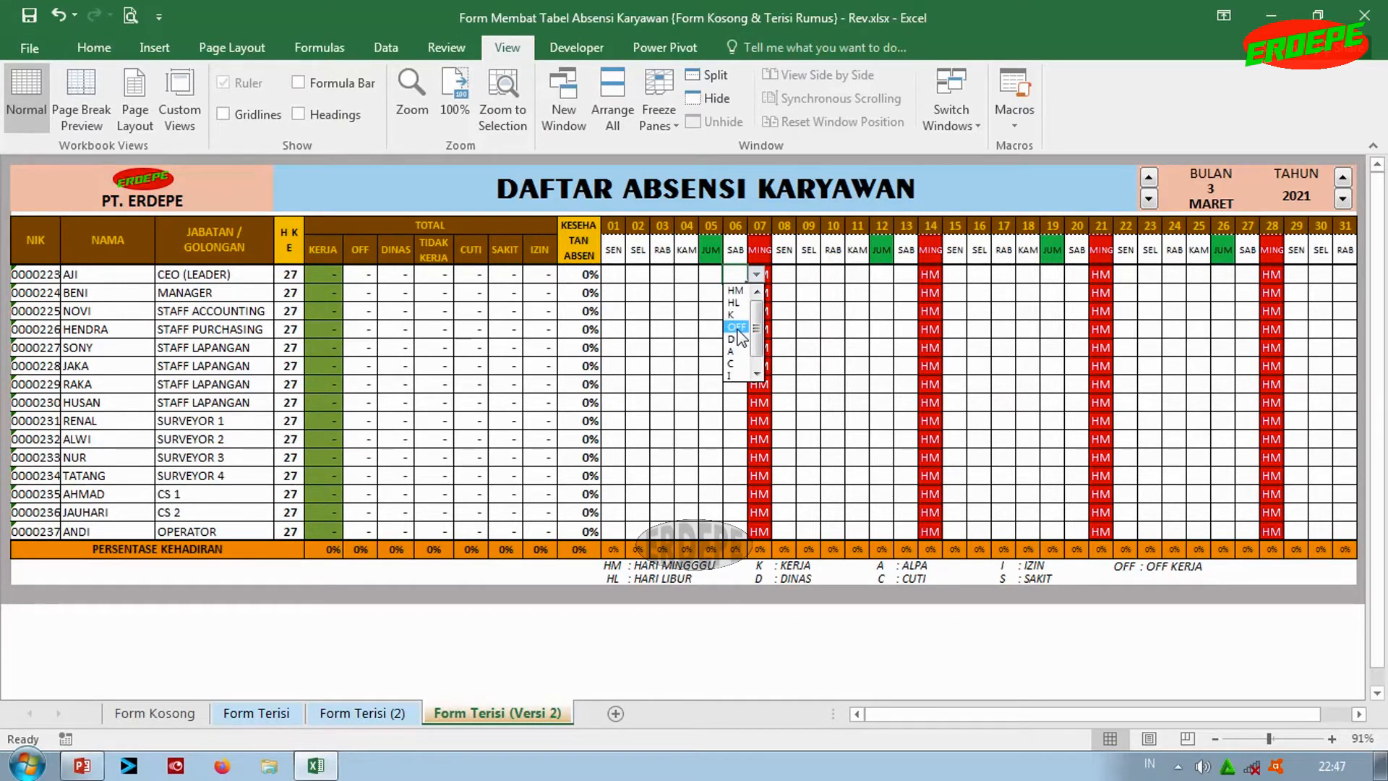
{"action": "left_click", "coordinate": [736, 327]}
{"action": "left_click", "coordinate": [901, 279]}
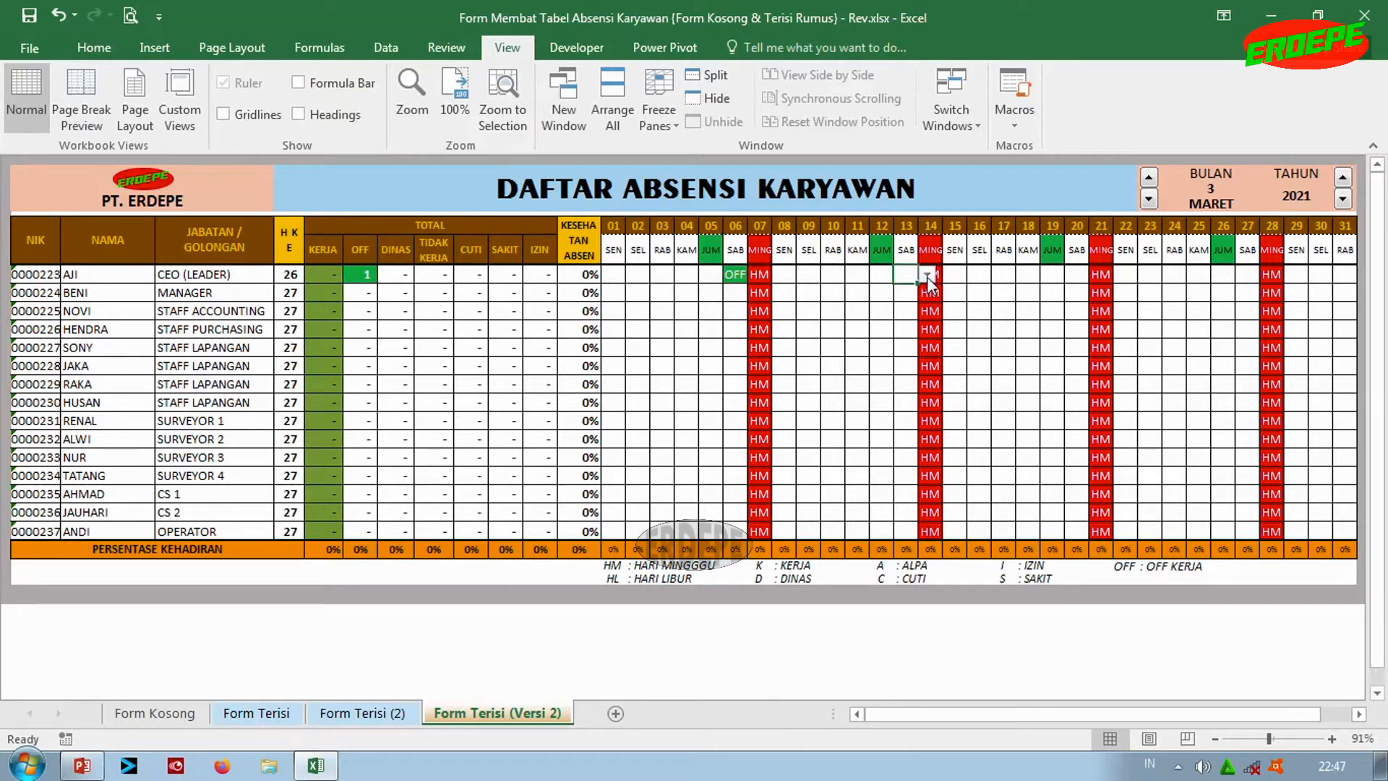
{"action": "left_click", "coordinate": [928, 278]}
{"action": "left_click", "coordinate": [915, 329]}
{"action": "left_click", "coordinate": [1076, 275]}
{"action": "left_click", "coordinate": [1098, 274]}
{"action": "left_click", "coordinate": [1080, 329]}
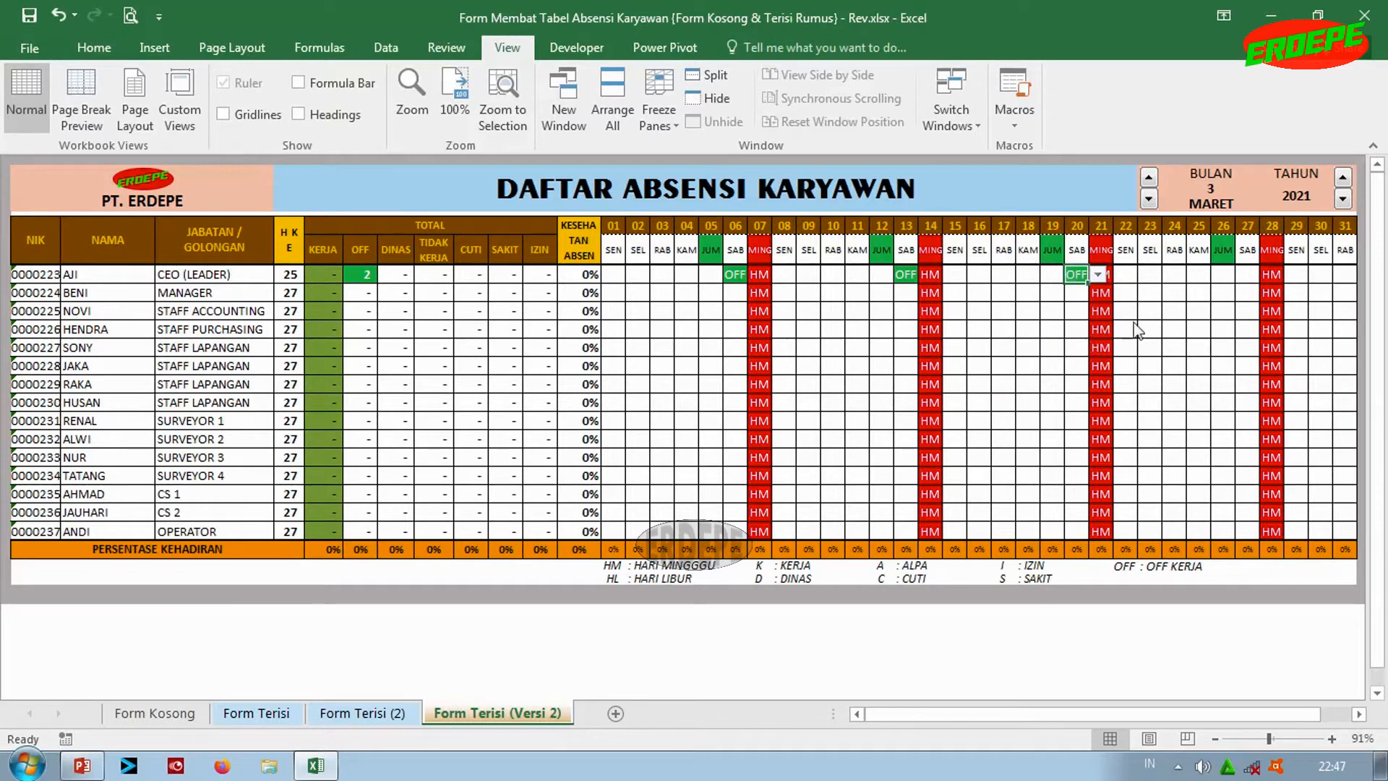
{"action": "left_click", "coordinate": [1248, 274]}
{"action": "left_click", "coordinate": [1269, 274]}
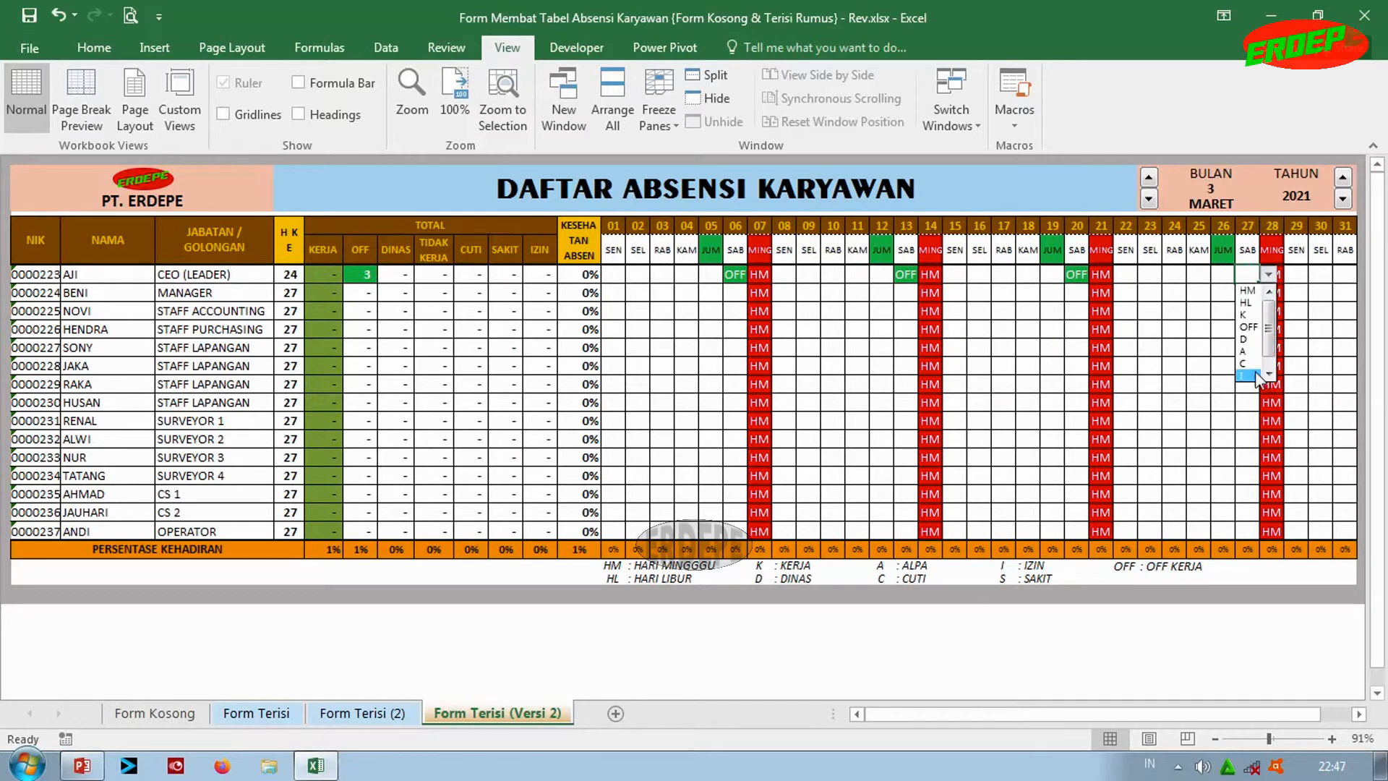
{"action": "left_click", "coordinate": [1249, 327]}
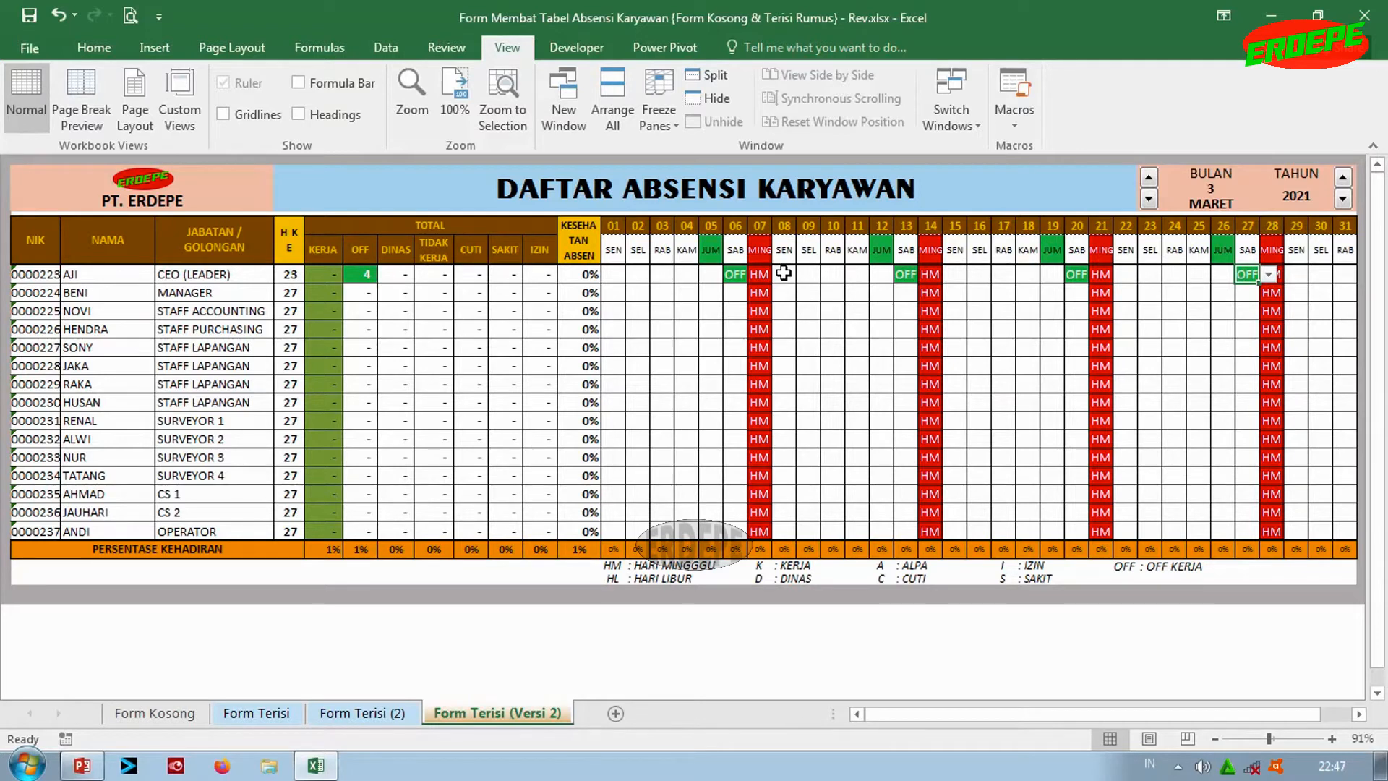
Select the CEO (LEADER)'s weekday cells and headers from day 08 to day 12, and the day 01 cell, to examine the working days
{"action": "left_click_drag", "start_coordinate": [784, 273], "coordinate": [879, 275]}
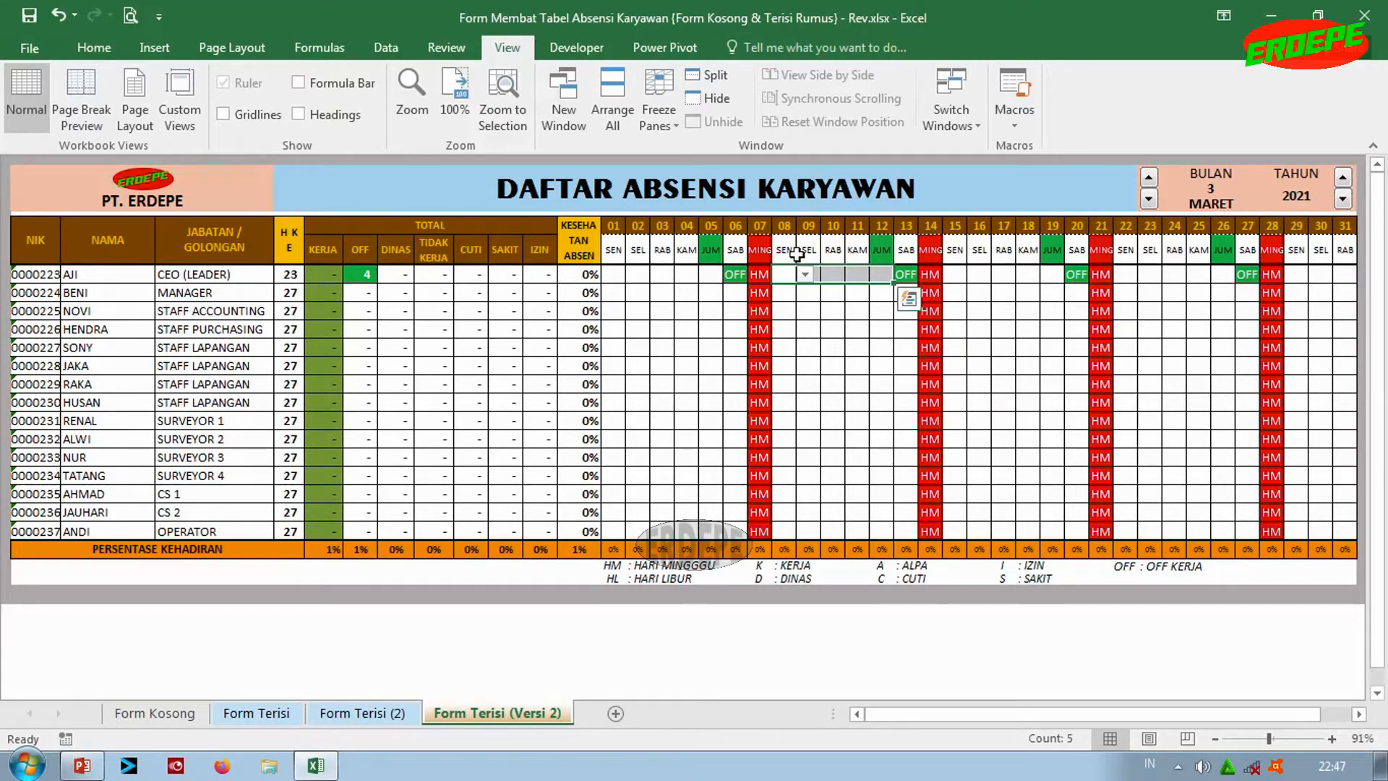
{"action": "left_click_drag", "start_coordinate": [788, 252], "coordinate": [882, 251]}
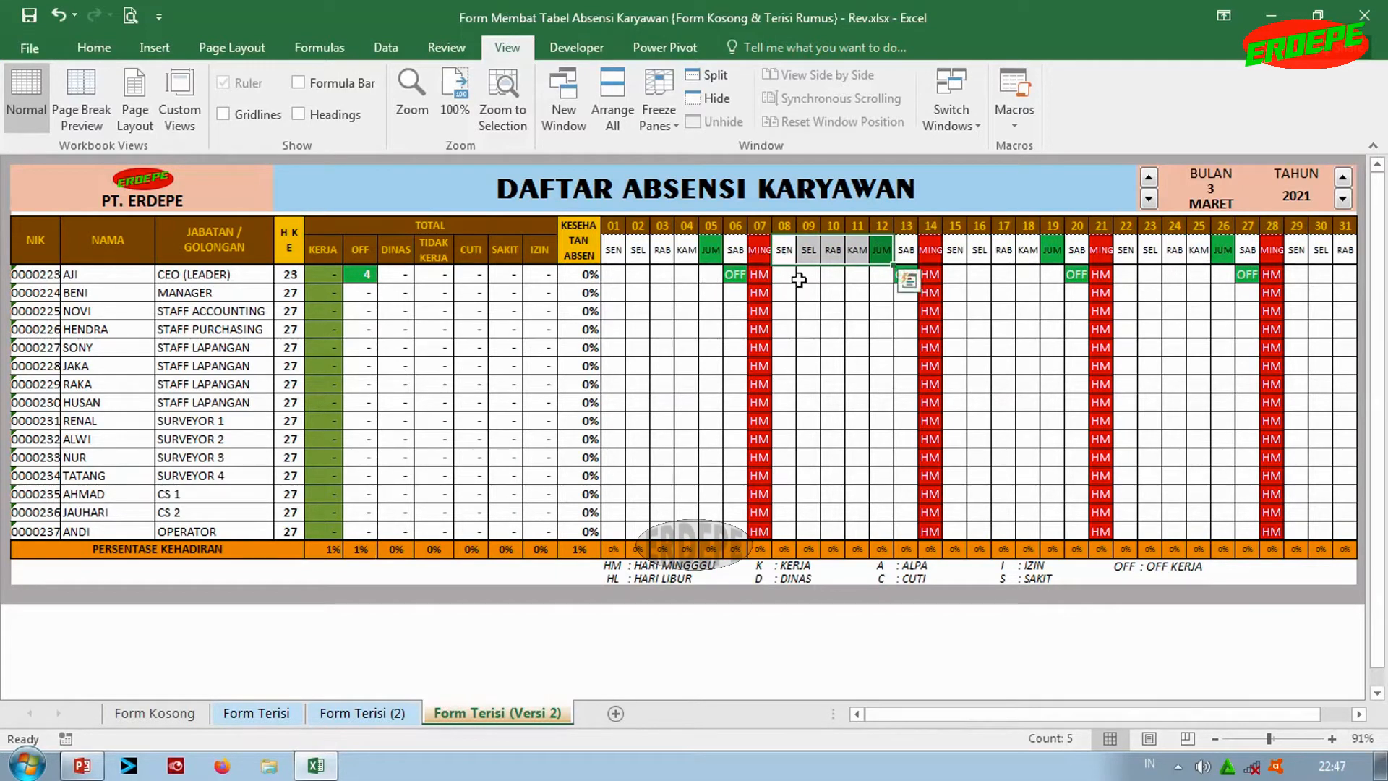
{"action": "left_click_drag", "start_coordinate": [786, 275], "coordinate": [876, 276]}
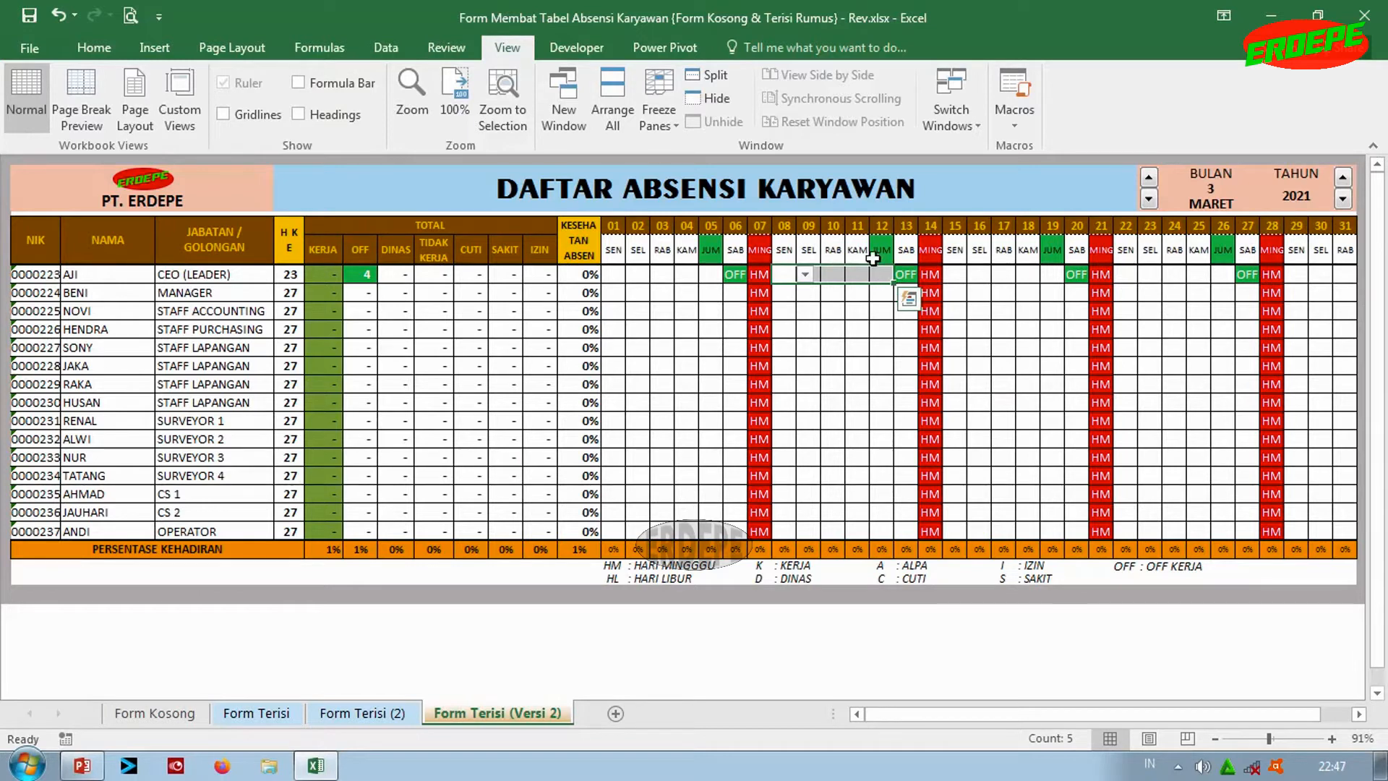
{"action": "left_click", "coordinate": [613, 275]}
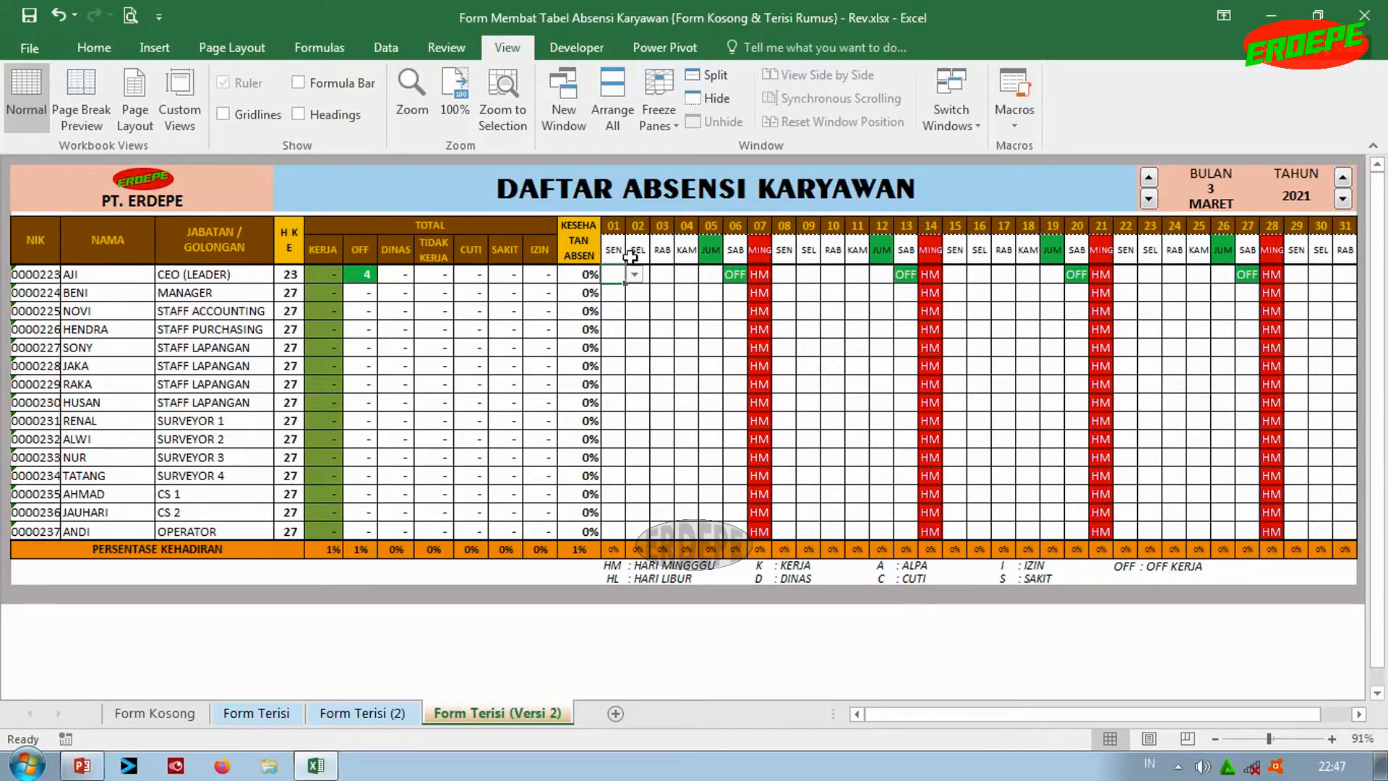
Compare the CEO (LEADER)'s OFF total and HKE value with the HKE values of the other employees
{"action": "left_click", "coordinate": [360, 273]}
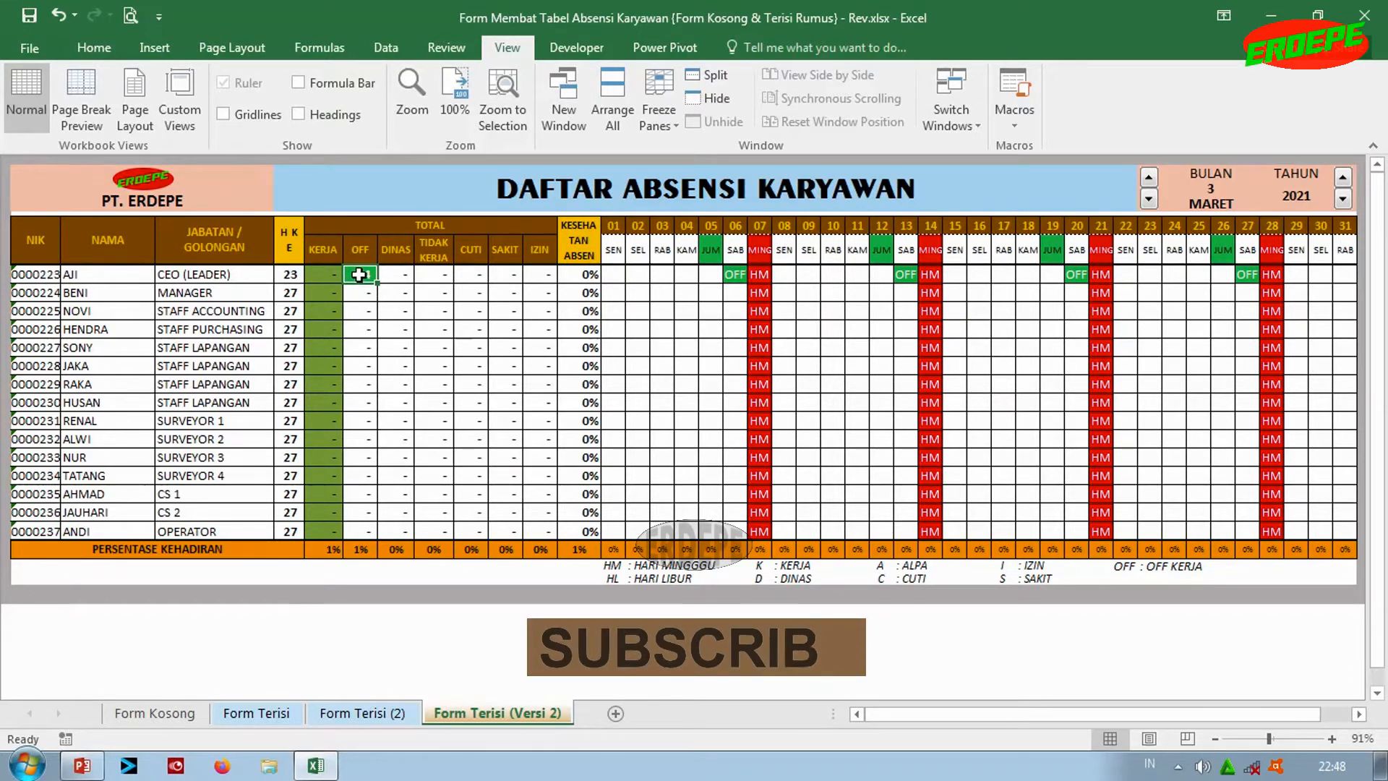
{"action": "left_click", "coordinate": [292, 273]}
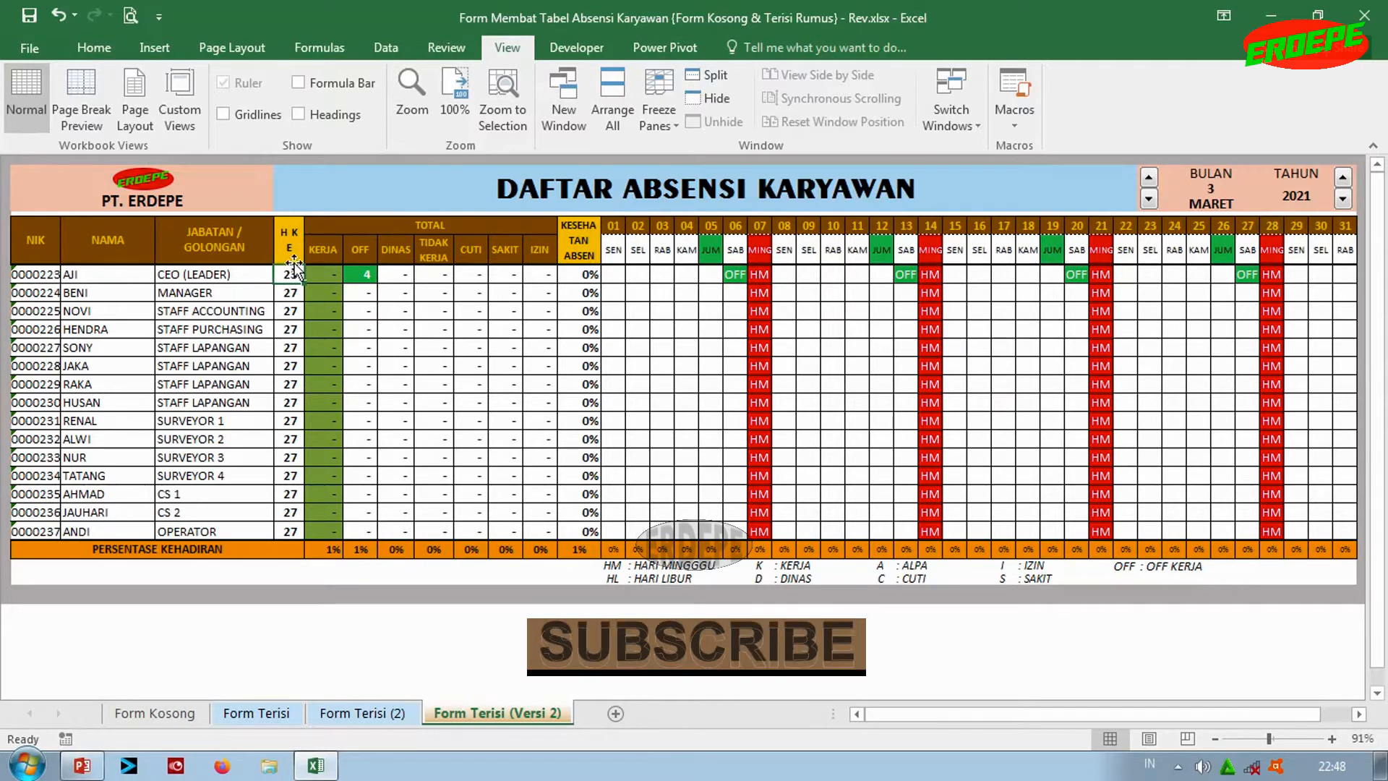
{"action": "left_click", "coordinate": [214, 274]}
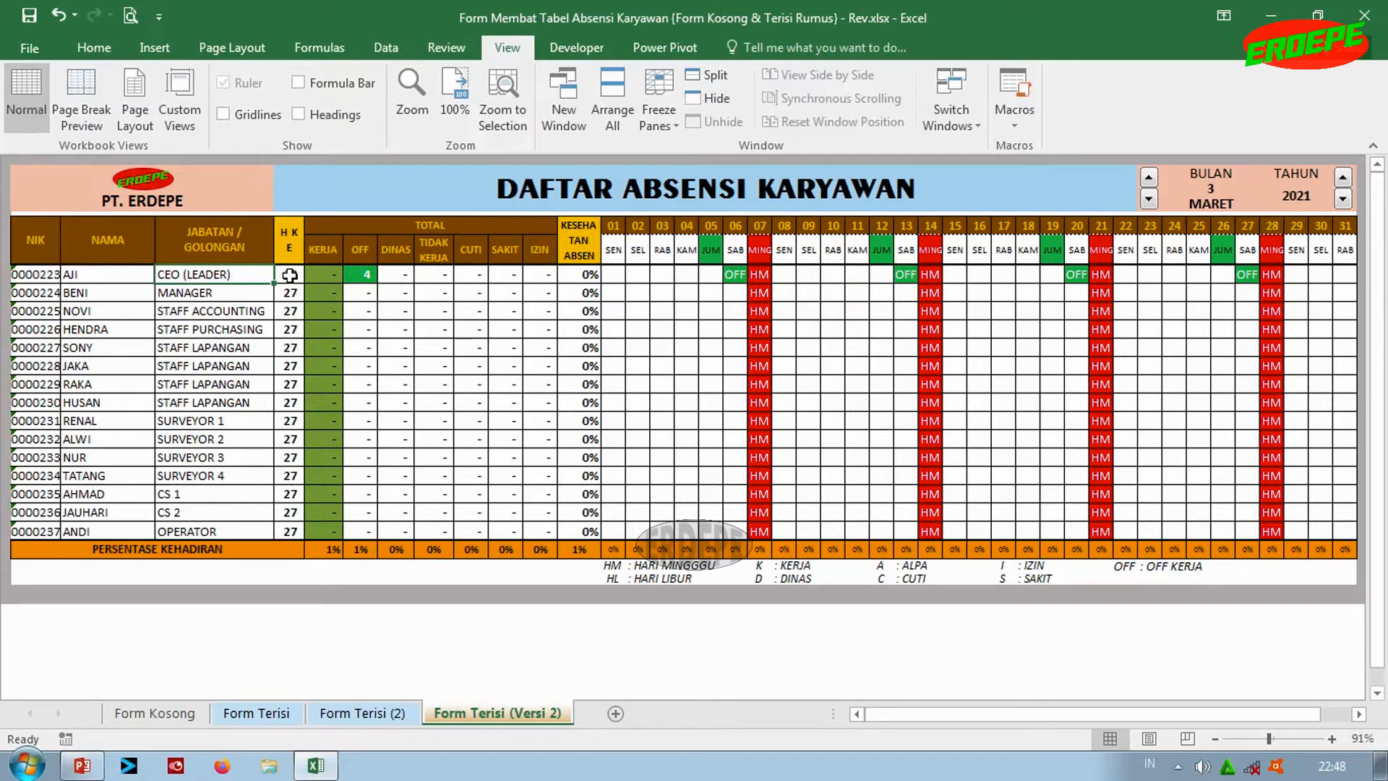
{"action": "left_click", "coordinate": [291, 274]}
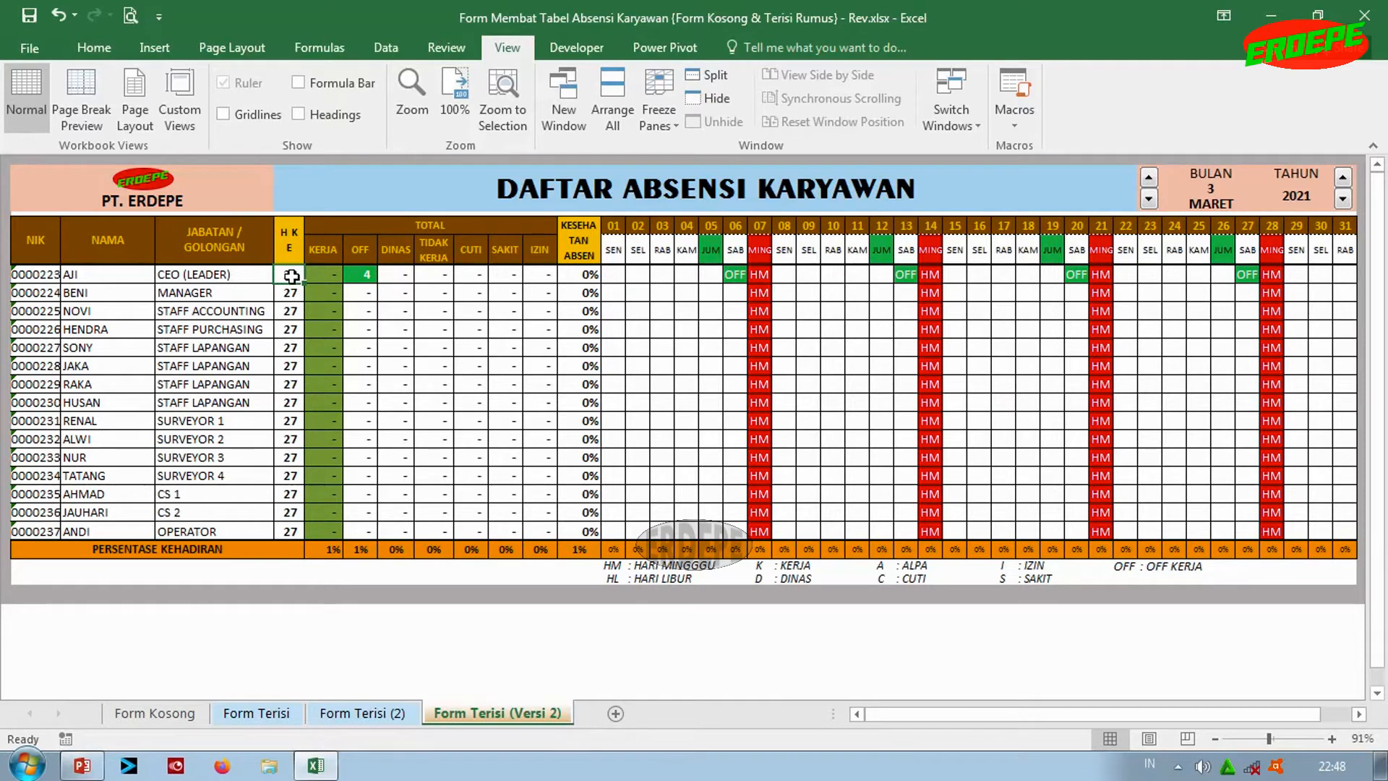
{"action": "left_click_drag", "start_coordinate": [289, 290], "coordinate": [287, 528]}
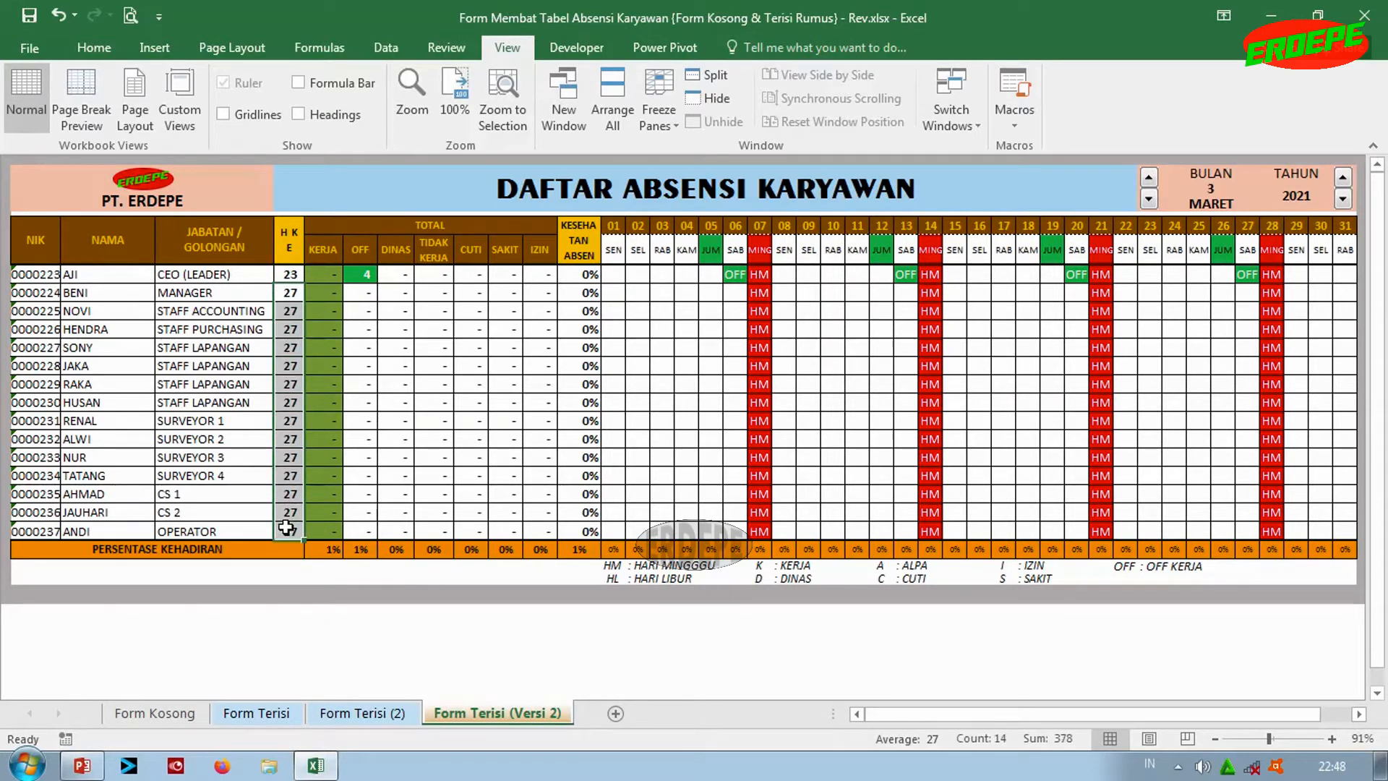
{"action": "left_click", "coordinate": [290, 274]}
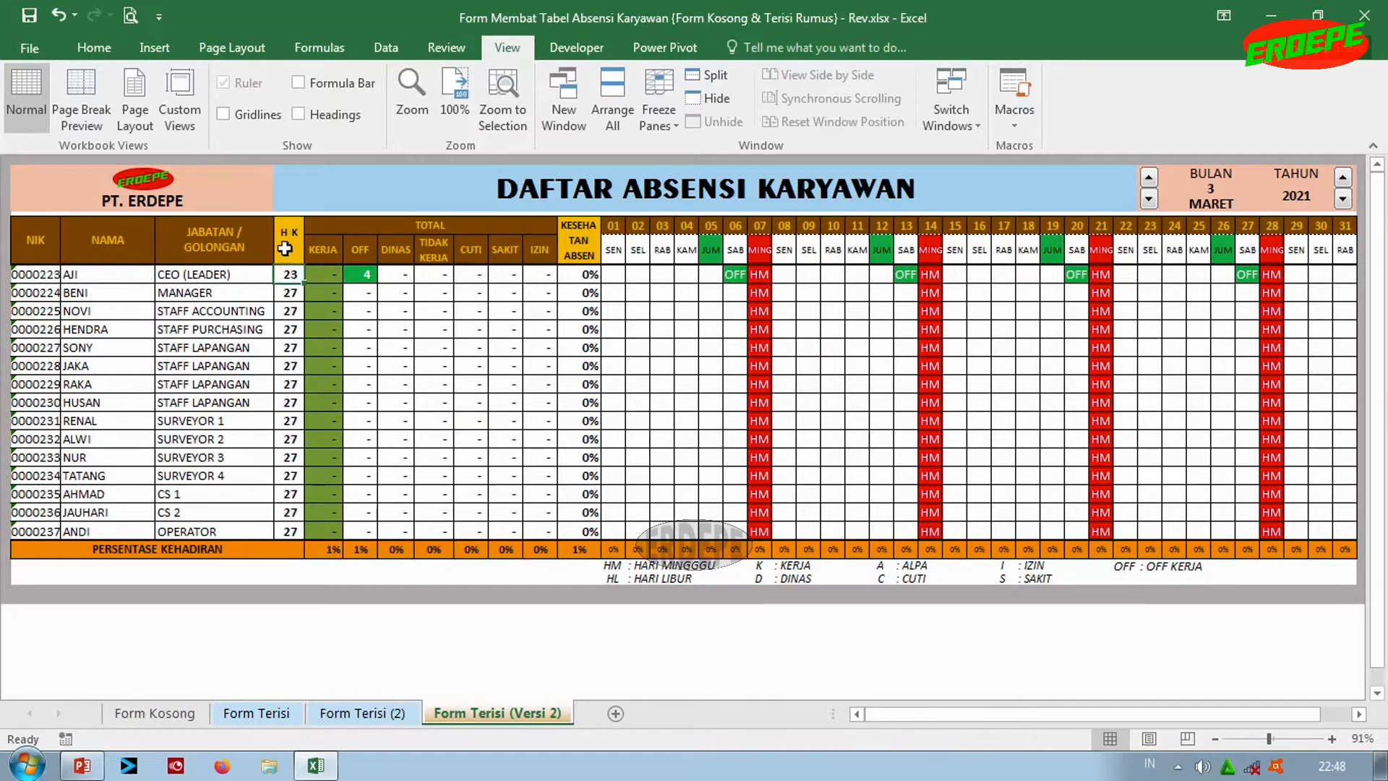
{"action": "left_click", "coordinate": [350, 268]}
Open the Form Terisi sheet and select all employees' attendance cells from day 01 to day 05
{"action": "left_click", "coordinate": [334, 714]}
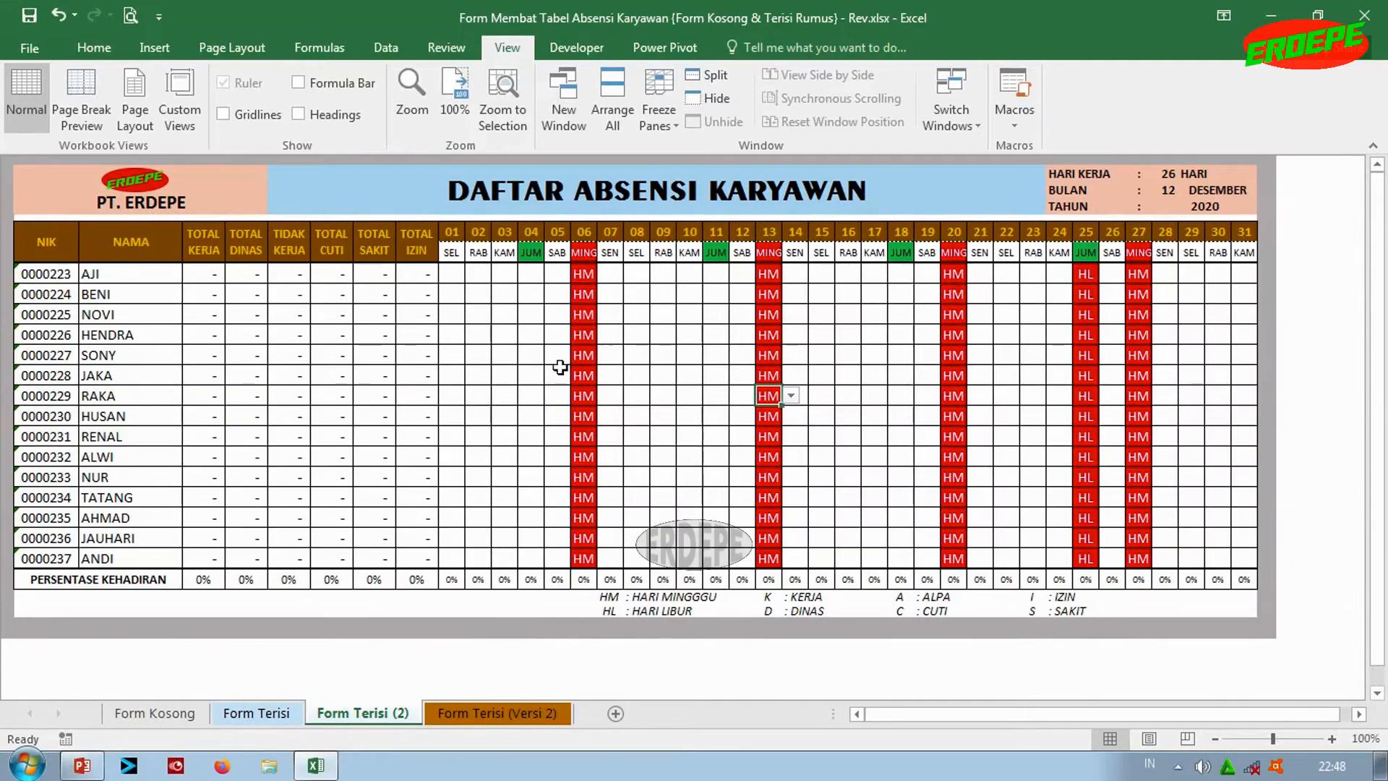
{"action": "left_click", "coordinate": [254, 714]}
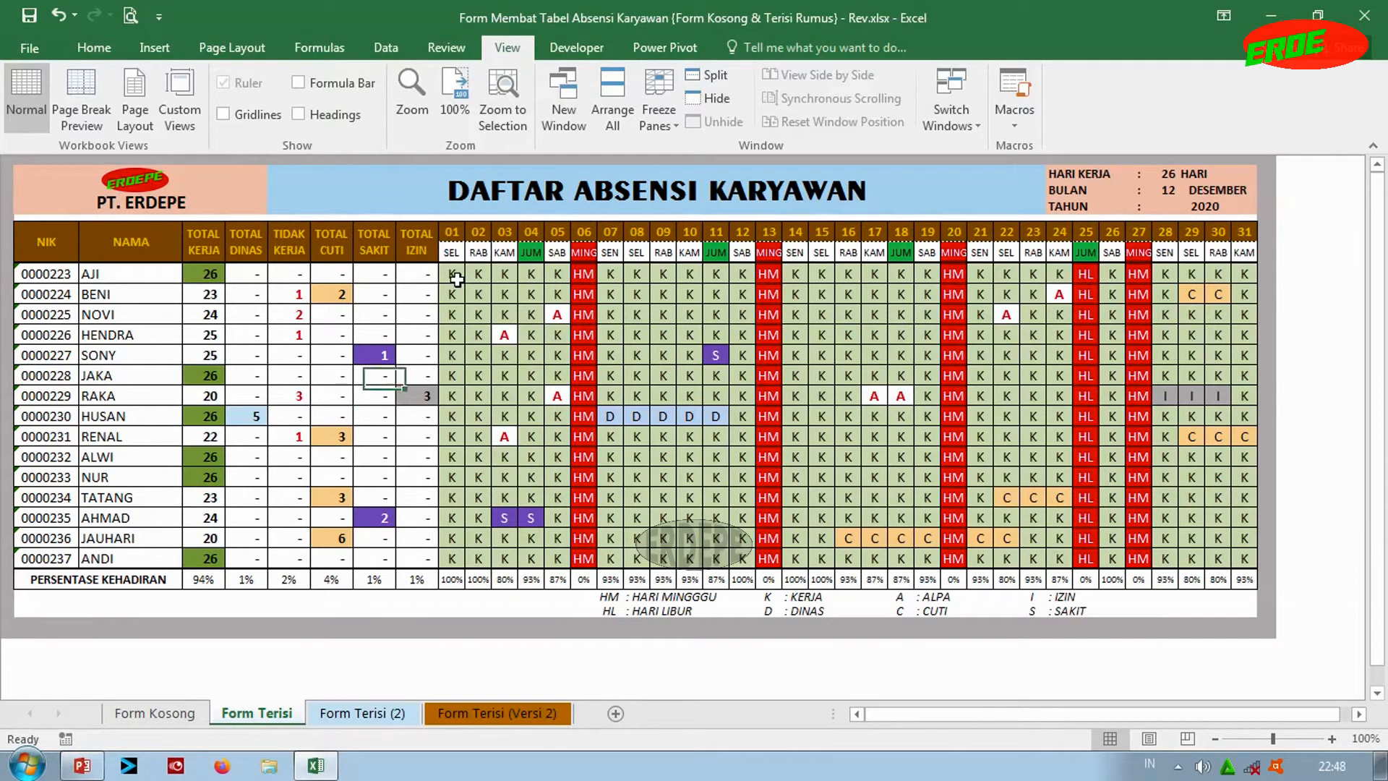
{"action": "left_click_drag", "start_coordinate": [456, 279], "coordinate": [570, 562]}
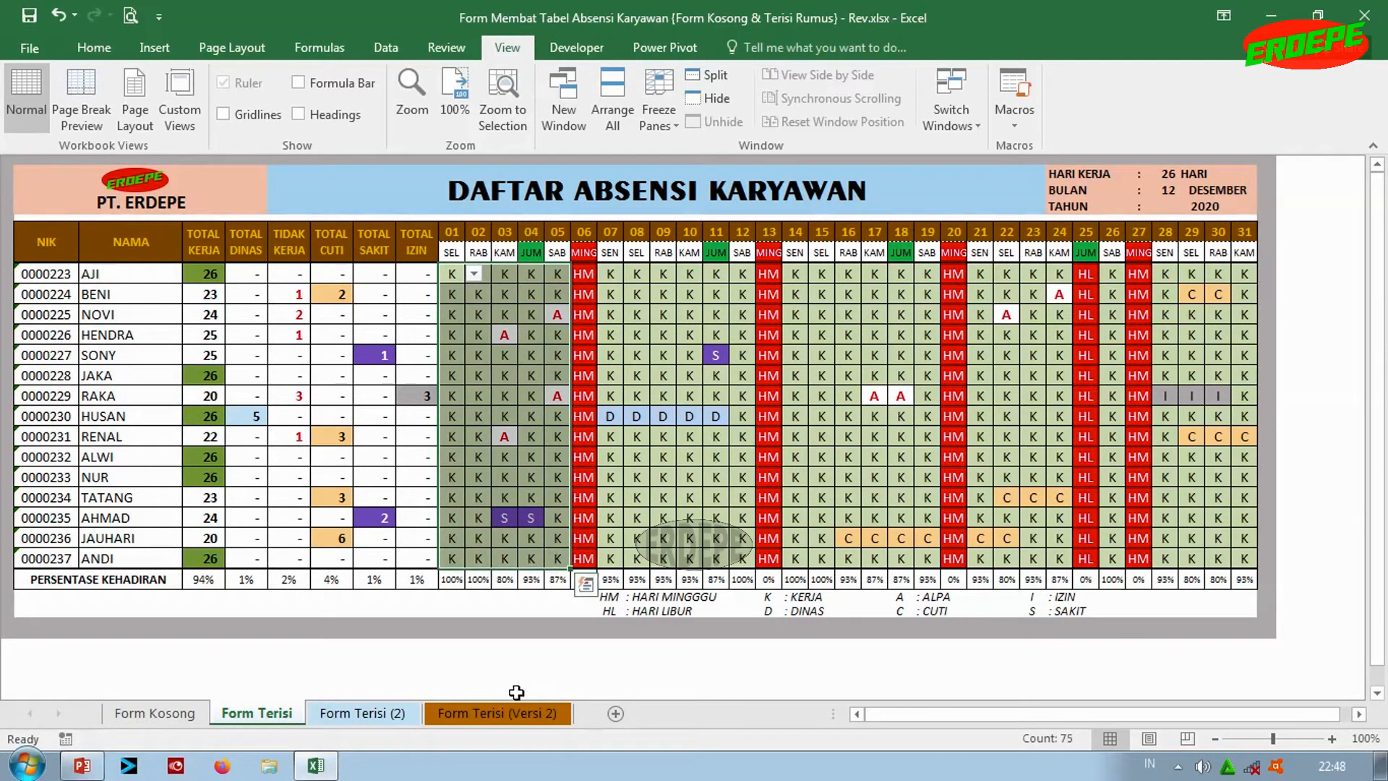
Return to the Form Terisi (Versi 2) sheet and set BULAN to 12 and TAHUN to 2020
{"action": "left_click", "coordinate": [516, 712]}
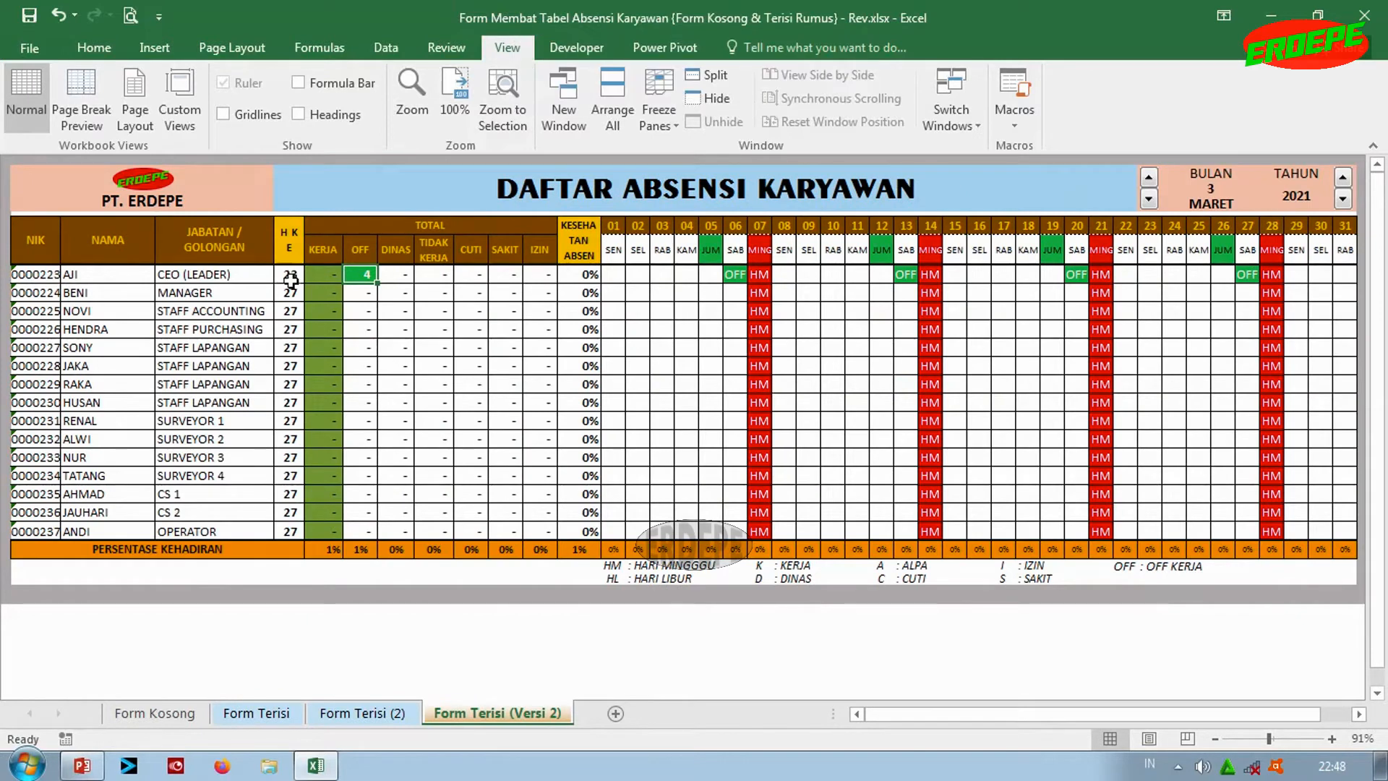
{"action": "left_click", "coordinate": [906, 292]}
{"action": "left_click", "coordinate": [1149, 177]}
{"action": "left_click", "coordinate": [1149, 177]}
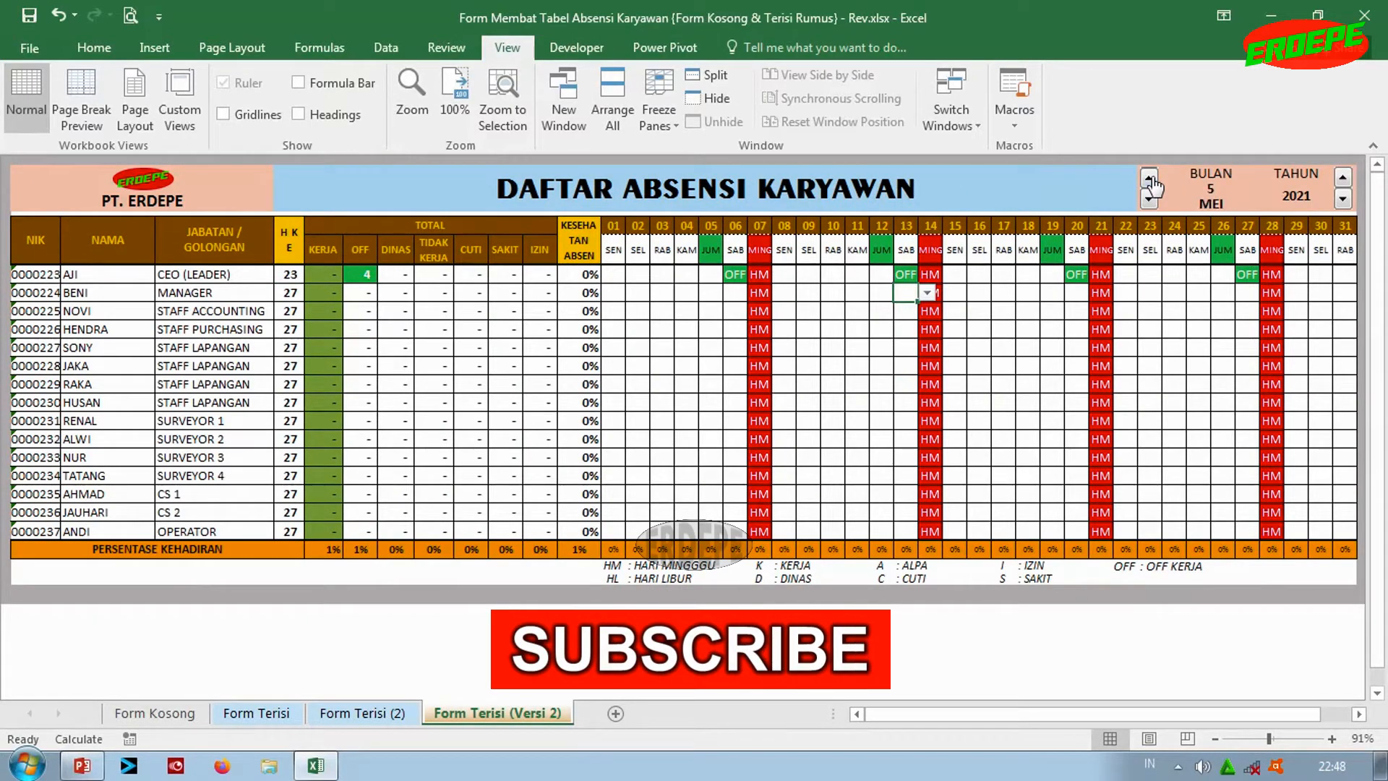
{"action": "left_click", "coordinate": [1149, 177]}
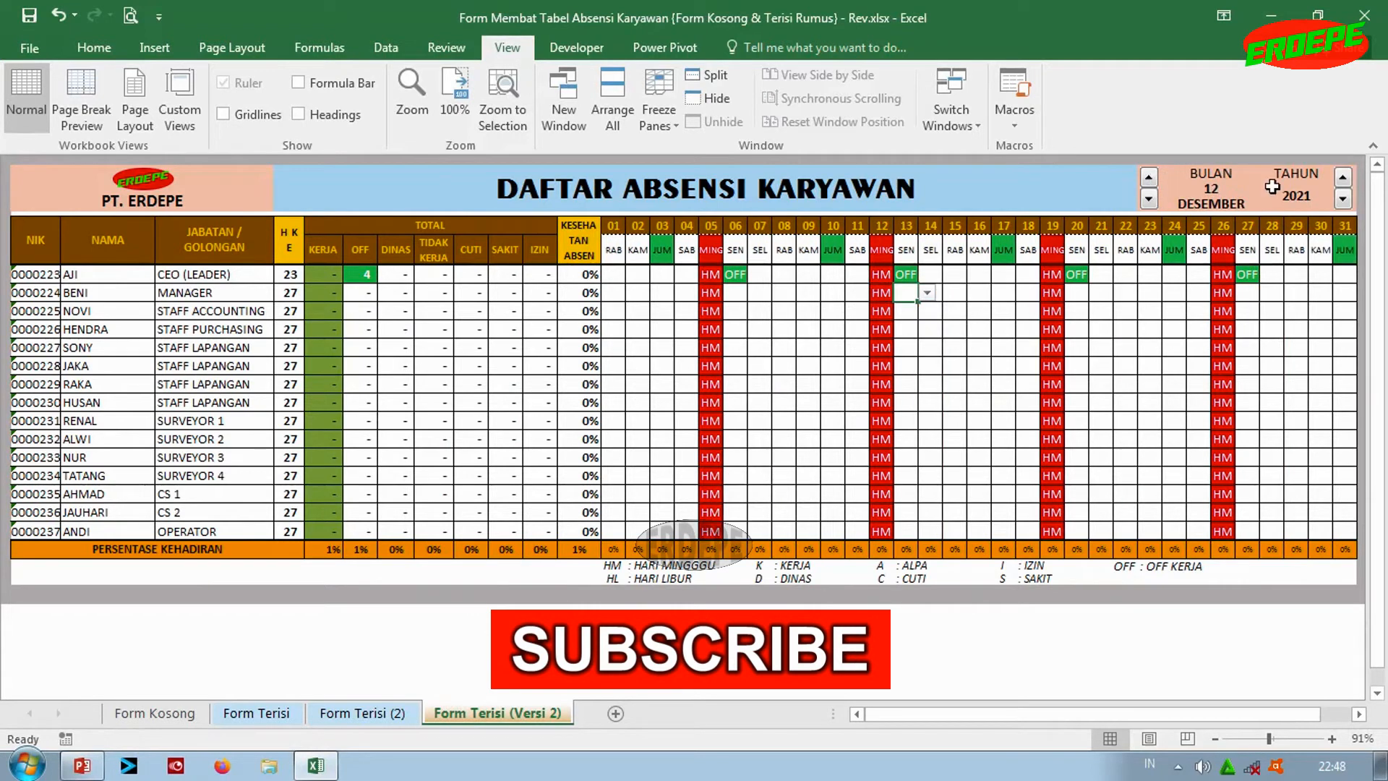
{"action": "left_click", "coordinate": [1342, 198]}
{"action": "left_click", "coordinate": [589, 512]}
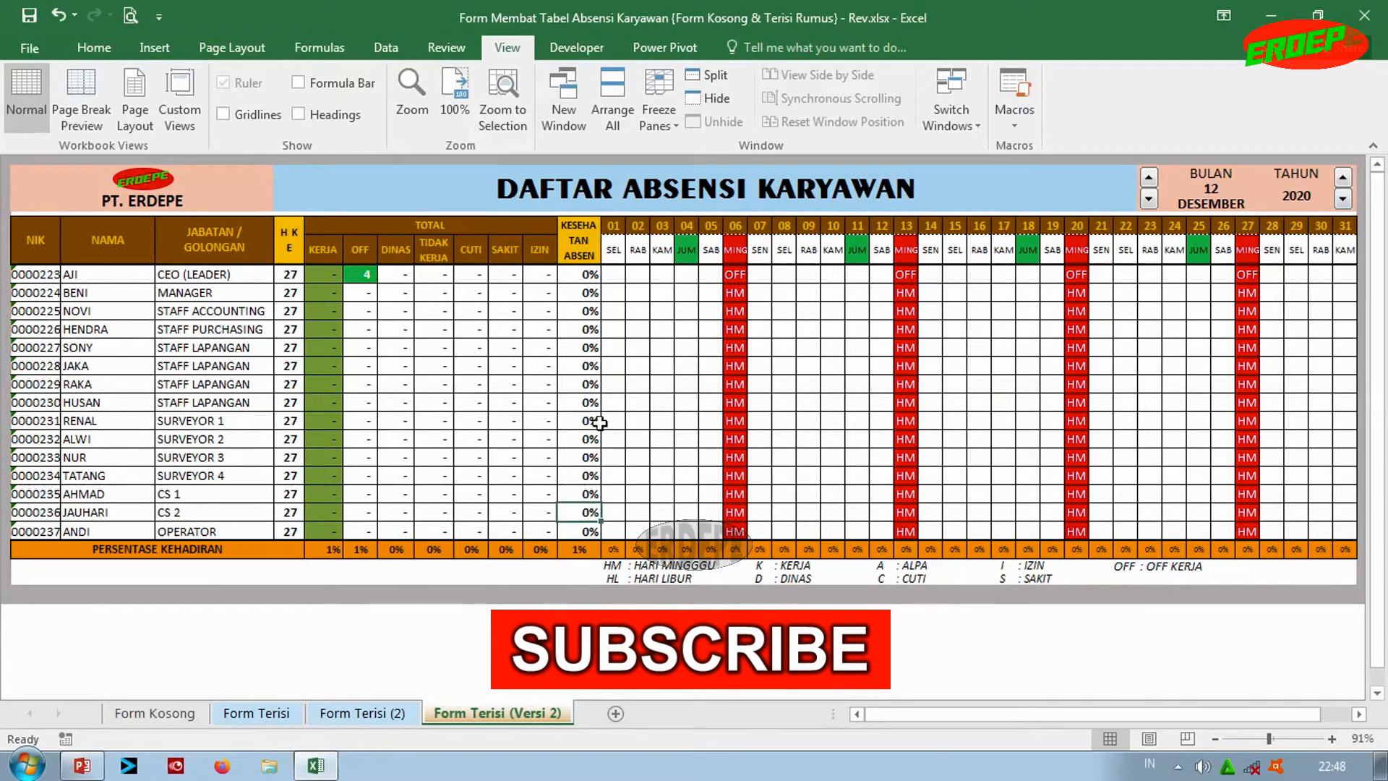
Copy the day 01 to 05 attendance entries from Form Terisi and paste them as values under day 01 in Form Terisi (Versi 2)
{"action": "left_click", "coordinate": [256, 714]}
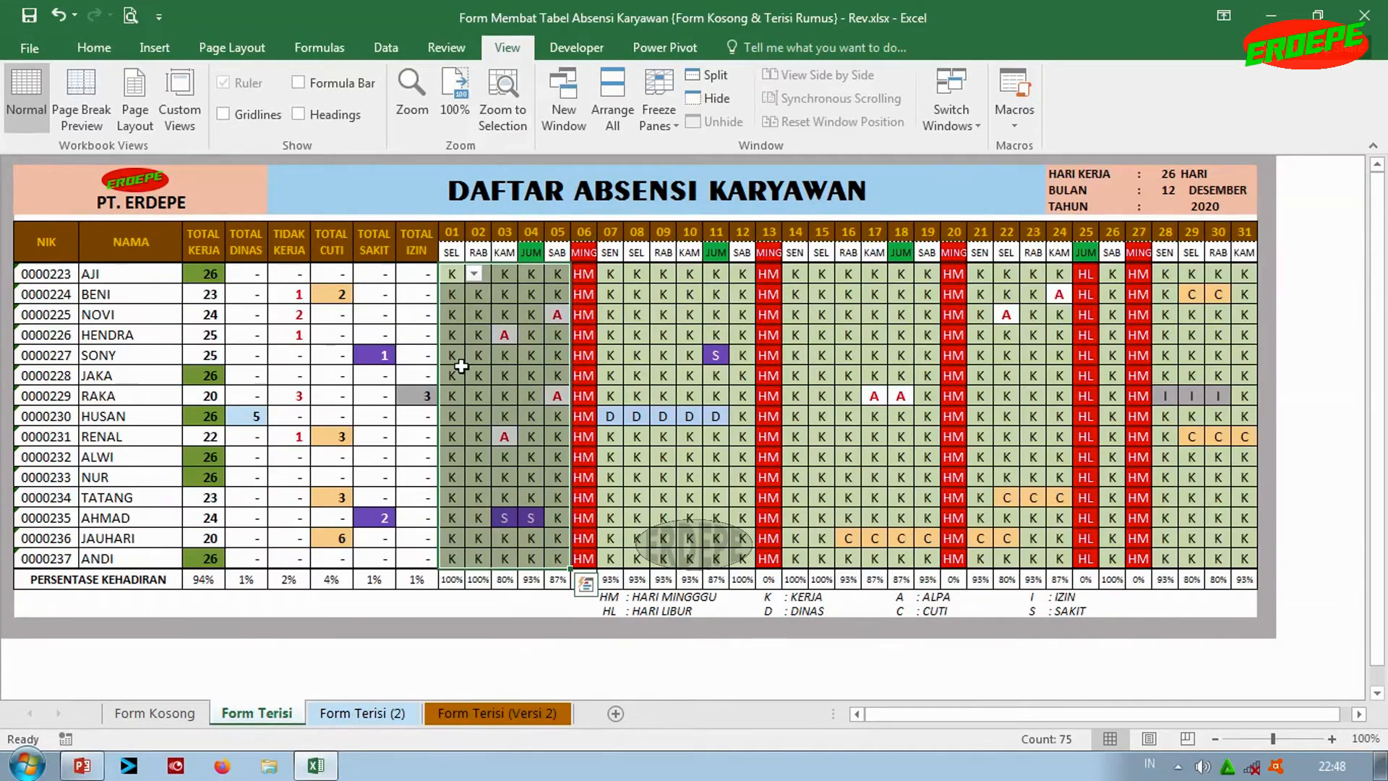
{"action": "key", "text": "ctrl+c"}
{"action": "left_click", "coordinate": [477, 688]}
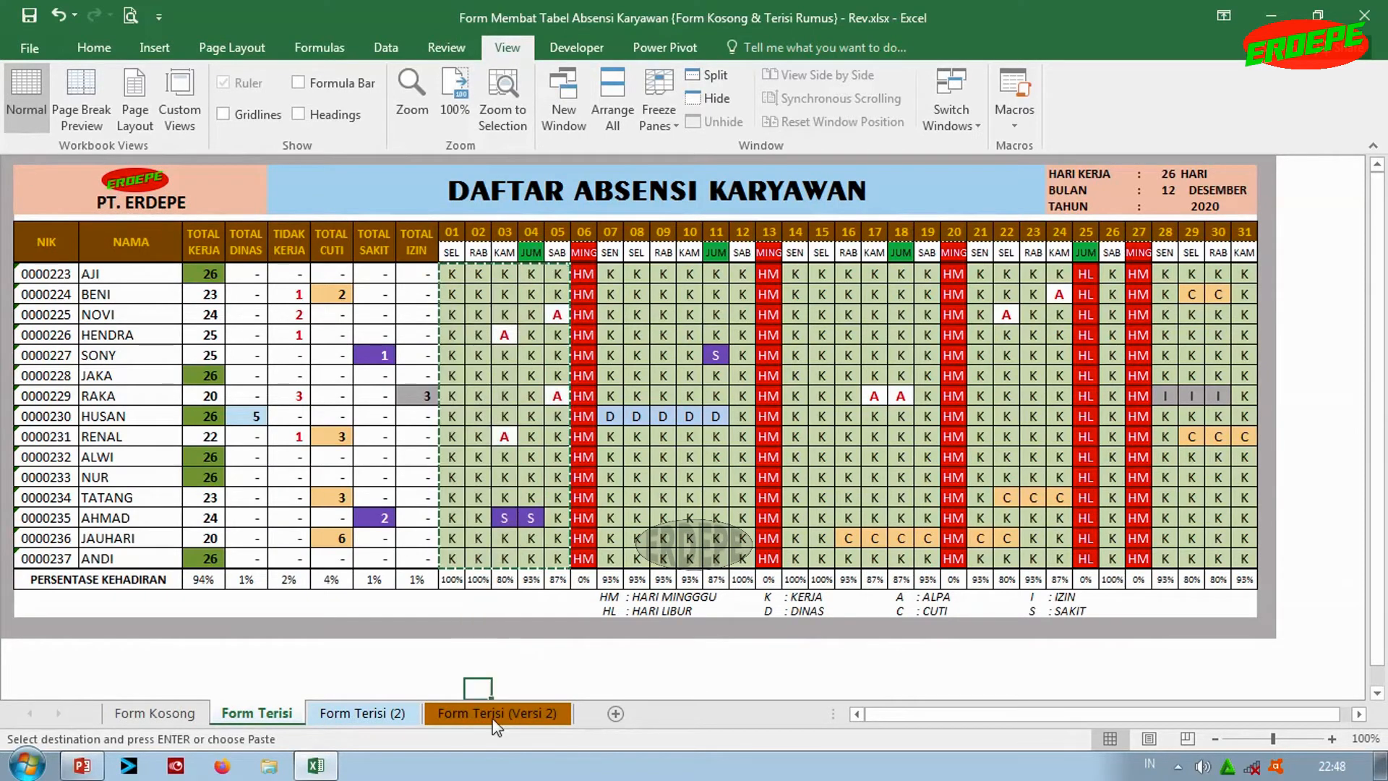
{"action": "left_click", "coordinate": [498, 714]}
{"action": "right_click", "coordinate": [615, 275]}
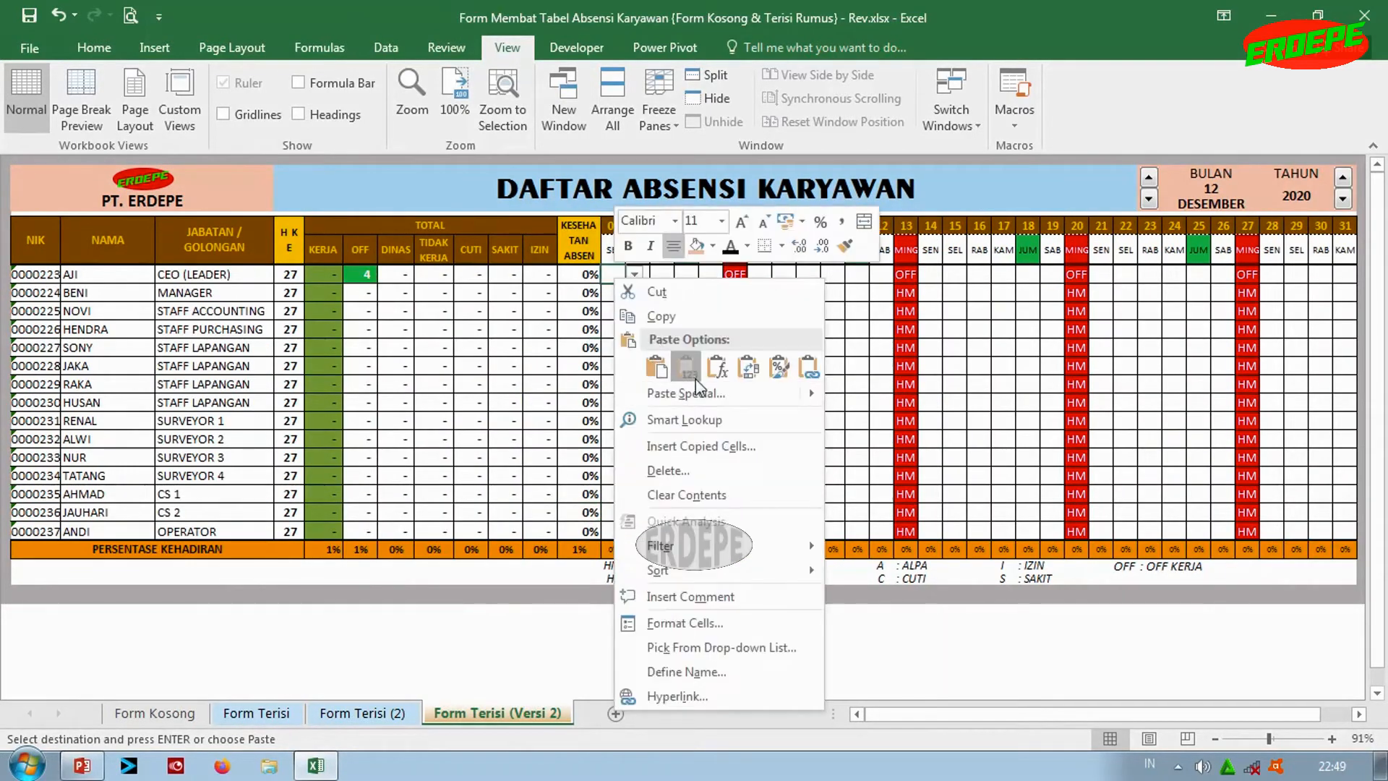
{"action": "left_click", "coordinate": [636, 313]}
Copy the day 07 to 12 attendance entries from Form Terisi and paste them as values under day 07 in Form Terisi (Versi 2)
{"action": "left_click", "coordinate": [256, 713]}
{"action": "left_click_drag", "start_coordinate": [611, 274], "coordinate": [742, 558]}
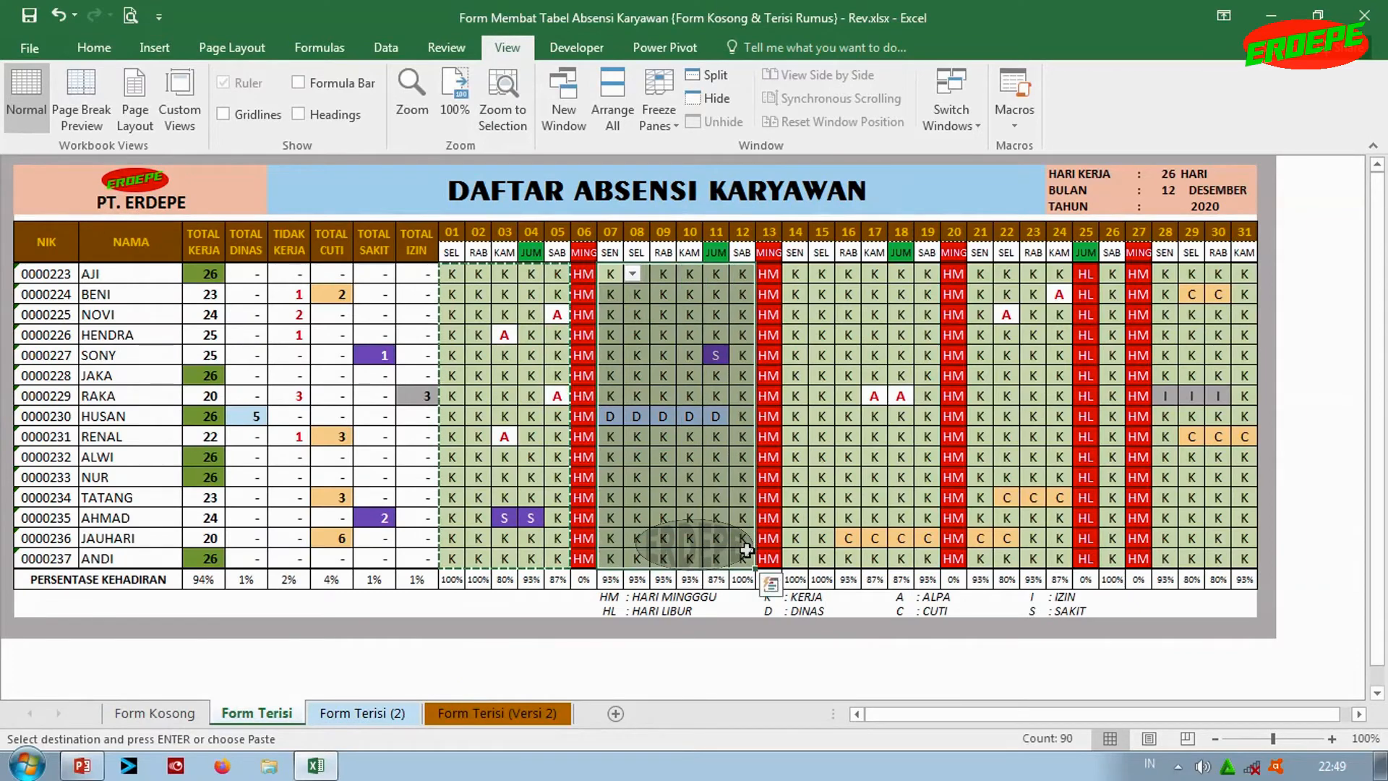
{"action": "key", "text": "ctrl+c"}
{"action": "left_click", "coordinate": [470, 721]}
{"action": "right_click", "coordinate": [752, 280]}
{"action": "left_click", "coordinate": [827, 367]}
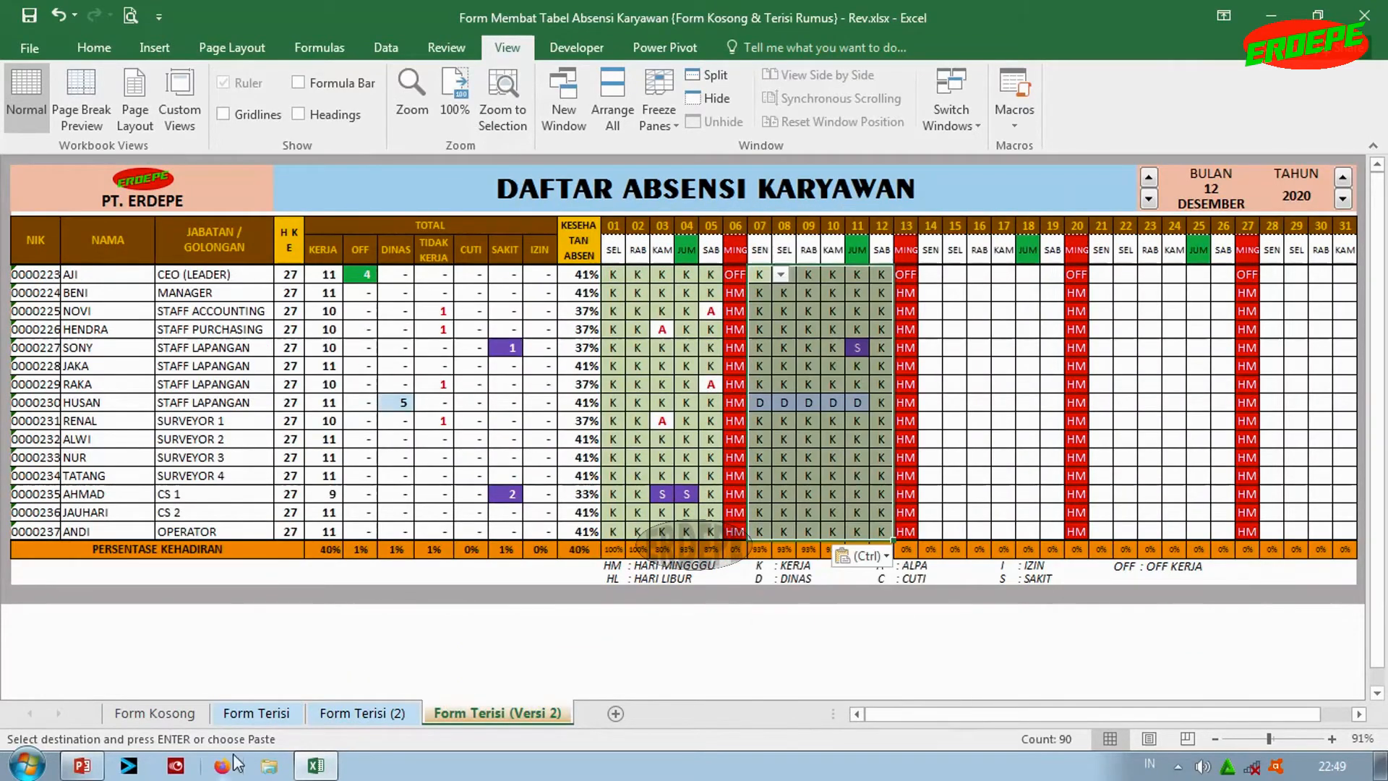
Copy the day 14 to 19 attendance entries from Form Terisi and paste them as values under day 14 in Form Terisi (Versi 2)
{"action": "left_click", "coordinate": [257, 714]}
{"action": "left_click_drag", "start_coordinate": [795, 273], "coordinate": [927, 558]}
{"action": "key", "text": "ctrl+c"}
{"action": "left_click", "coordinate": [497, 713]}
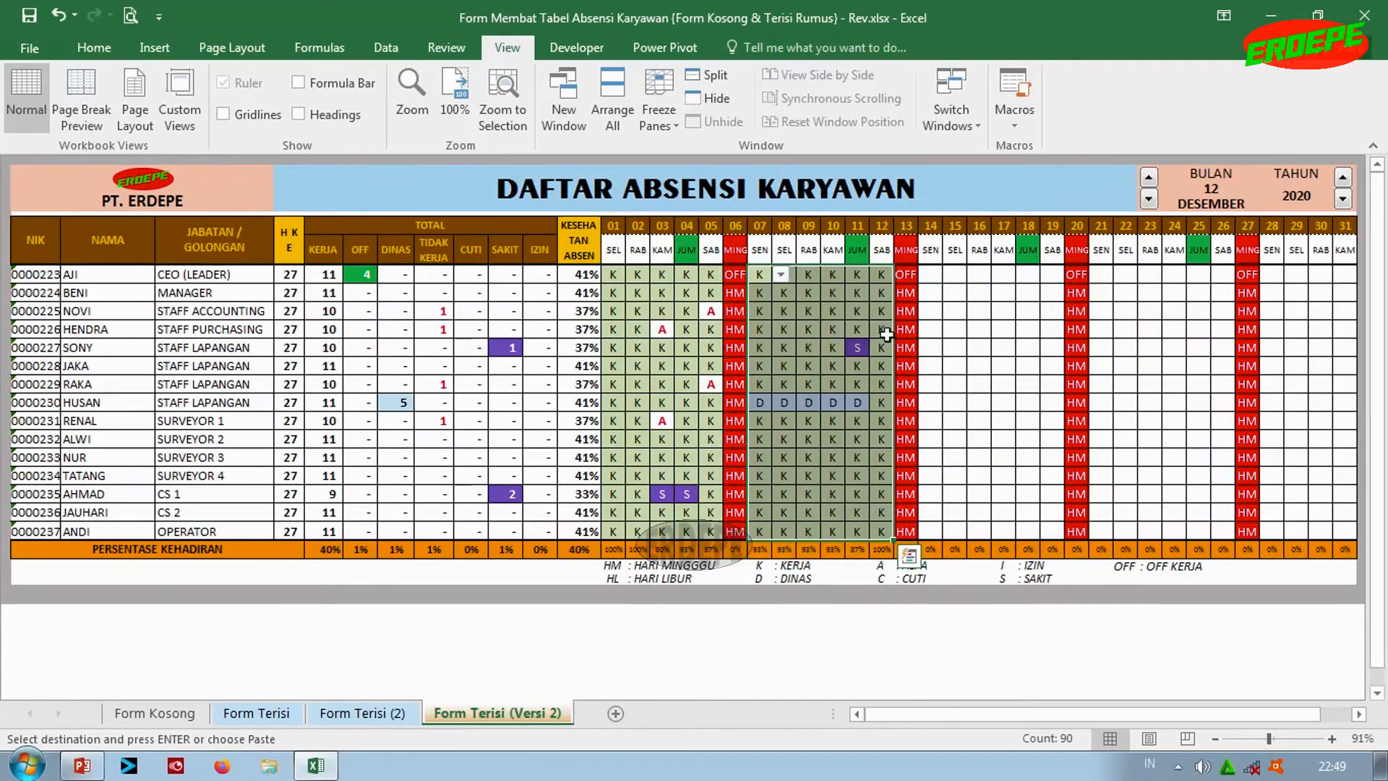
{"action": "right_click", "coordinate": [926, 278]}
{"action": "left_click", "coordinate": [962, 368]}
Copy the day 21 to 26 attendance entries from Form Terisi and paste them as values under day 21 in Form Terisi (Versi 2)
{"action": "left_click", "coordinate": [257, 714]}
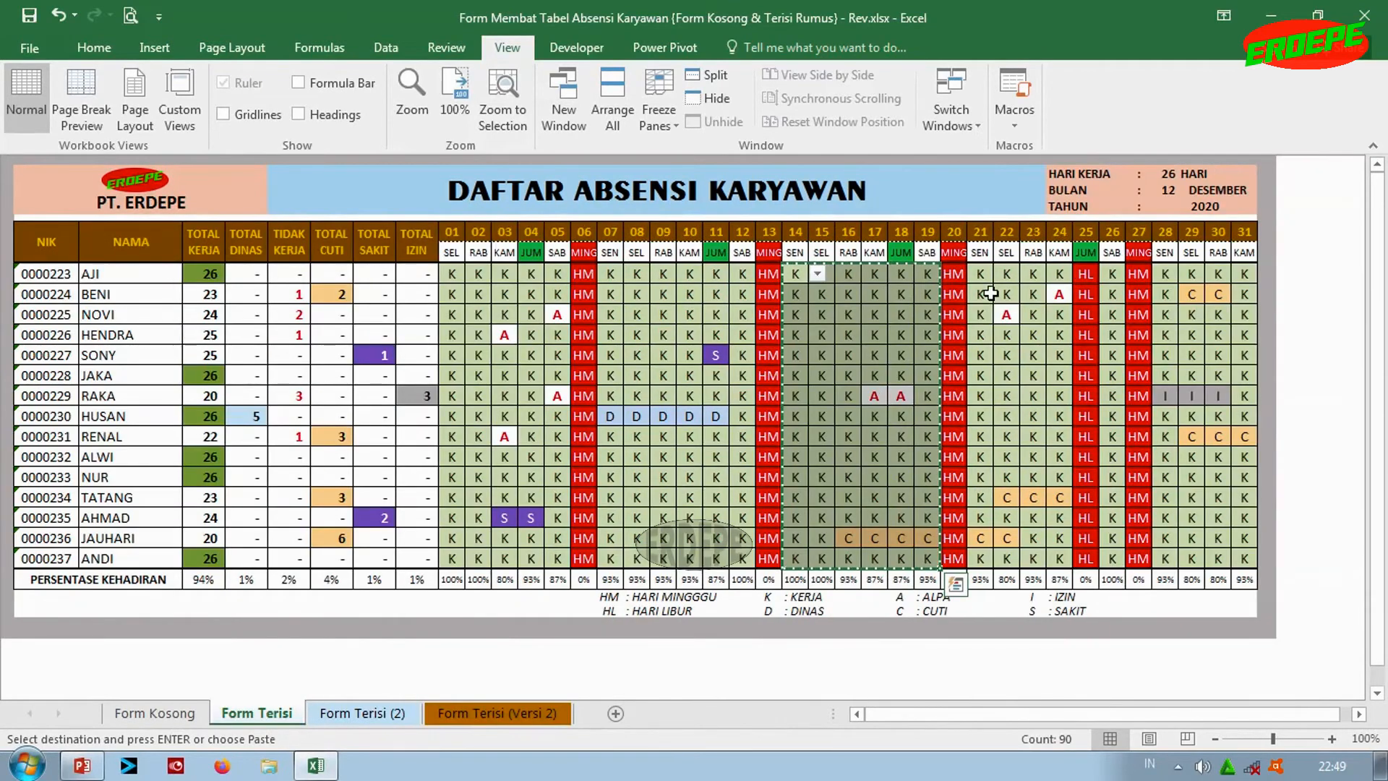
{"action": "left_click_drag", "start_coordinate": [979, 274], "coordinate": [1116, 561]}
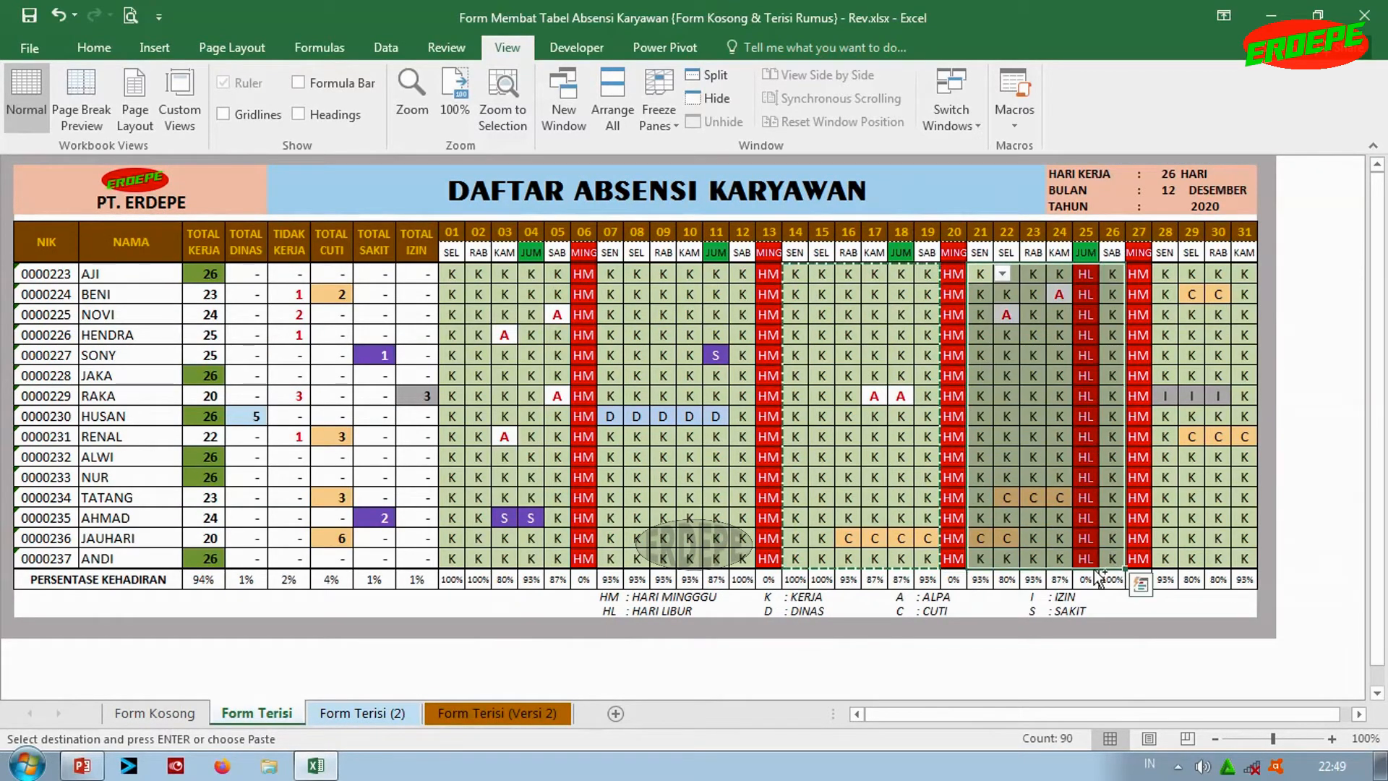
{"action": "key", "text": "ctrl+c"}
{"action": "left_click", "coordinate": [525, 714]}
{"action": "right_click", "coordinate": [1096, 278]}
{"action": "left_click", "coordinate": [1165, 367]}
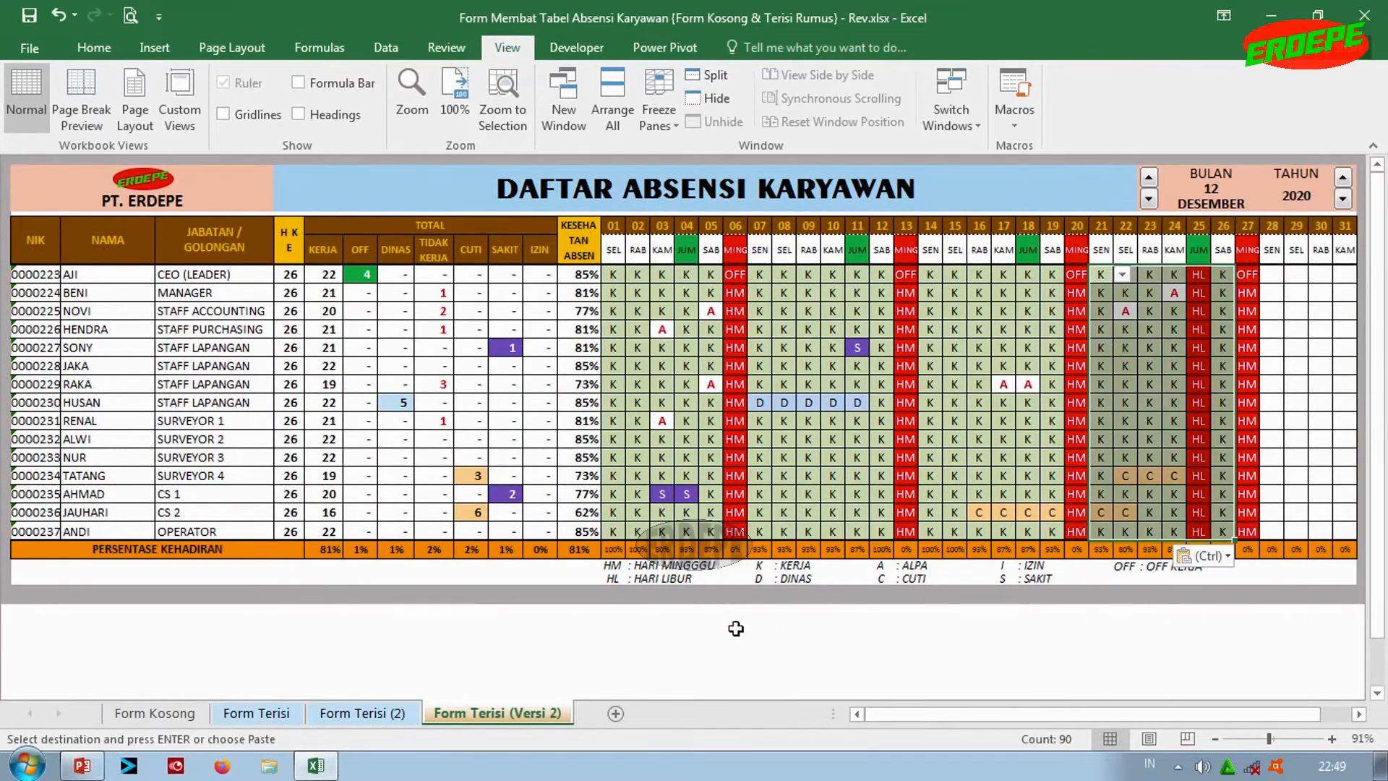
Copy the day 28 to 31 attendance entries from Form Terisi and paste them as values under day 28 in Form Terisi (Versi 2)
{"action": "left_click", "coordinate": [258, 713]}
{"action": "left_click_drag", "start_coordinate": [1164, 274], "coordinate": [1242, 558]}
{"action": "key", "text": "ctrl+c"}
{"action": "left_click", "coordinate": [506, 713]}
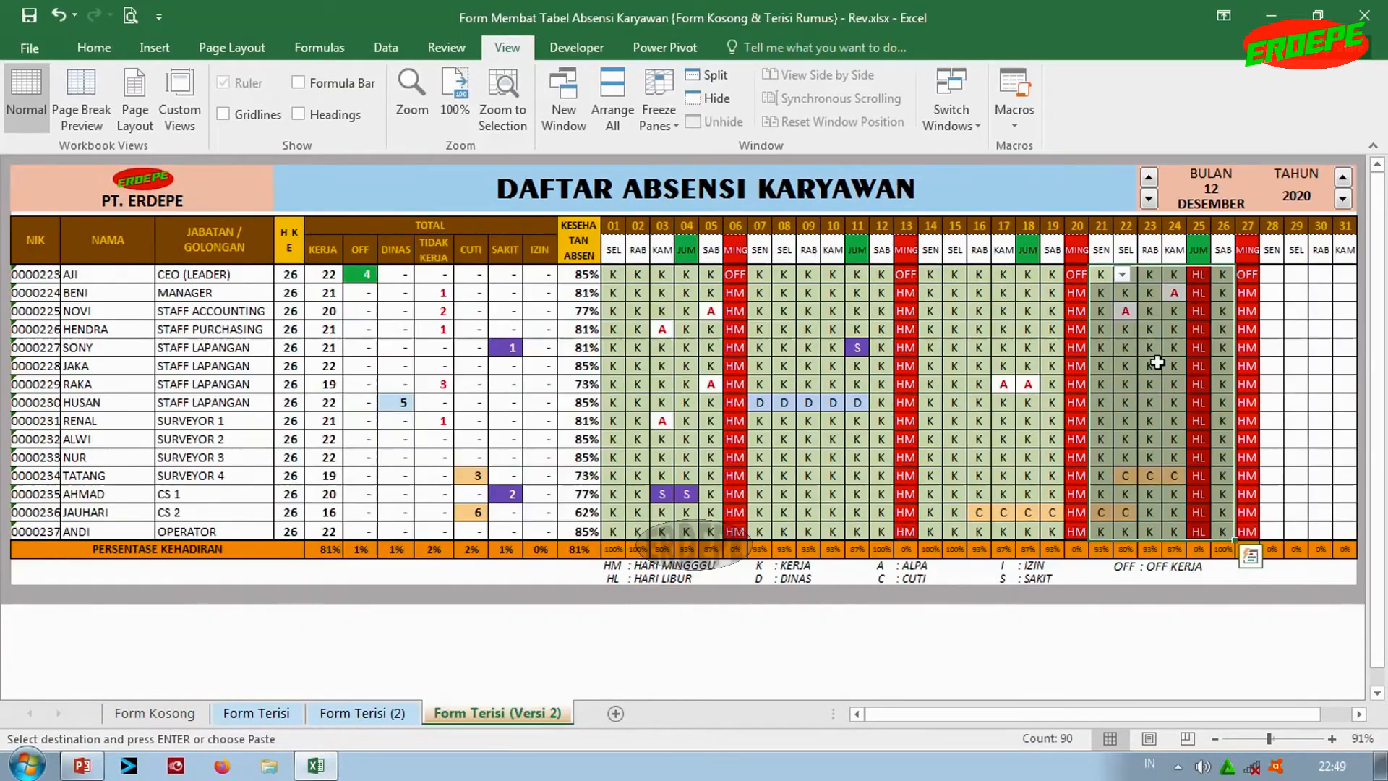
{"action": "right_click", "coordinate": [1272, 275]}
{"action": "left_click", "coordinate": [1165, 363]}
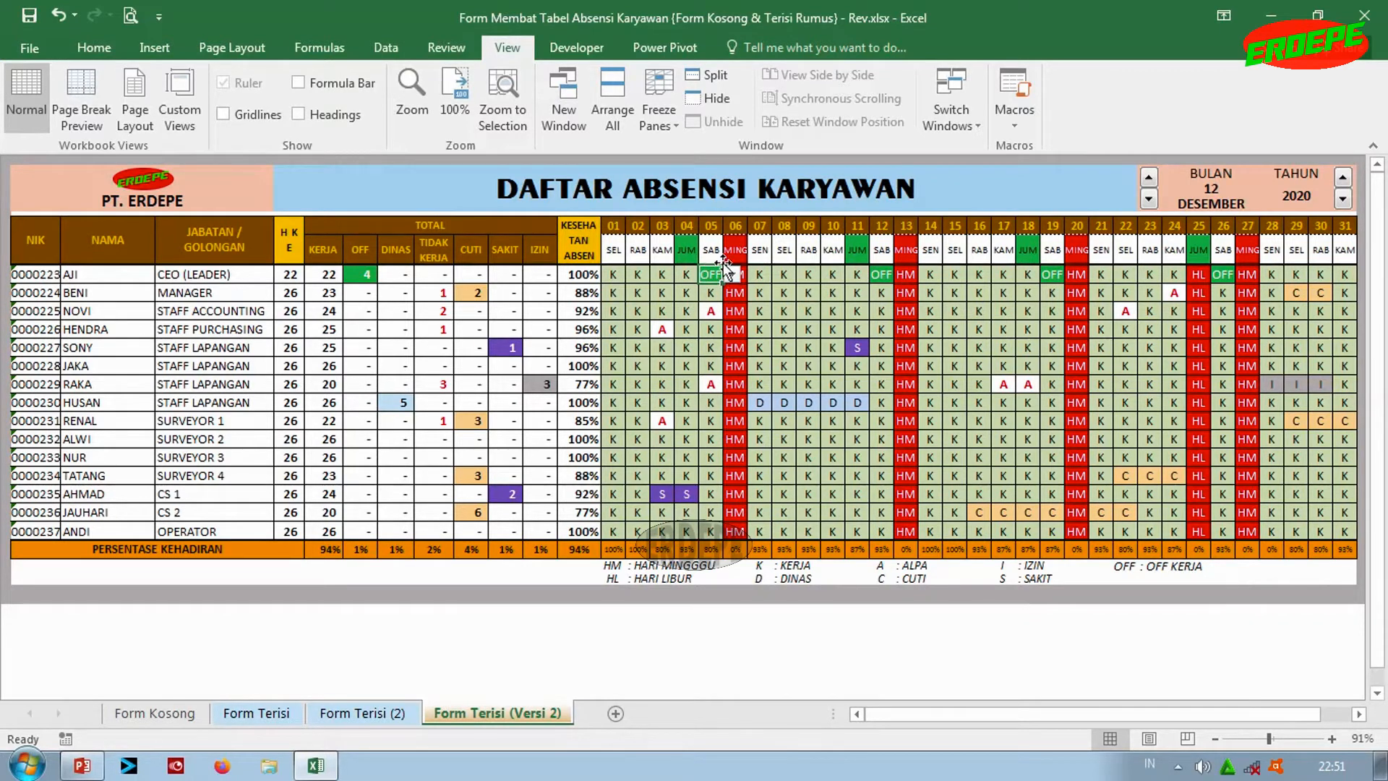
Examine the CEO (LEADER) row's OFF entries on days 05, 12, 19 and 26, along with its OFF, HKE and KERJA totals
{"action": "left_click", "coordinate": [716, 275]}
{"action": "left_click", "coordinate": [881, 275]}
{"action": "left_click", "coordinate": [1052, 275]}
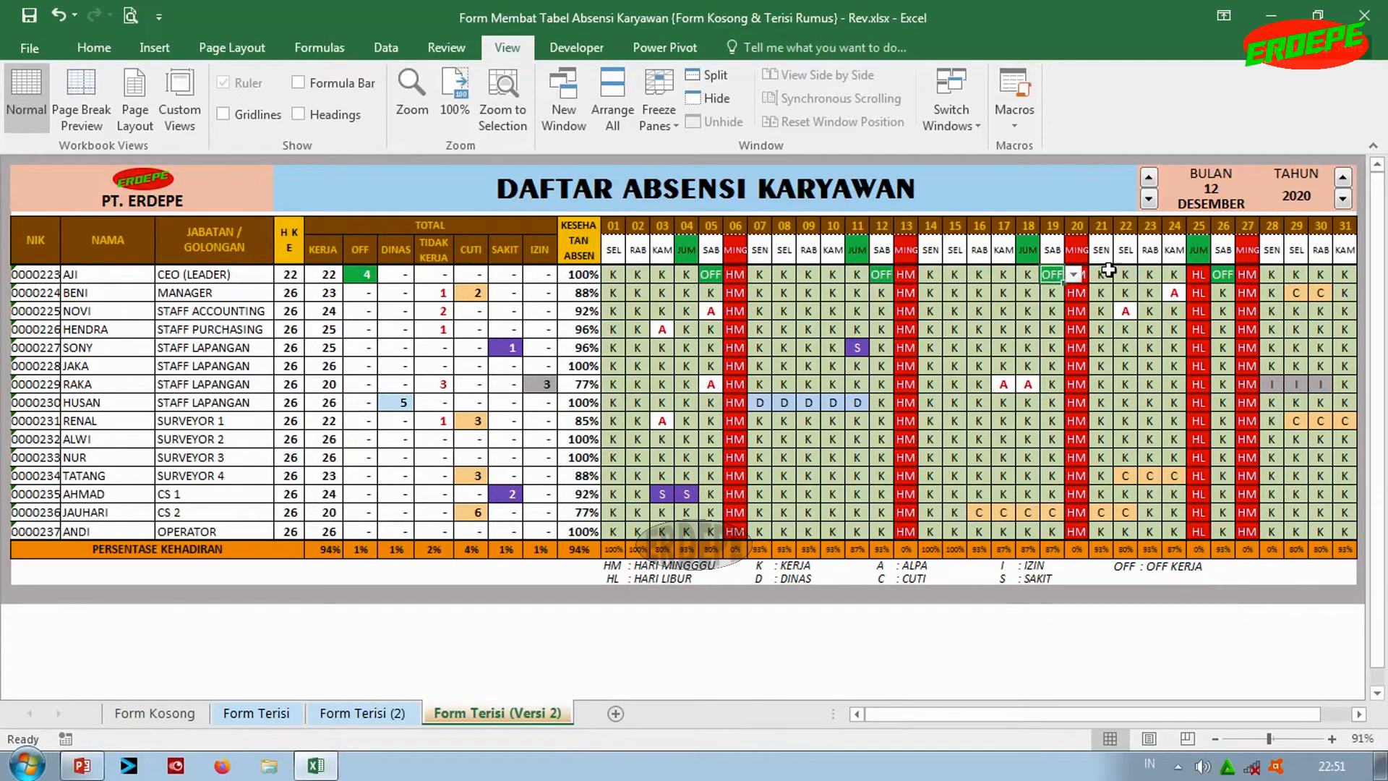
{"action": "left_click", "coordinate": [1223, 275]}
{"action": "left_click", "coordinate": [359, 276]}
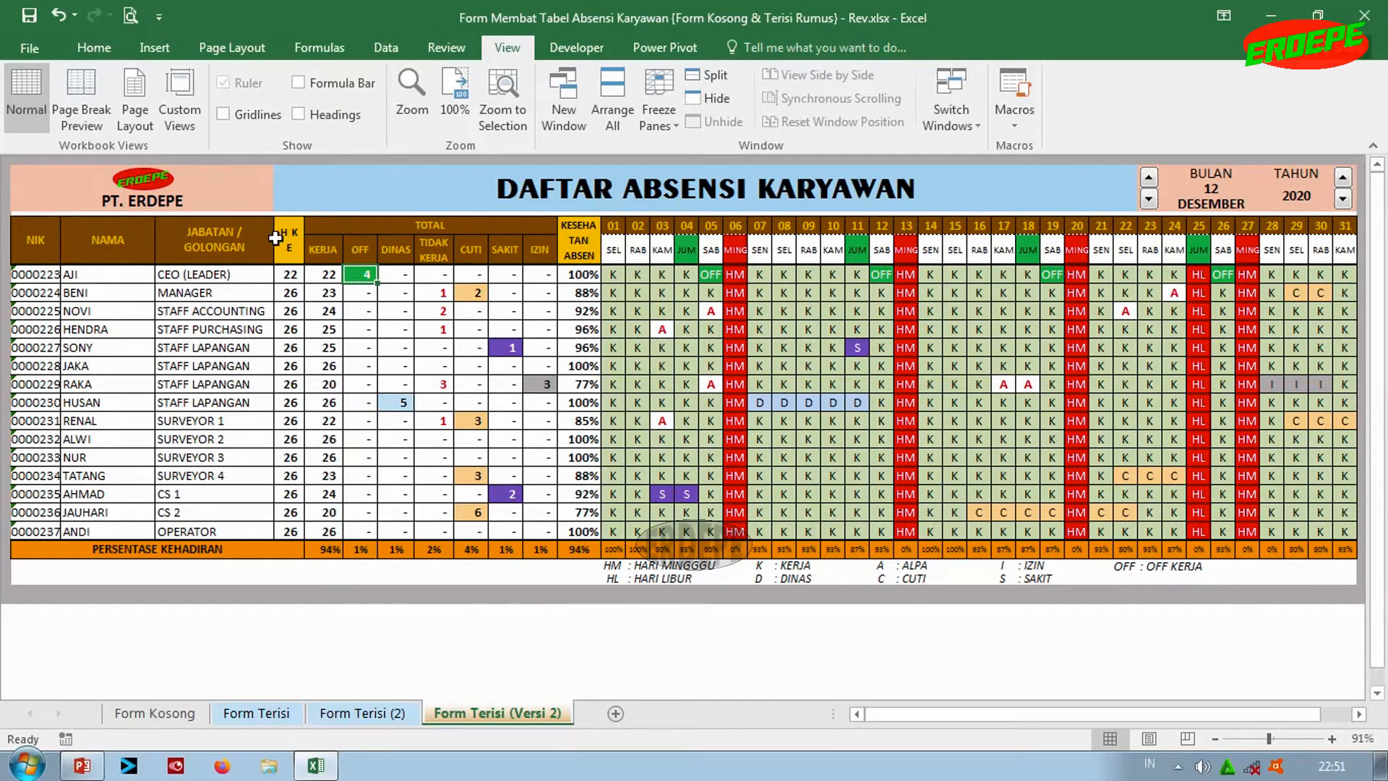
{"action": "left_click", "coordinate": [290, 272]}
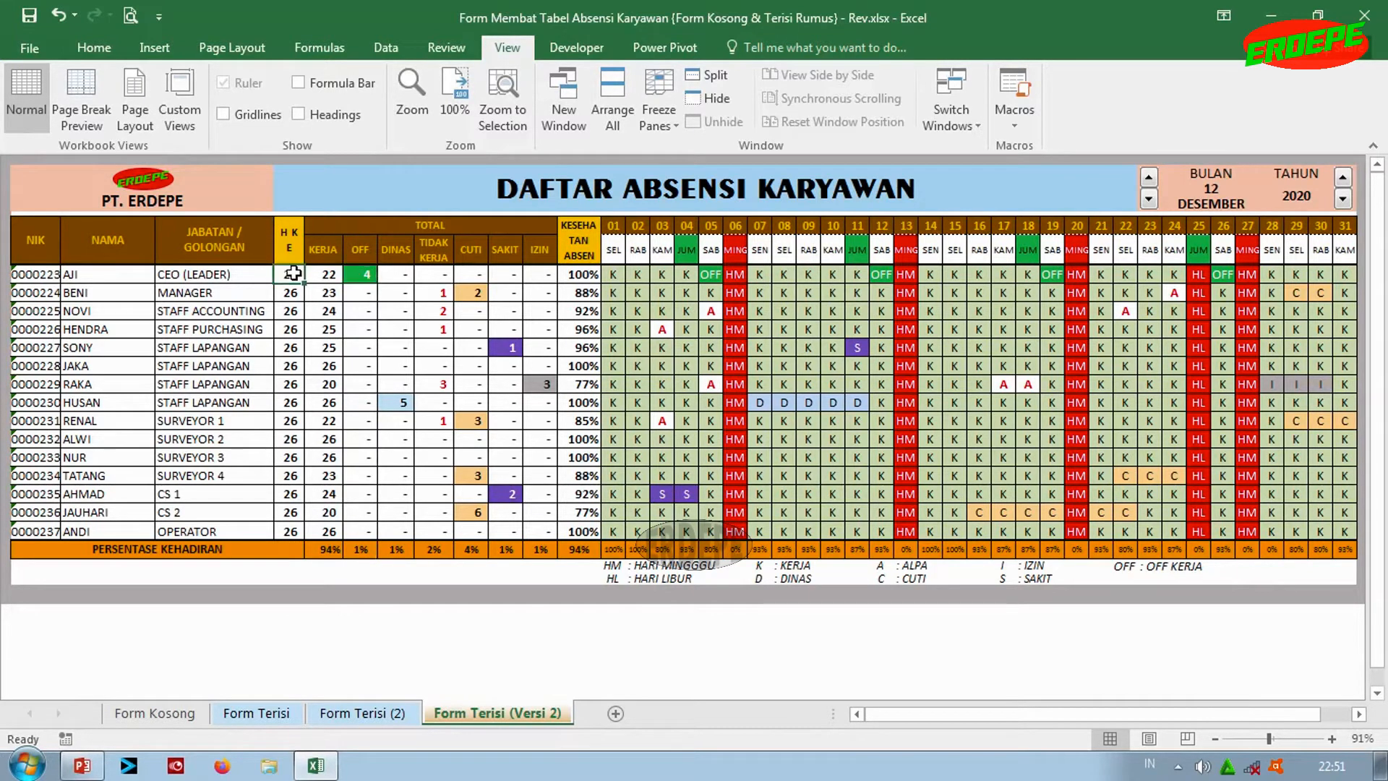
{"action": "left_click", "coordinate": [329, 275]}
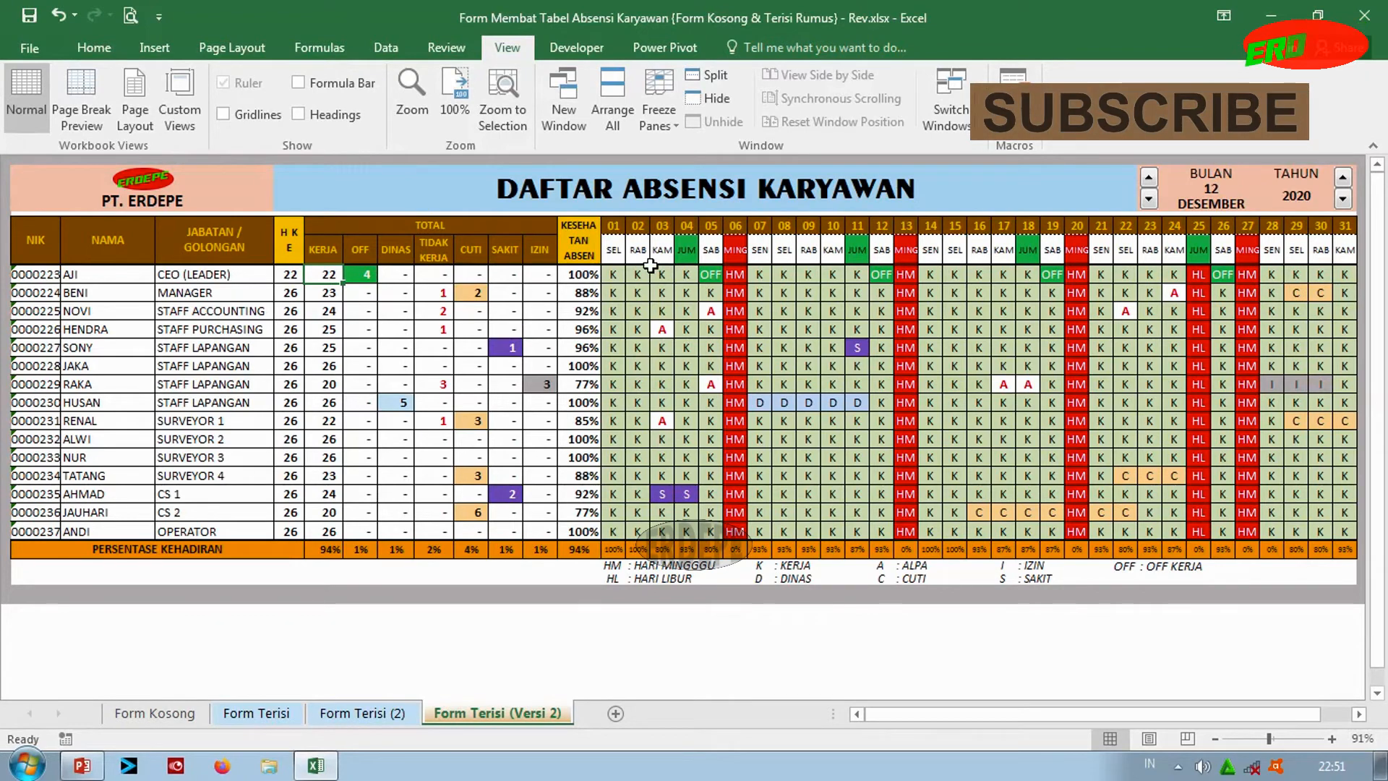
Set days 08 and 09 in the CEO (LEADER) row to D and check the row's HKE and DINAS totals
{"action": "left_click", "coordinate": [780, 274]}
{"action": "left_click", "coordinate": [806, 276]}
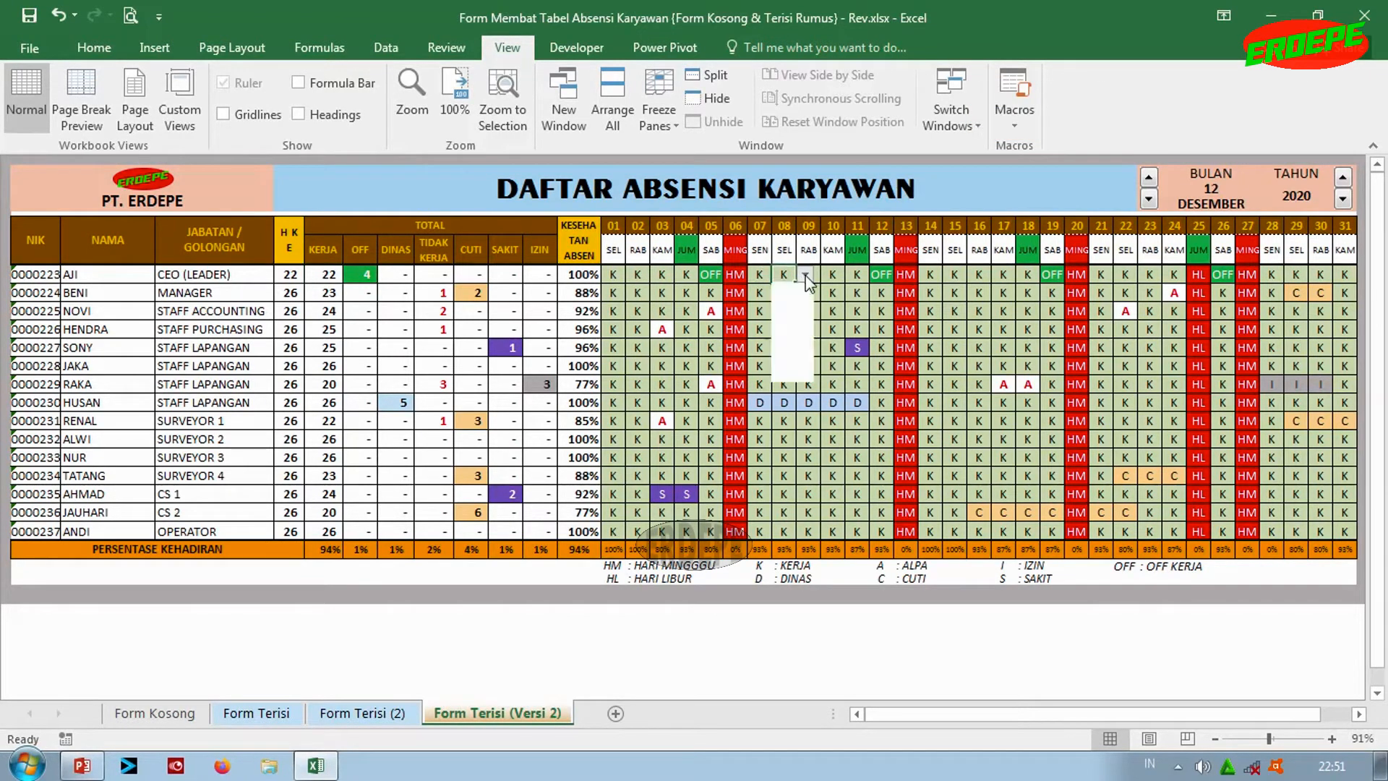
{"action": "left_click", "coordinate": [786, 327]}
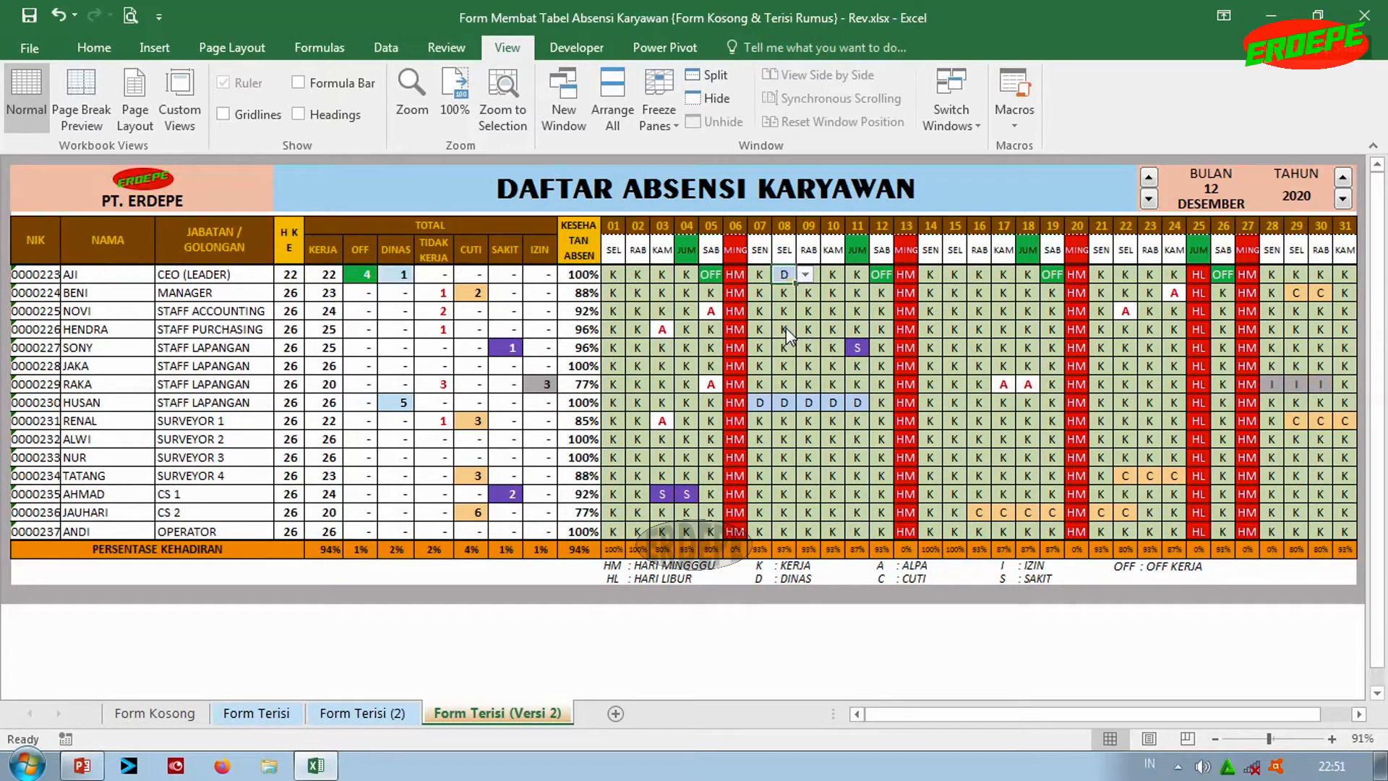
{"action": "left_click", "coordinate": [808, 275]}
{"action": "left_click", "coordinate": [830, 275]}
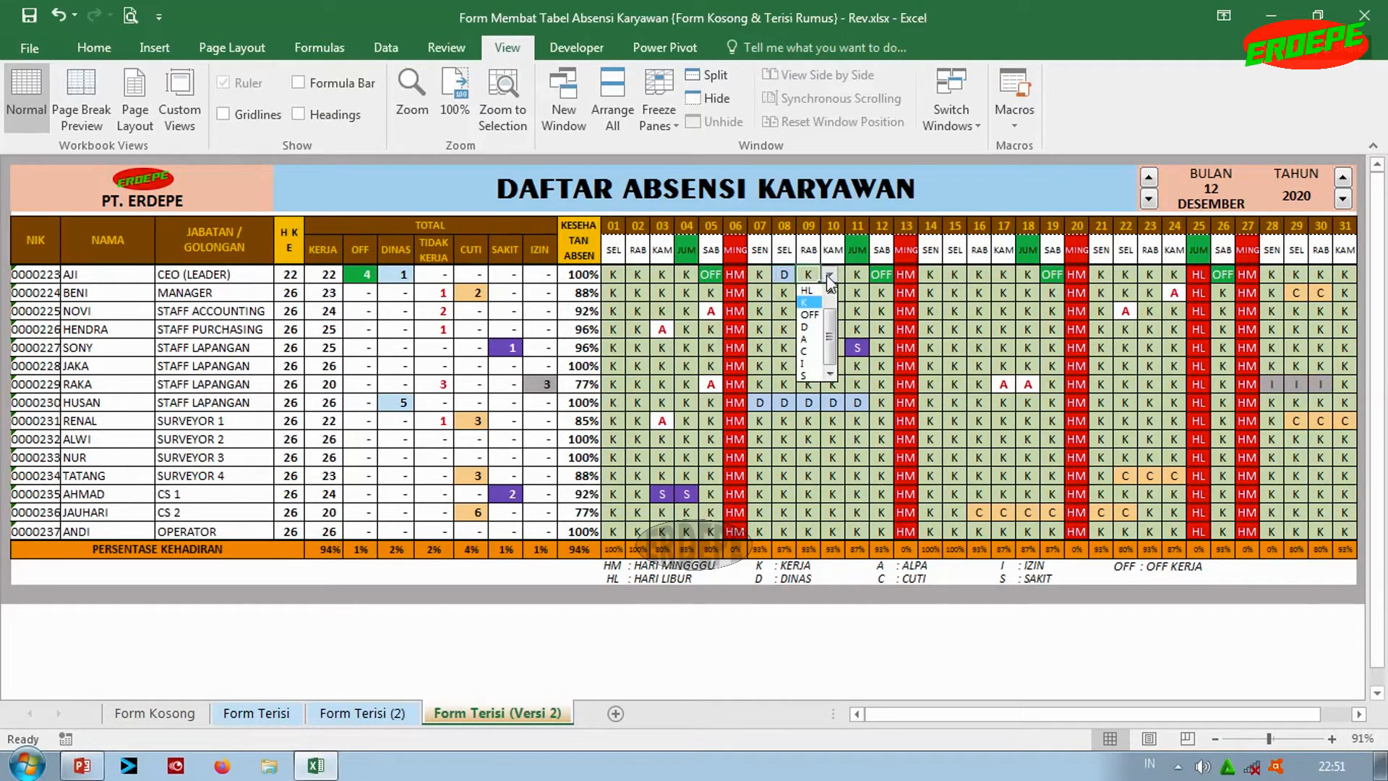
{"action": "left_click", "coordinate": [803, 327]}
{"action": "left_click", "coordinate": [292, 280]}
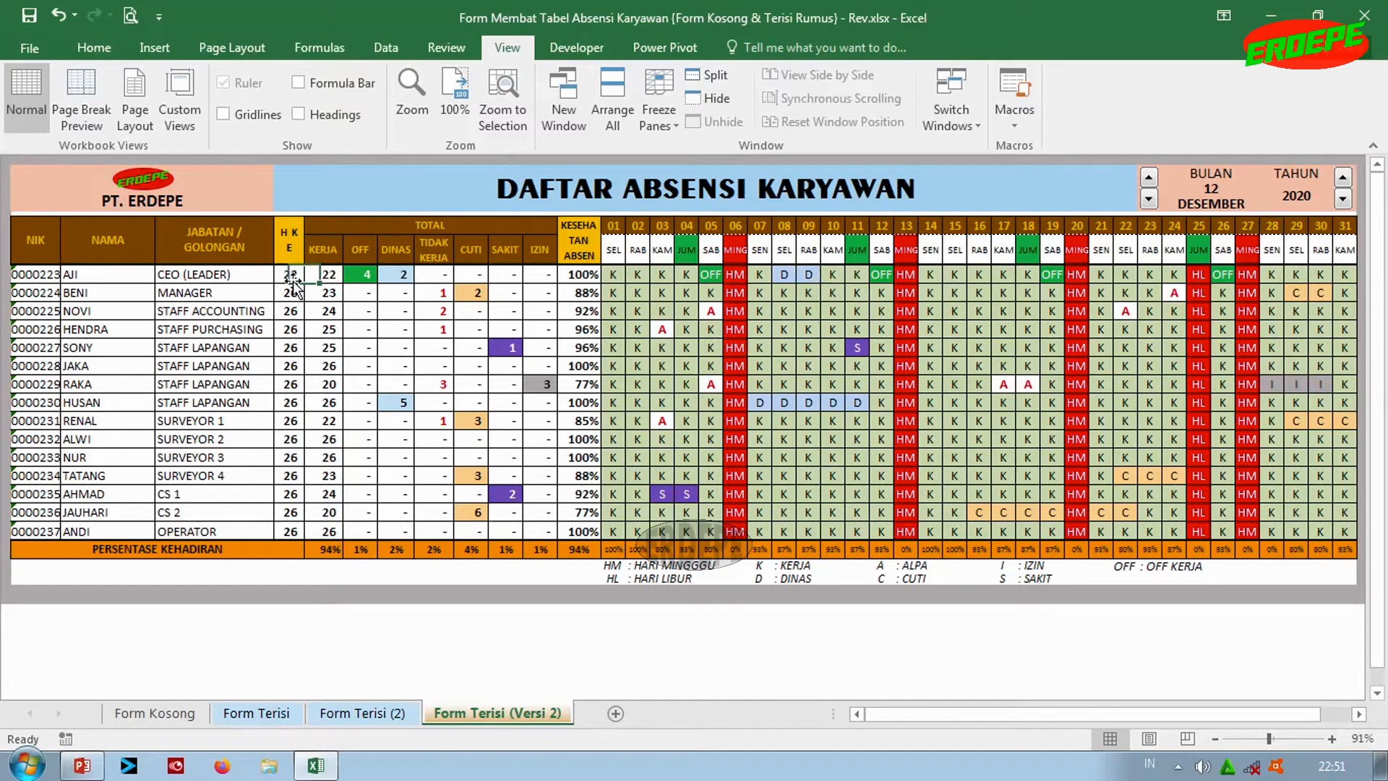
{"action": "left_click", "coordinate": [386, 278]}
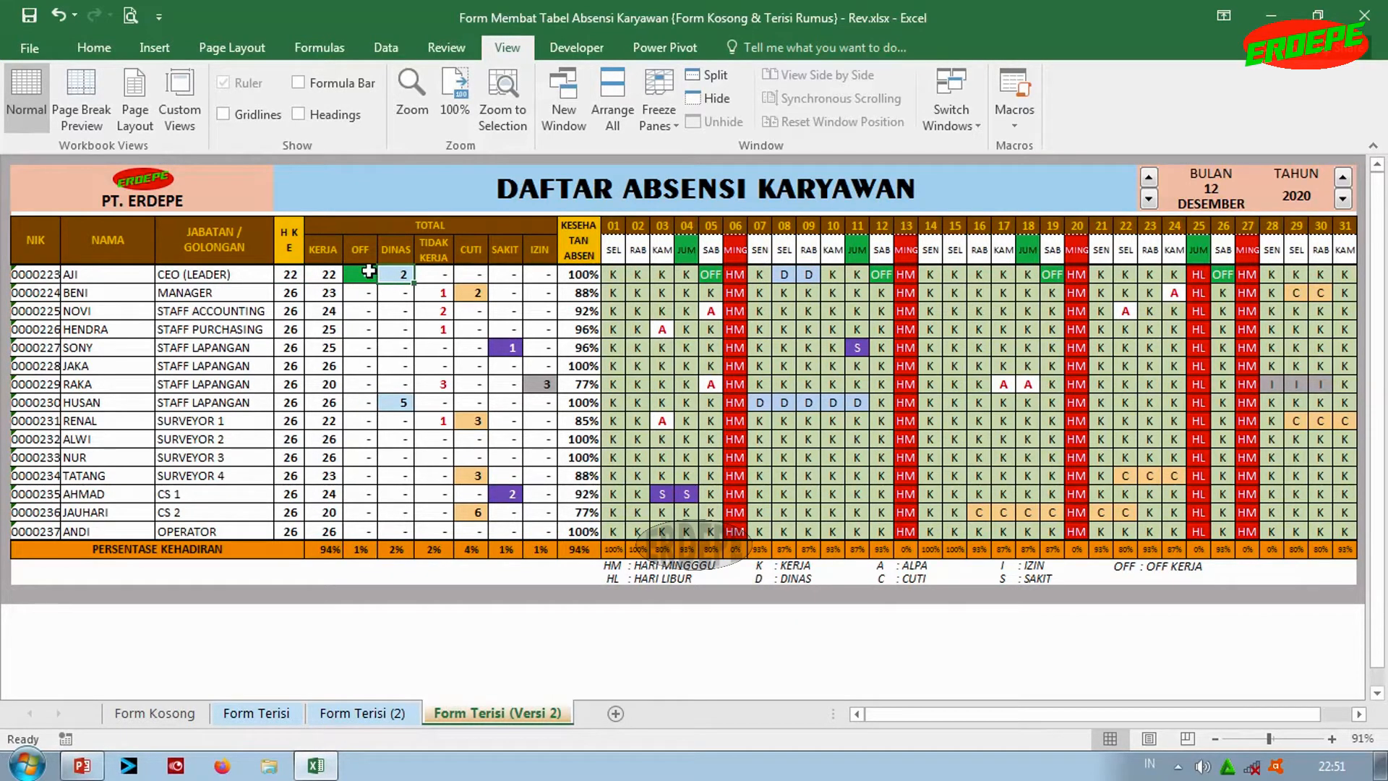
Set days 10, 07 and 11 in the CEO (LEADER) row to D
{"action": "left_click", "coordinate": [837, 277]}
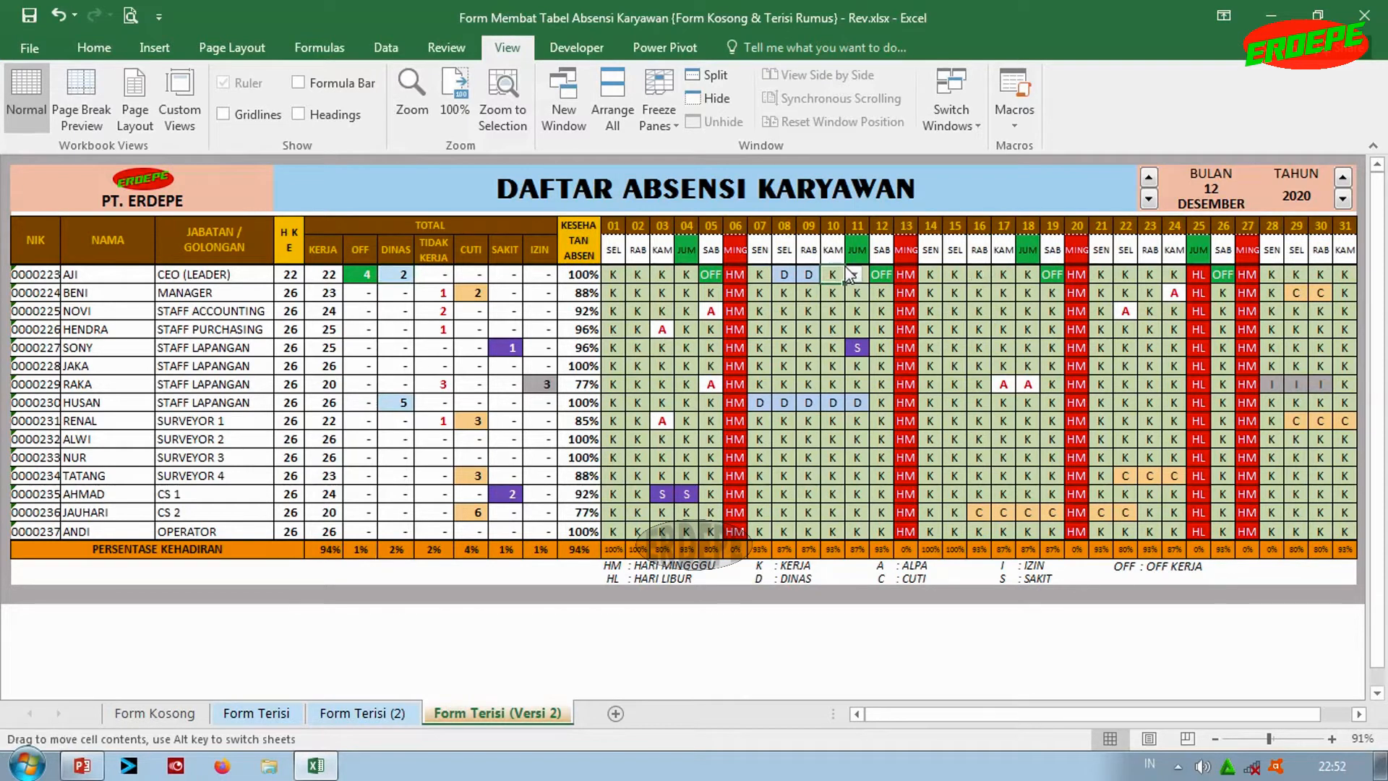
{"action": "left_click", "coordinate": [854, 276]}
{"action": "left_click", "coordinate": [845, 327]}
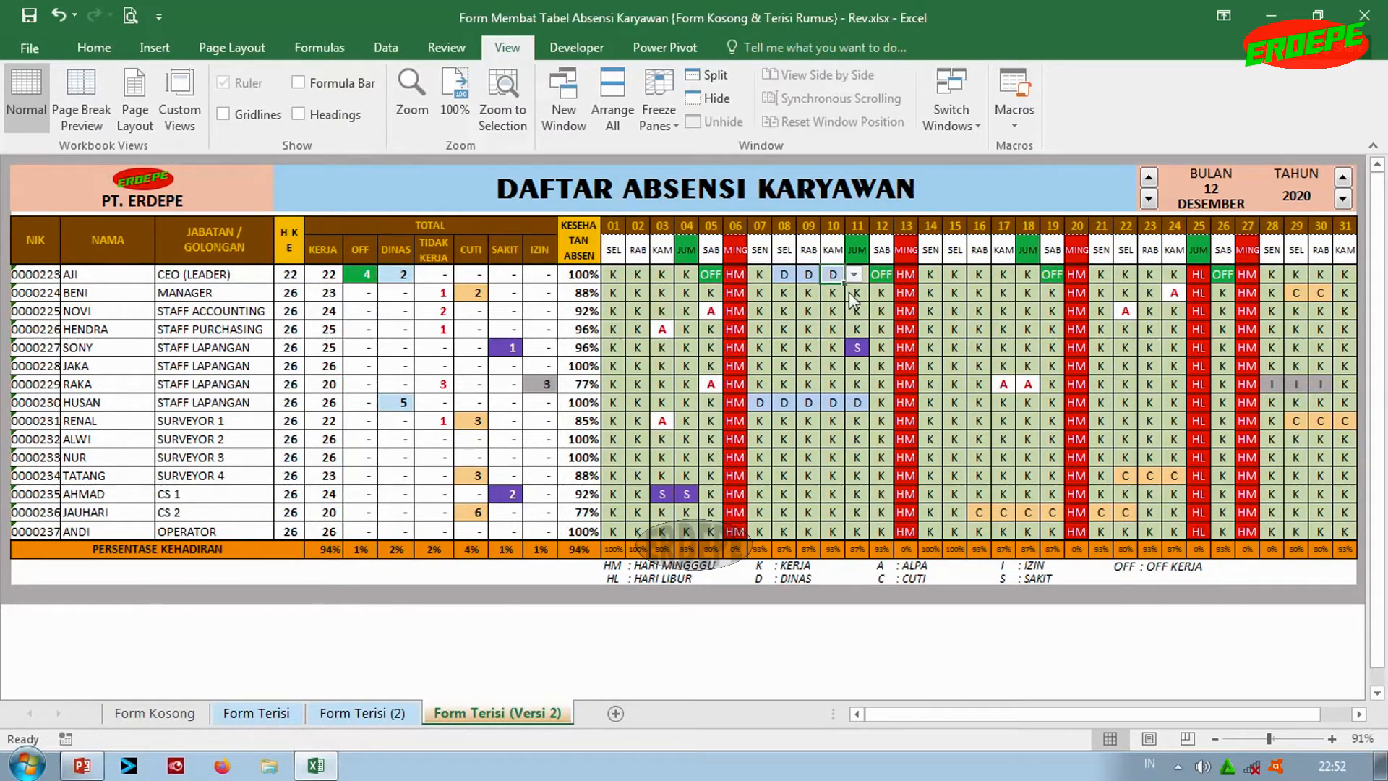
{"action": "left_click", "coordinate": [768, 274]}
{"action": "left_click", "coordinate": [784, 276]}
{"action": "left_click", "coordinate": [768, 325]}
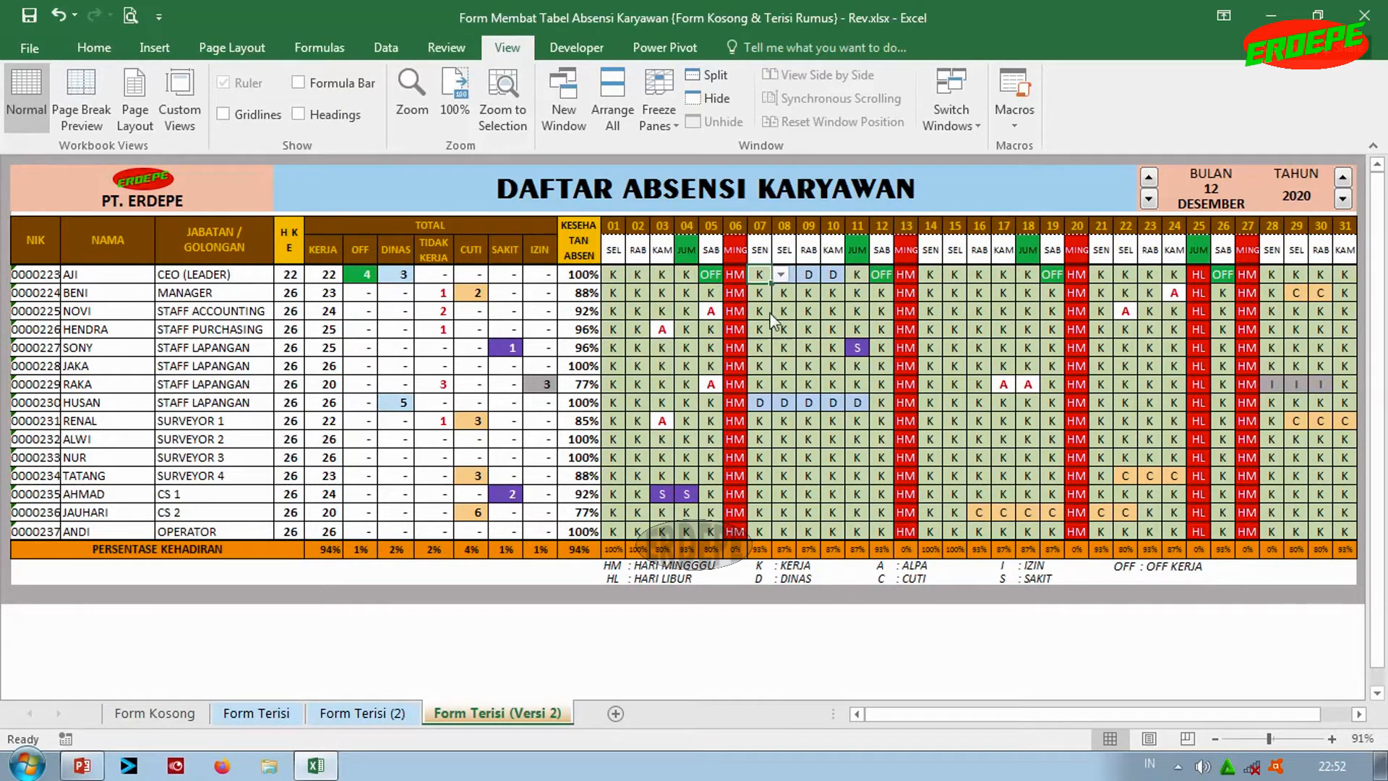
{"action": "left_click", "coordinate": [854, 276]}
{"action": "left_click", "coordinate": [879, 275]}
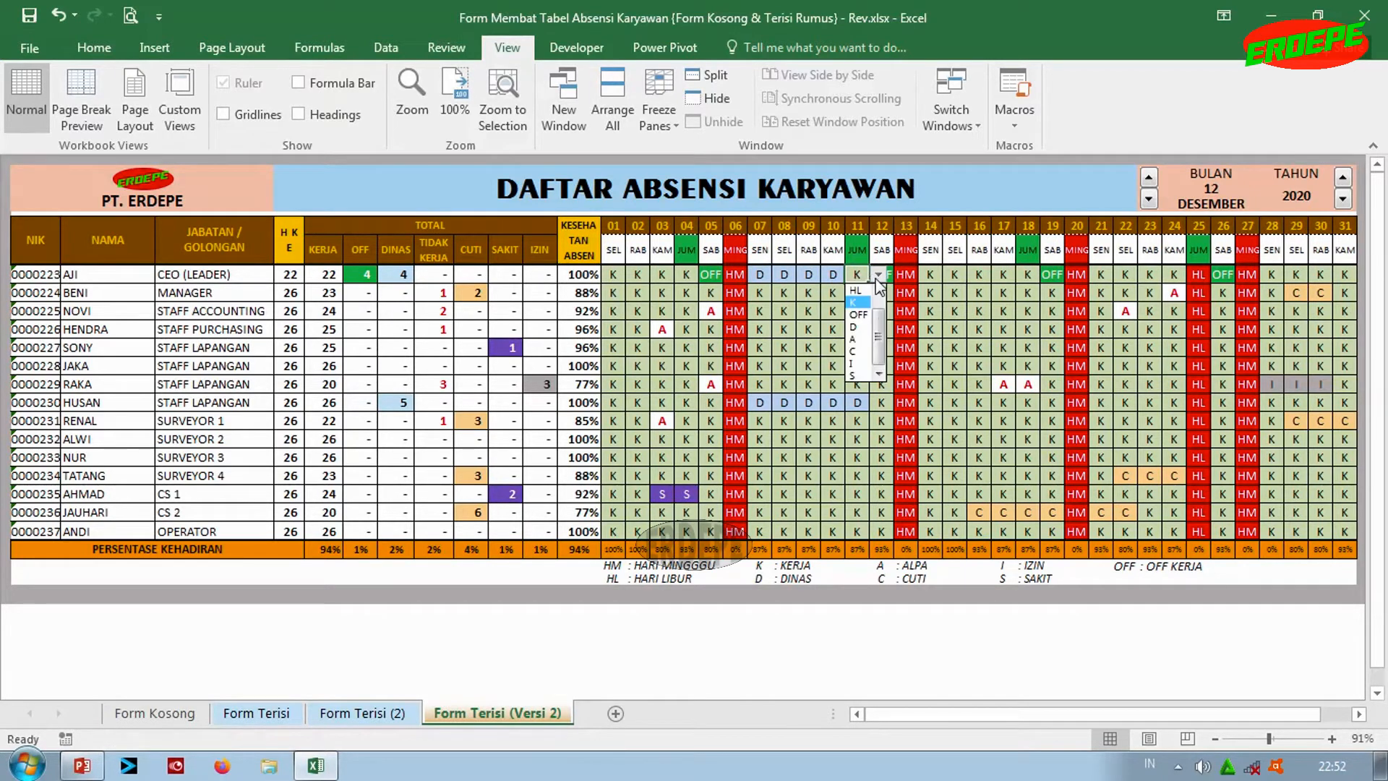
{"action": "left_click", "coordinate": [861, 328]}
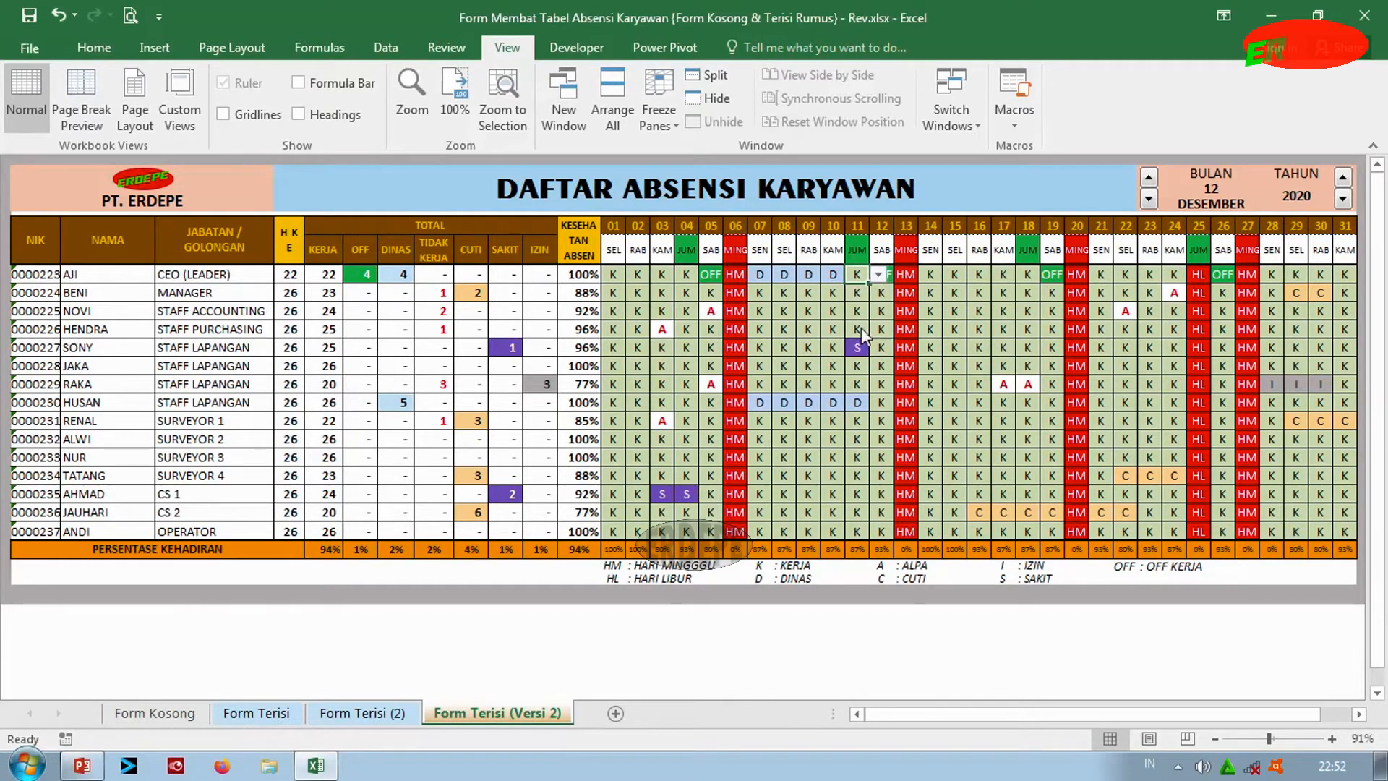
Check the CEO (LEADER) row's HKE, KERJA and KESEHATAN ABSEN cells, and compare the per-employee HKE with HARI KERJA on Form Terisi
{"action": "left_click", "coordinate": [565, 278]}
{"action": "left_click_drag", "start_coordinate": [290, 275], "coordinate": [329, 275]}
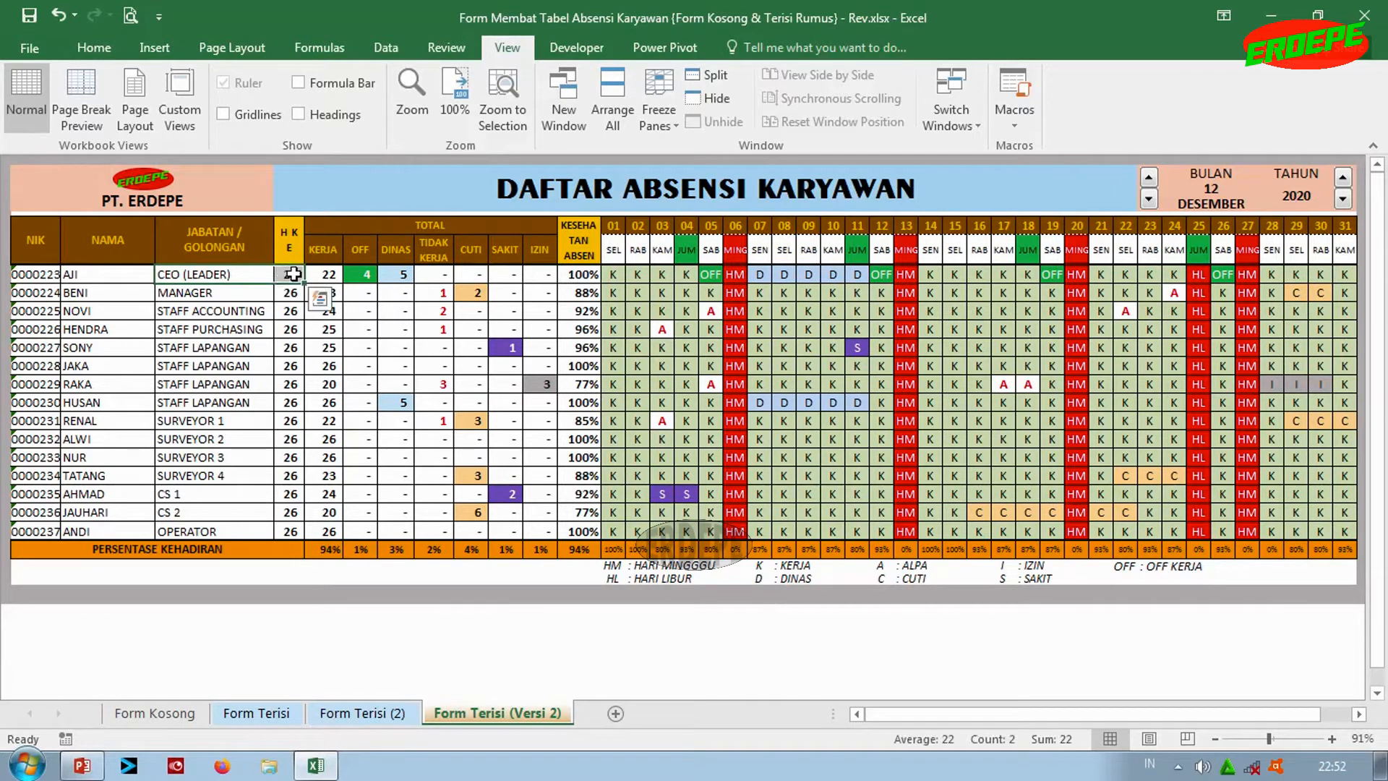
{"action": "left_click", "coordinate": [575, 273]}
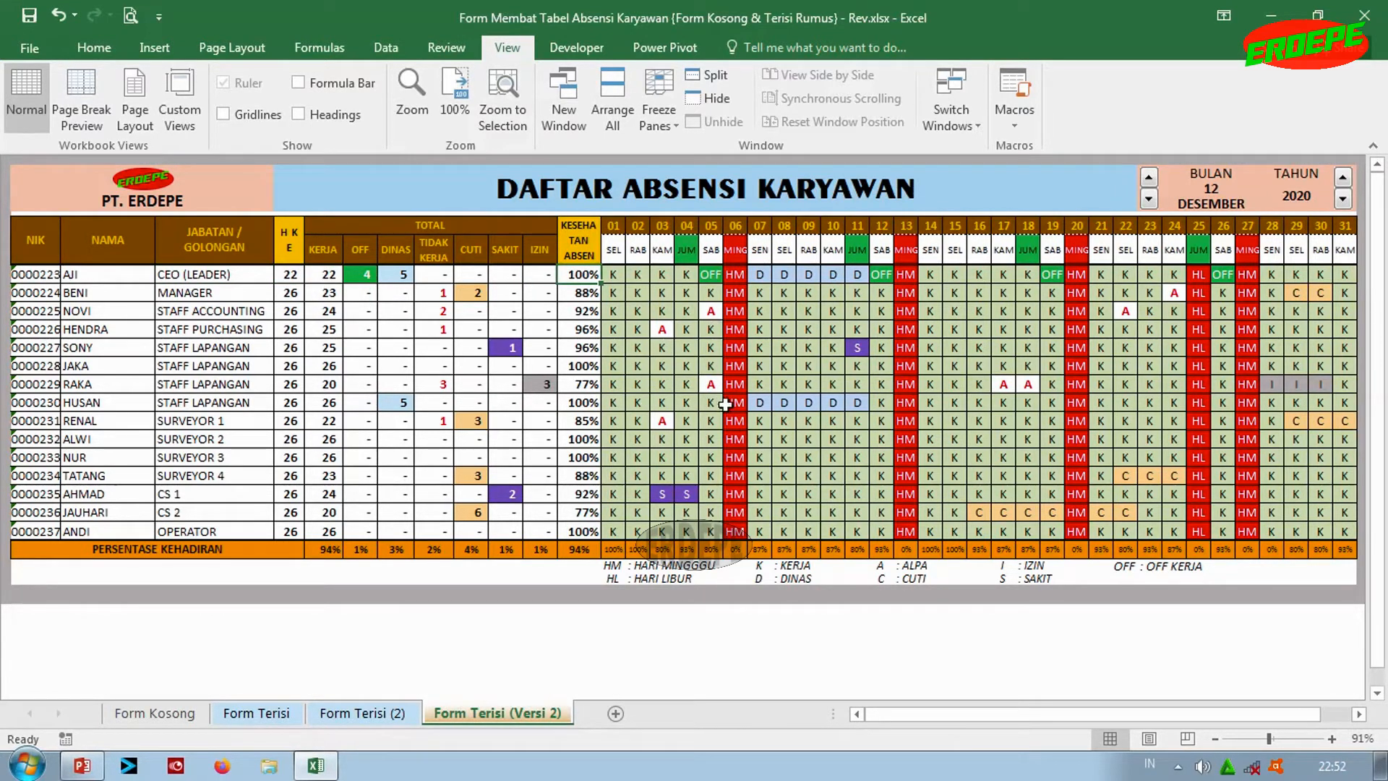
{"action": "left_click", "coordinate": [282, 274]}
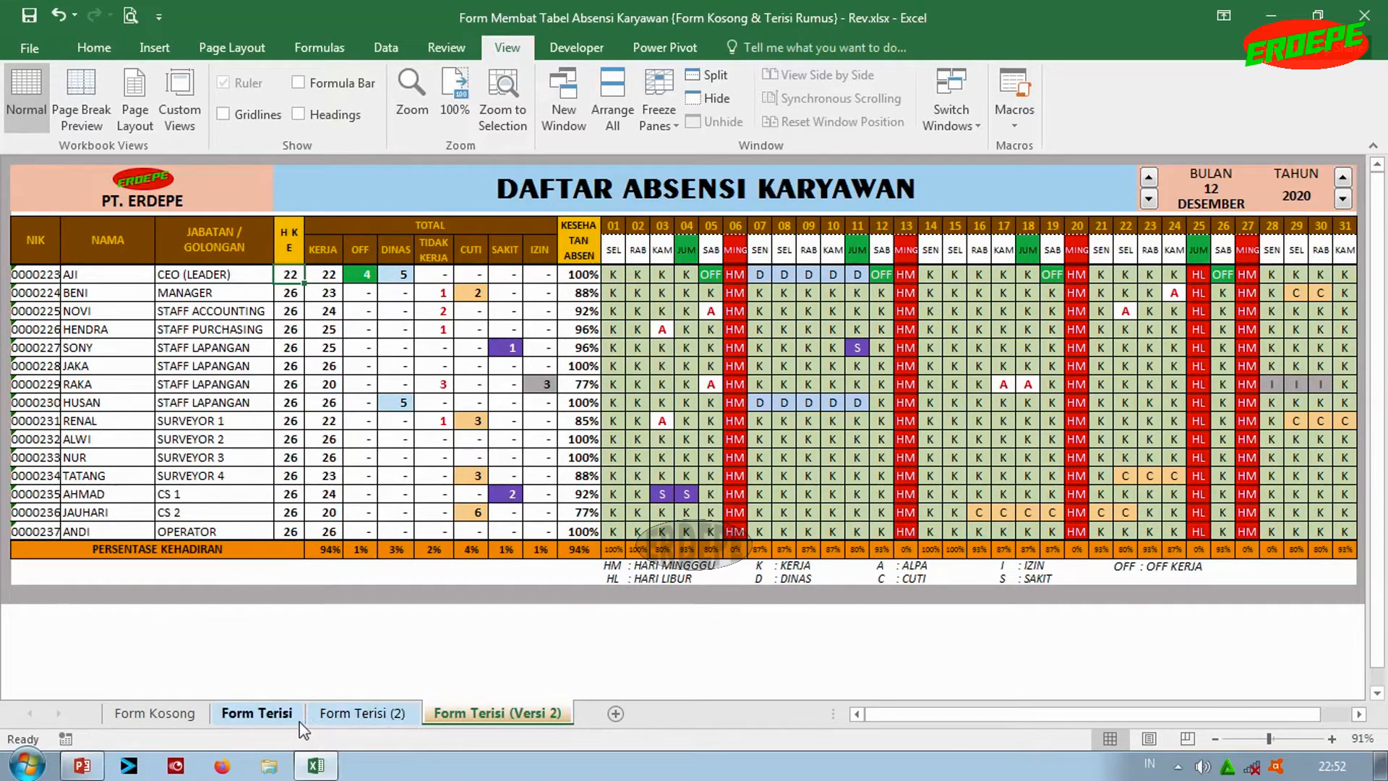
{"action": "left_click", "coordinate": [275, 715]}
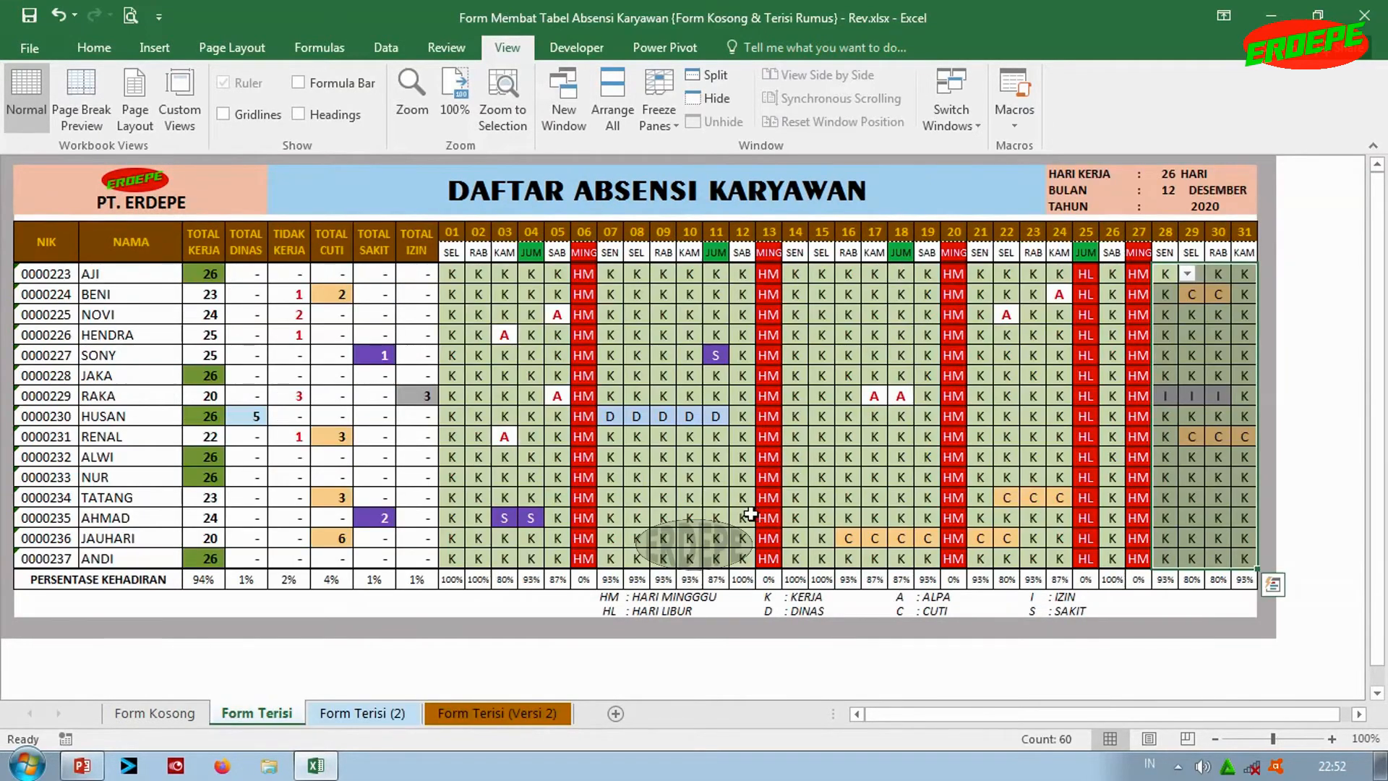
{"action": "left_click", "coordinate": [1167, 173]}
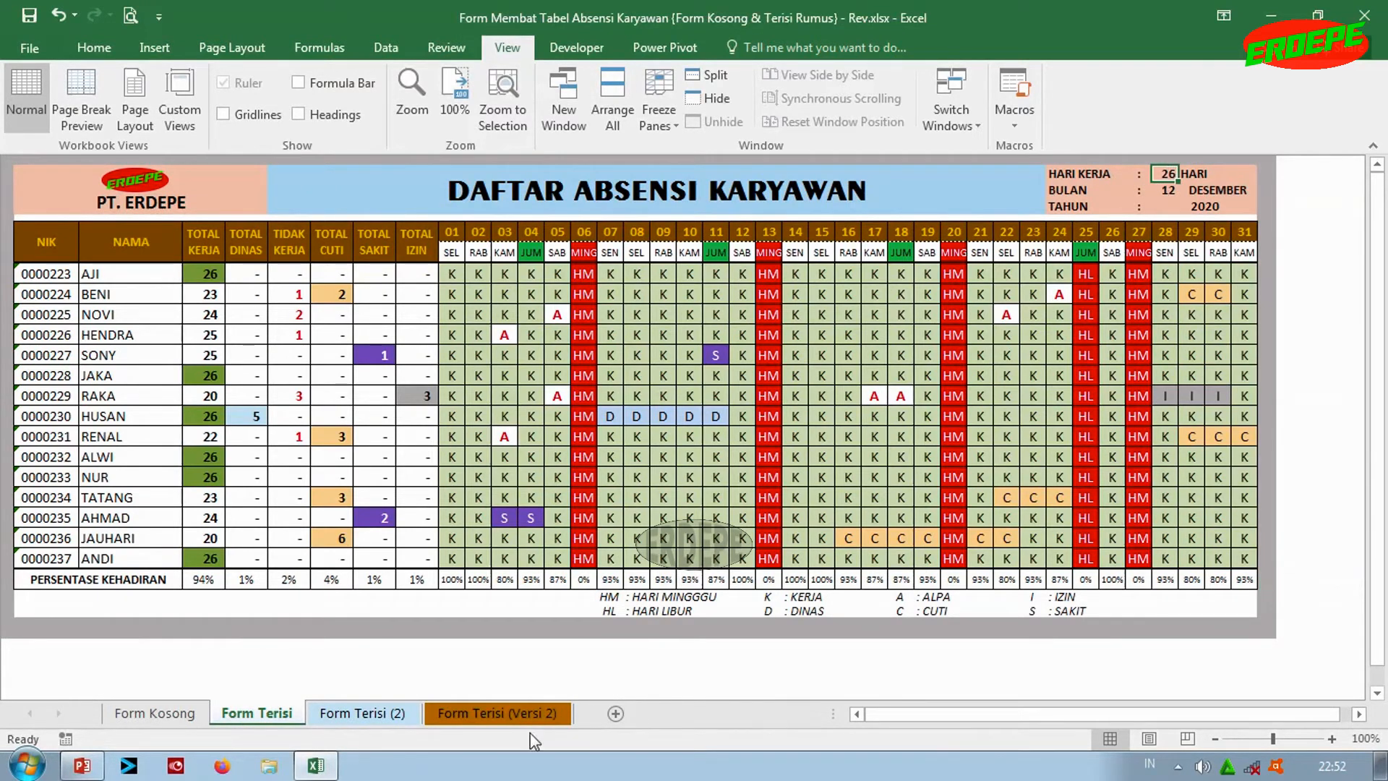
{"action": "left_click", "coordinate": [527, 704]}
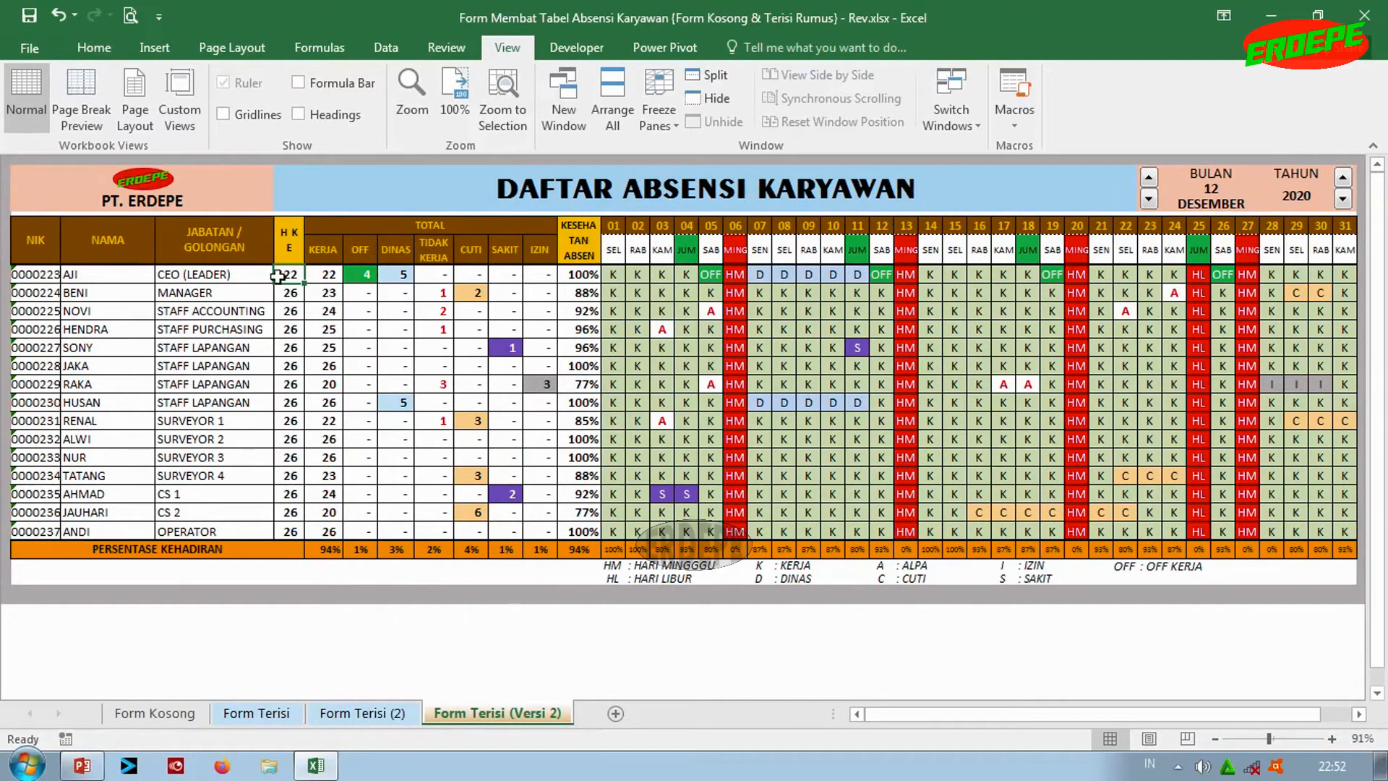
{"action": "mouse_move", "coordinate": [283, 269]}
{"action": "left_mouse_down"}
{"action": "mouse_move", "coordinate": [283, 520]}
{"action": "mouse_move", "coordinate": [286, 289]}
{"action": "left_mouse_up"}
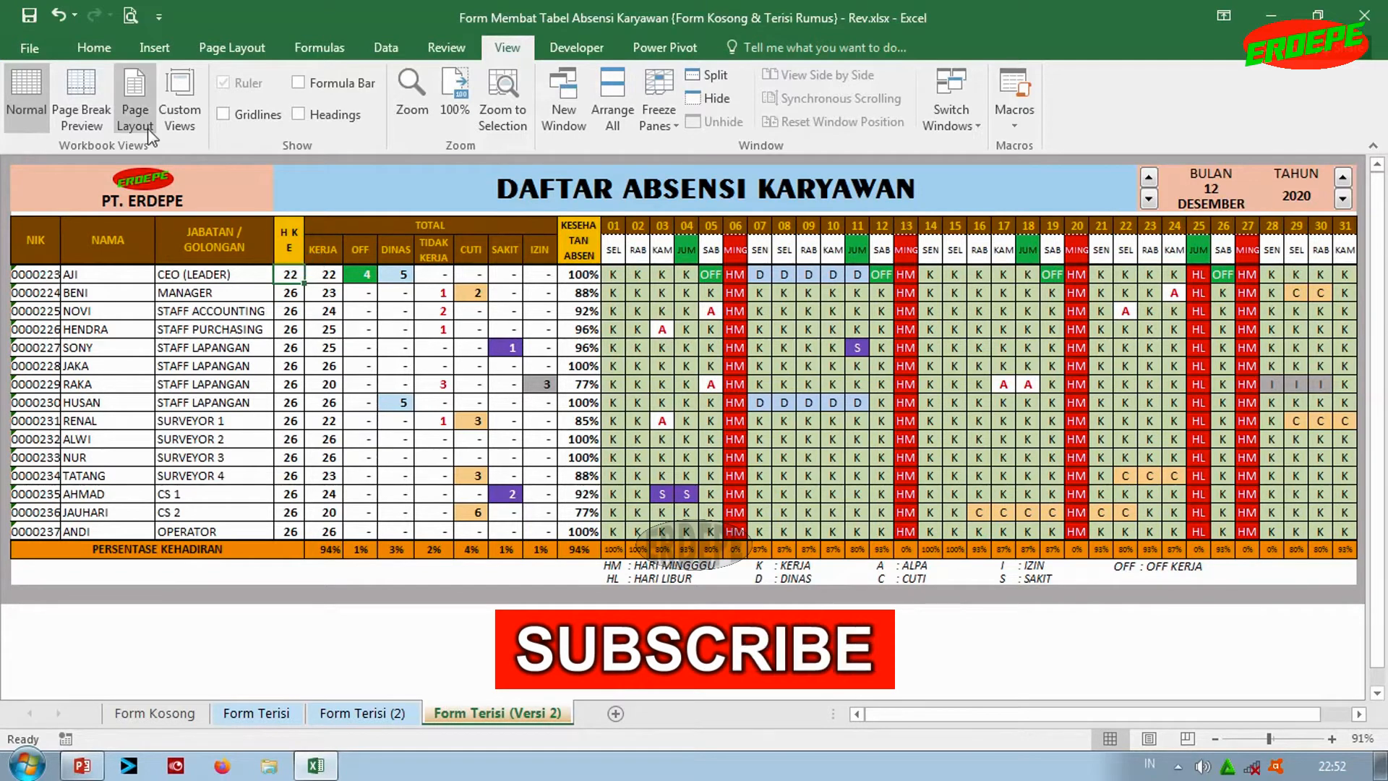
{"action": "left_click", "coordinate": [435, 294]}
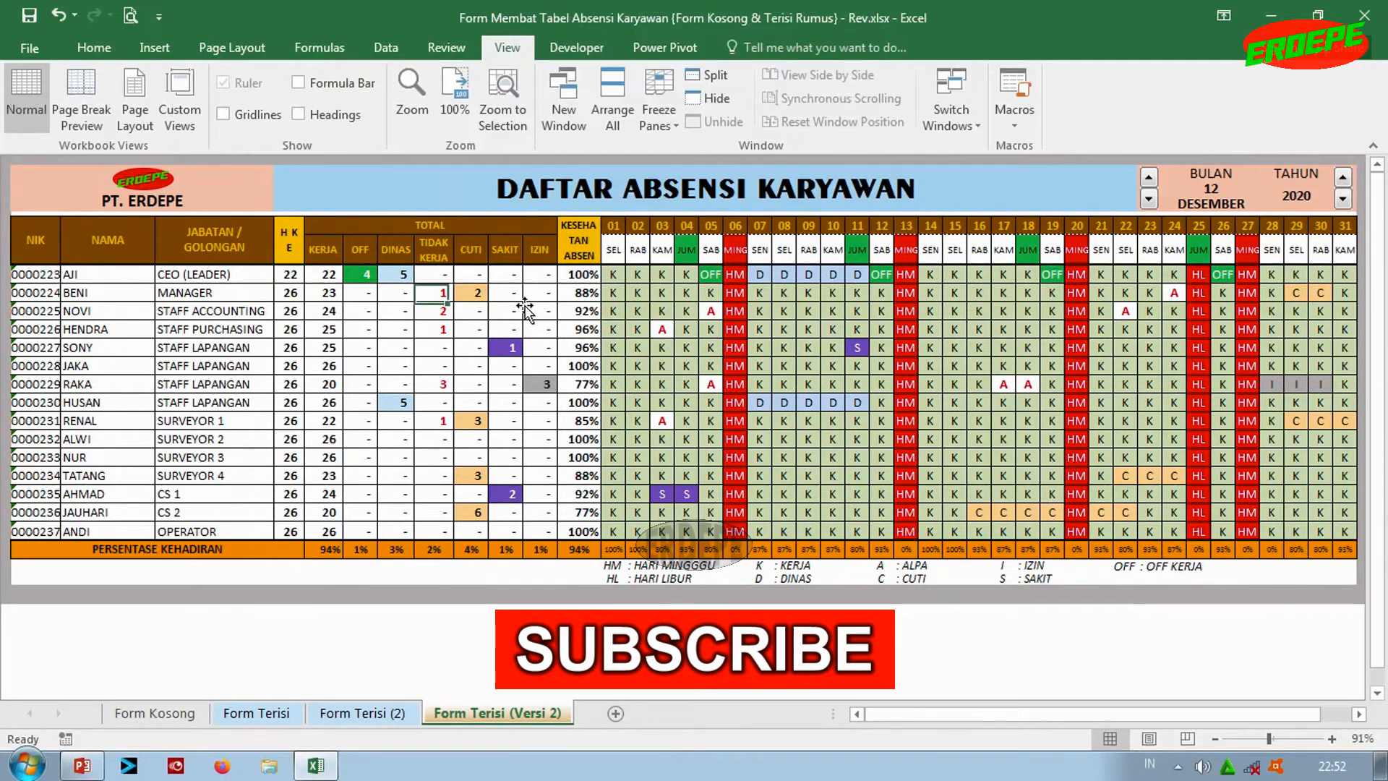
{"action": "left_click", "coordinate": [527, 308]}
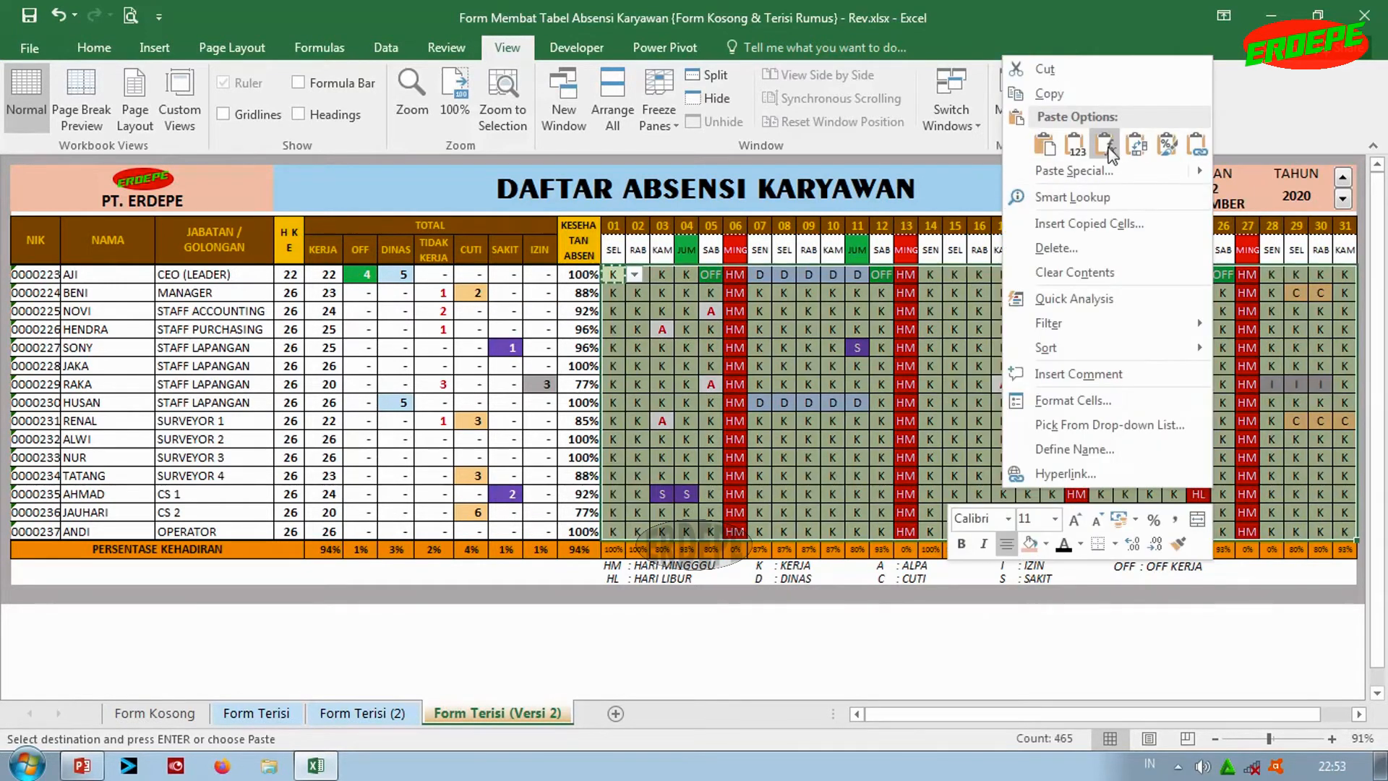
Copy the Sunday formula from the MANAGER row's day 06 cell and paste only the formula over all attendance cells for days 01 to 31
{"action": "left_click", "coordinate": [1106, 147]}
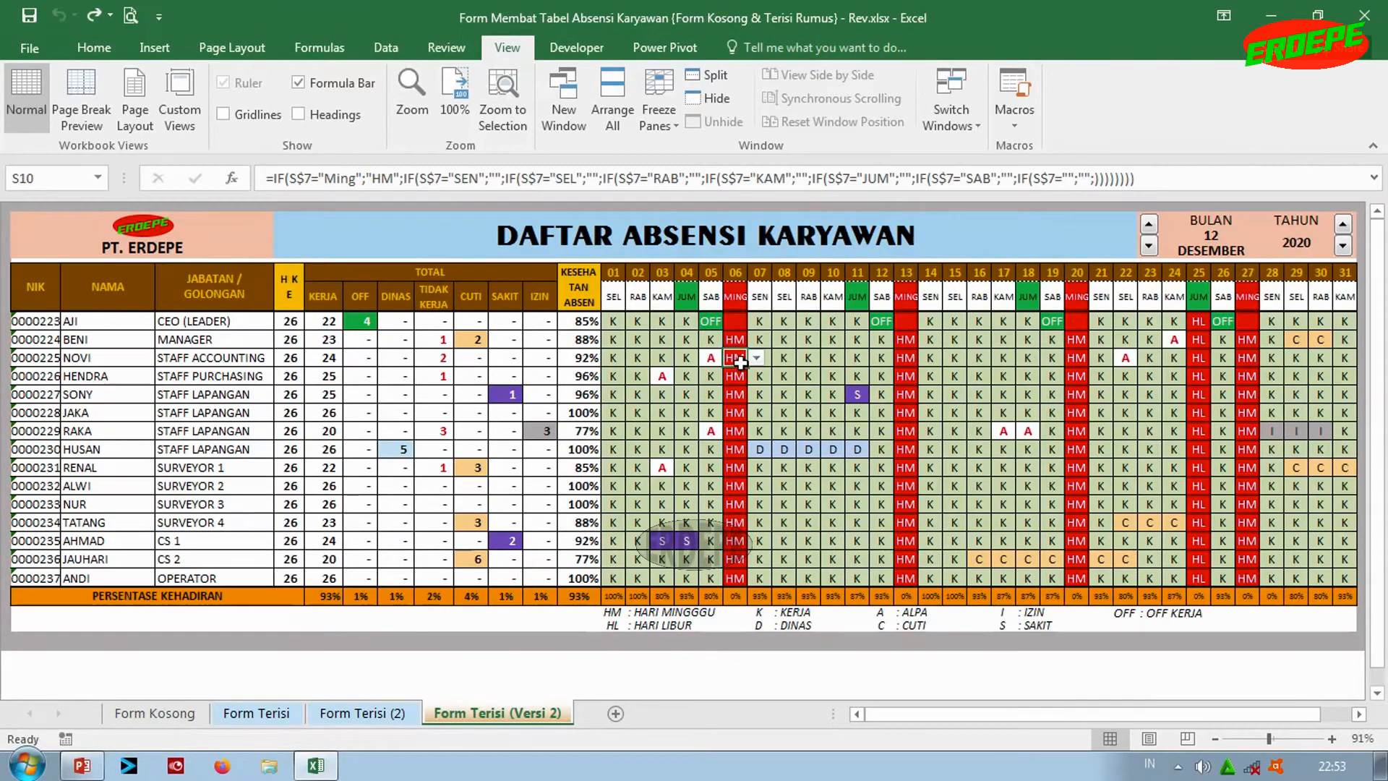
{"action": "left_click", "coordinate": [734, 338]}
{"action": "key", "text": "ctrl+c"}
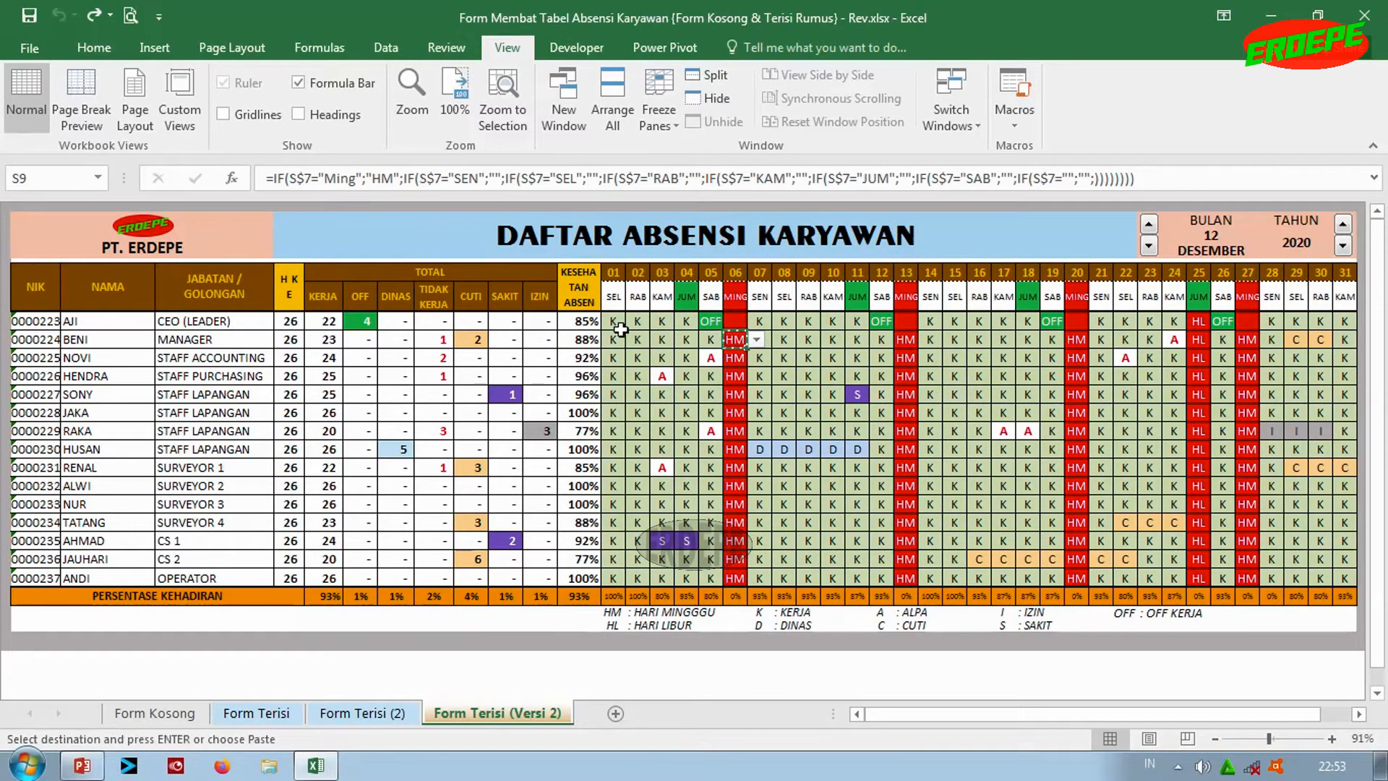
{"action": "left_click_drag", "start_coordinate": [613, 320], "coordinate": [1182, 578]}
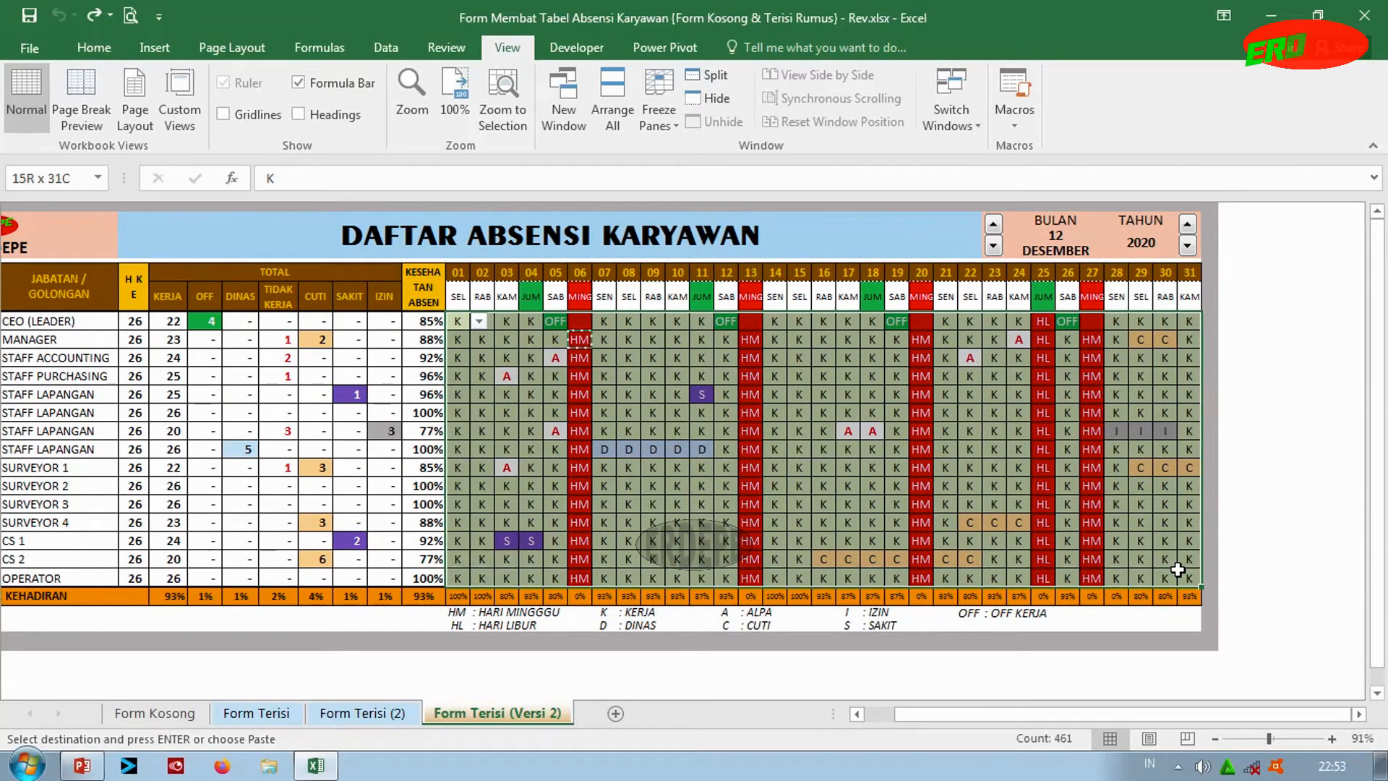
{"action": "right_click", "coordinate": [795, 491]}
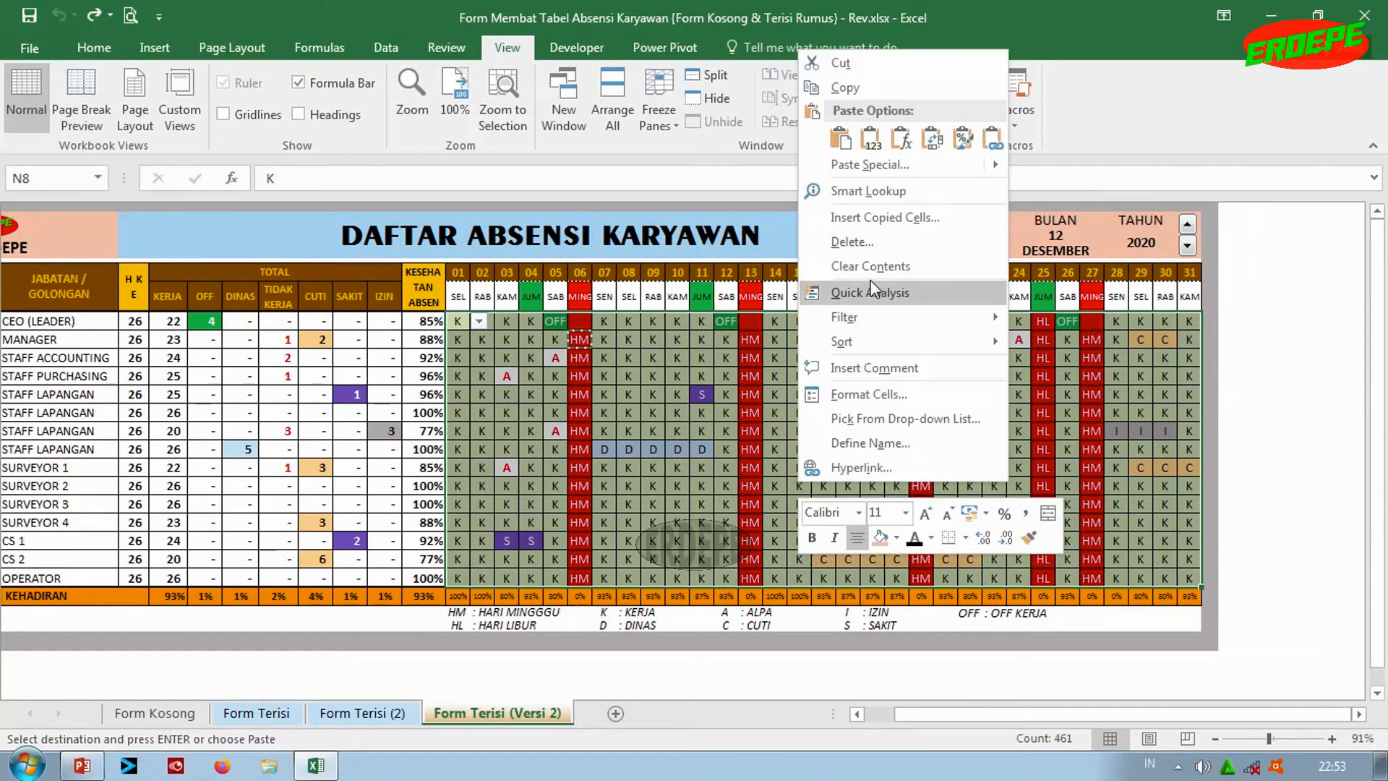
{"action": "left_click", "coordinate": [897, 141]}
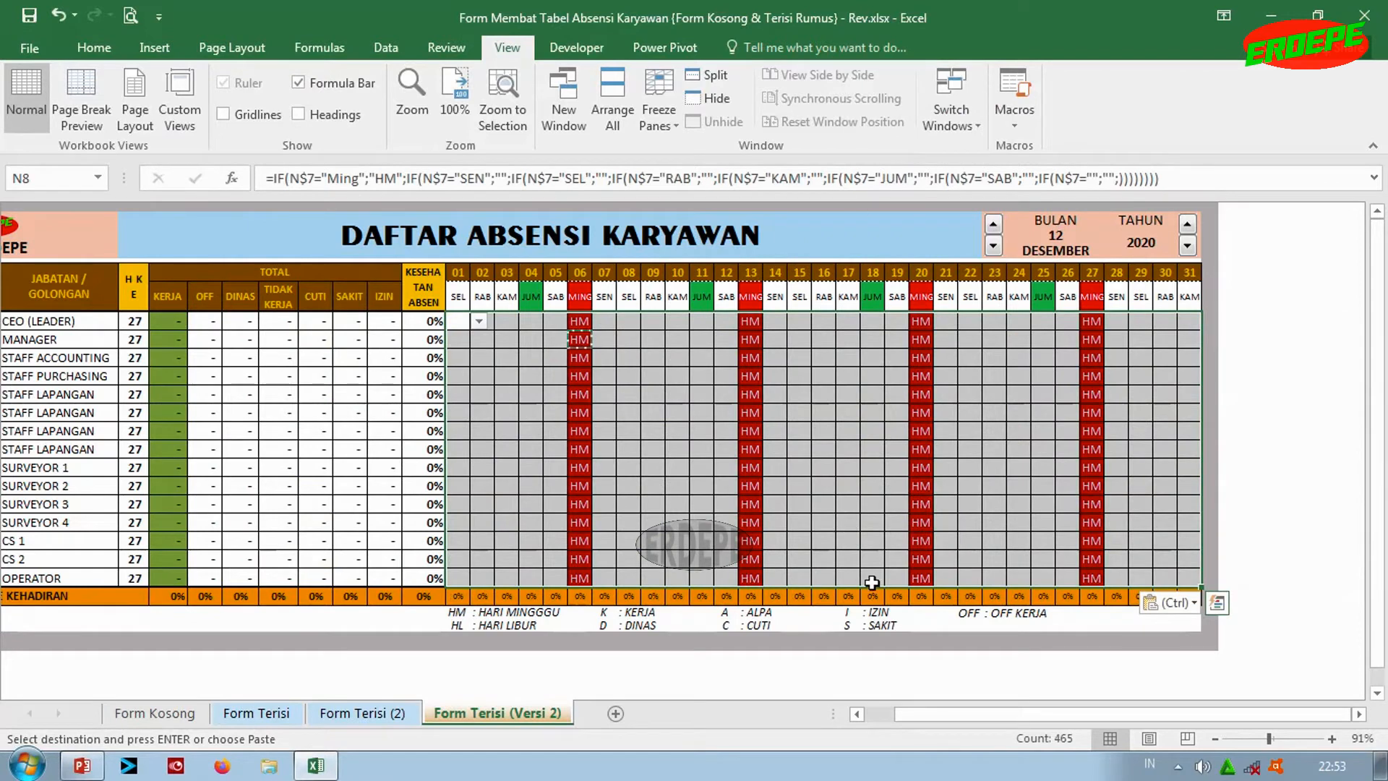
{"action": "left_click_drag", "start_coordinate": [1048, 707], "coordinate": [1019, 707]}
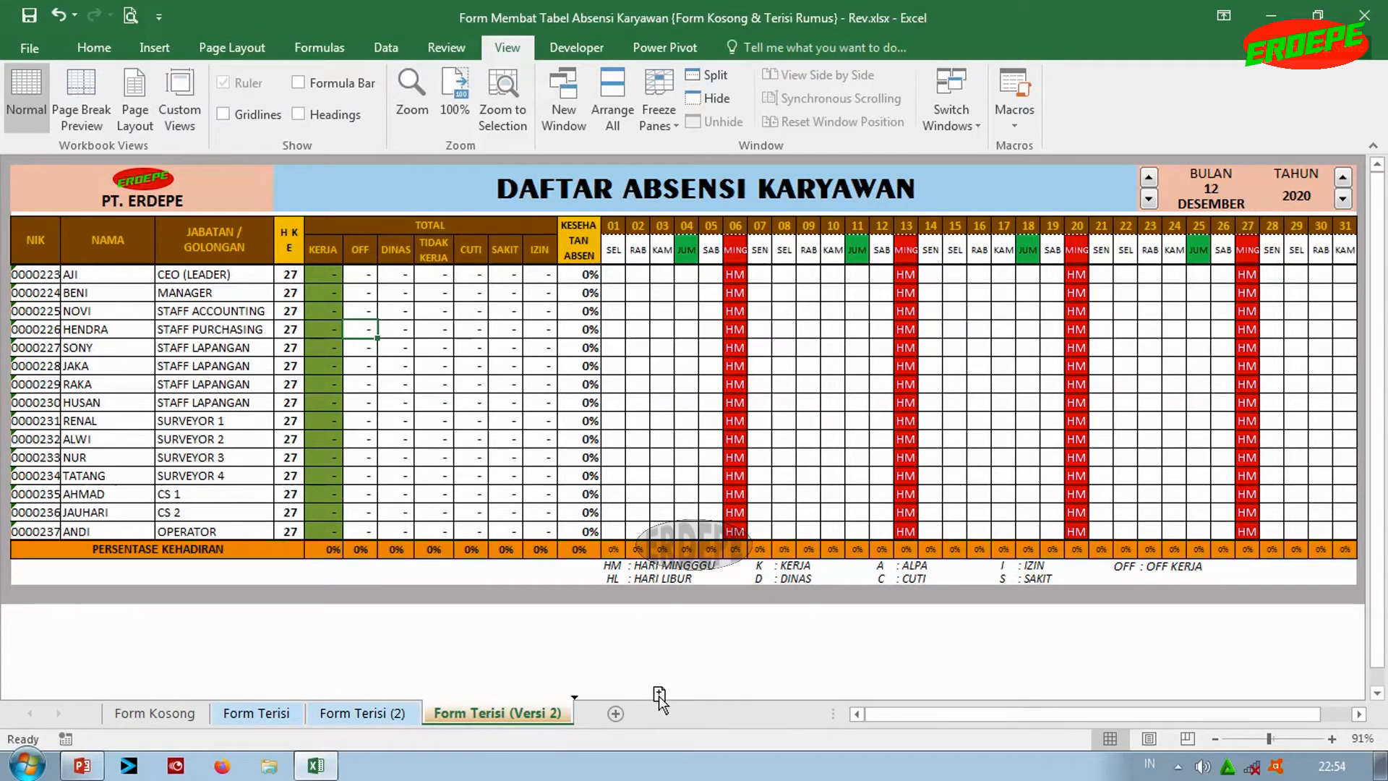
Duplicate the Form Terisi (Versi 2) sheet and rename the original sheet as Desember
{"action": "left_click_drag", "start_coordinate": [659, 698], "coordinate": [631, 718]}
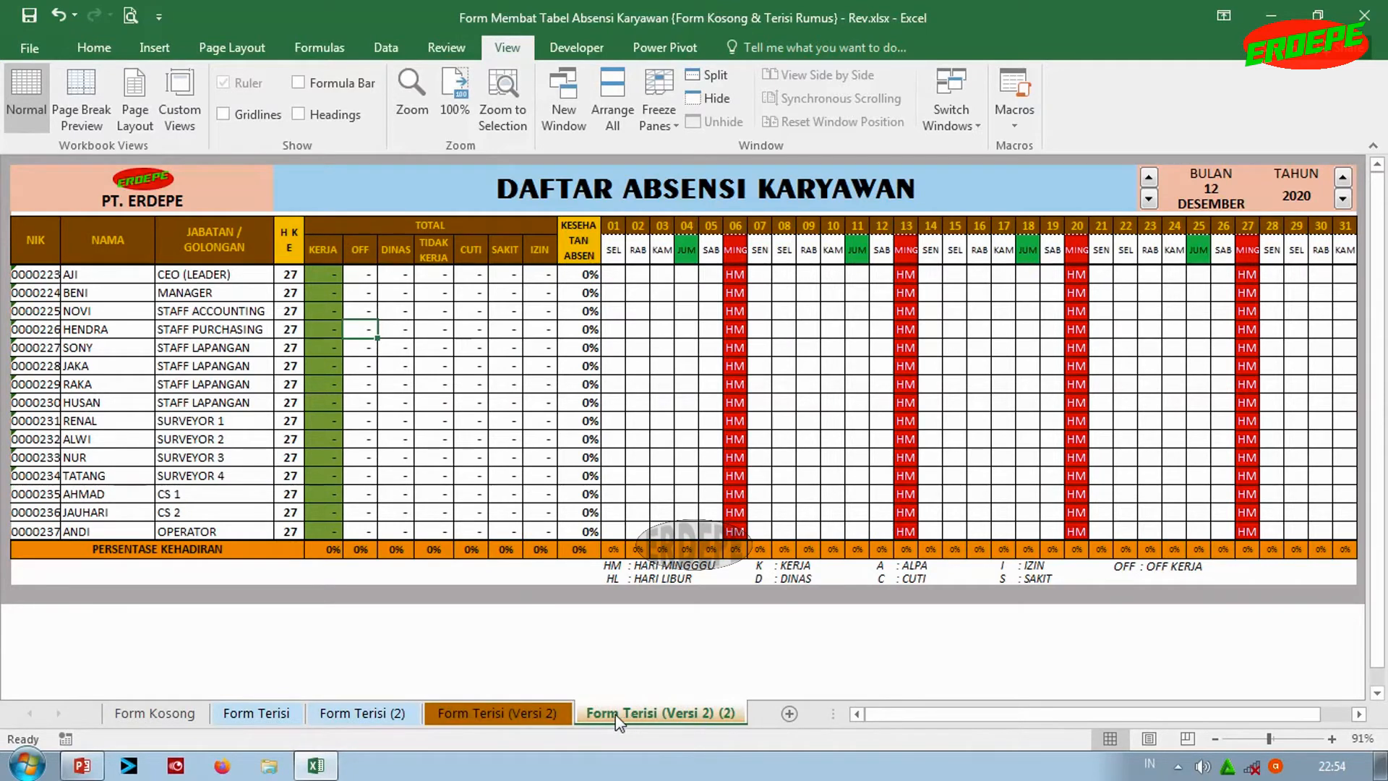
{"action": "left_click", "coordinate": [528, 712]}
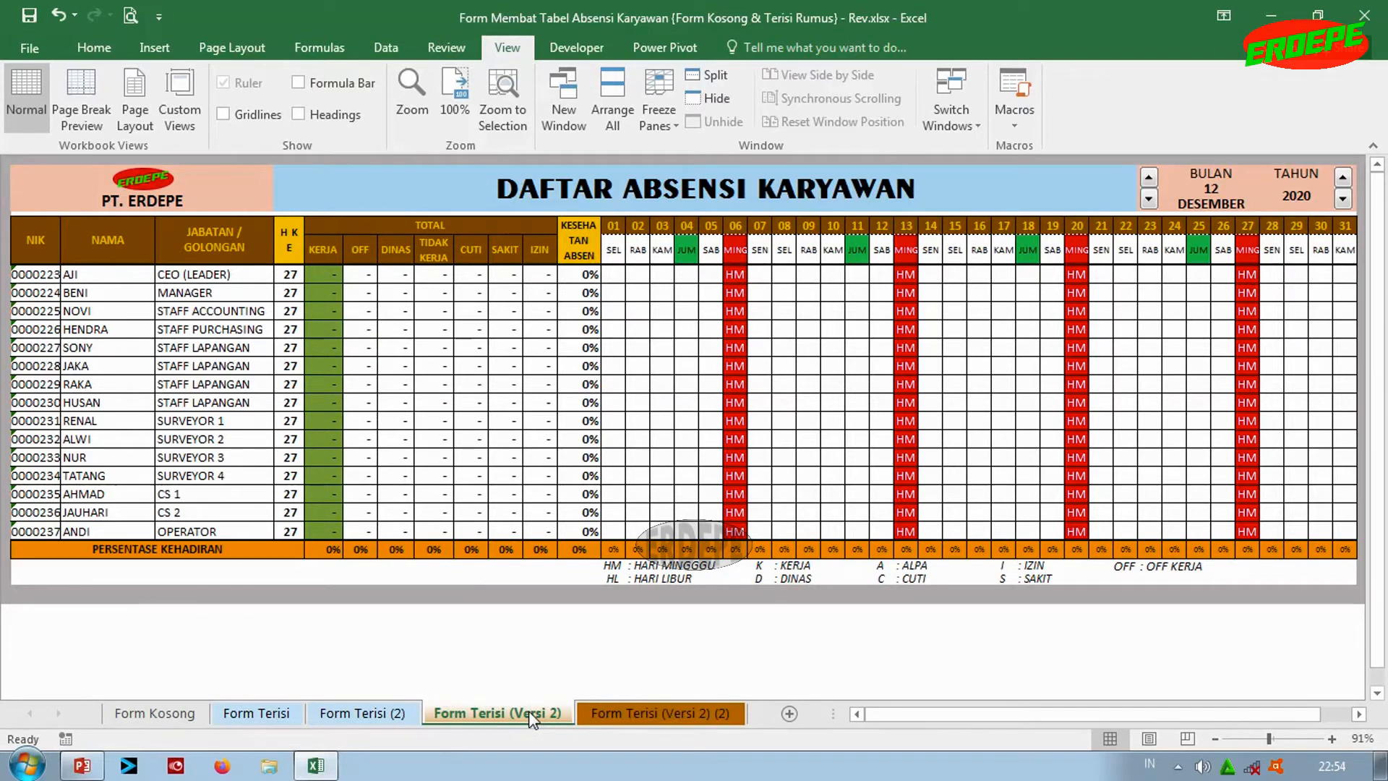
{"action": "double_click", "coordinate": [527, 713]}
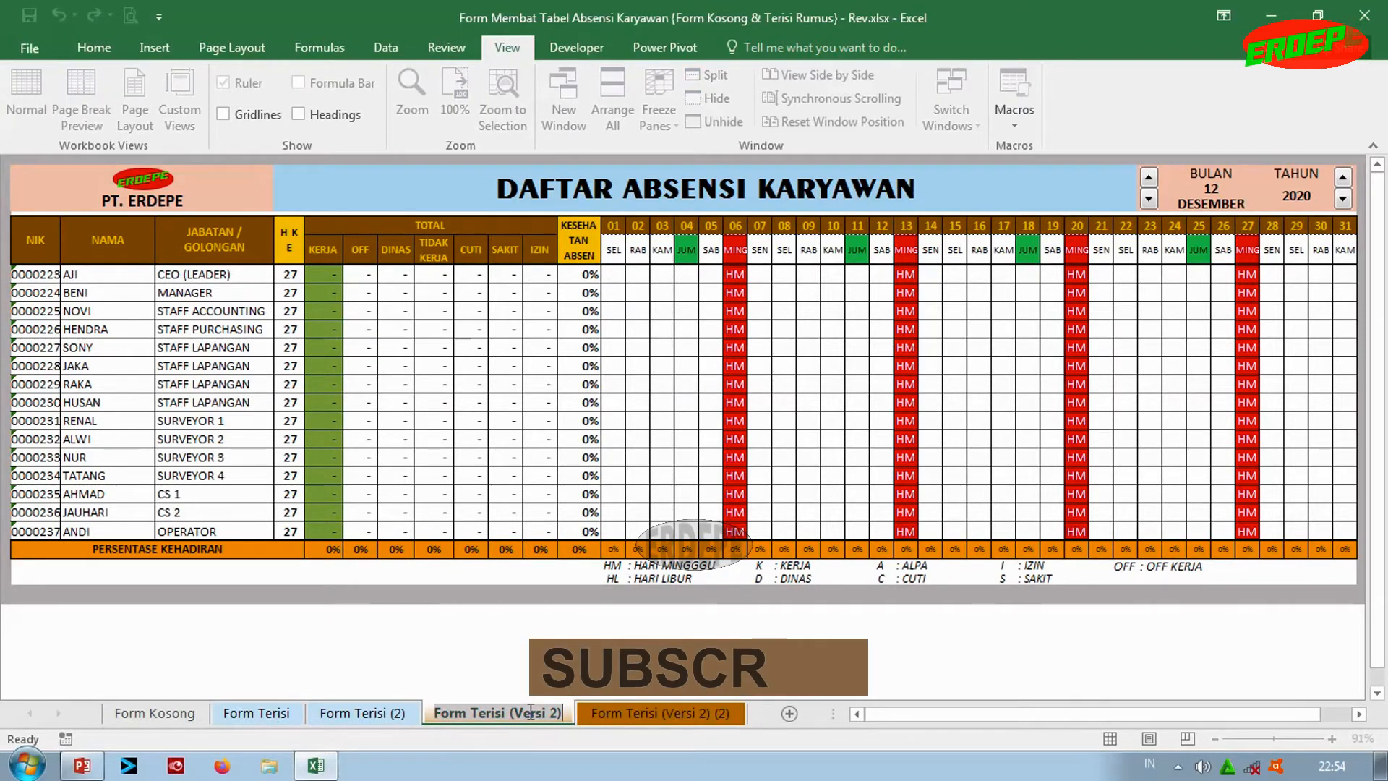
{"action": "type", "text": "Desem"}
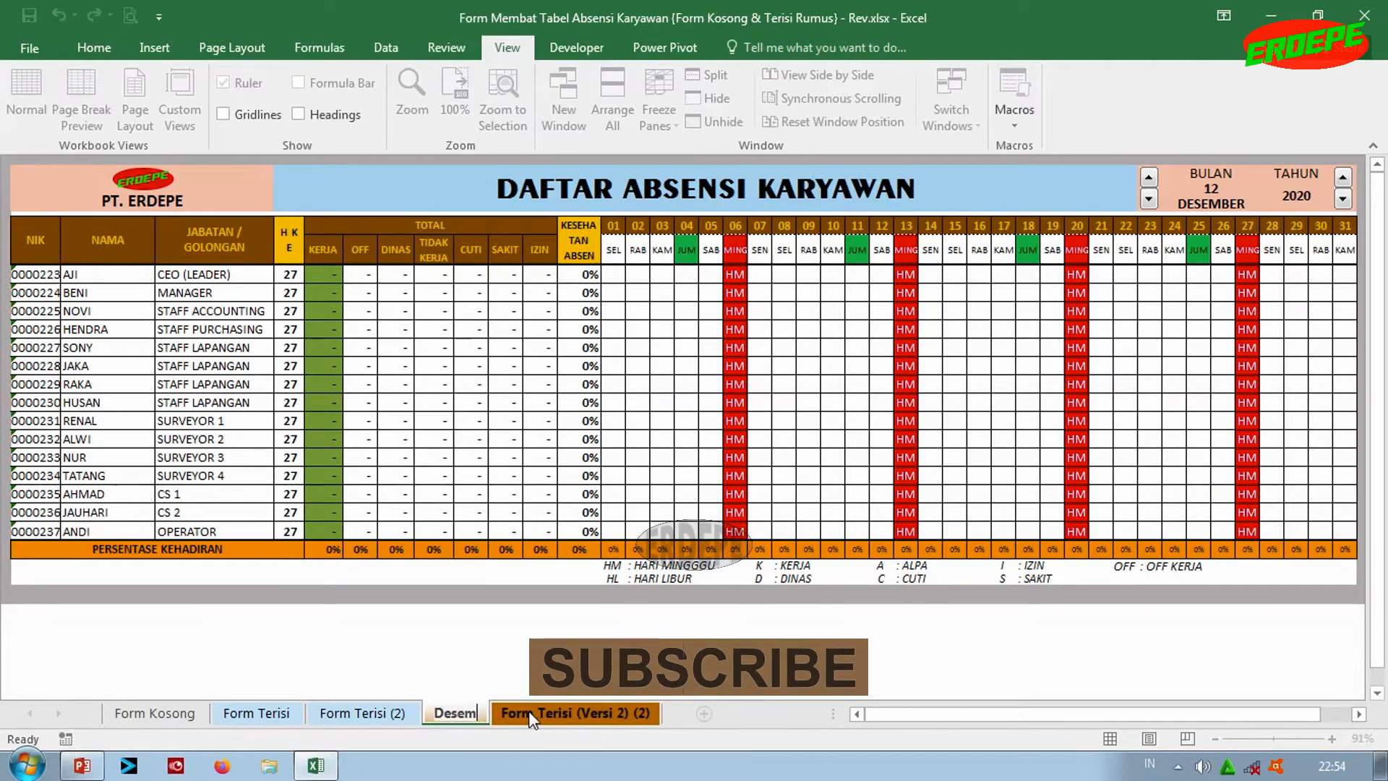
{"action": "type", "text": "ber"}
{"action": "key", "text": "Return"}
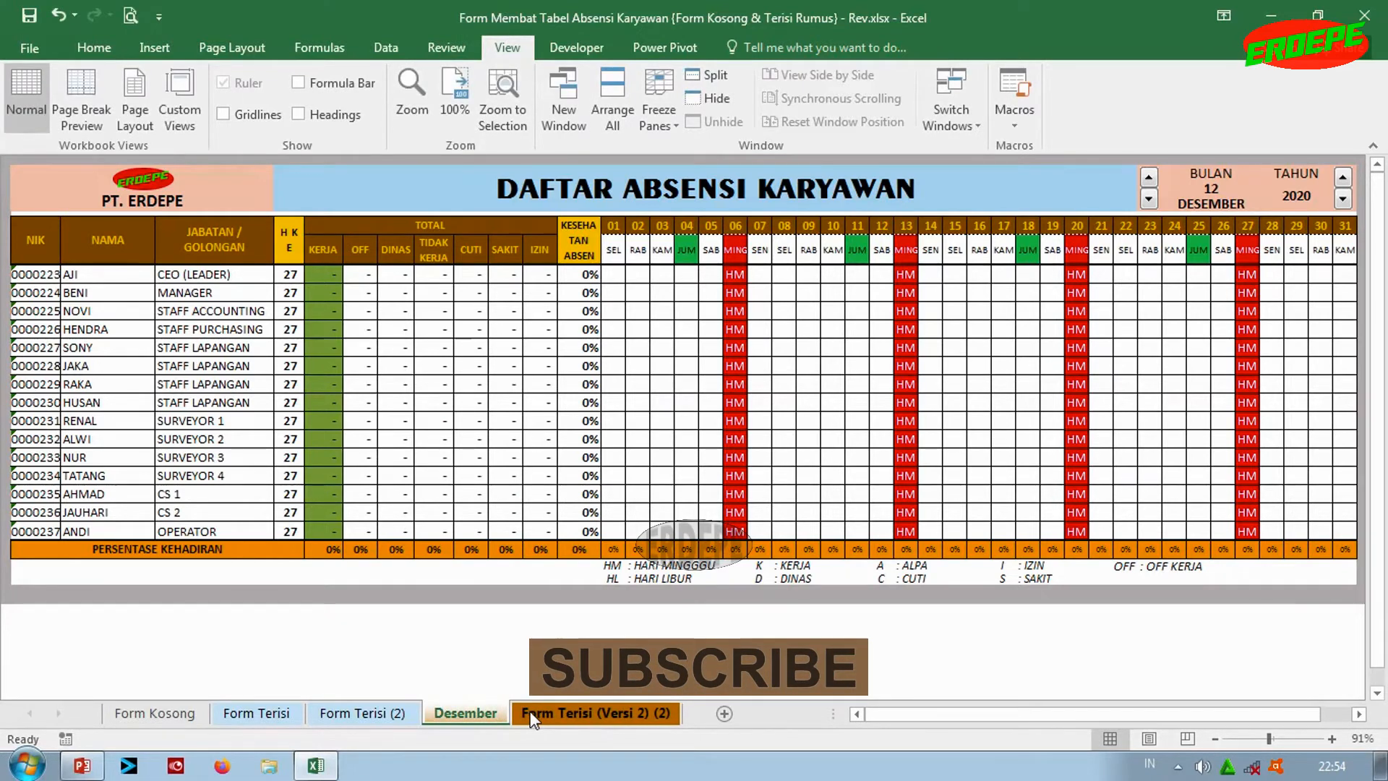
Extend the Desember sheet's name to Desember 2020 and move the sheet after Form Terisi (Versi 2) (2)
{"action": "double_click", "coordinate": [498, 714]}
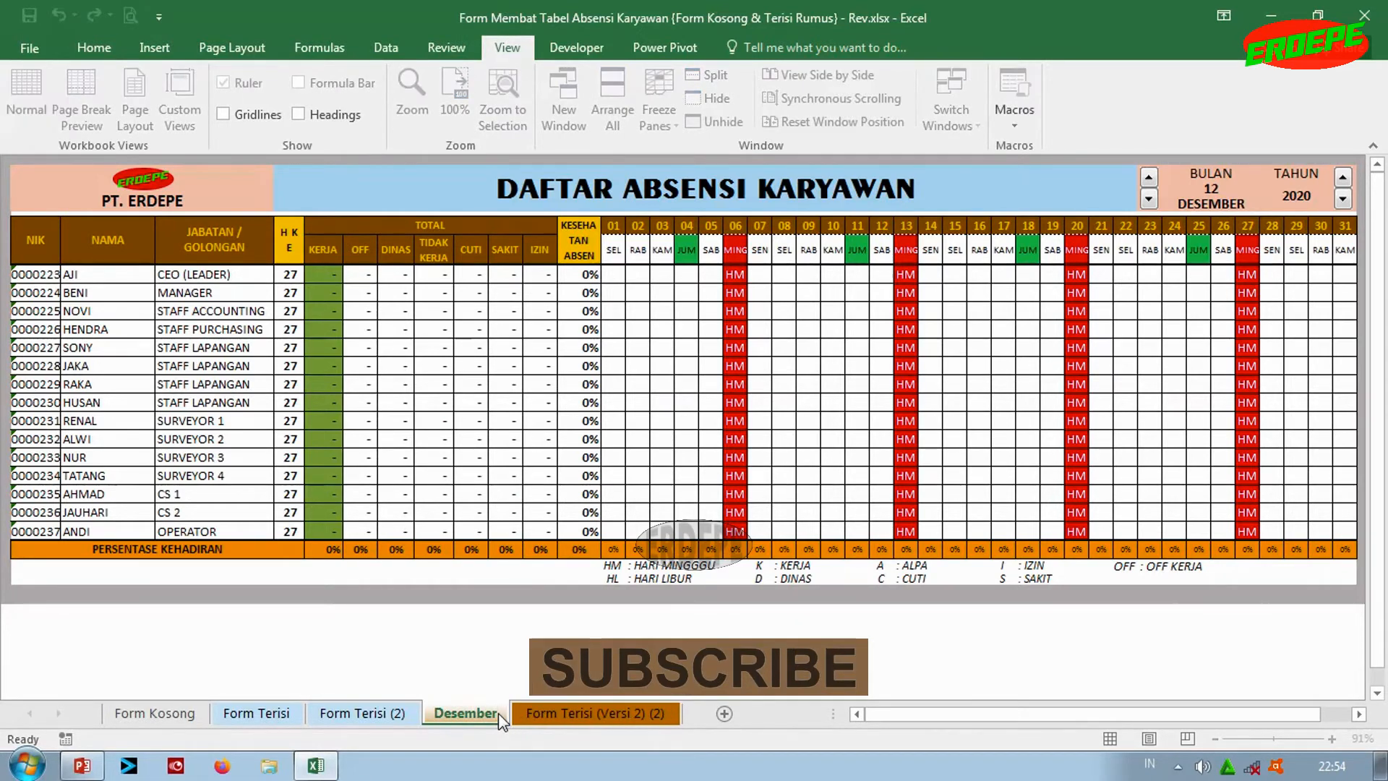
{"action": "double_click", "coordinate": [497, 713]}
{"action": "left_click", "coordinate": [497, 713]}
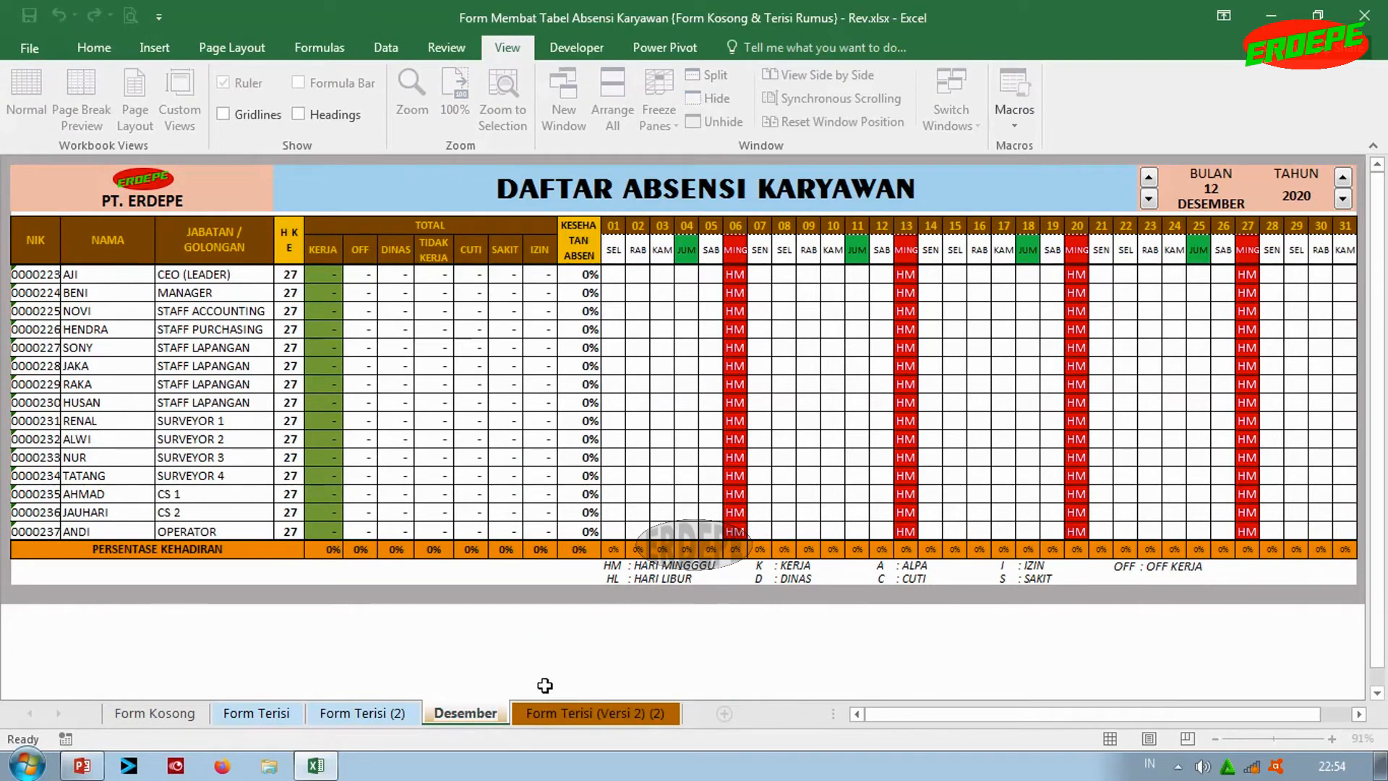
{"action": "type", "text": "2020"}
{"action": "key", "text": "Return"}
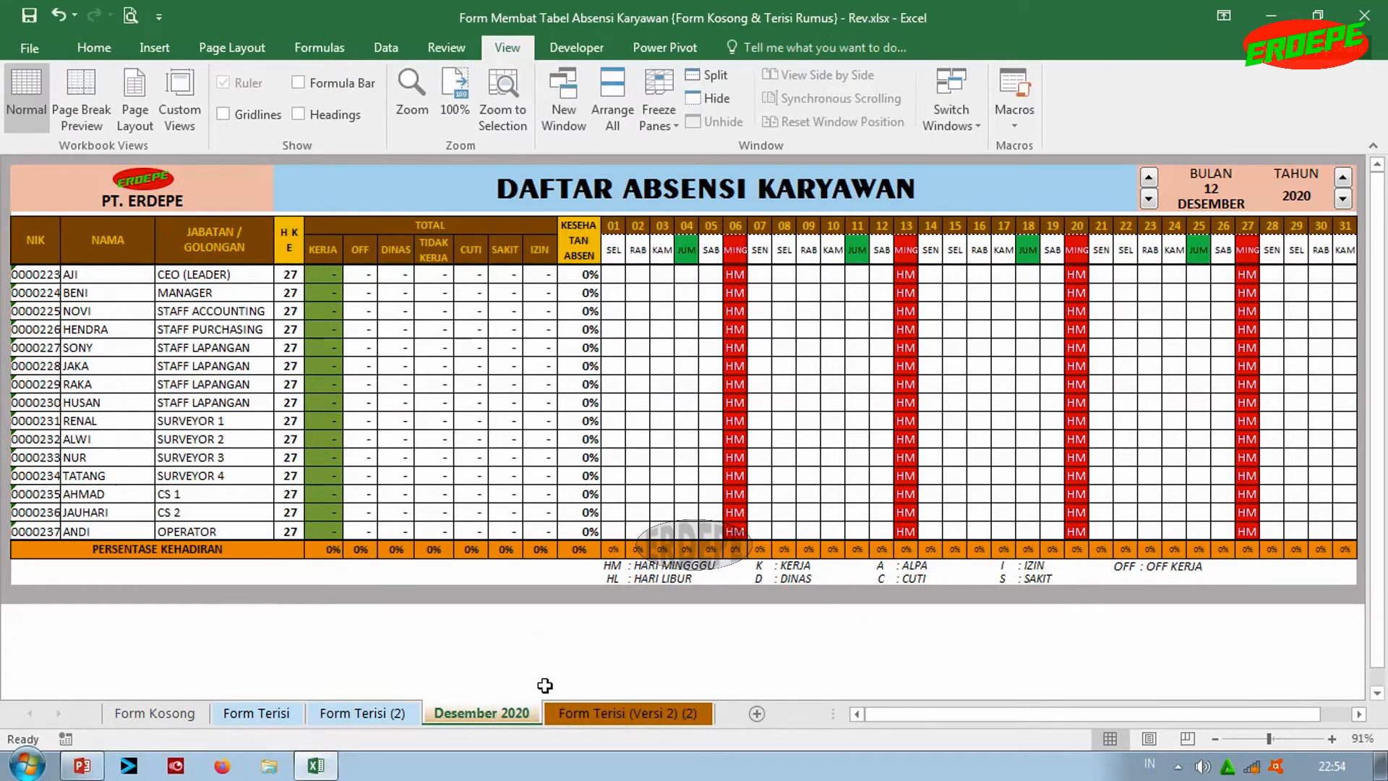
{"action": "left_click_drag", "start_coordinate": [504, 716], "coordinate": [712, 706]}
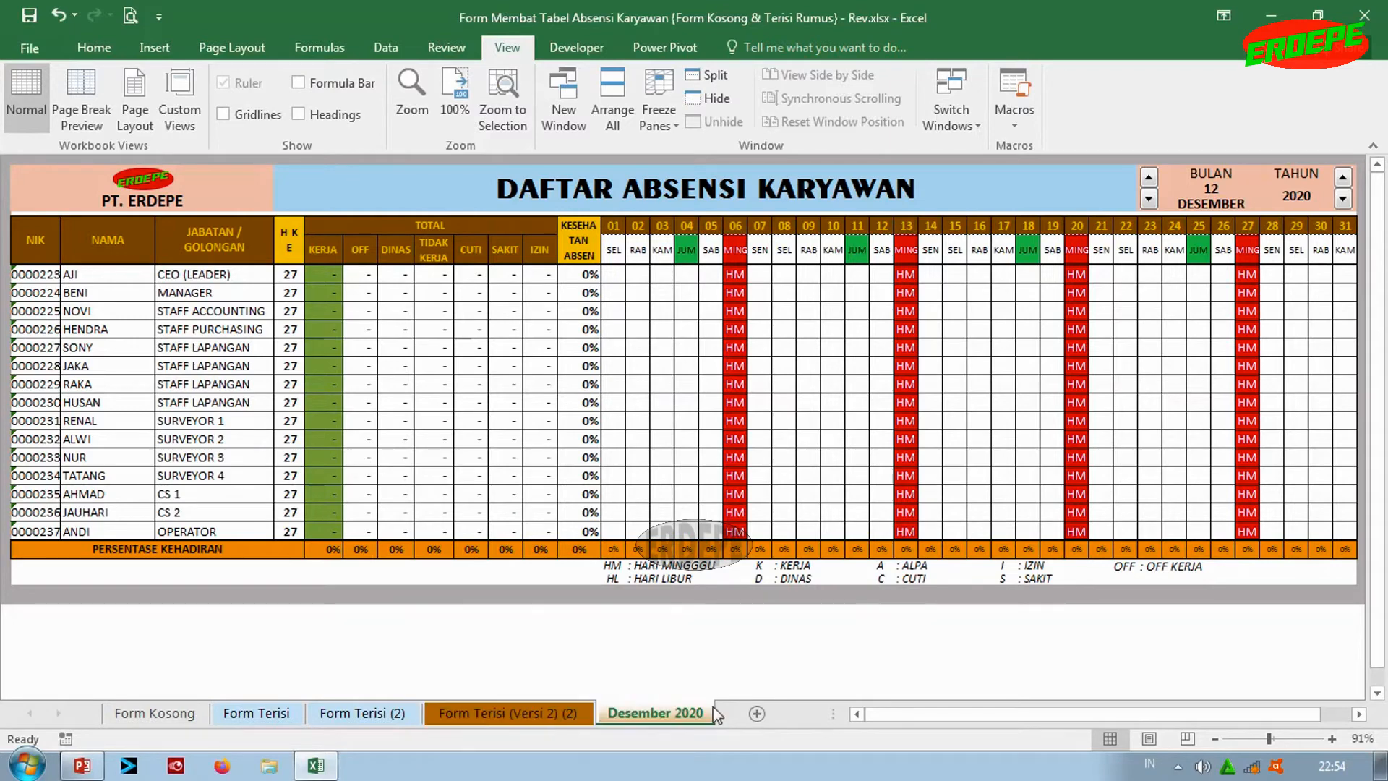
Copy all employees' attendance for days 01 to 05 from Form Terisi (2) into the same days on Desember 2020
{"action": "left_click", "coordinate": [334, 714]}
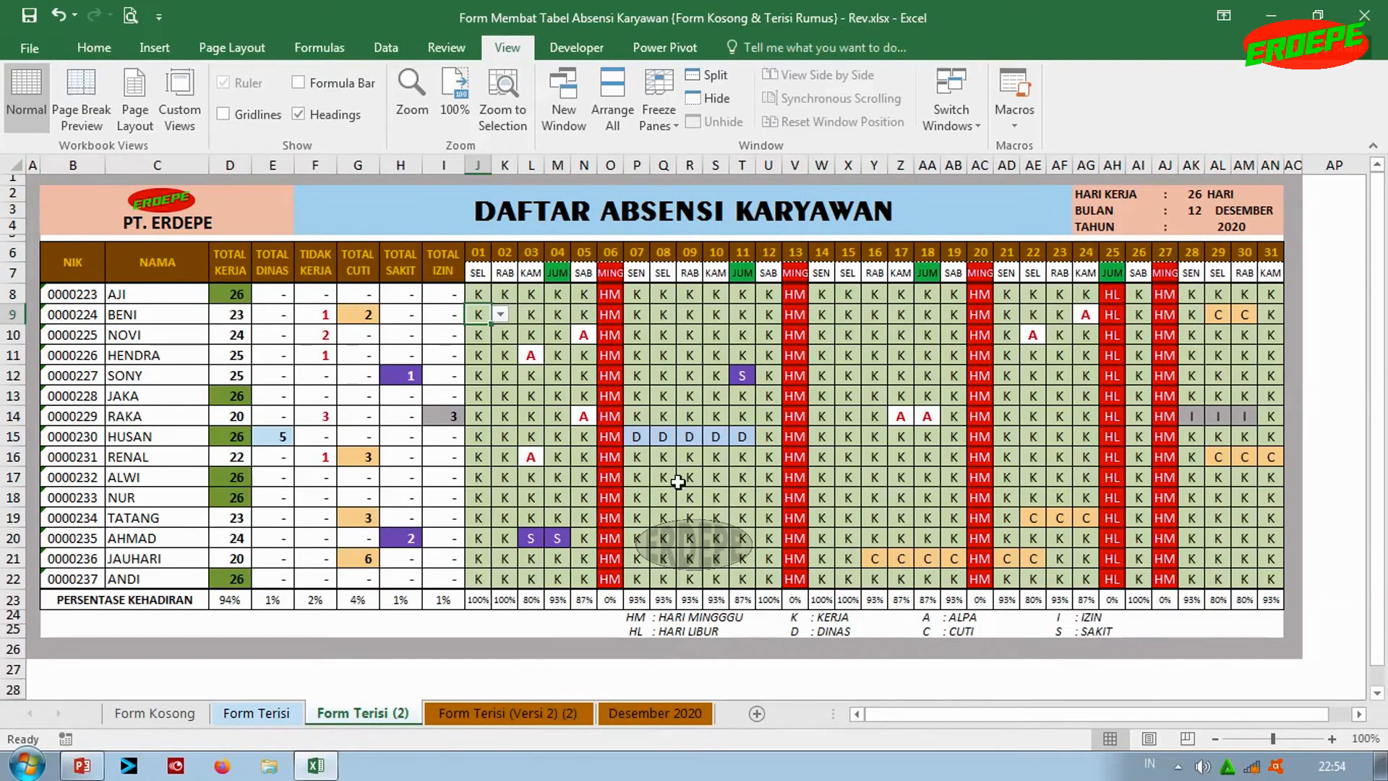
{"action": "left_click_drag", "start_coordinate": [476, 292], "coordinate": [589, 568]}
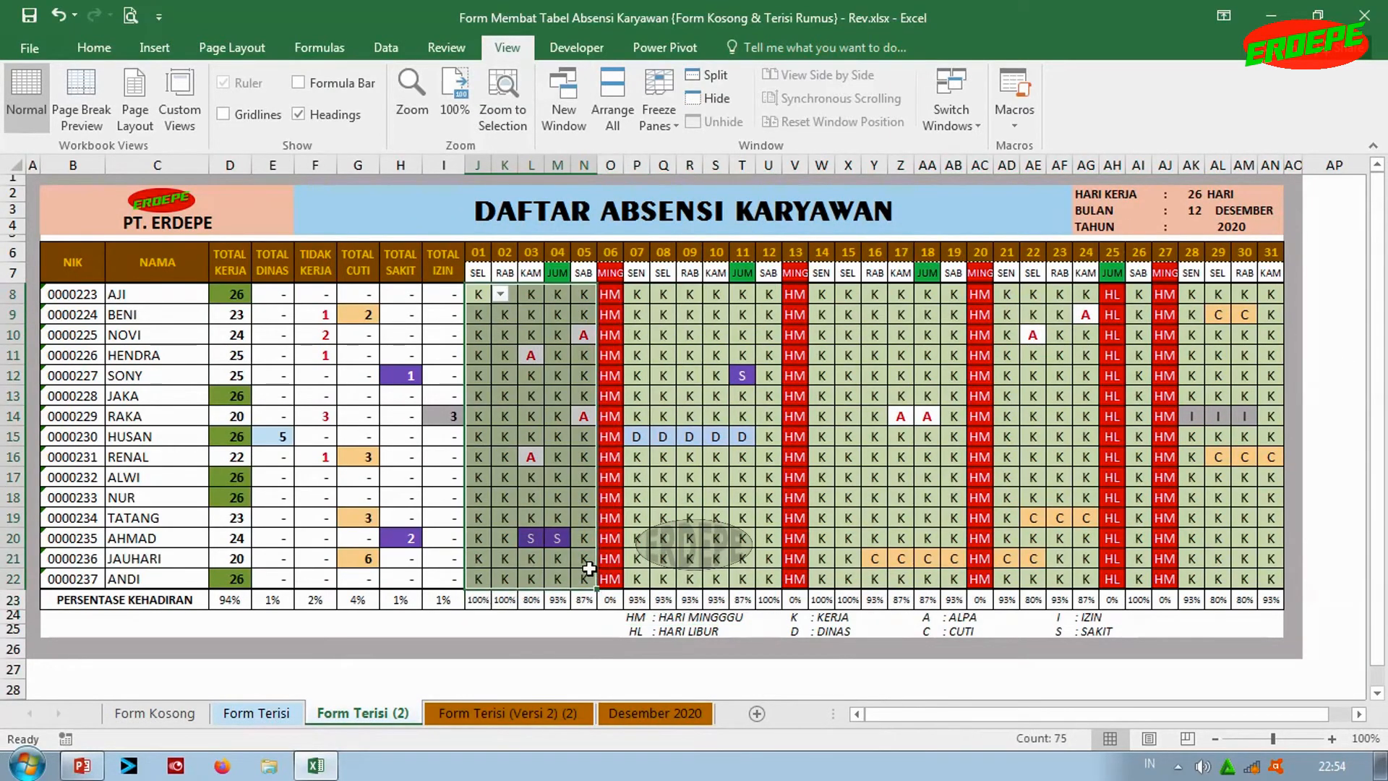
{"action": "key", "text": "ctrl+c"}
{"action": "key", "text": "ctrl+Page_Down"}
{"action": "key", "text": "ctrl+Page_Down"}
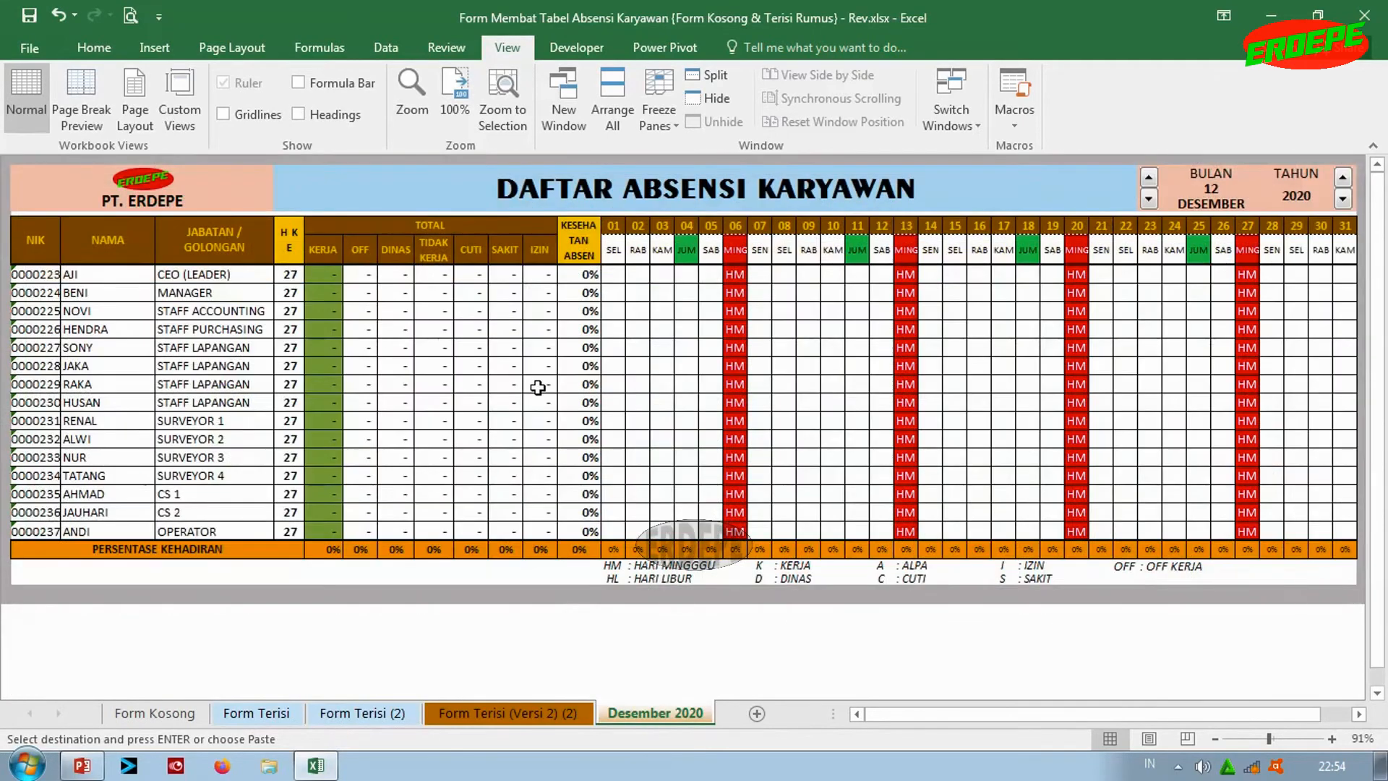
{"action": "left_click", "coordinate": [605, 277]}
{"action": "key", "text": "ctrl+v"}
Copy all employees' attendance for days 07 to 12 from Form Terisi (2) into the same days on Desember 2020
{"action": "left_click", "coordinate": [337, 714]}
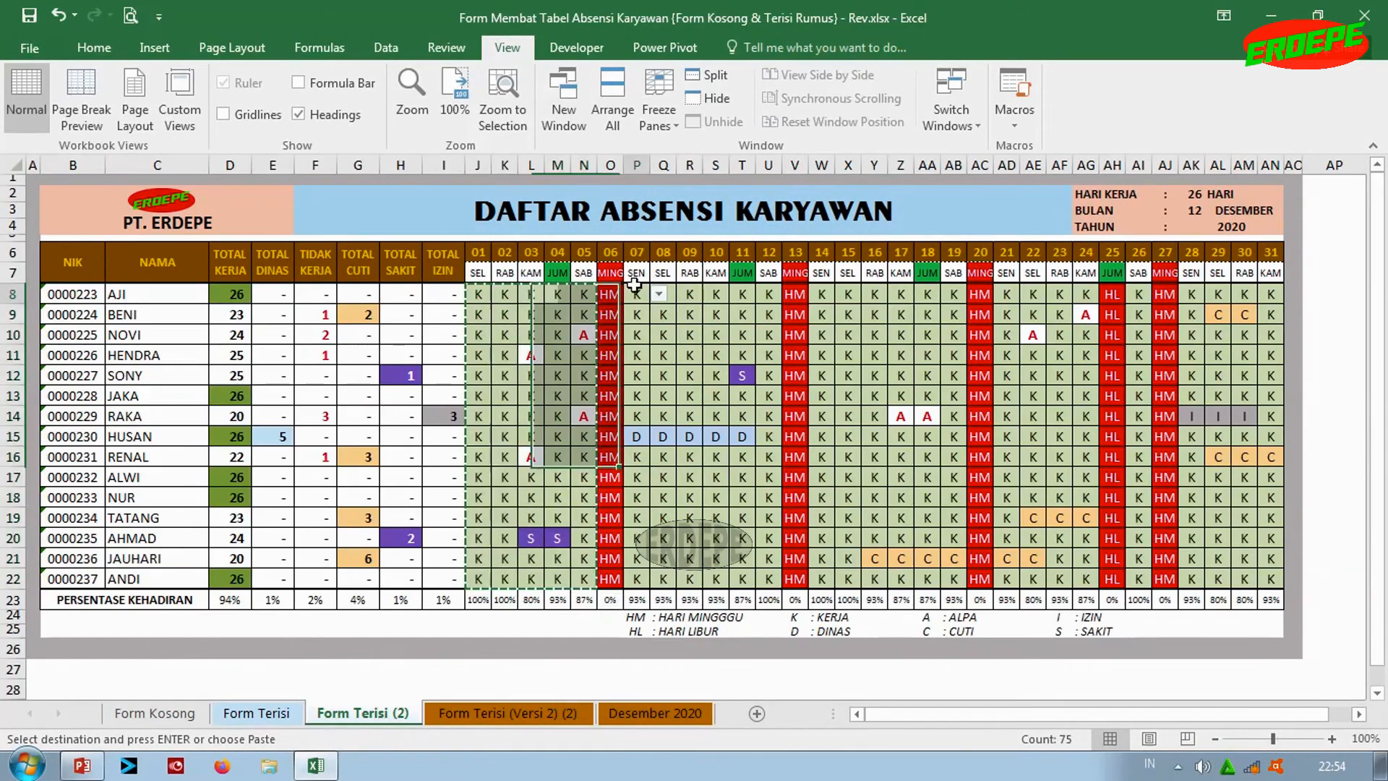
{"action": "left_click_drag", "start_coordinate": [636, 294], "coordinate": [770, 584]}
{"action": "key", "text": "ctrl+c"}
{"action": "key", "text": "ctrl+Page_Down"}
{"action": "key", "text": "ctrl+Page_Down"}
{"action": "right_click", "coordinate": [764, 283]}
{"action": "left_click", "coordinate": [930, 385]}
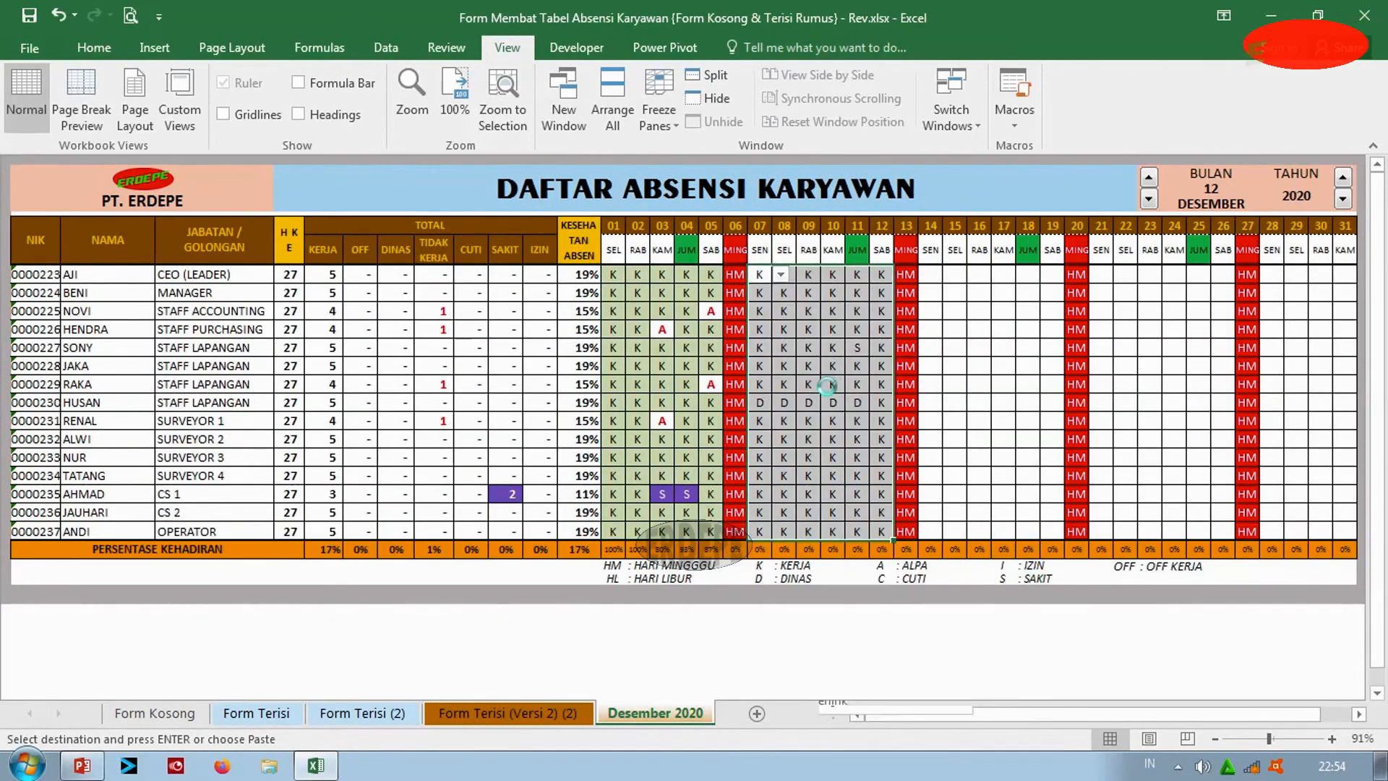
Copy the attendance for days 14 to 19 from Form Terisi (2) and paste it as values into Desember 2020
{"action": "key", "text": "ctrl+Page_Up"}
{"action": "key", "text": "ctrl+Page_Up"}
{"action": "left_click_drag", "start_coordinate": [822, 294], "coordinate": [953, 582]}
{"action": "key", "text": "ctrl+c"}
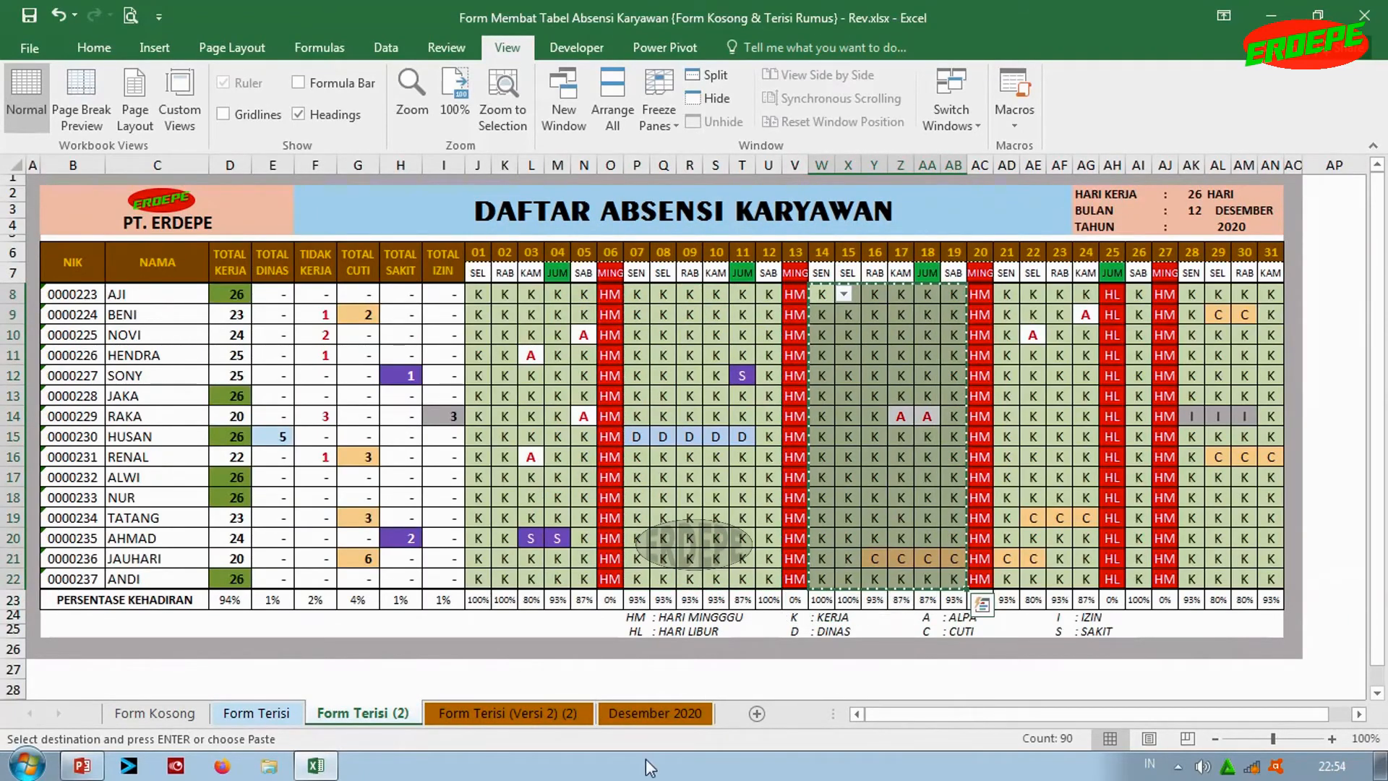
{"action": "left_click", "coordinate": [633, 717]}
{"action": "right_click", "coordinate": [931, 277]}
{"action": "left_click", "coordinate": [1003, 361]}
Copy the attendance for days 21 to 24 from Form Terisi (2) and paste it as values into Desember 2020
{"action": "left_click", "coordinate": [354, 716]}
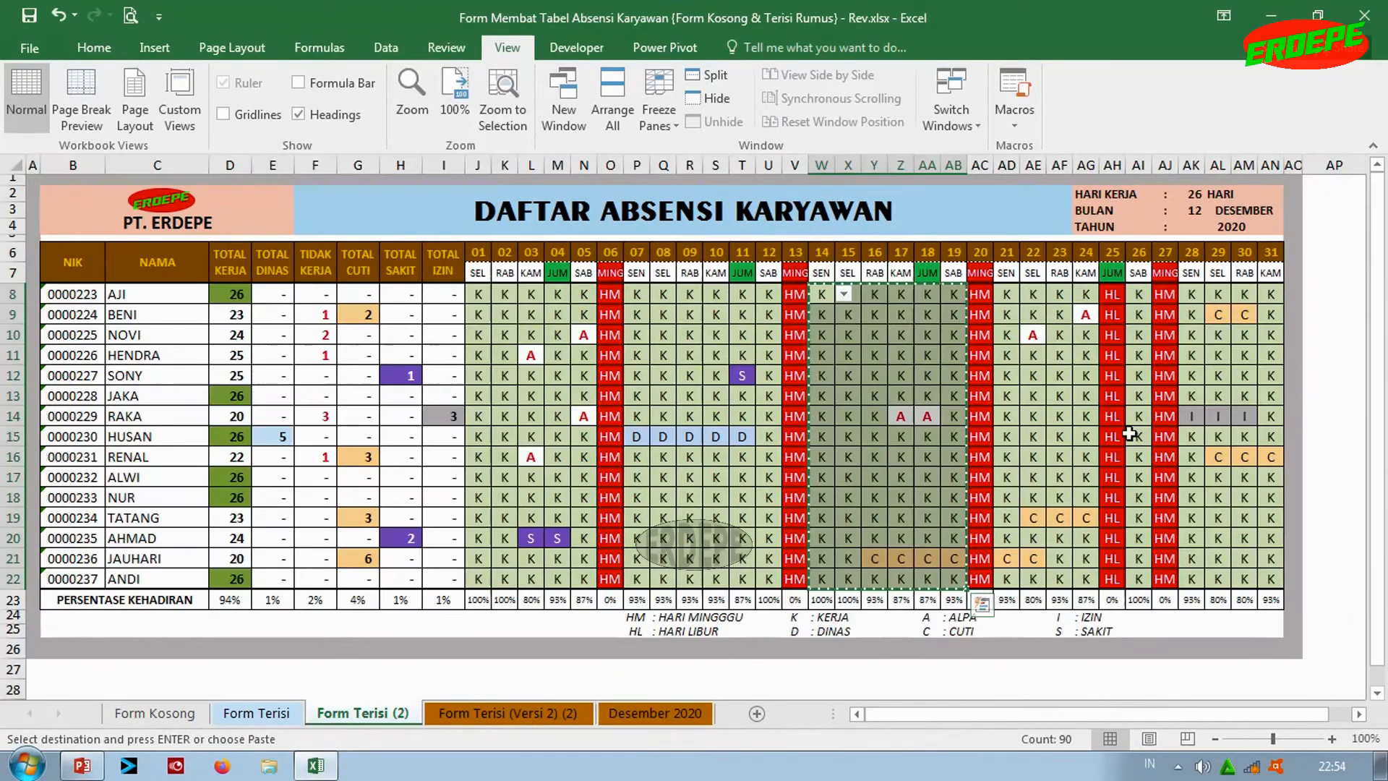
{"action": "left_click_drag", "start_coordinate": [1006, 294], "coordinate": [1084, 578]}
{"action": "key", "text": "ctrl+c"}
{"action": "left_click", "coordinate": [650, 714]}
{"action": "right_click", "coordinate": [1098, 274]}
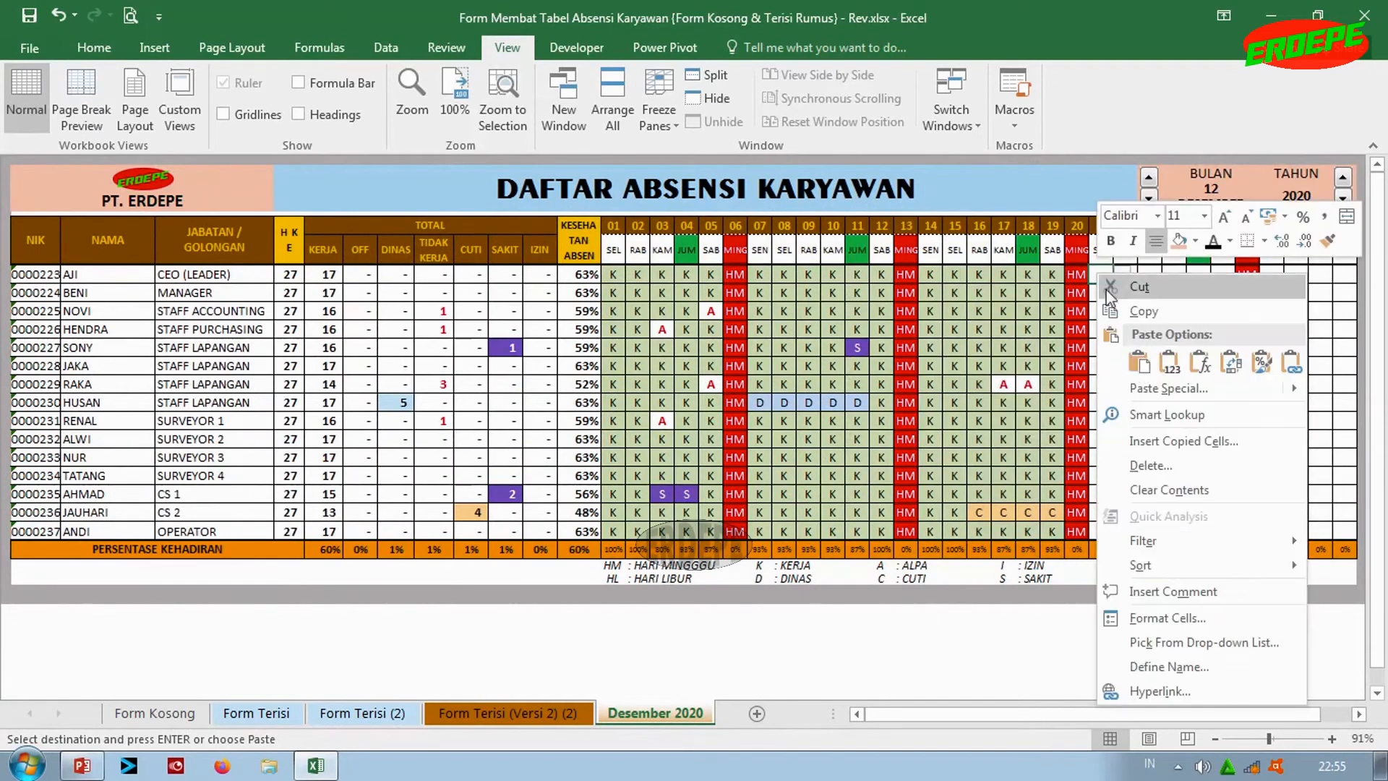
{"action": "left_click", "coordinate": [1169, 360]}
Copy the attendance for days 25 and 26 from Form Terisi (2) into the same days on Desember 2020
{"action": "left_click", "coordinate": [354, 714]}
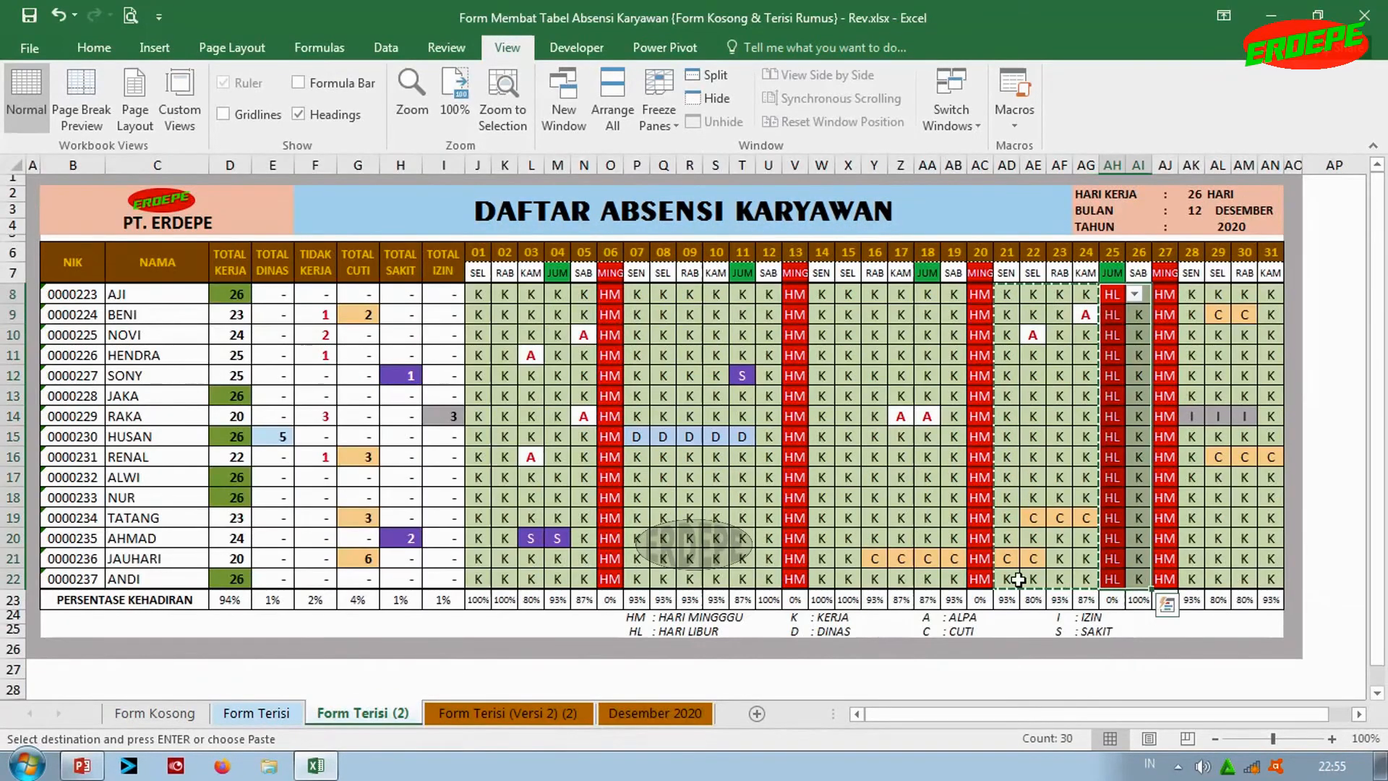
{"action": "left_click", "coordinate": [654, 714]}
{"action": "right_click", "coordinate": [1195, 275]}
{"action": "left_click", "coordinate": [1055, 361]}
Copy the attendance for days 28 to 31 from Form Terisi (2) into the same days on Desember 2020
{"action": "left_click", "coordinate": [376, 716]}
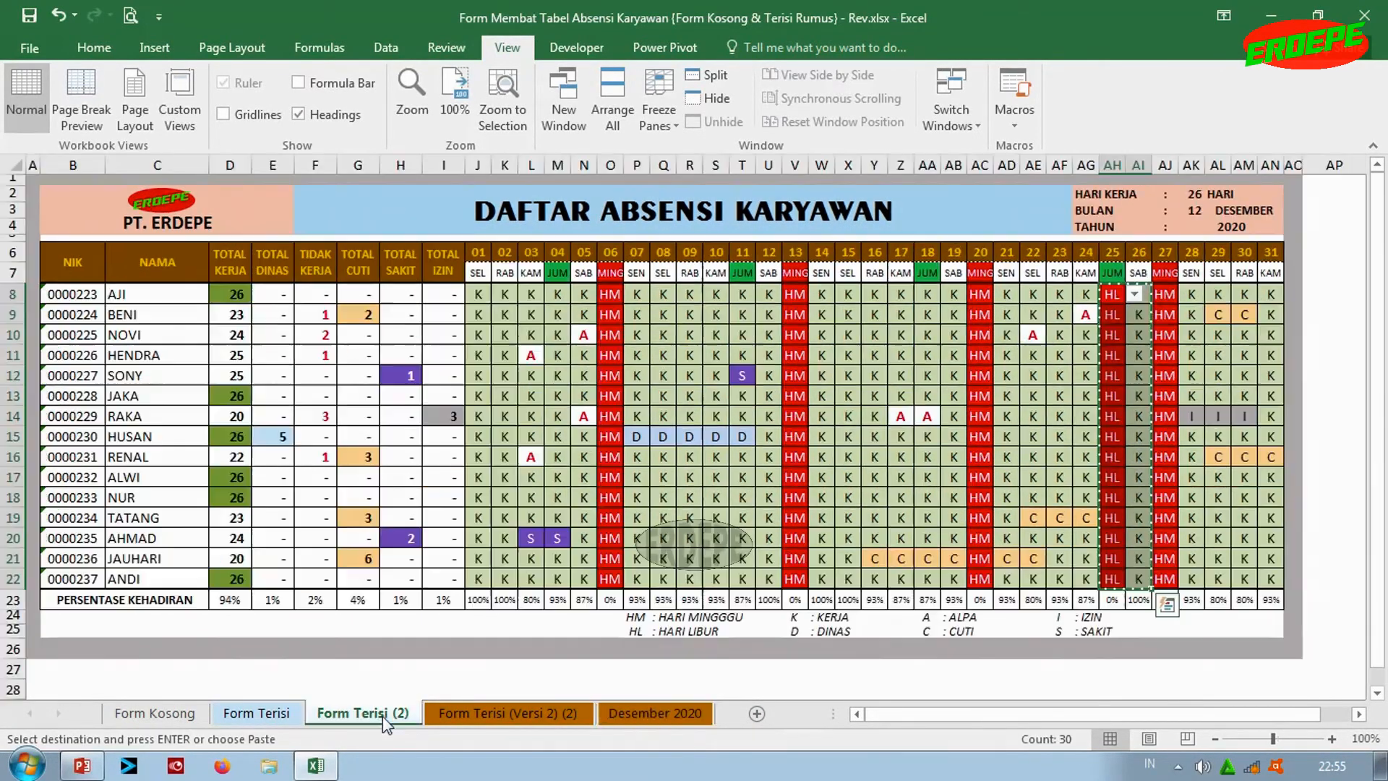
{"action": "left_click_drag", "start_coordinate": [1190, 294], "coordinate": [1270, 579]}
{"action": "key", "text": "ctrl+c"}
{"action": "left_click", "coordinate": [654, 714]}
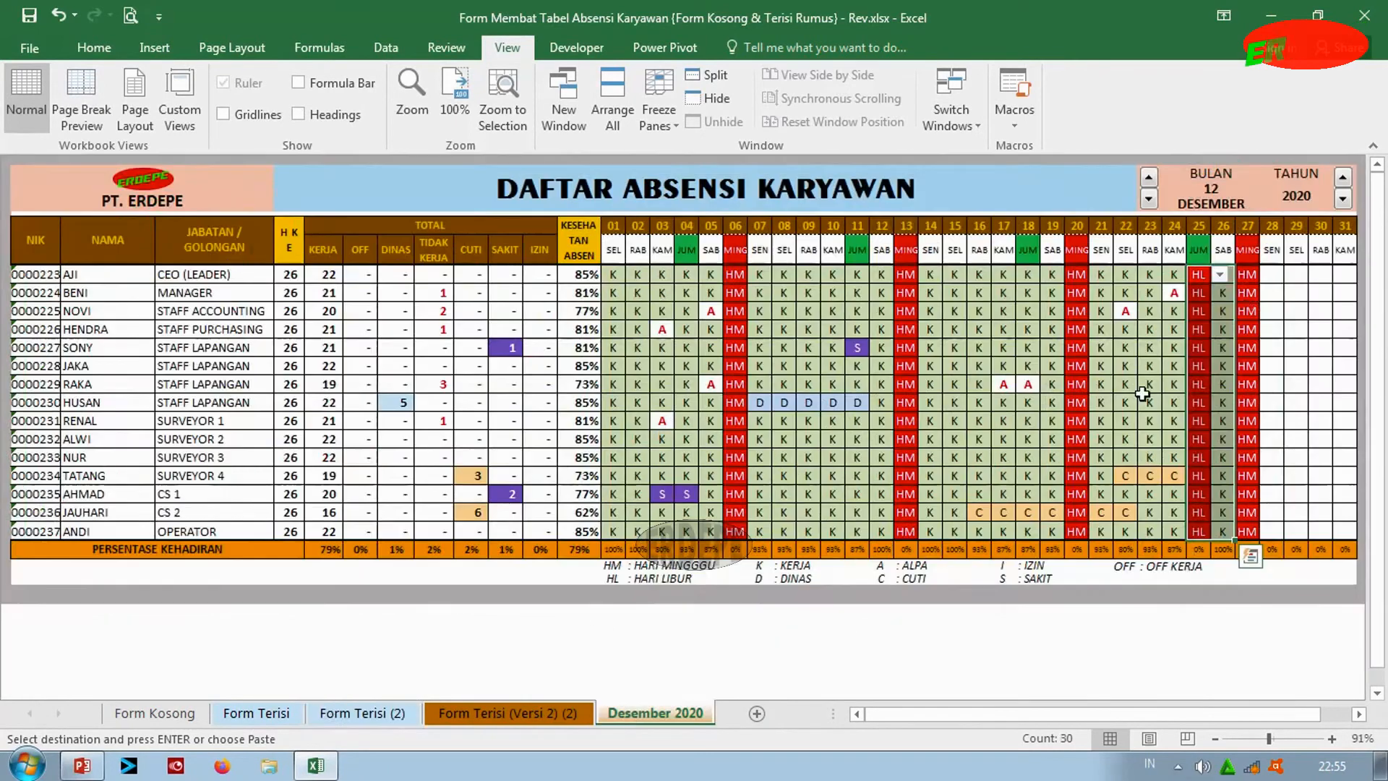
{"action": "right_click", "coordinate": [1270, 275]}
{"action": "left_click", "coordinate": [1127, 356]}
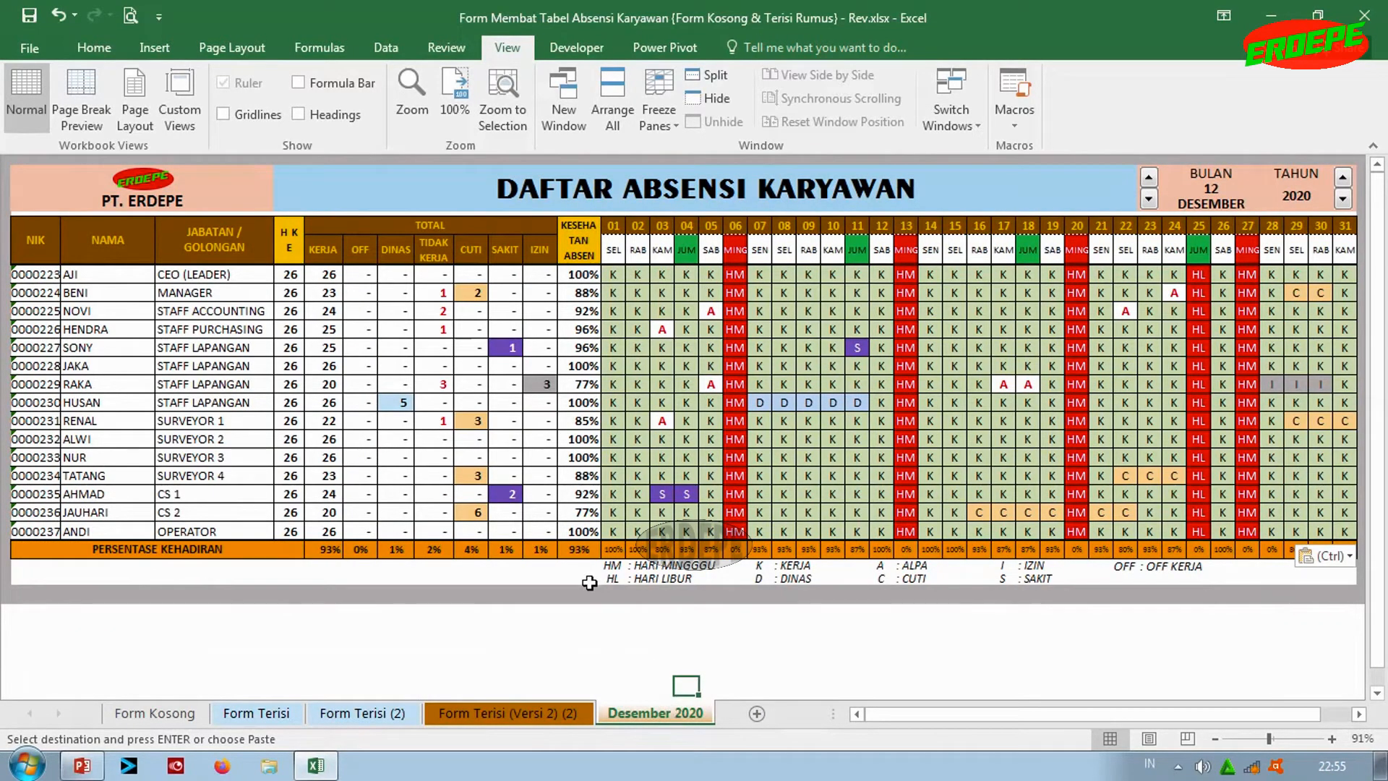
Set days 05 and 12 in the CEO (LEADER) row to OFF
{"action": "left_click", "coordinate": [589, 581]}
{"action": "left_click", "coordinate": [710, 275]}
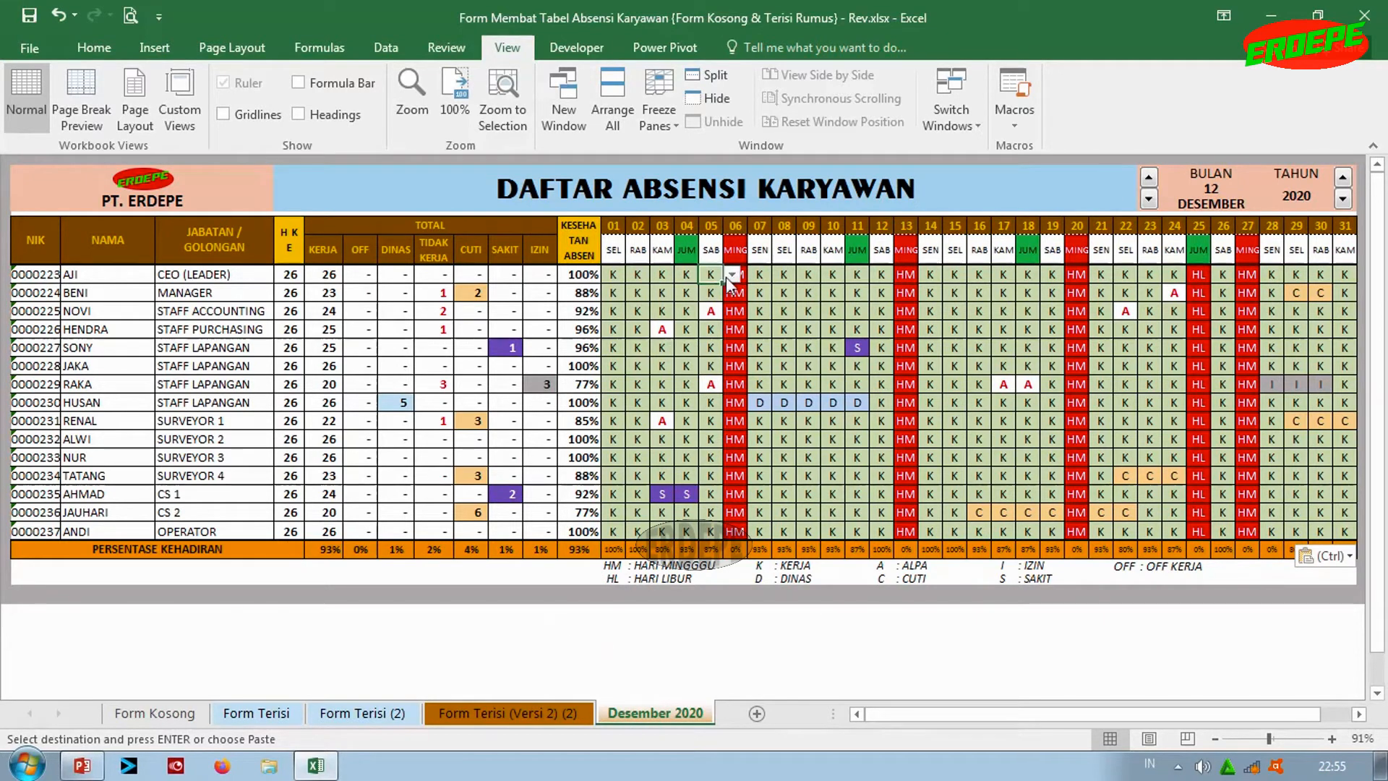
{"action": "left_click", "coordinate": [732, 275]}
{"action": "left_click", "coordinate": [737, 311]}
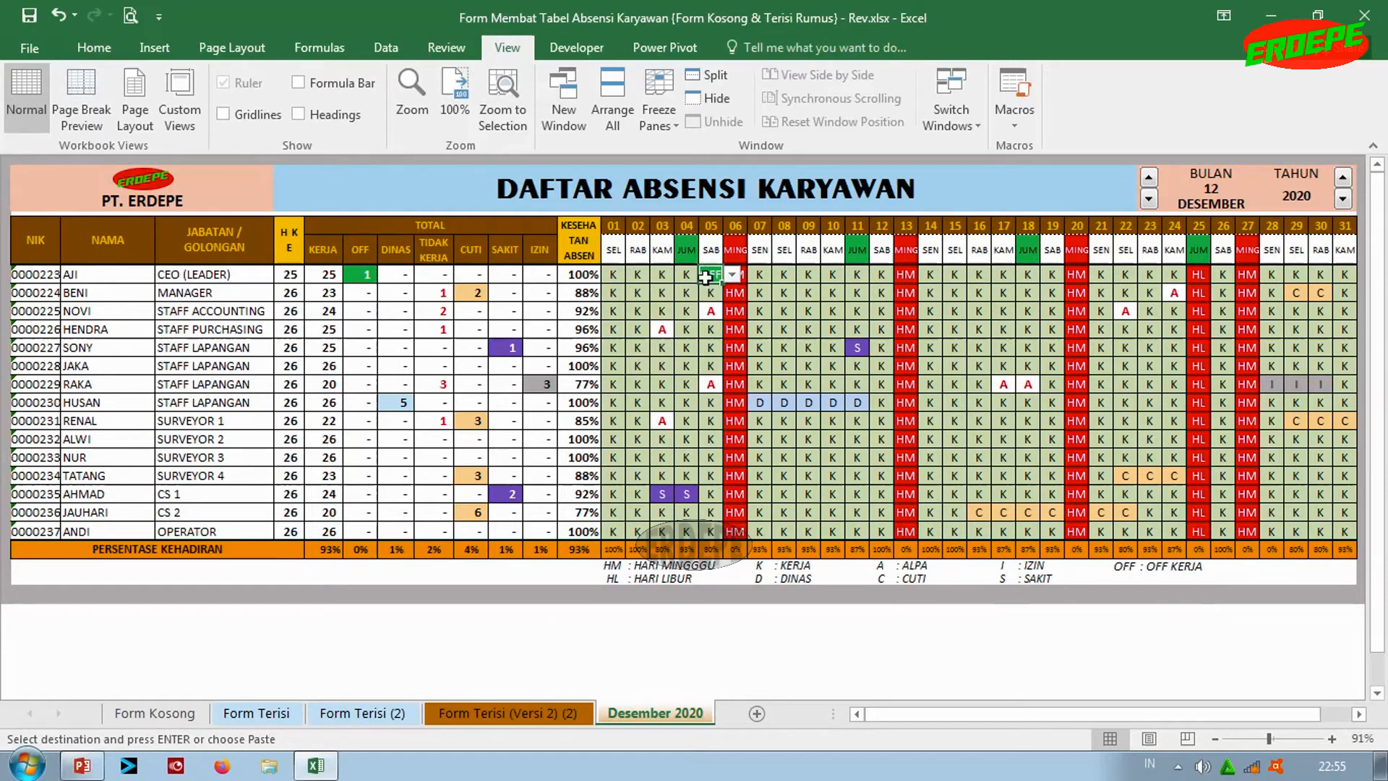
{"action": "left_click", "coordinate": [880, 280]}
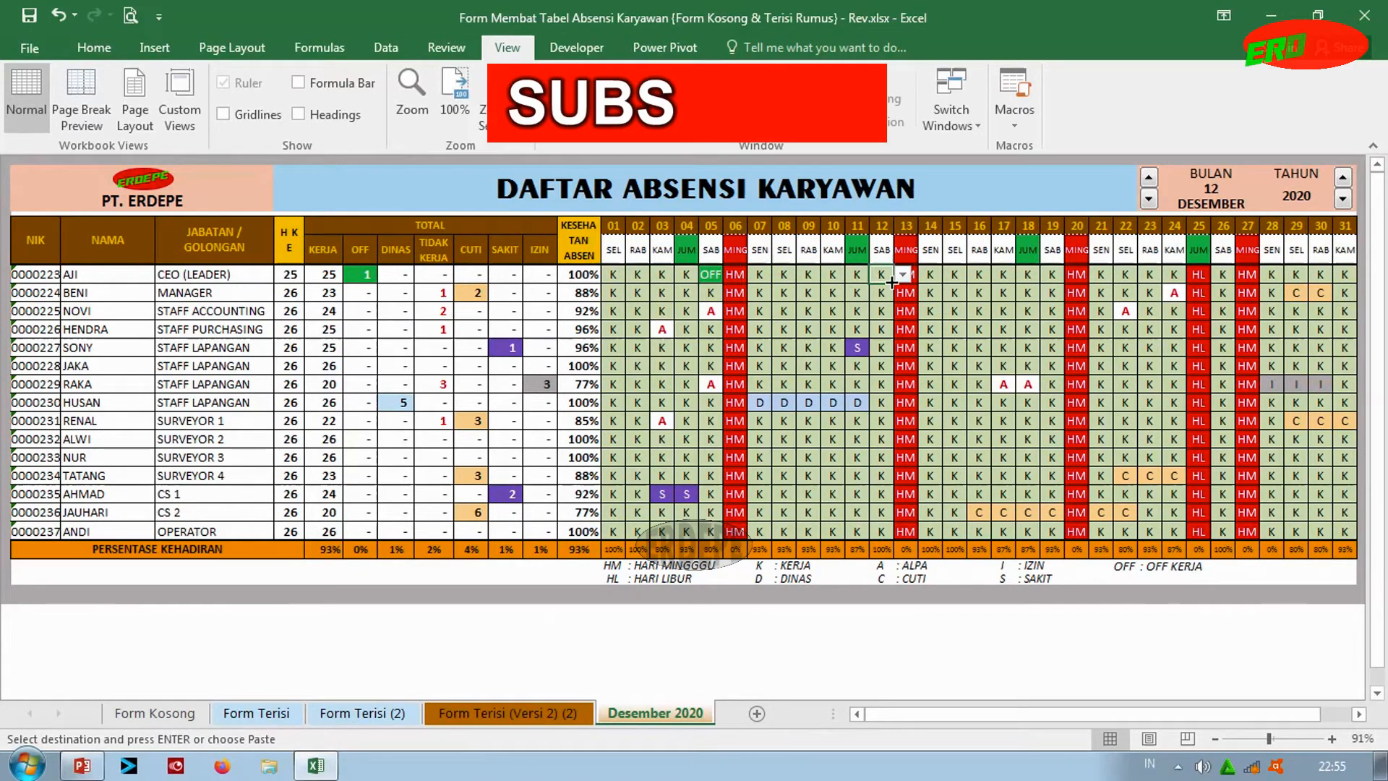
{"action": "left_click", "coordinate": [900, 276]}
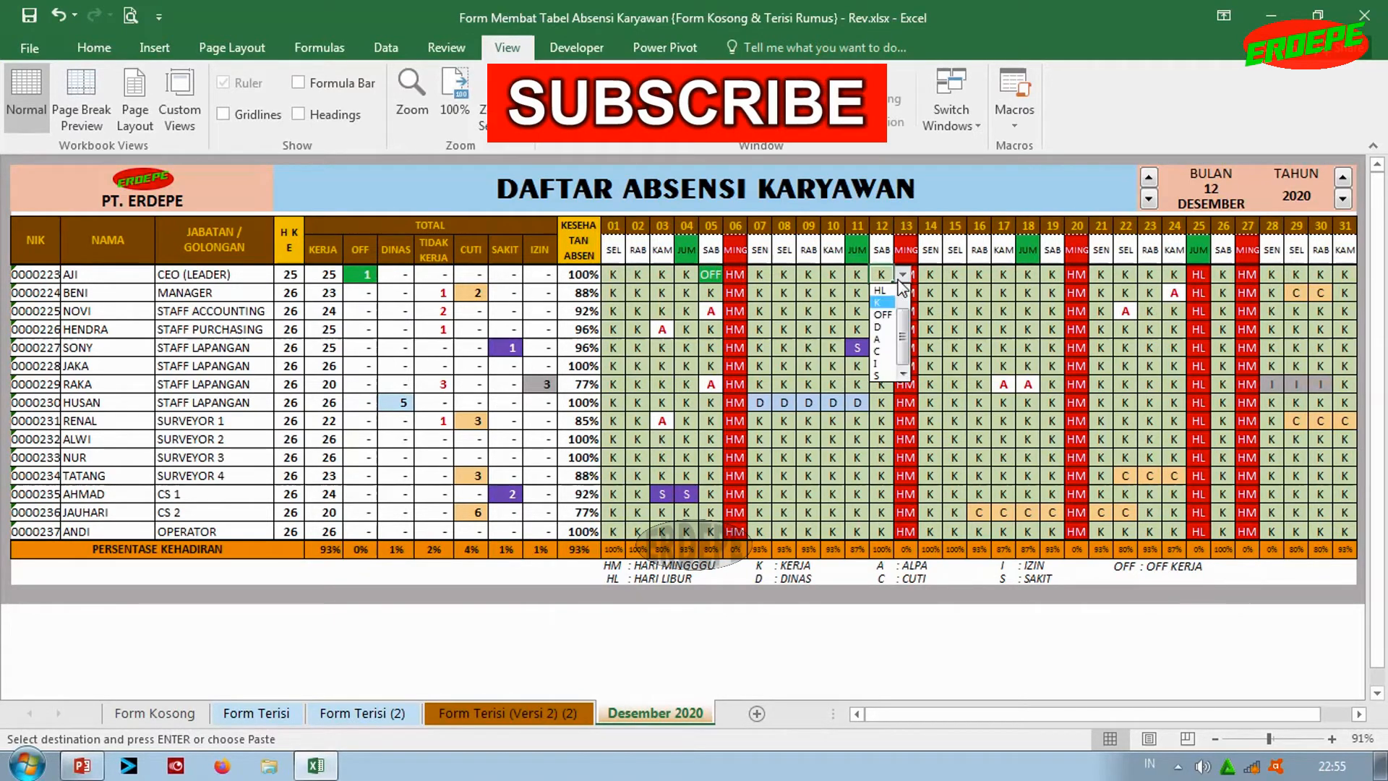
{"action": "left_click", "coordinate": [883, 326]}
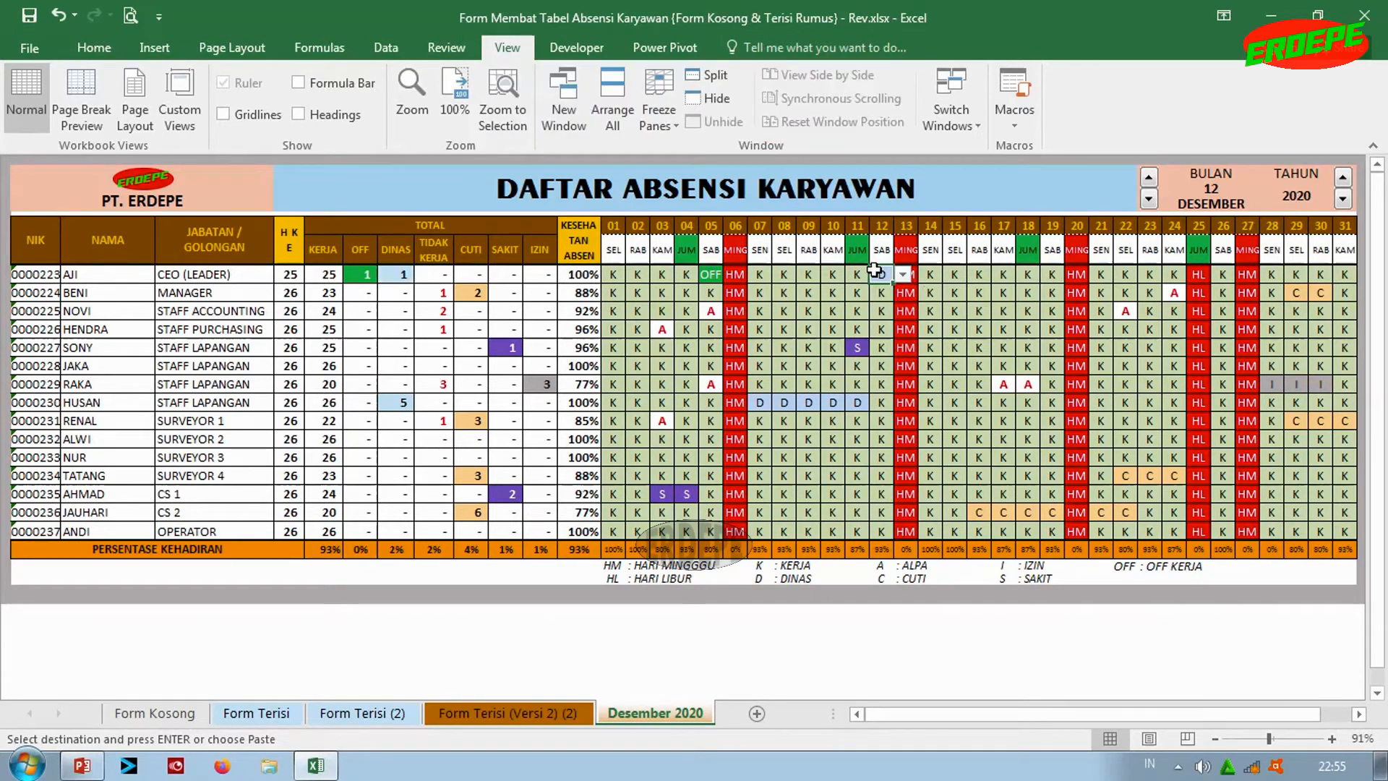
{"action": "left_click", "coordinate": [903, 275]}
{"action": "left_click", "coordinate": [885, 313]}
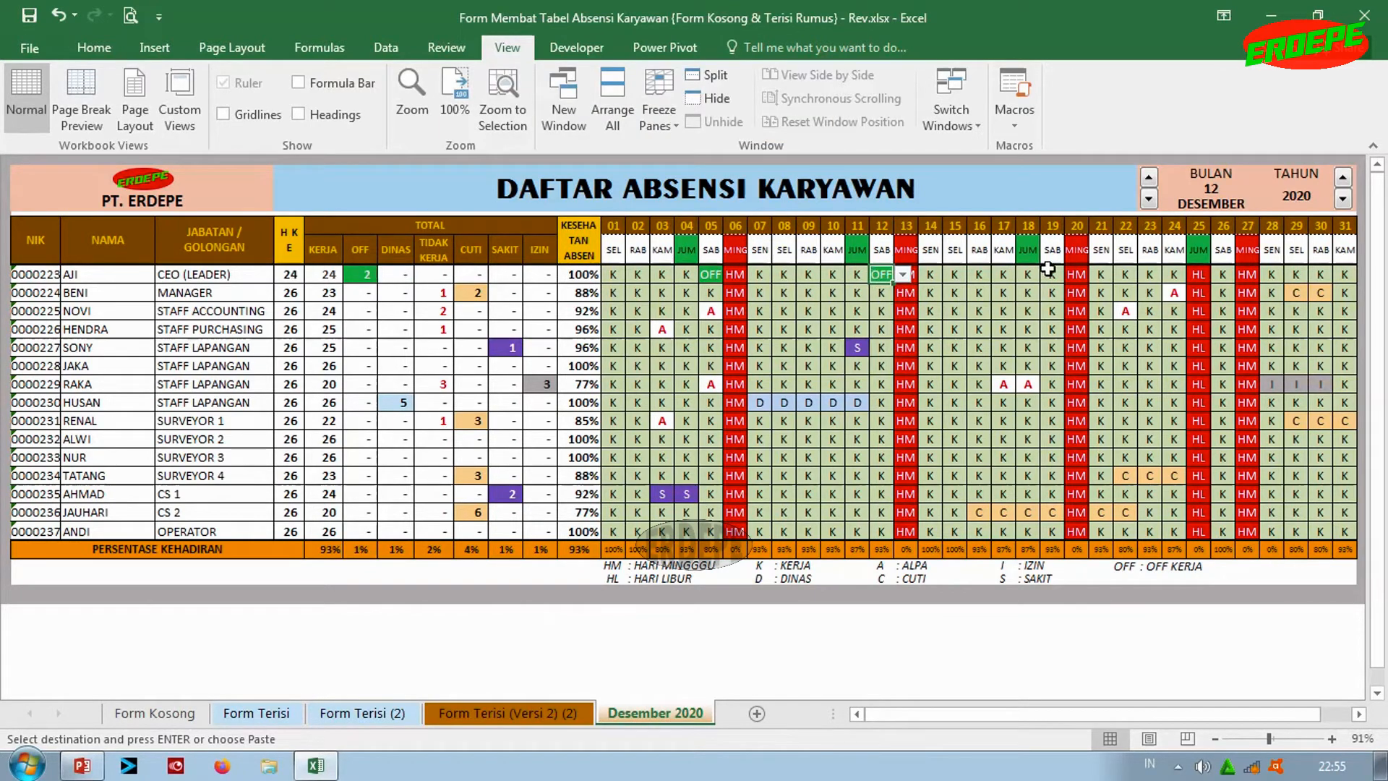
Set days 19 and 26 in the CEO (LEADER) row to OFF
{"action": "left_click", "coordinate": [1051, 274]}
{"action": "left_click", "coordinate": [1073, 275]}
{"action": "left_click", "coordinate": [1052, 315]}
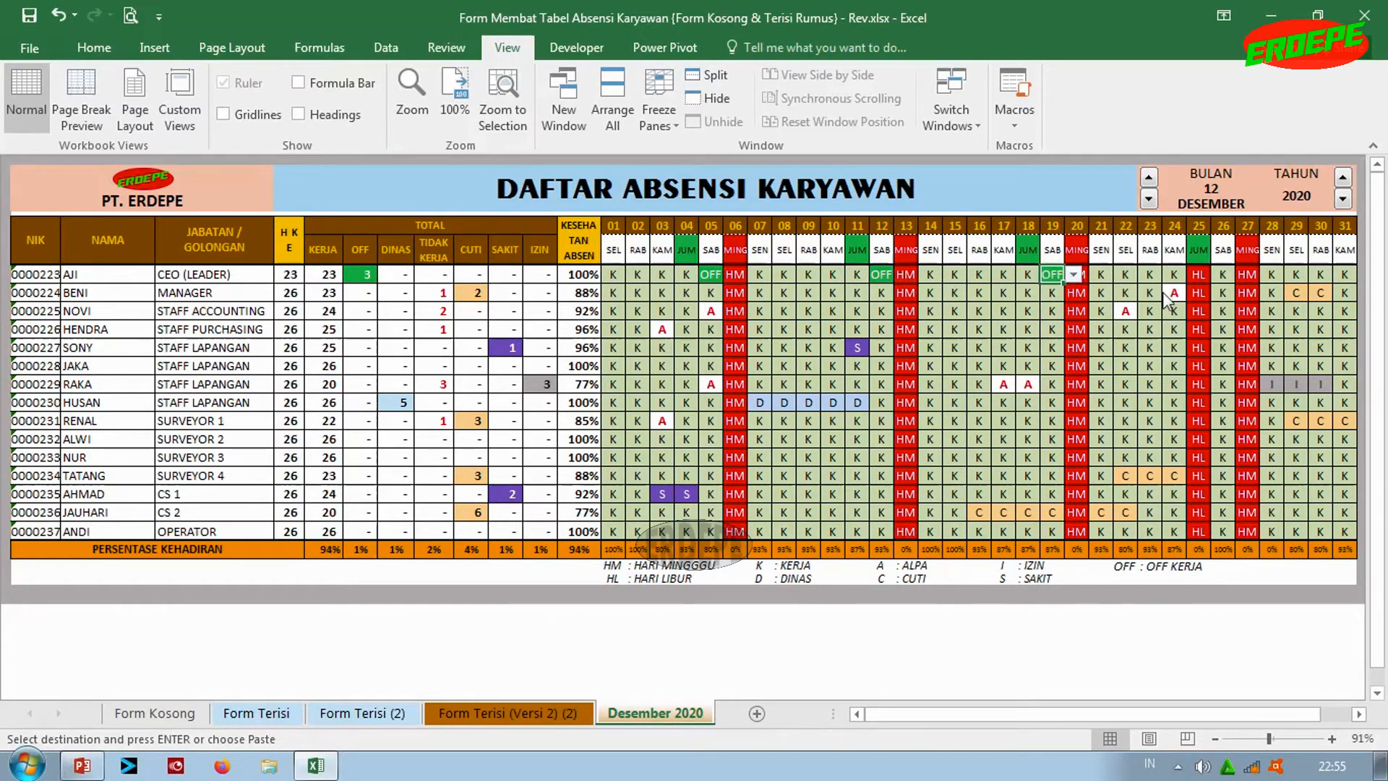
{"action": "left_click", "coordinate": [1223, 275]}
{"action": "left_click", "coordinate": [1243, 275]}
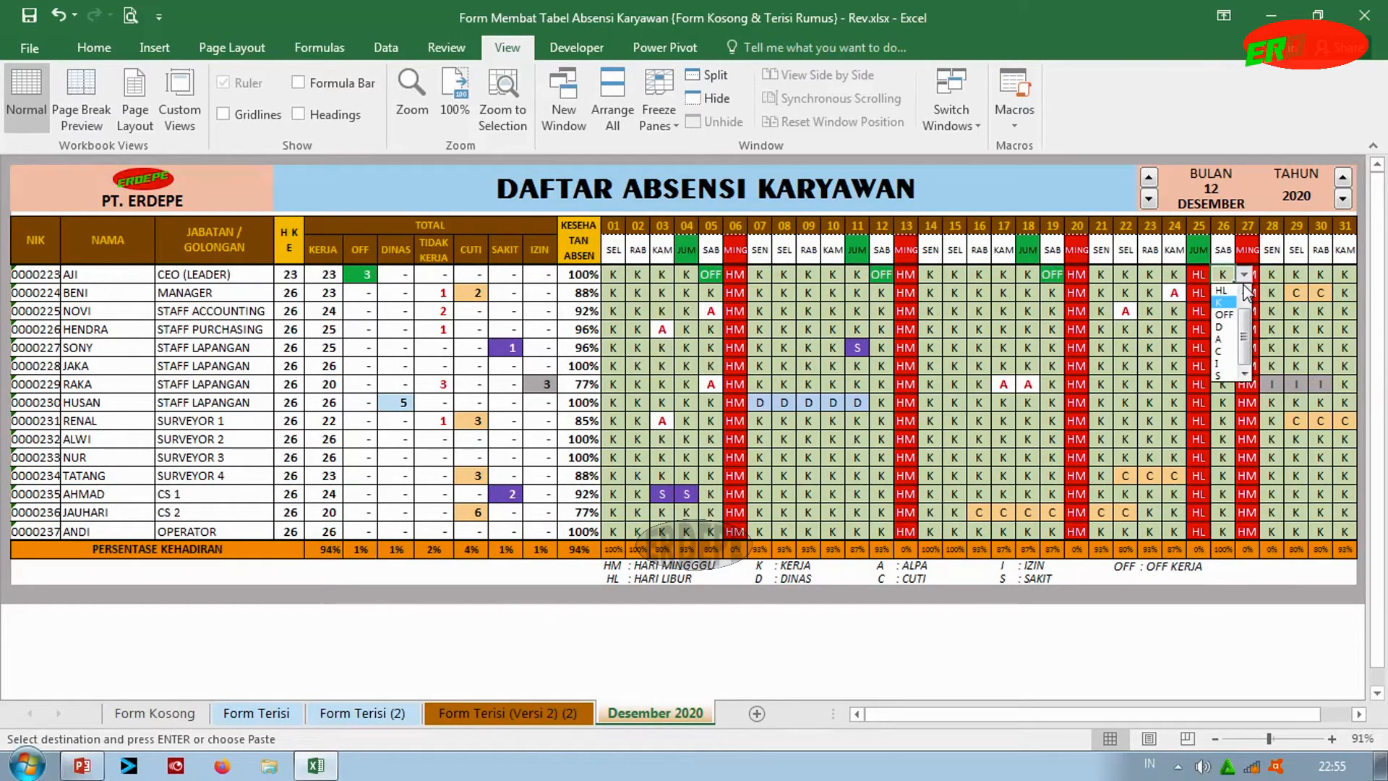
{"action": "left_click", "coordinate": [1221, 315]}
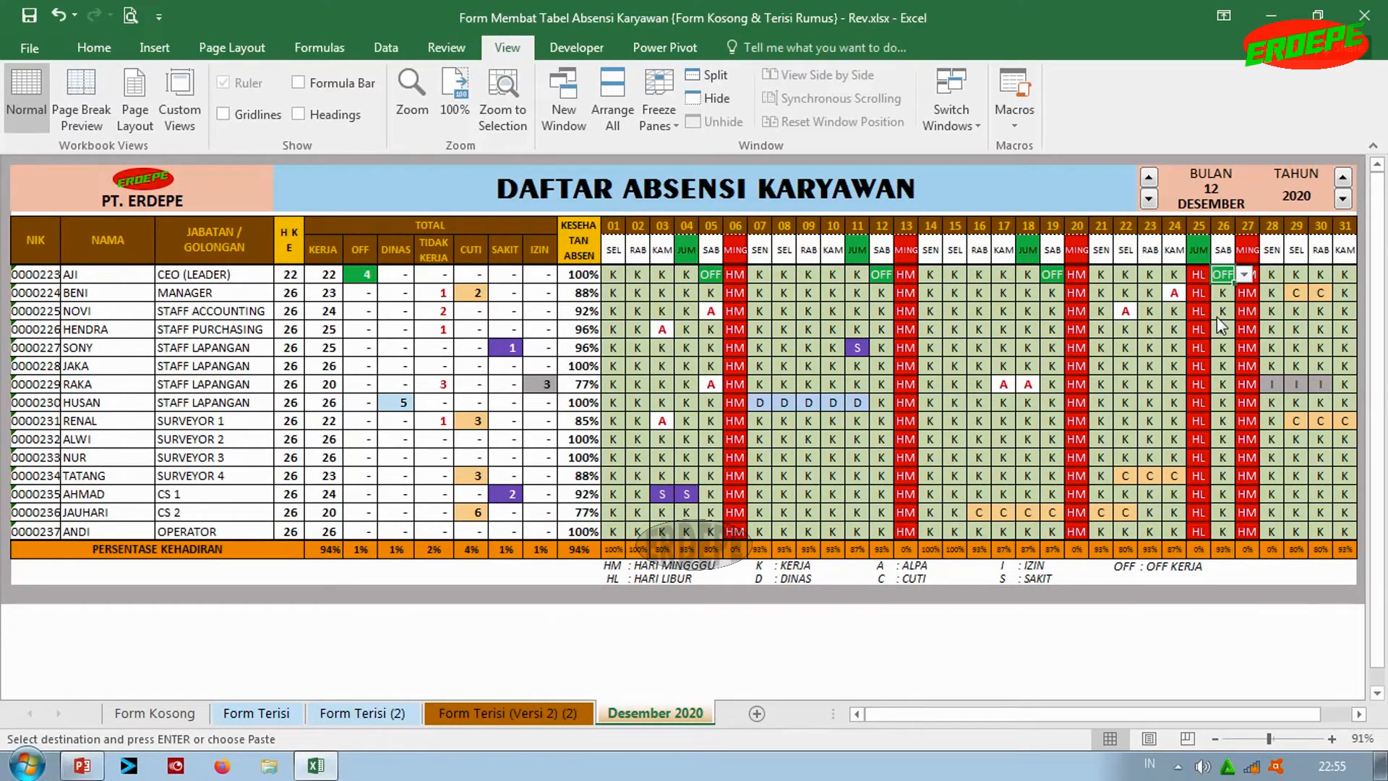
Check the CEO (LEADER) row's OFF, HKE and KESEHATAN ABSEN cells, and view the blank Form Terisi (Versi 2) (2) sheet
{"action": "left_click", "coordinate": [350, 278]}
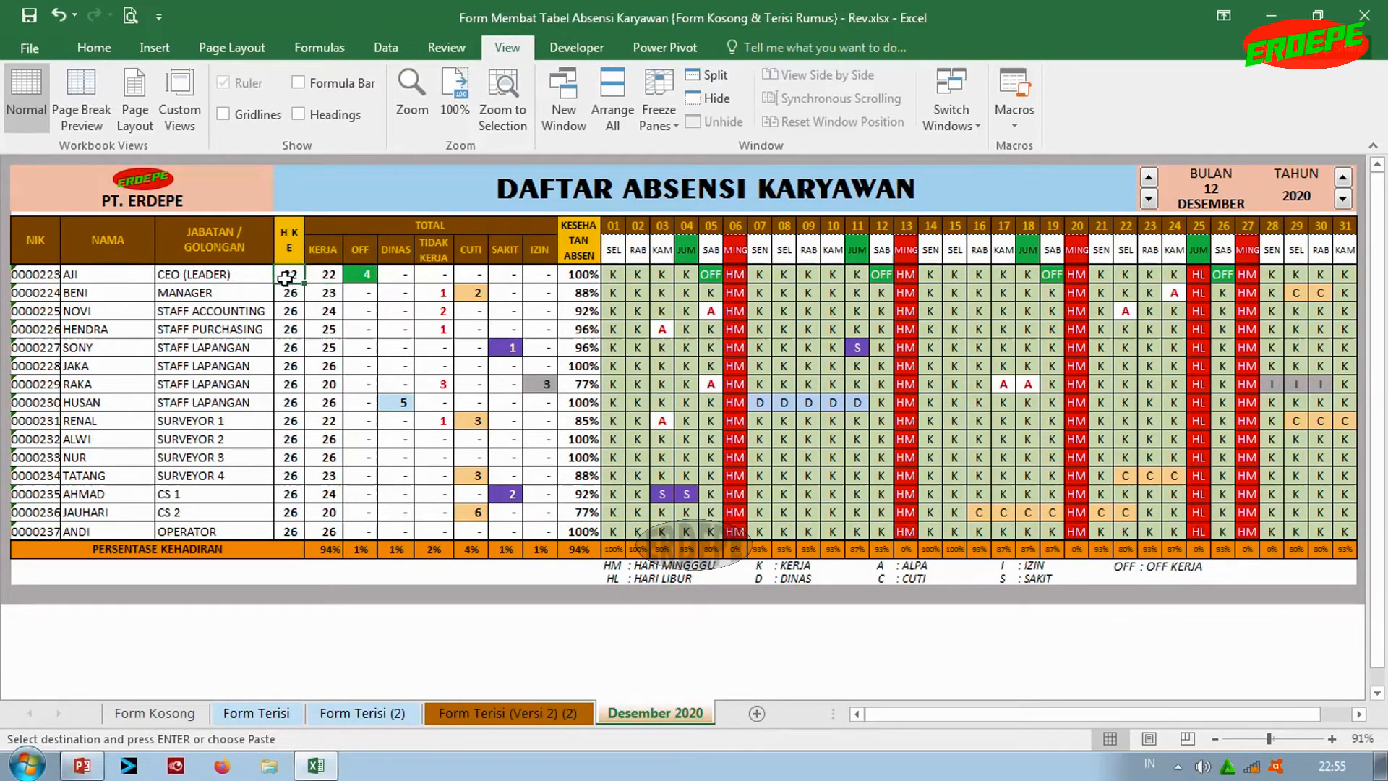
{"action": "left_click", "coordinate": [579, 274]}
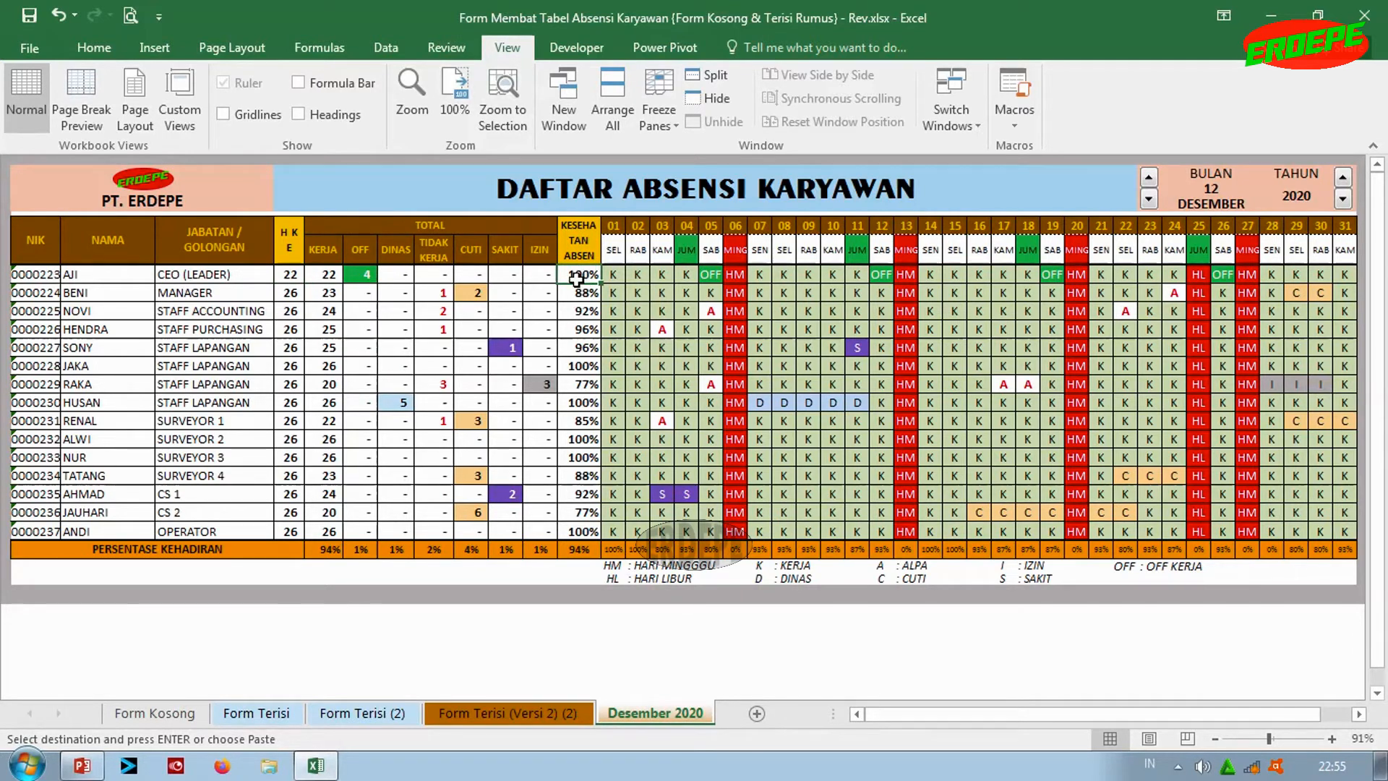
{"action": "key", "text": "Escape"}
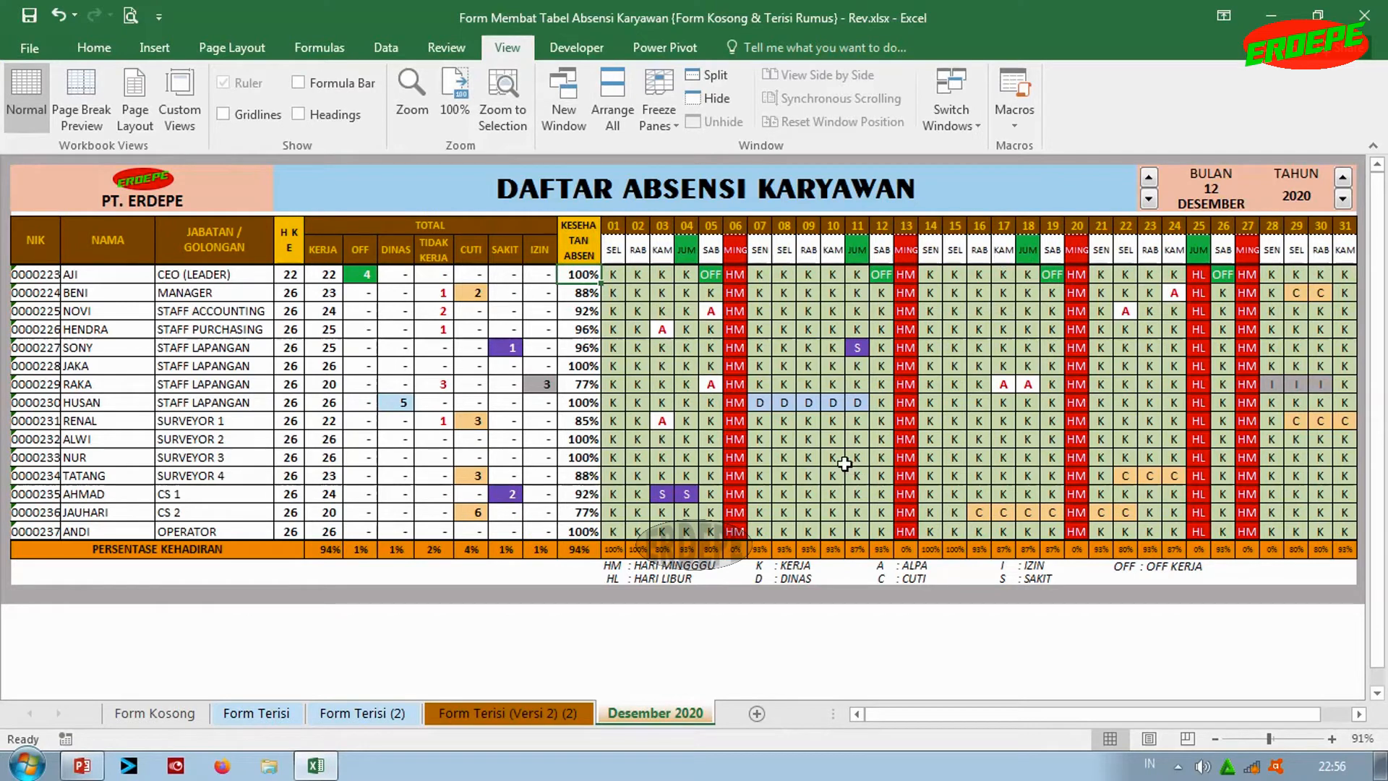
{"action": "left_click", "coordinate": [162, 402]}
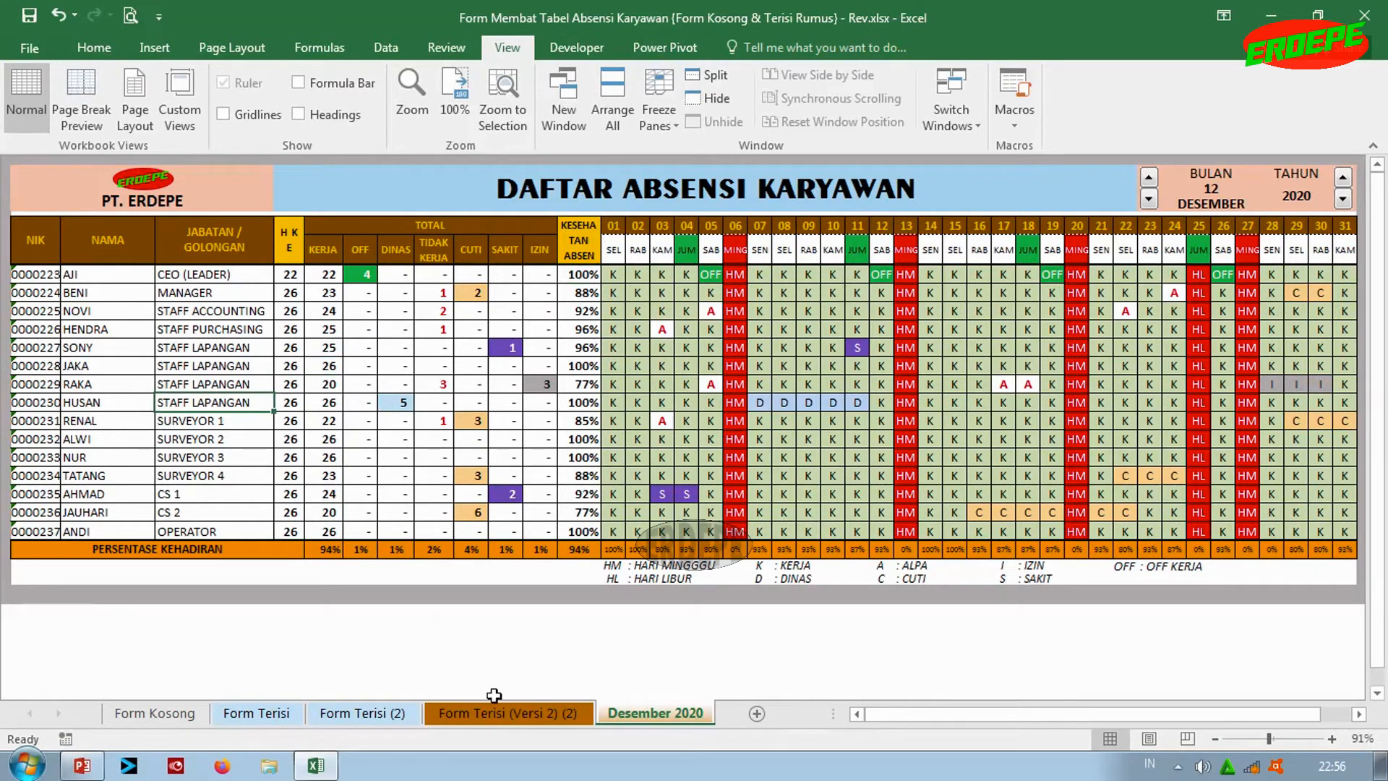
{"action": "key", "text": "ctrl+Page_Up"}
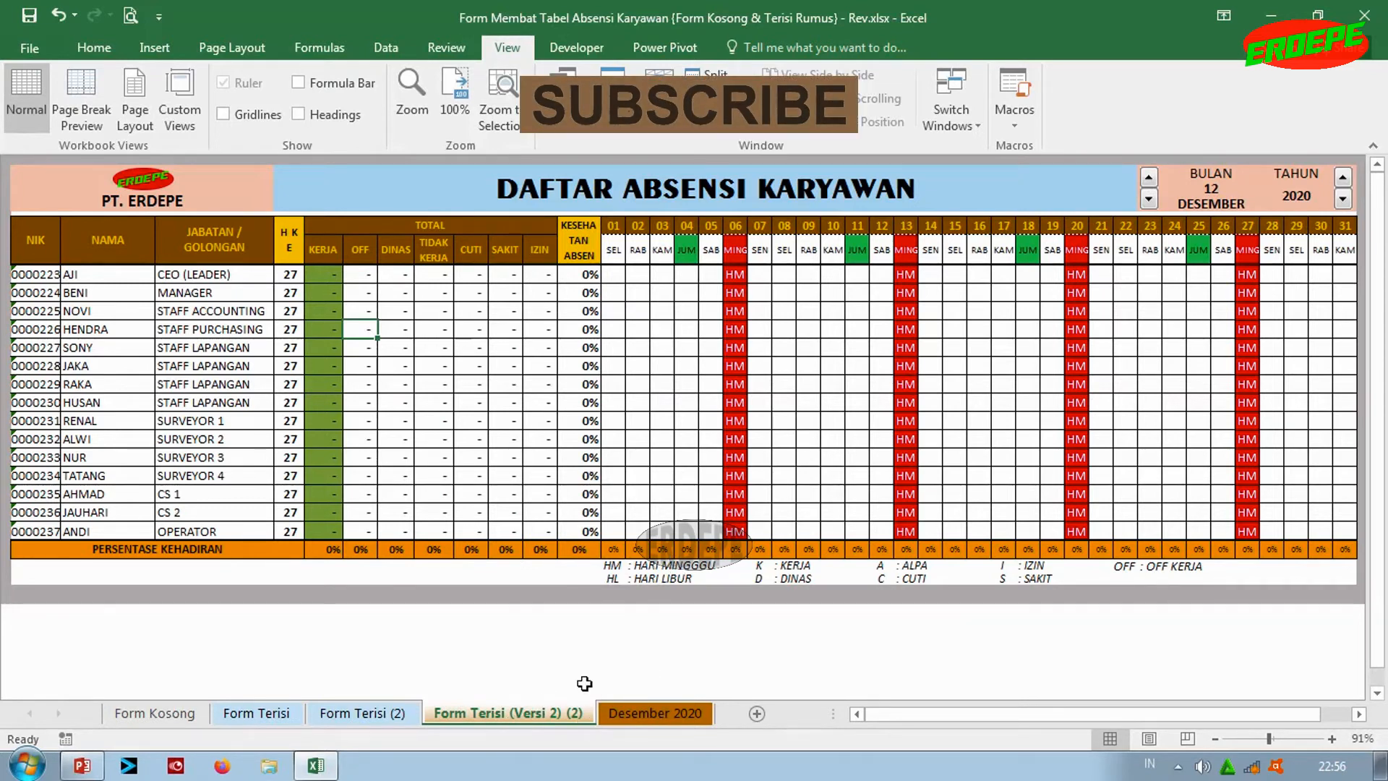
Duplicate the Form Terisi (Versi 2) (2) sheet to the end of the workbook and rename the copy Januari 2021
{"action": "left_click", "coordinate": [614, 310]}
{"action": "left_click_drag", "start_coordinate": [578, 701], "coordinate": [522, 714]}
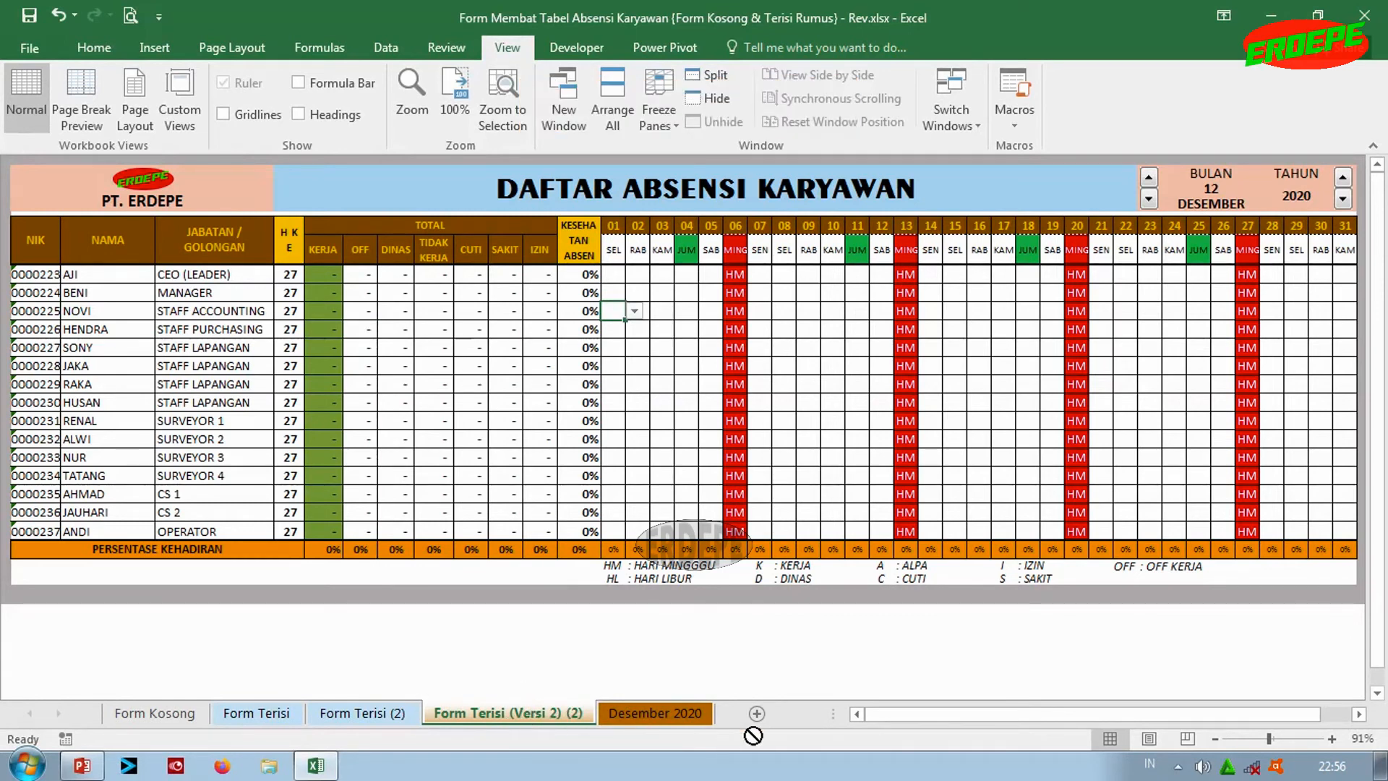
{"action": "left_click_drag", "start_coordinate": [735, 710], "coordinate": [739, 710]}
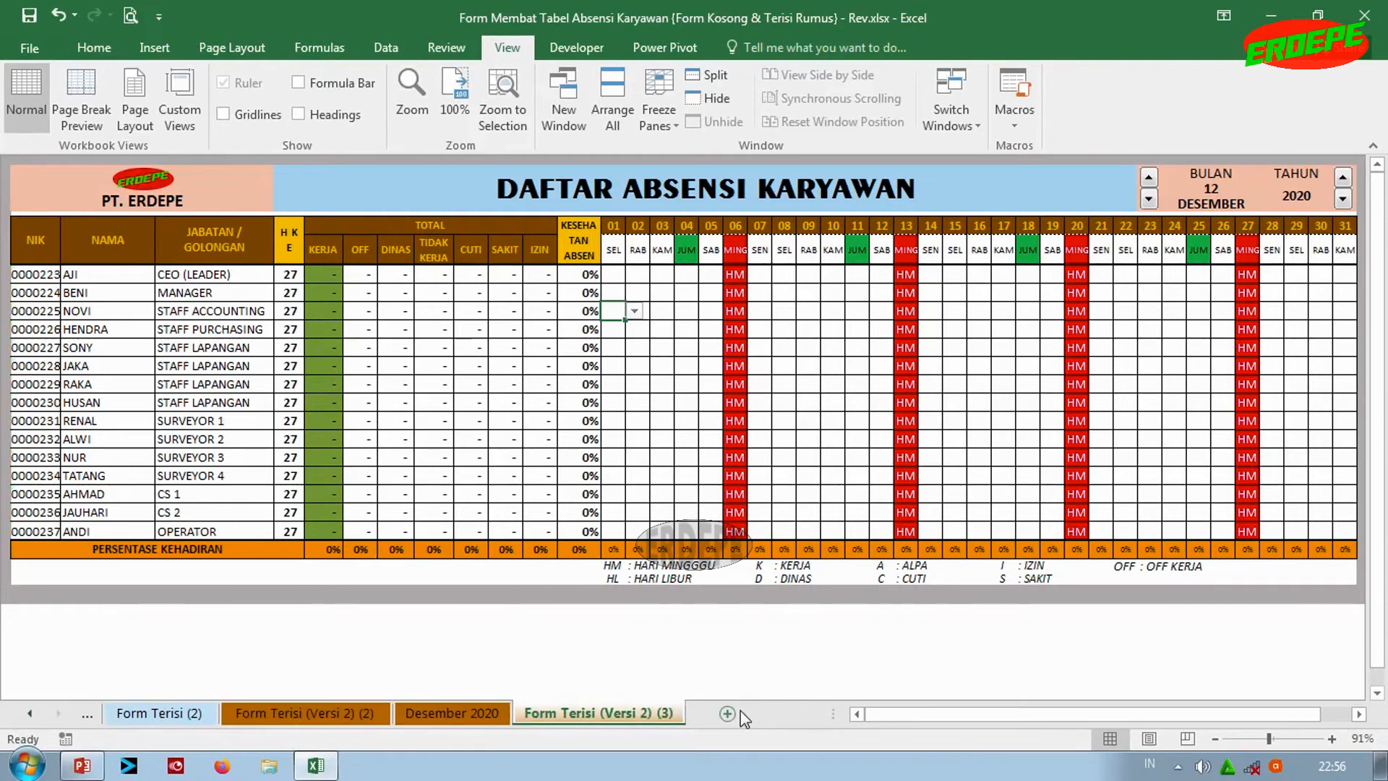
{"action": "double_click", "coordinate": [634, 716]}
{"action": "type", "text": "J"}
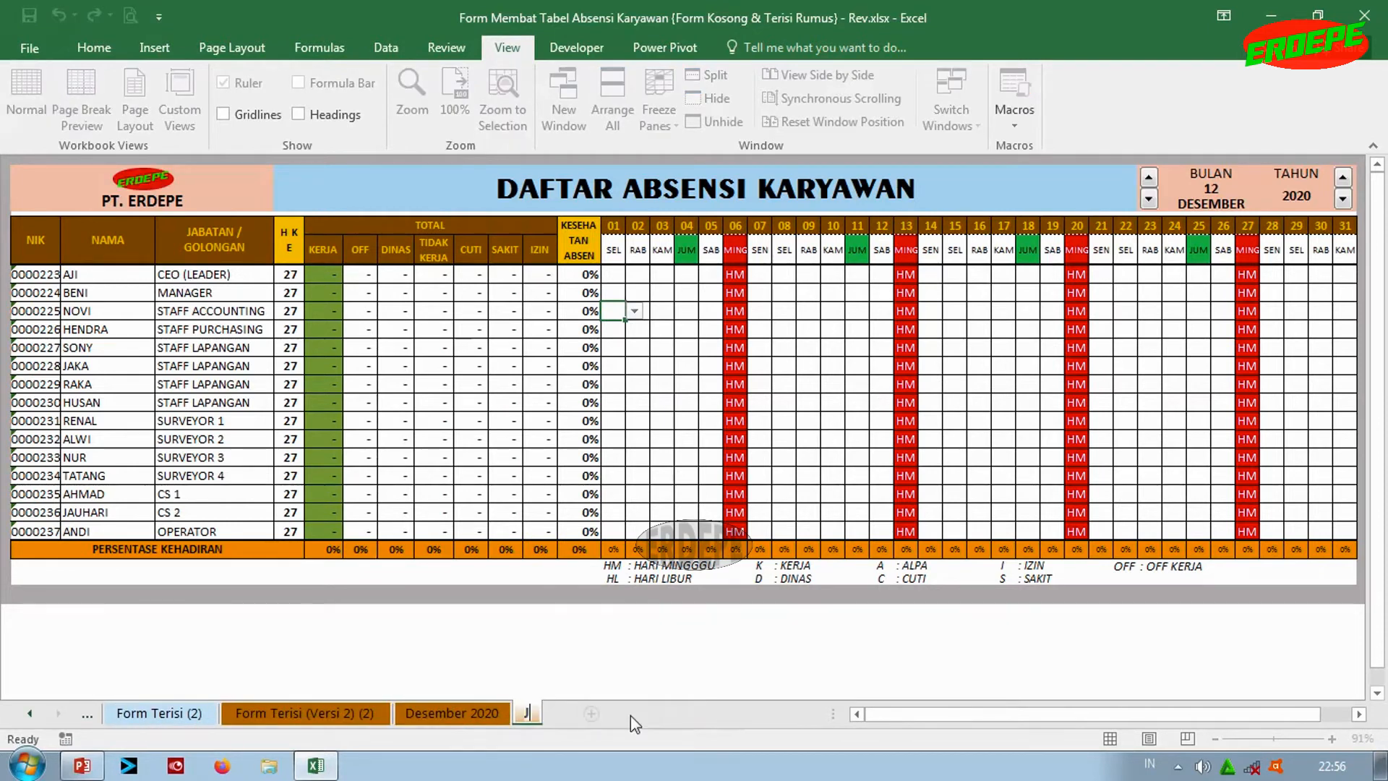
{"action": "type", "text": "anuari 2021"}
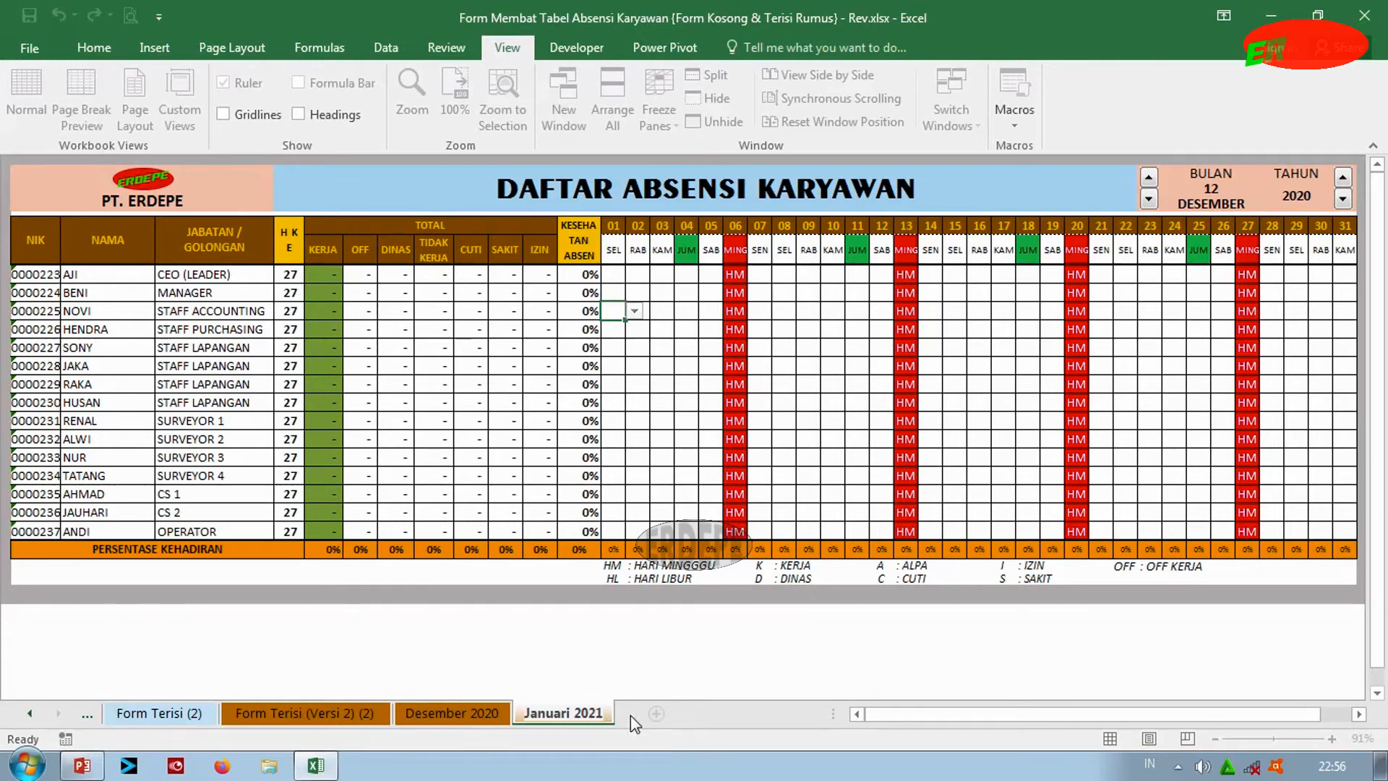
{"action": "left_click", "coordinate": [285, 614]}
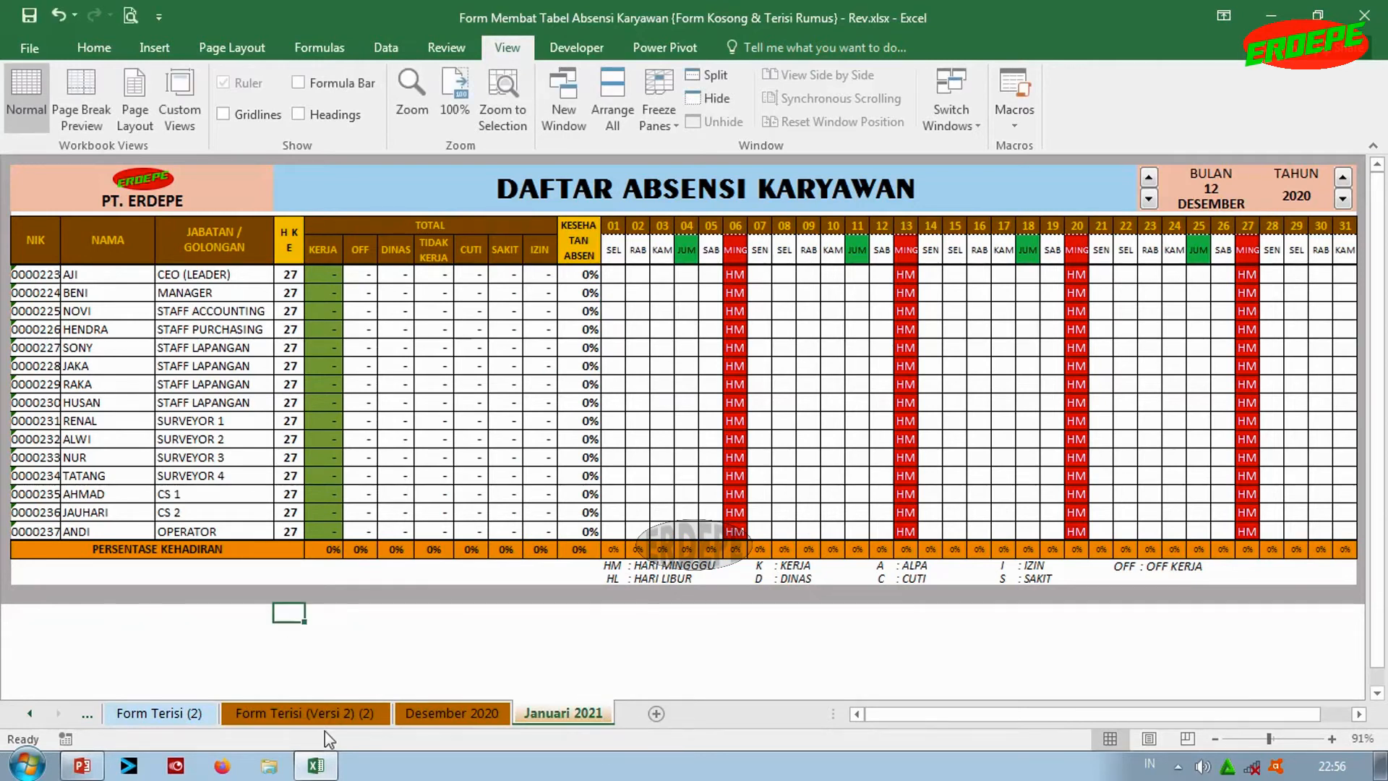
Set the tab color of the Form Terisi (Versi 2) (2) sheet to green
{"action": "left_click", "coordinate": [324, 714]}
{"action": "right_click", "coordinate": [305, 714]}
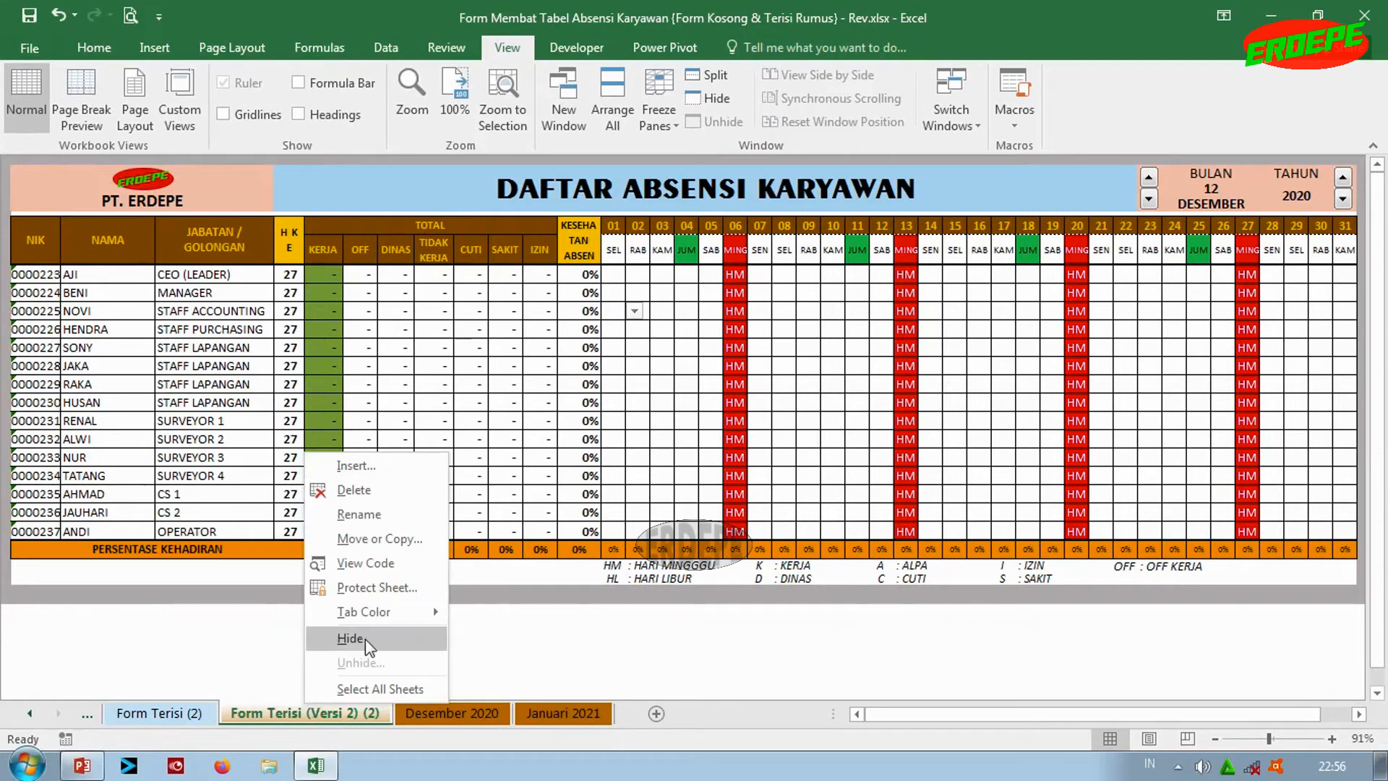
{"action": "mouse_move", "coordinate": [383, 621]}
{"action": "left_click", "coordinate": [524, 685]}
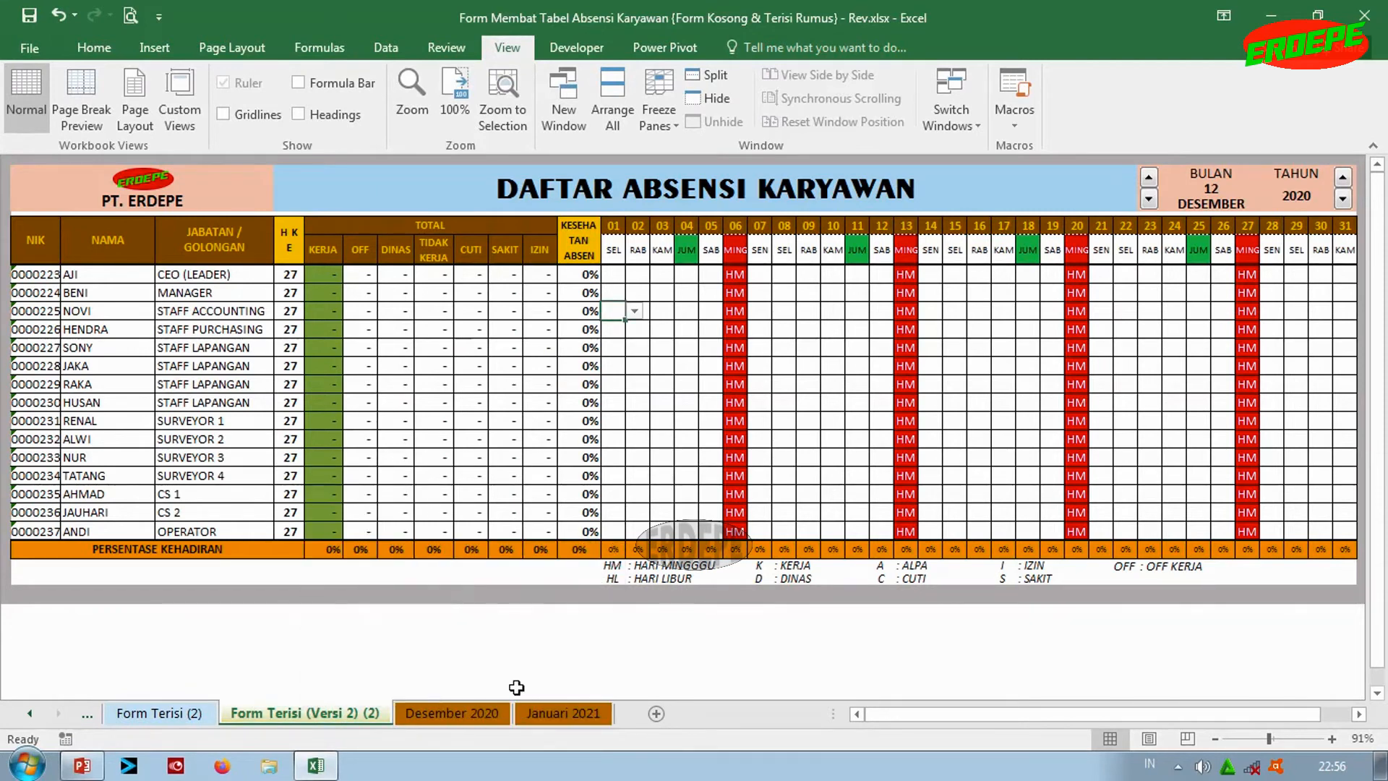
Clear all attendance cells for days 01 to 31 on Desember 2020 and compare them with the blank Form Terisi (Versi 2) (2) sheet
{"action": "left_click", "coordinate": [453, 716]}
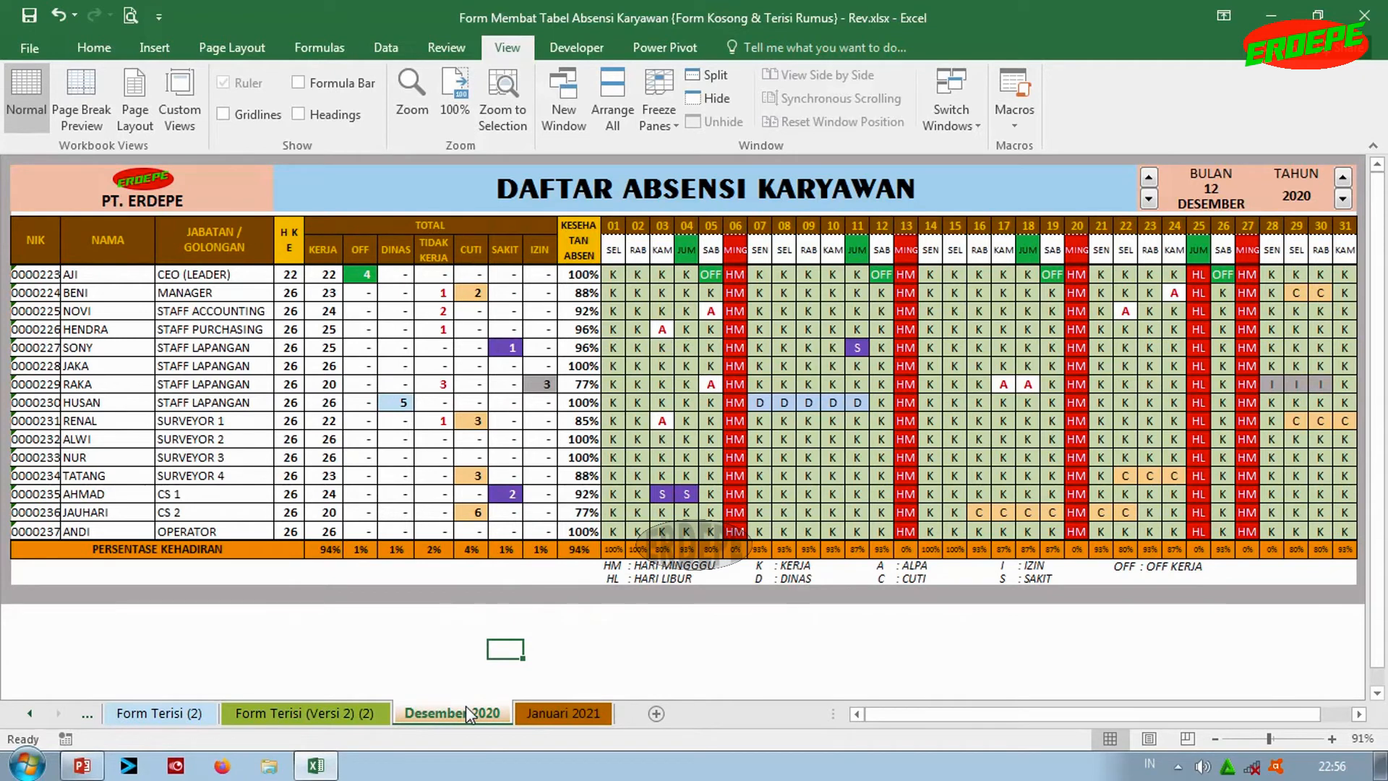
{"action": "left_click_drag", "start_coordinate": [613, 274], "coordinate": [1345, 523]}
{"action": "key", "text": "Delete"}
{"action": "left_click_drag", "start_coordinate": [726, 274], "coordinate": [738, 530]}
{"action": "left_click_drag", "start_coordinate": [736, 274], "coordinate": [738, 495]}
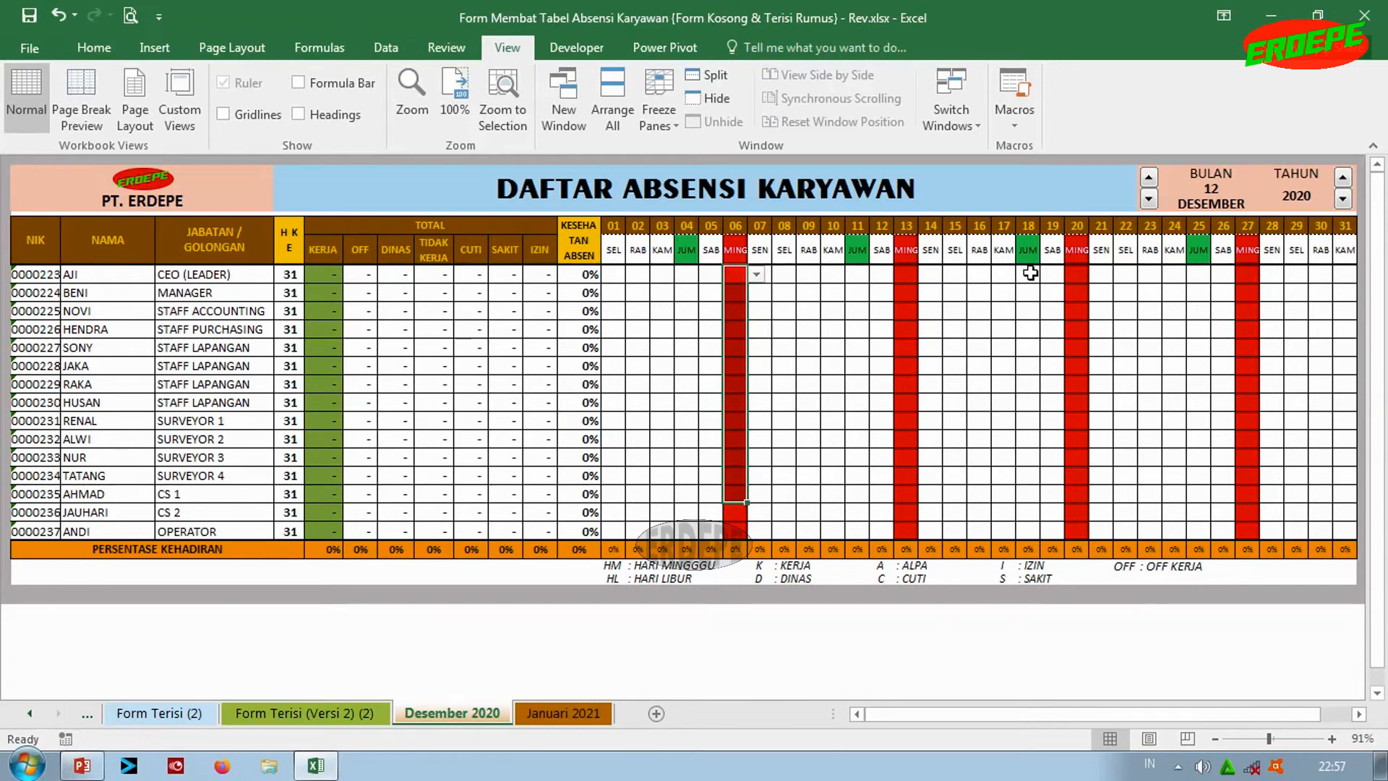
{"action": "left_click", "coordinate": [321, 714]}
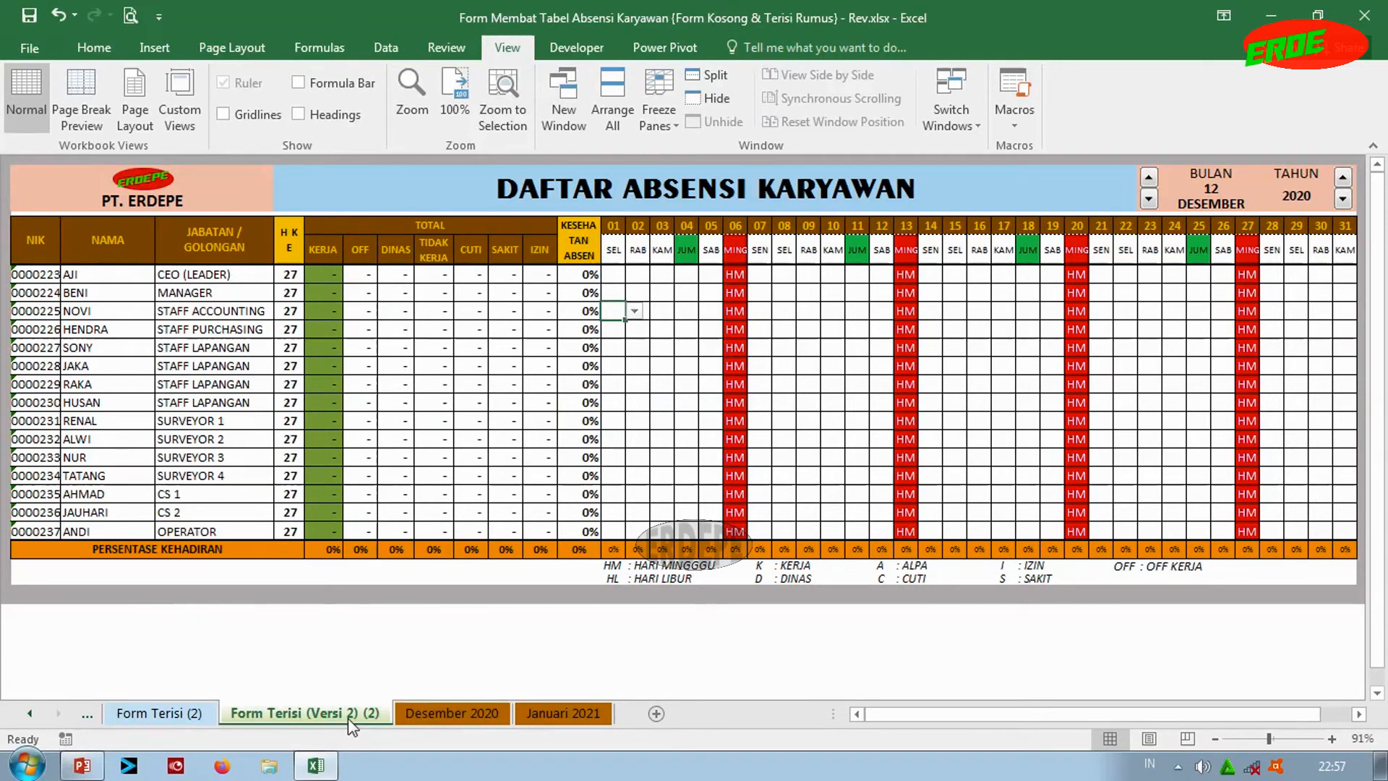
{"action": "left_click", "coordinate": [611, 292]}
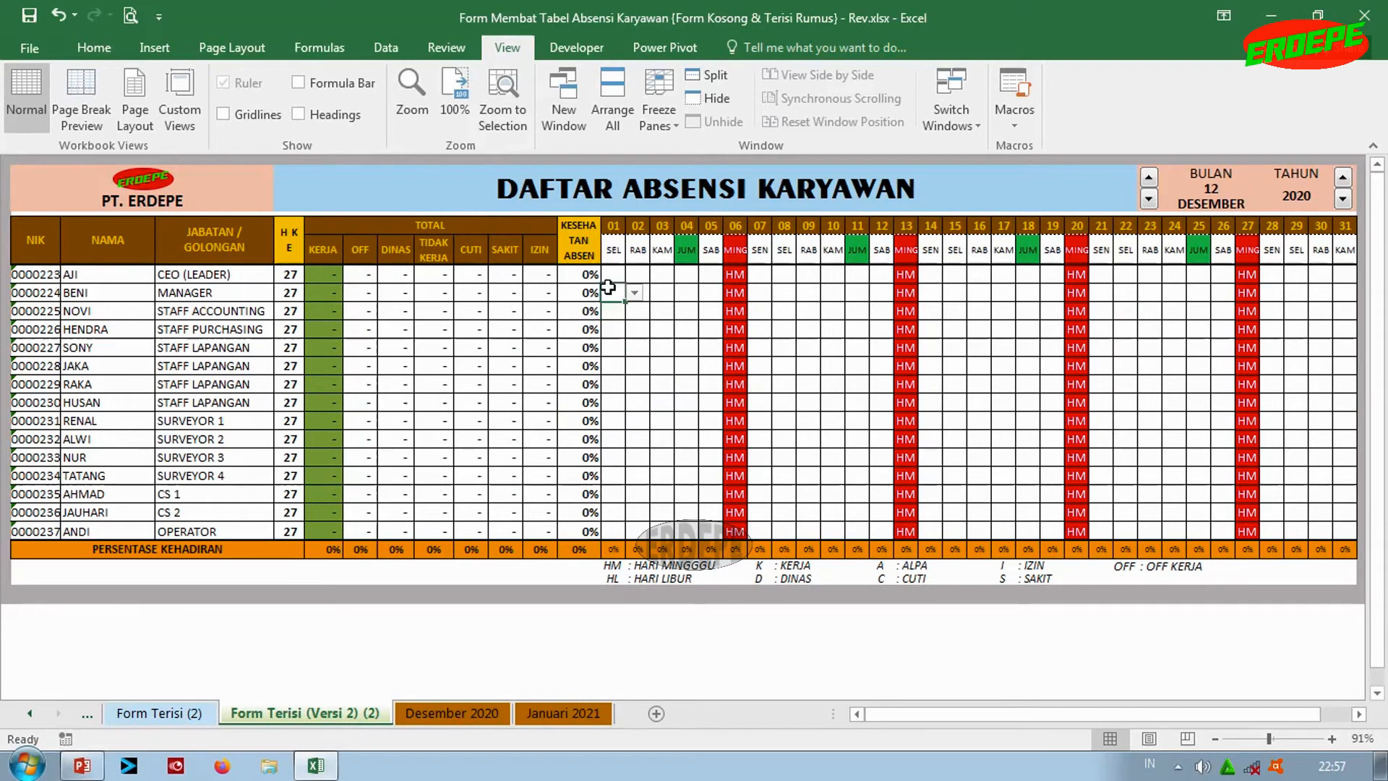
{"action": "left_click", "coordinate": [609, 275]}
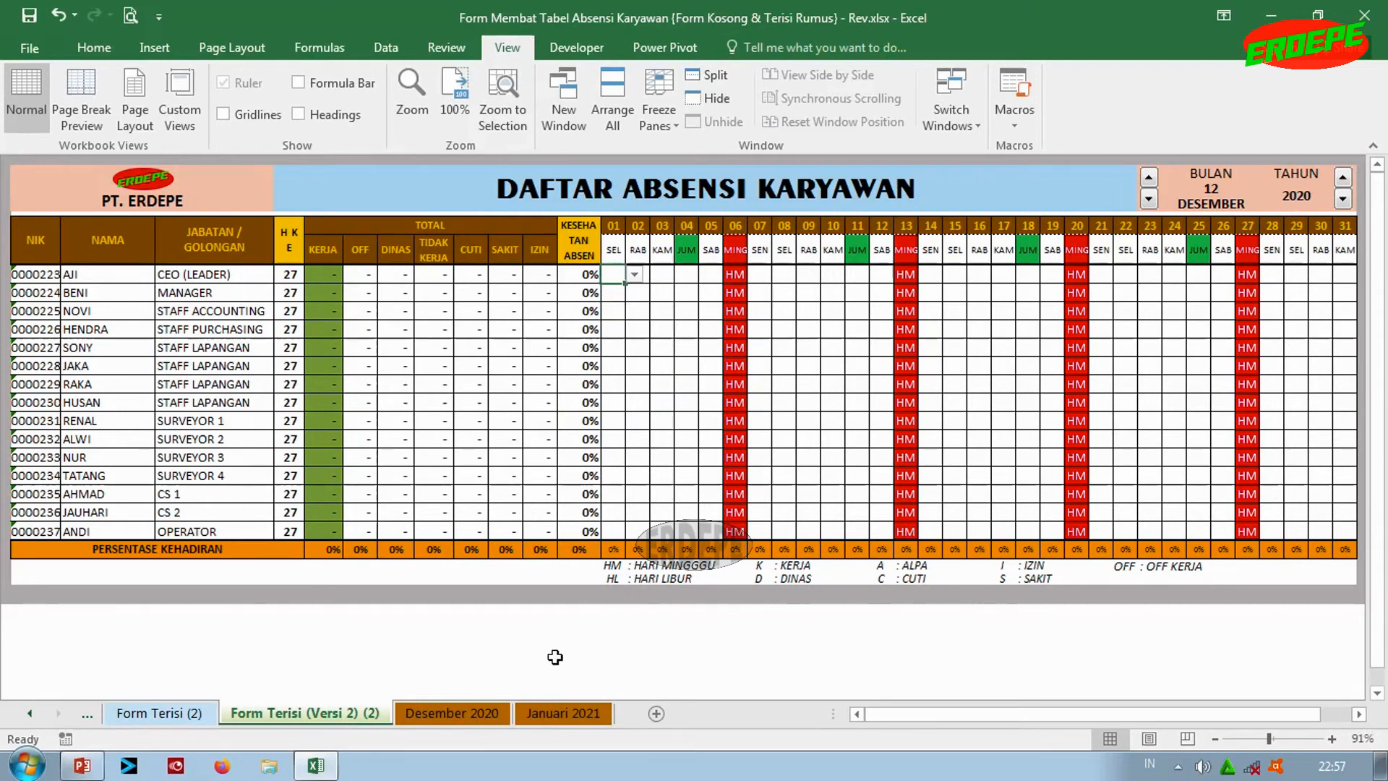
Set the Januari 2021 sheet's year to 2021 and its month to 1 JANUARI
{"action": "left_click", "coordinate": [556, 713]}
{"action": "left_click", "coordinate": [602, 264]}
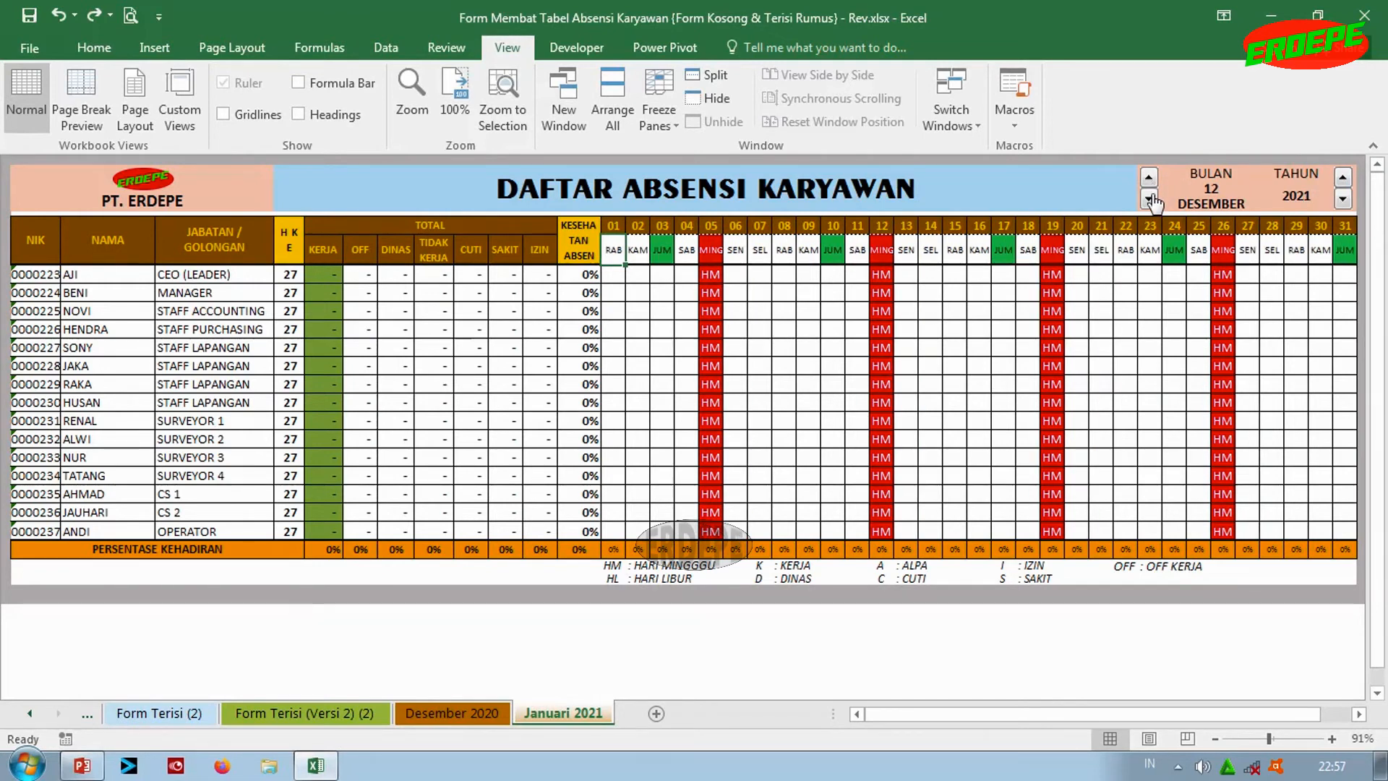
{"action": "left_click_drag", "start_coordinate": [1149, 199], "coordinate": [1153, 203]}
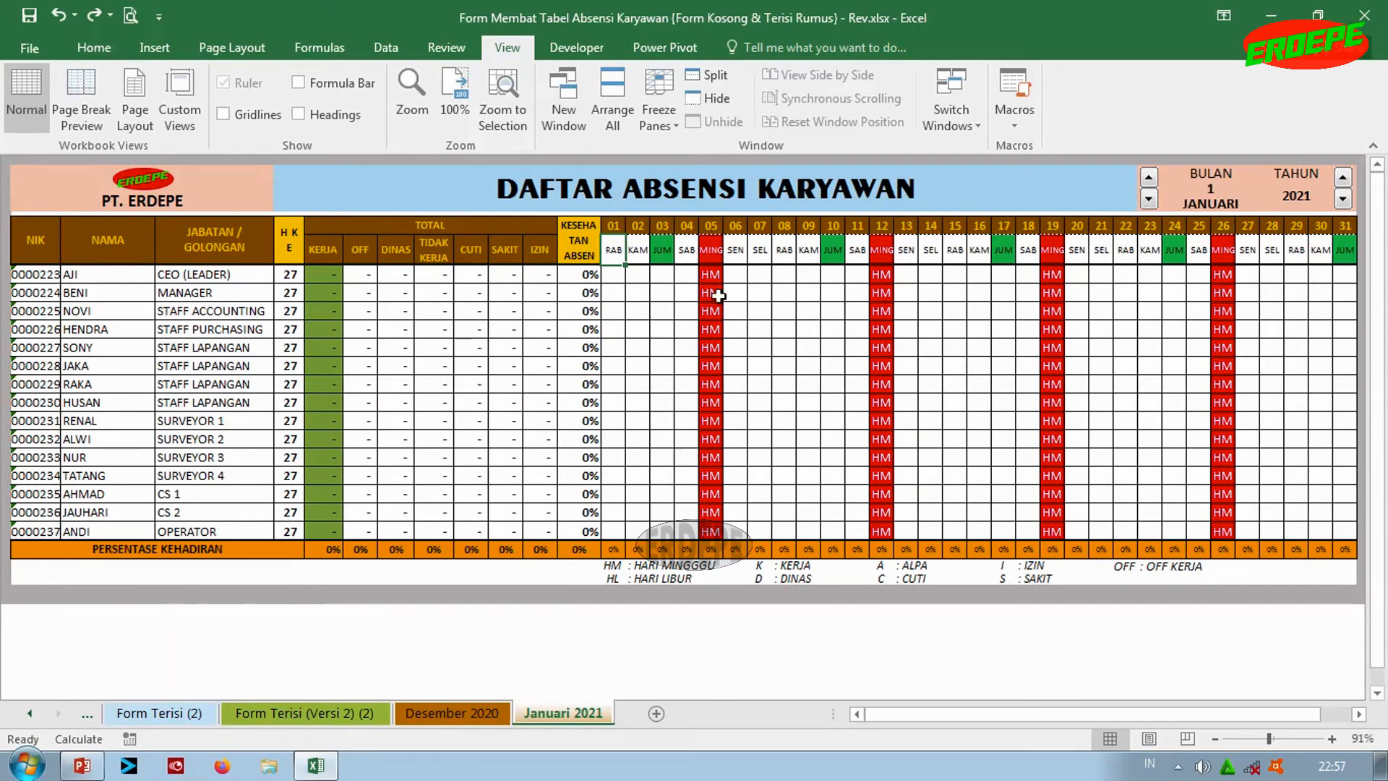
{"action": "left_click", "coordinate": [756, 291]}
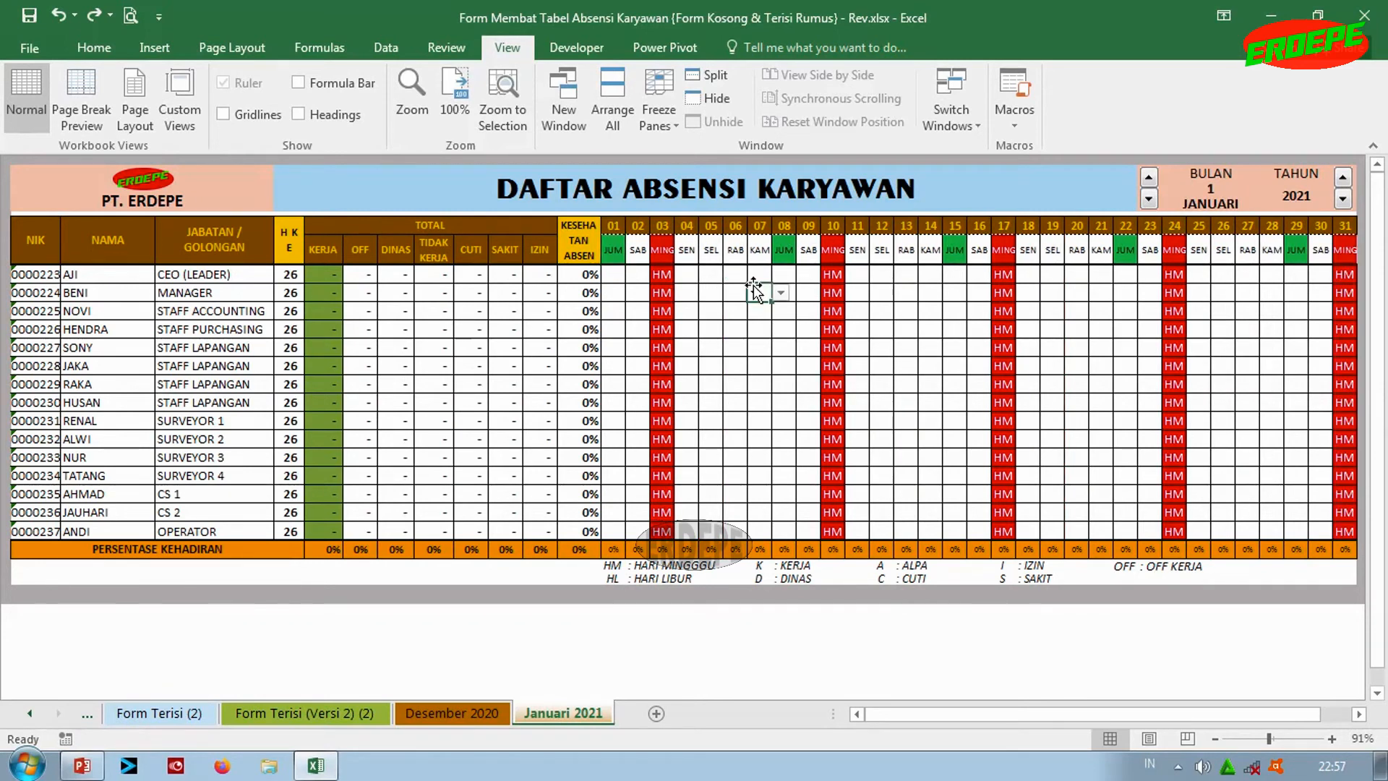
Examine the HM entries and the header cells of day 03 on the Januari 2021 sheet
{"action": "left_click_drag", "start_coordinate": [659, 273], "coordinate": [661, 531]}
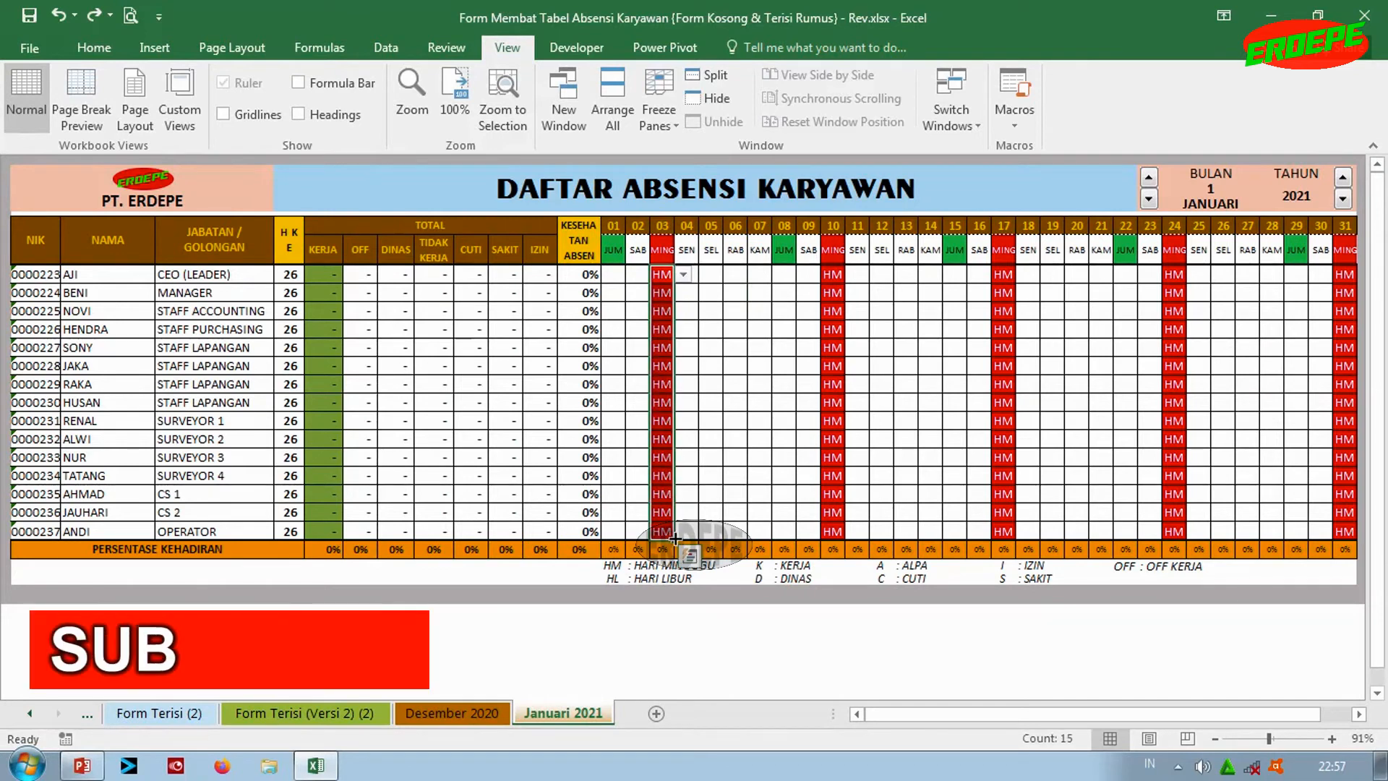
{"action": "left_click", "coordinate": [664, 224]}
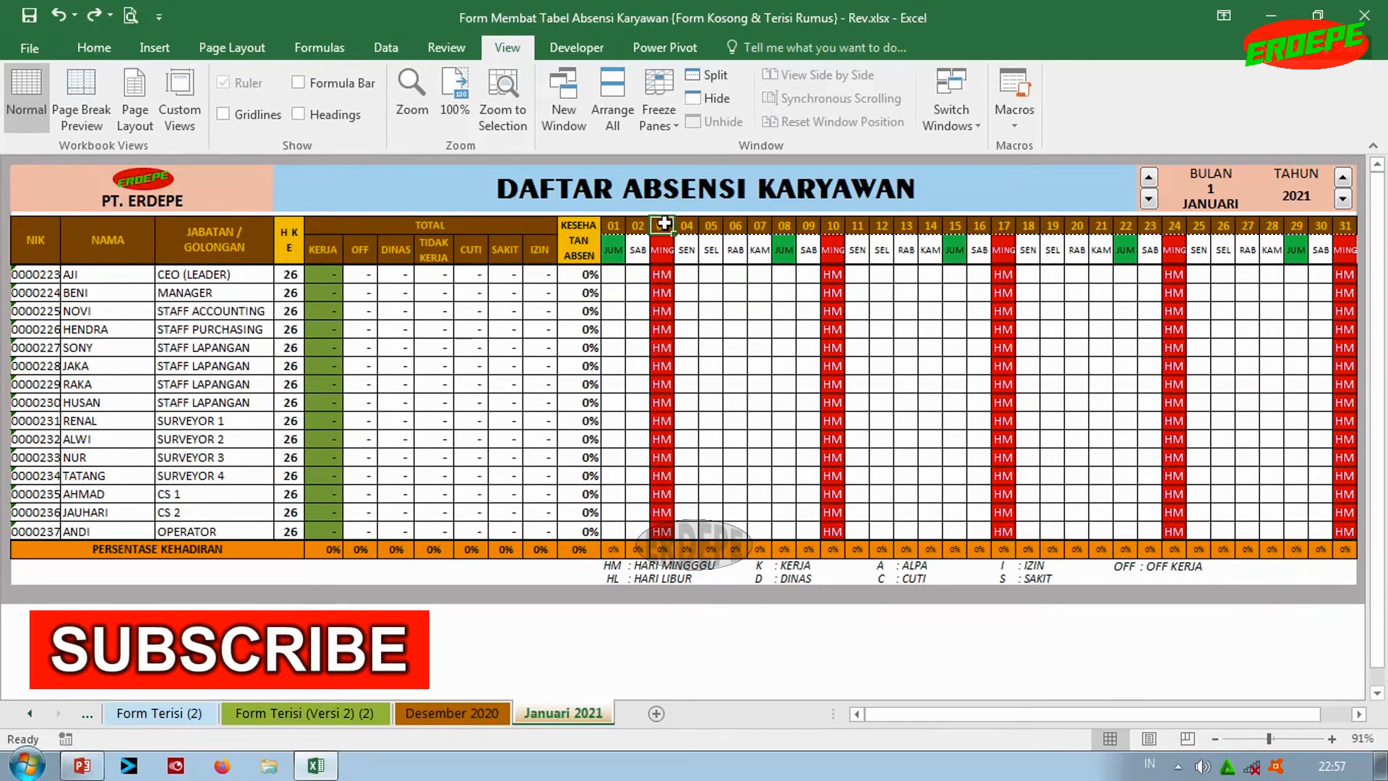
{"action": "left_click", "coordinate": [661, 239]}
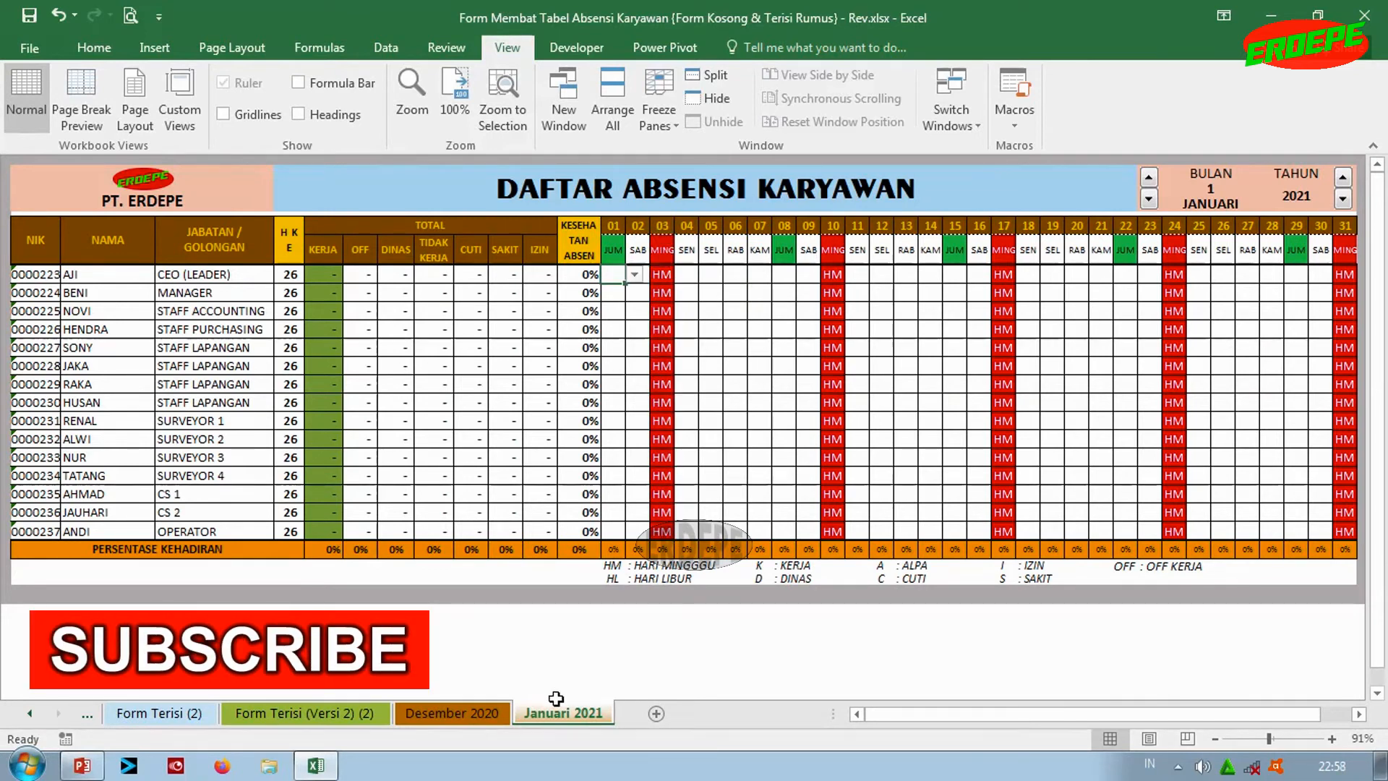
{"action": "left_click", "coordinate": [685, 294]}
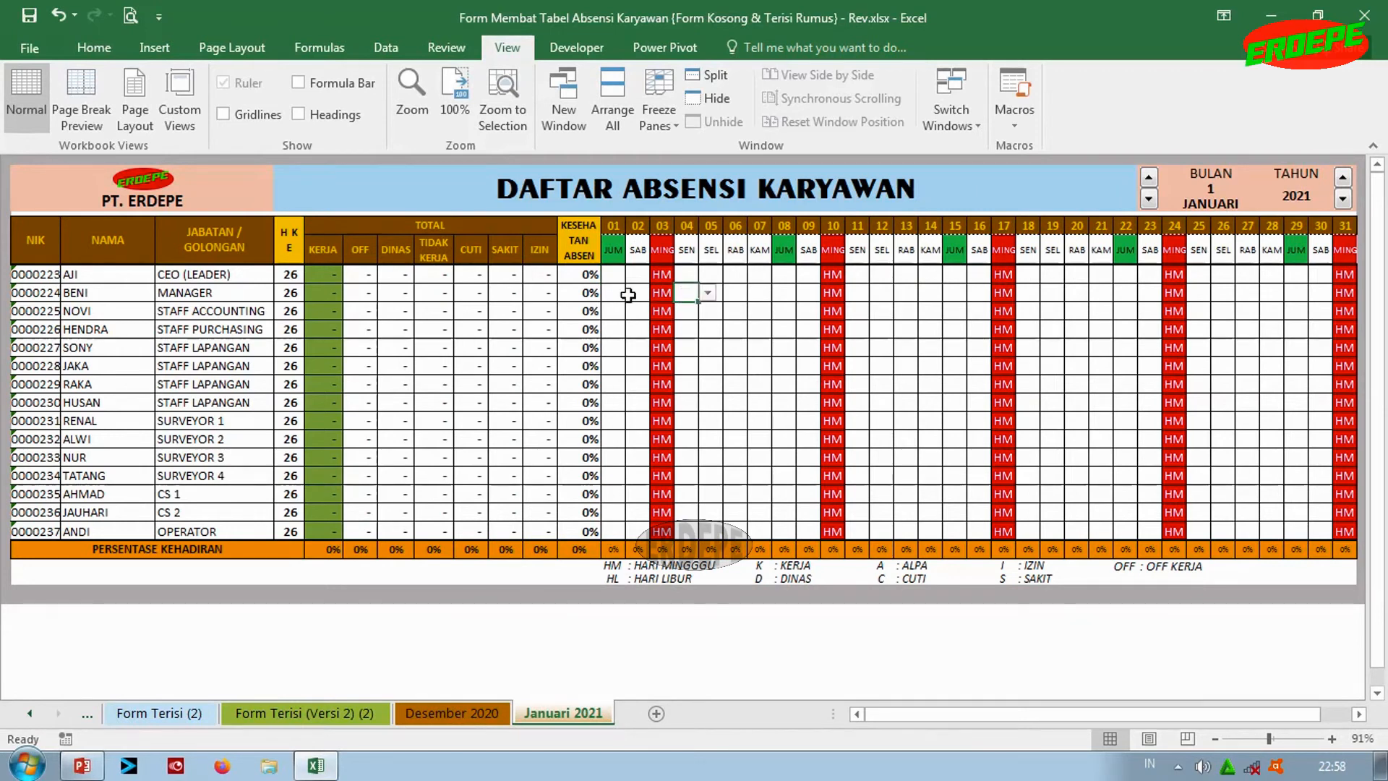
Set days 02 and 09 in the CEO (LEADER) row of Januari 2021 to OFF
{"action": "left_click", "coordinate": [640, 274]}
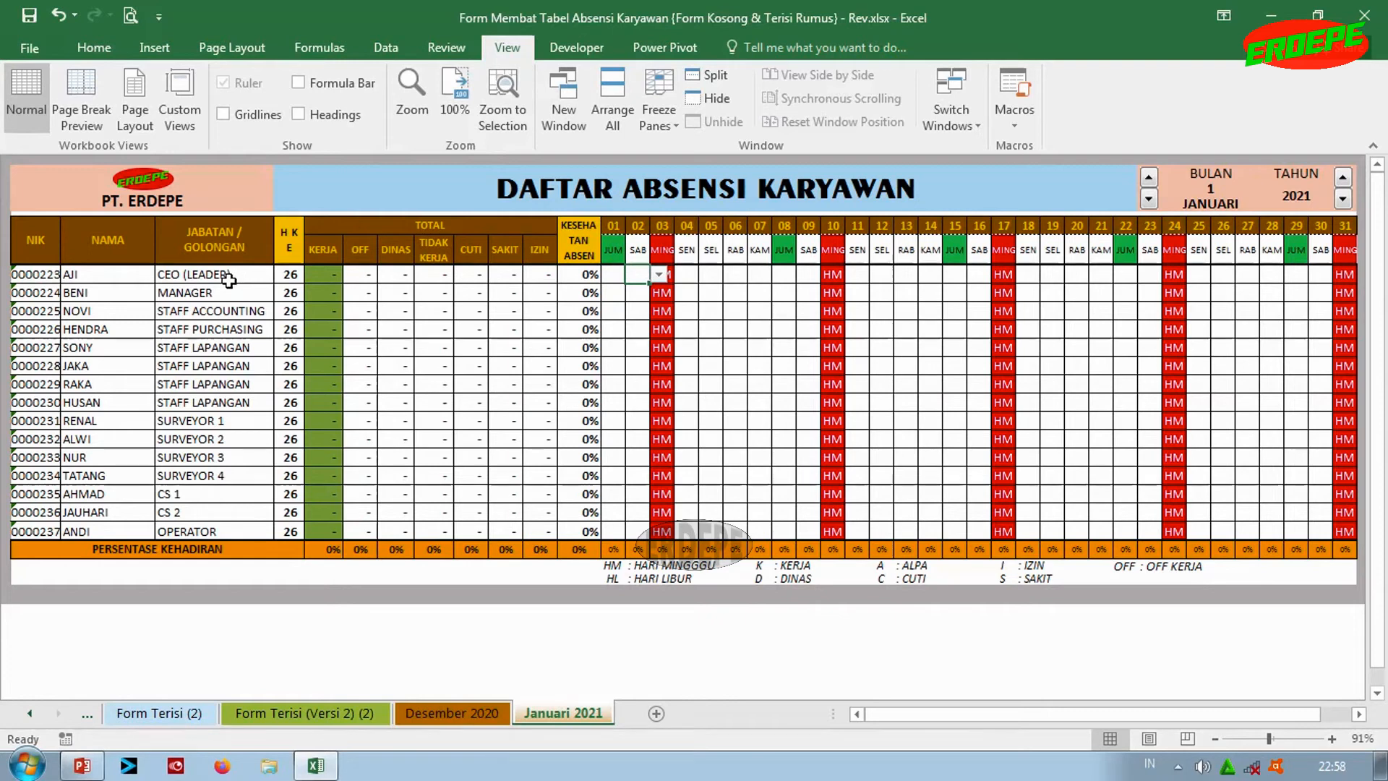
{"action": "left_click", "coordinate": [191, 278]}
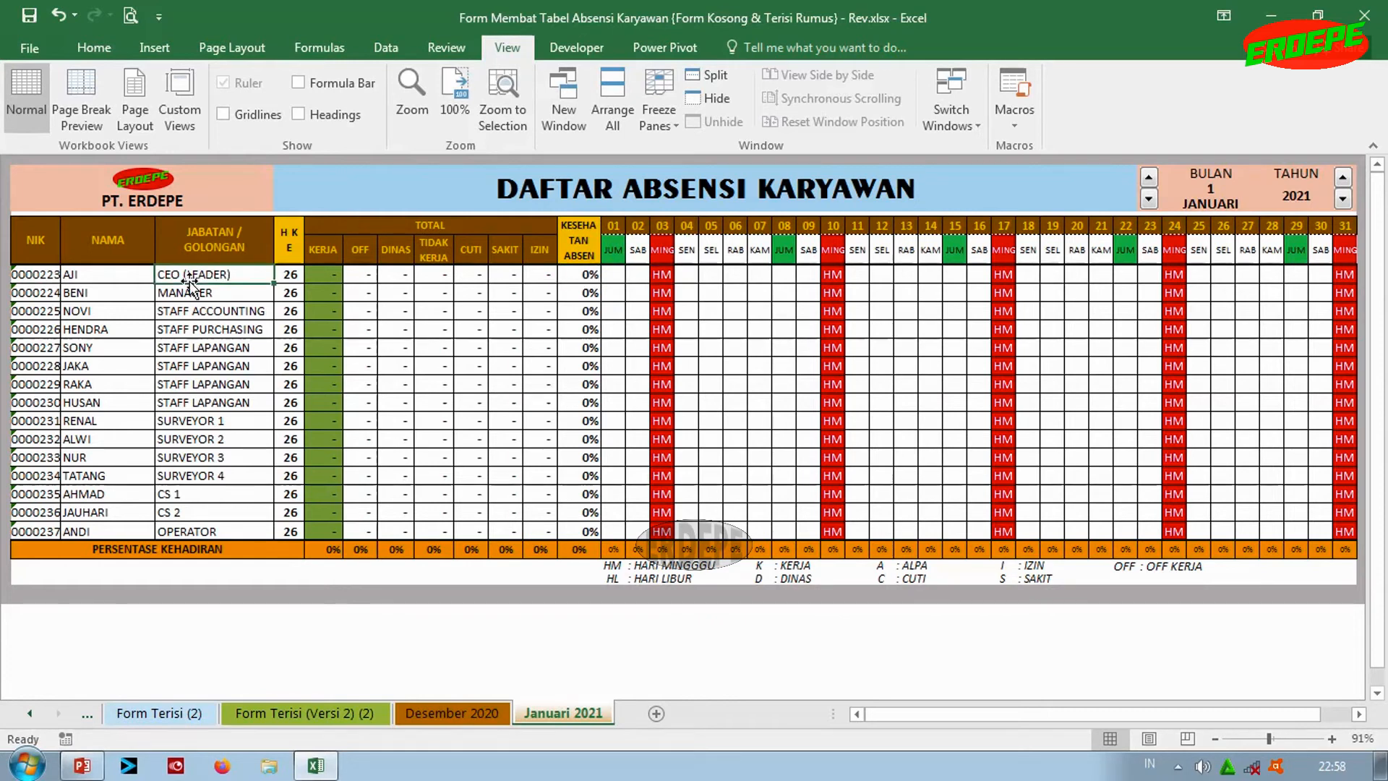
{"action": "left_click", "coordinate": [643, 274]}
{"action": "left_click", "coordinate": [659, 274]}
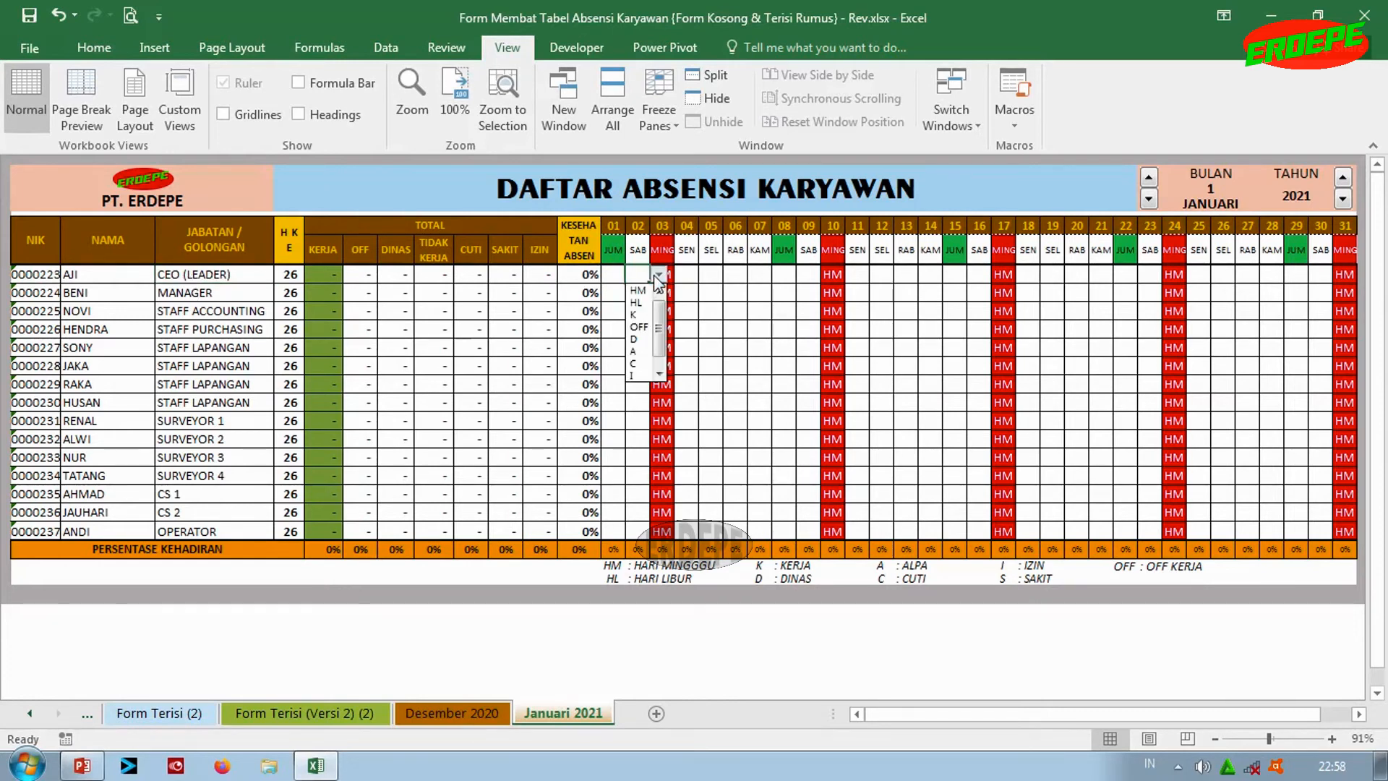
{"action": "left_click", "coordinate": [640, 327]}
{"action": "left_click", "coordinate": [810, 274]}
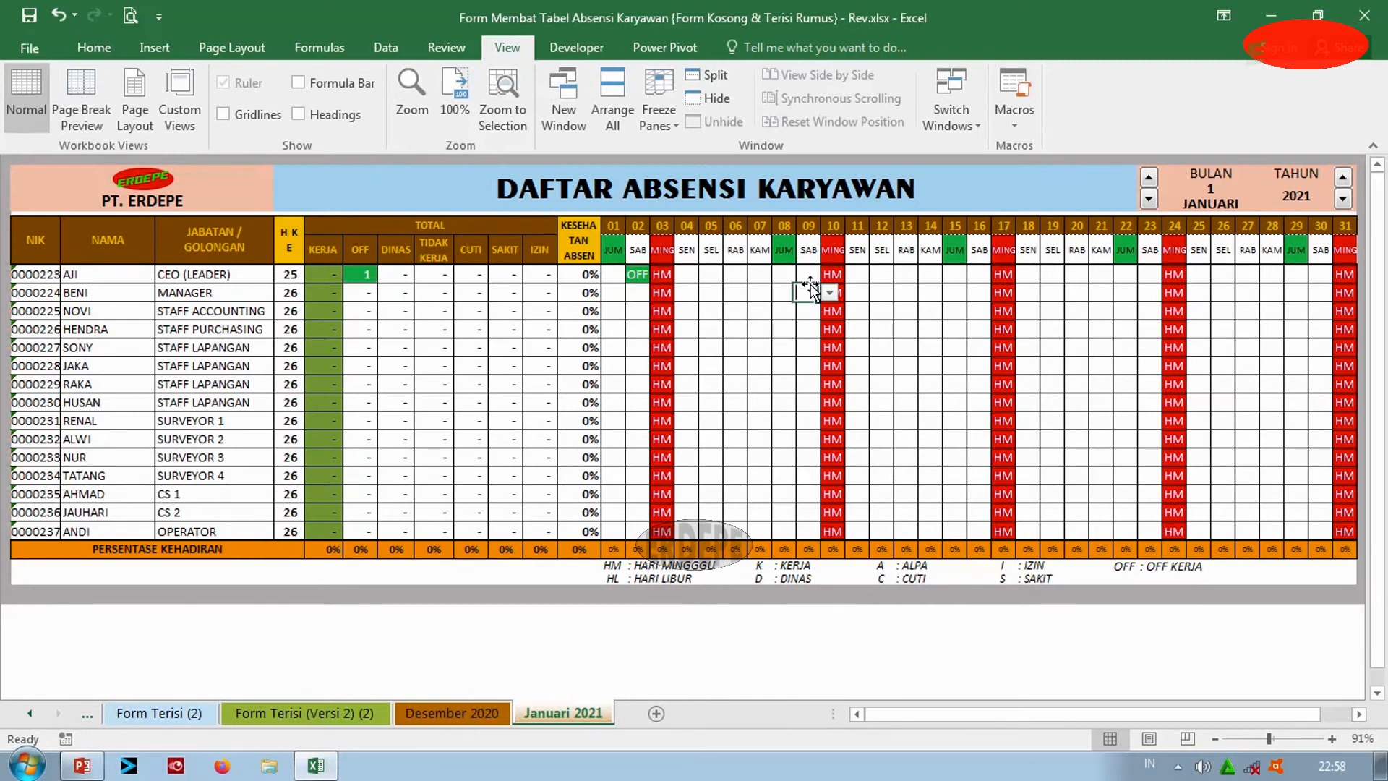
{"action": "left_click", "coordinate": [827, 275]}
{"action": "left_click", "coordinate": [824, 327]}
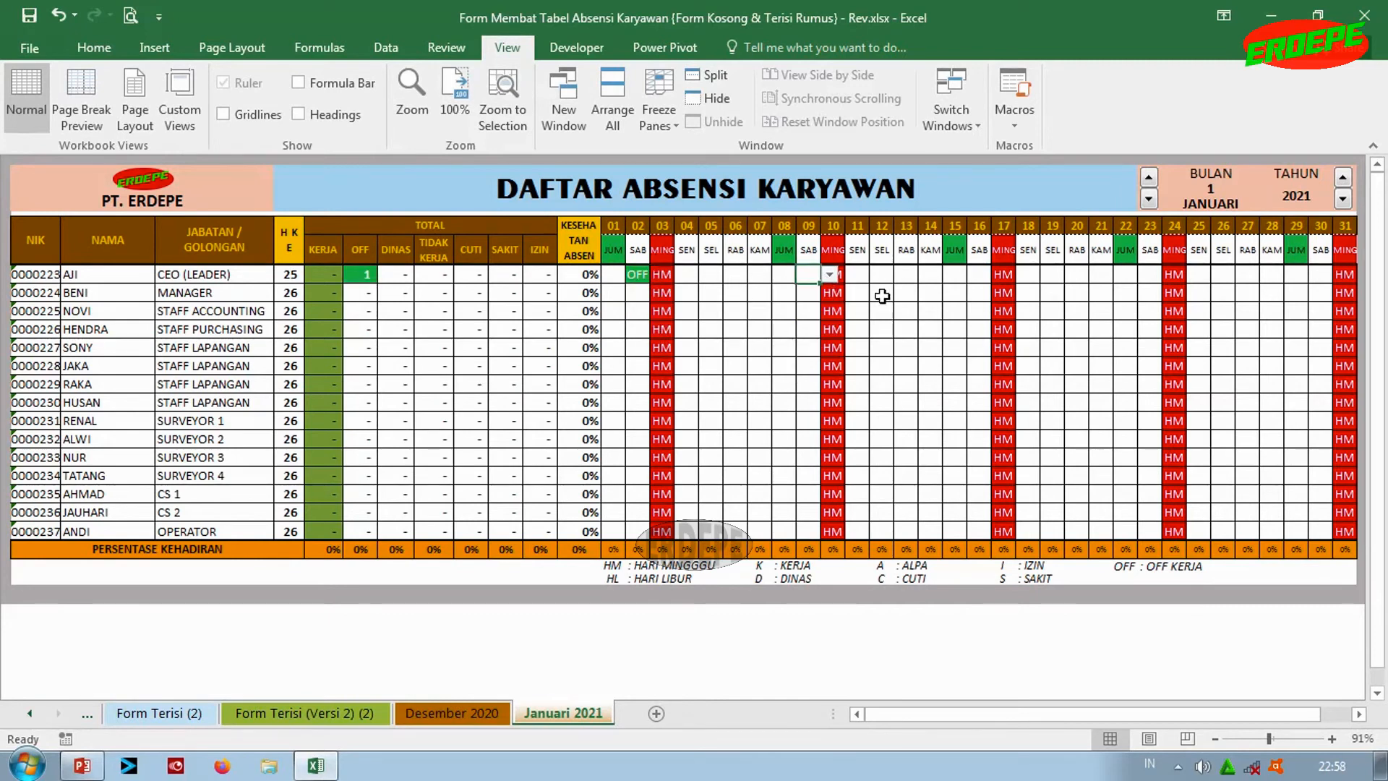
{"action": "left_click", "coordinate": [829, 274]}
{"action": "left_click", "coordinate": [818, 329]}
Set days 16 and 23 in the CEO (LEADER) row of Januari 2021 to OFF
{"action": "left_click", "coordinate": [974, 273]}
{"action": "left_click", "coordinate": [999, 274]}
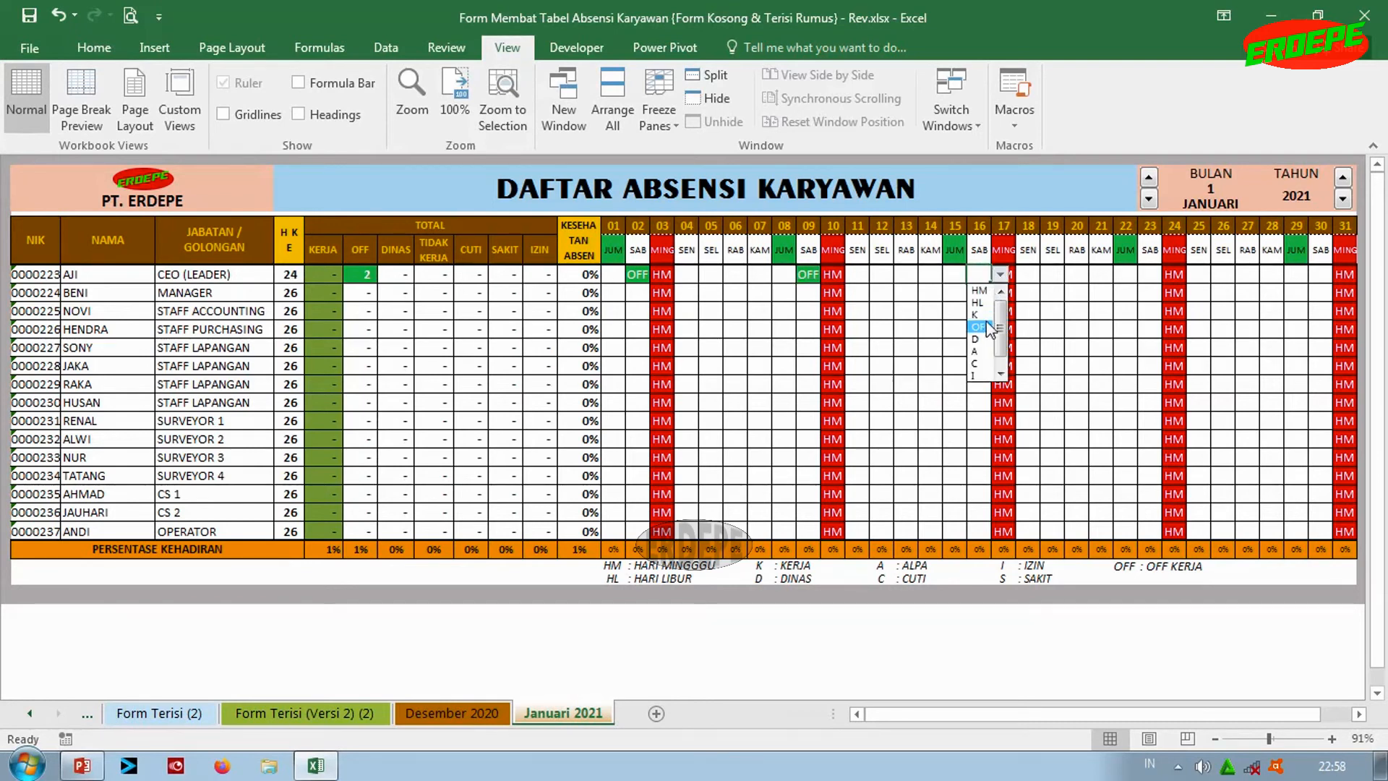
{"action": "left_click", "coordinate": [980, 328]}
{"action": "left_click", "coordinate": [1141, 274]}
{"action": "left_click", "coordinate": [1170, 274]}
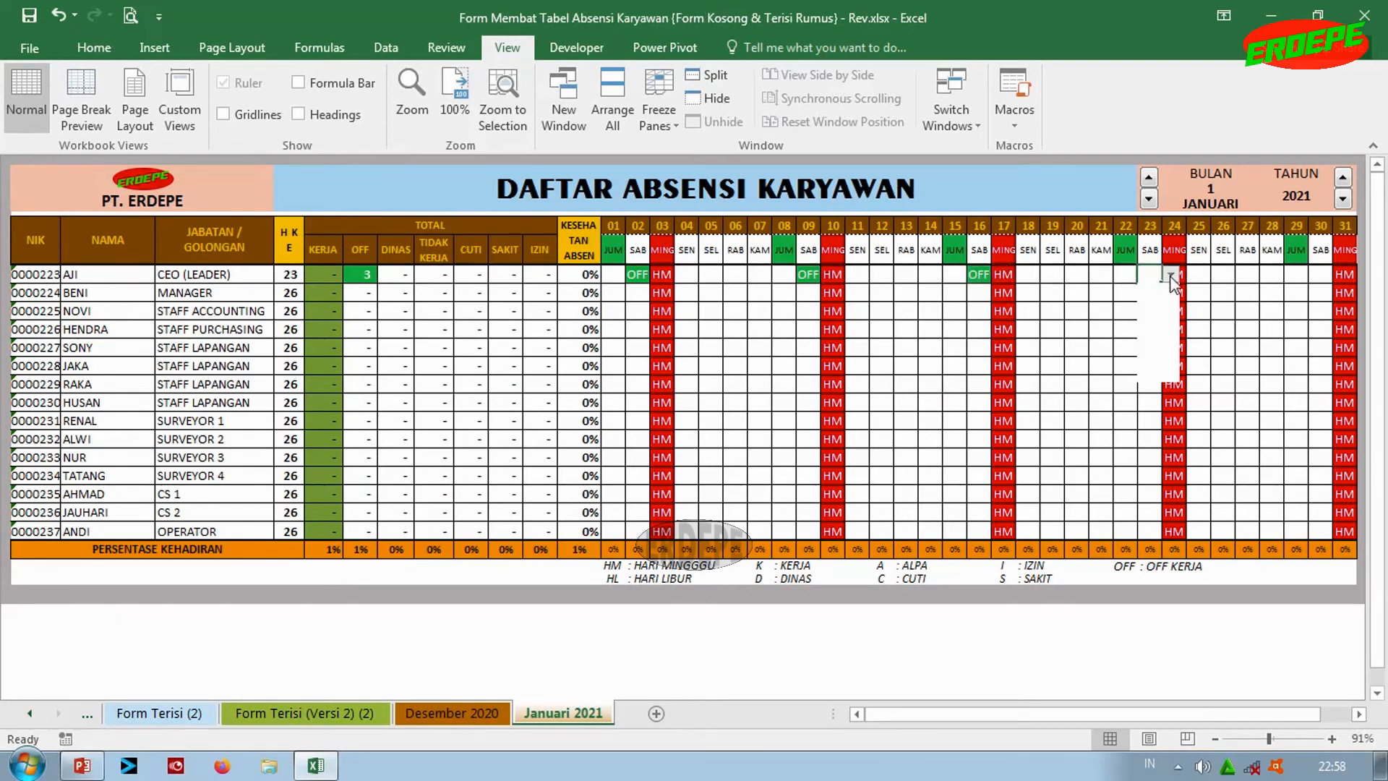
{"action": "left_click", "coordinate": [1151, 327]}
Set day 30 in the CEO (LEADER) row of Januari 2021 to OFF
{"action": "left_click", "coordinate": [1327, 274]}
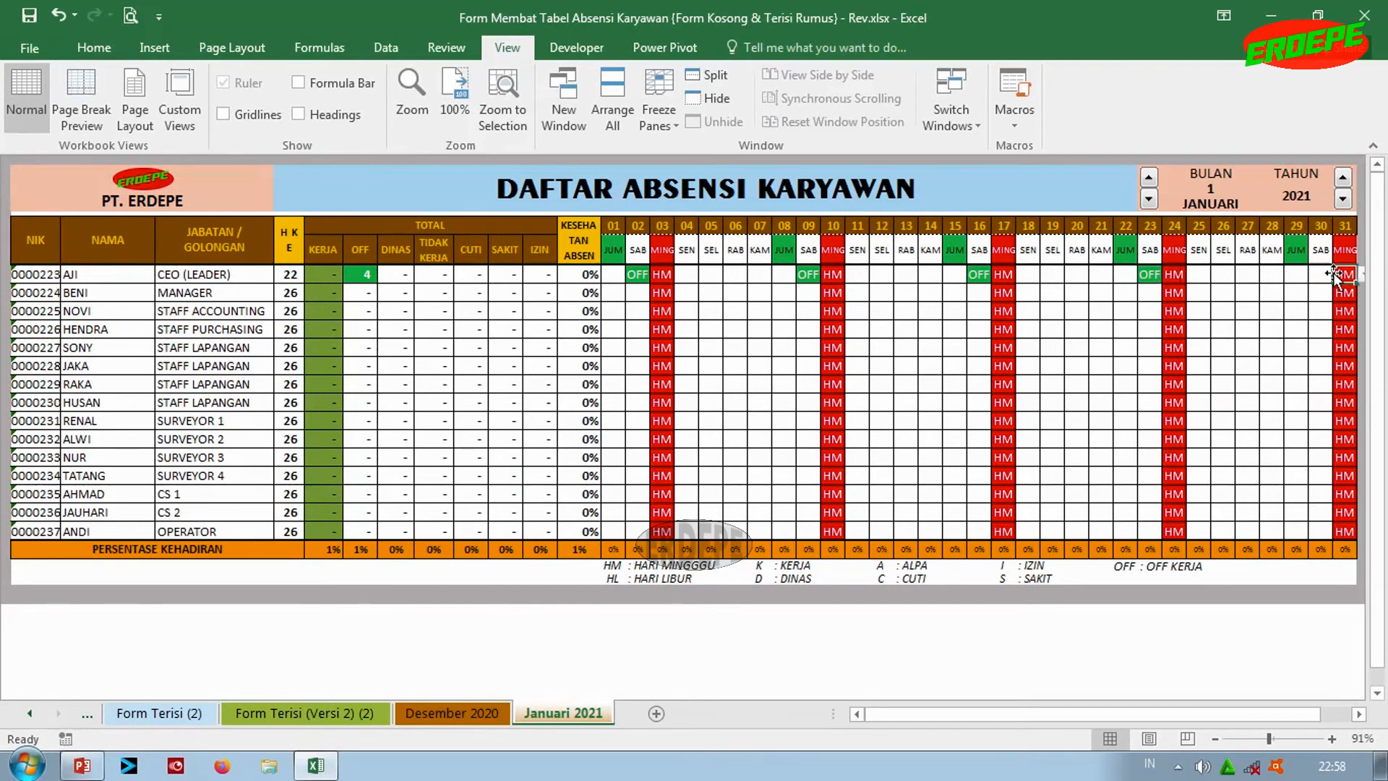
{"action": "left_click", "coordinate": [1341, 275]}
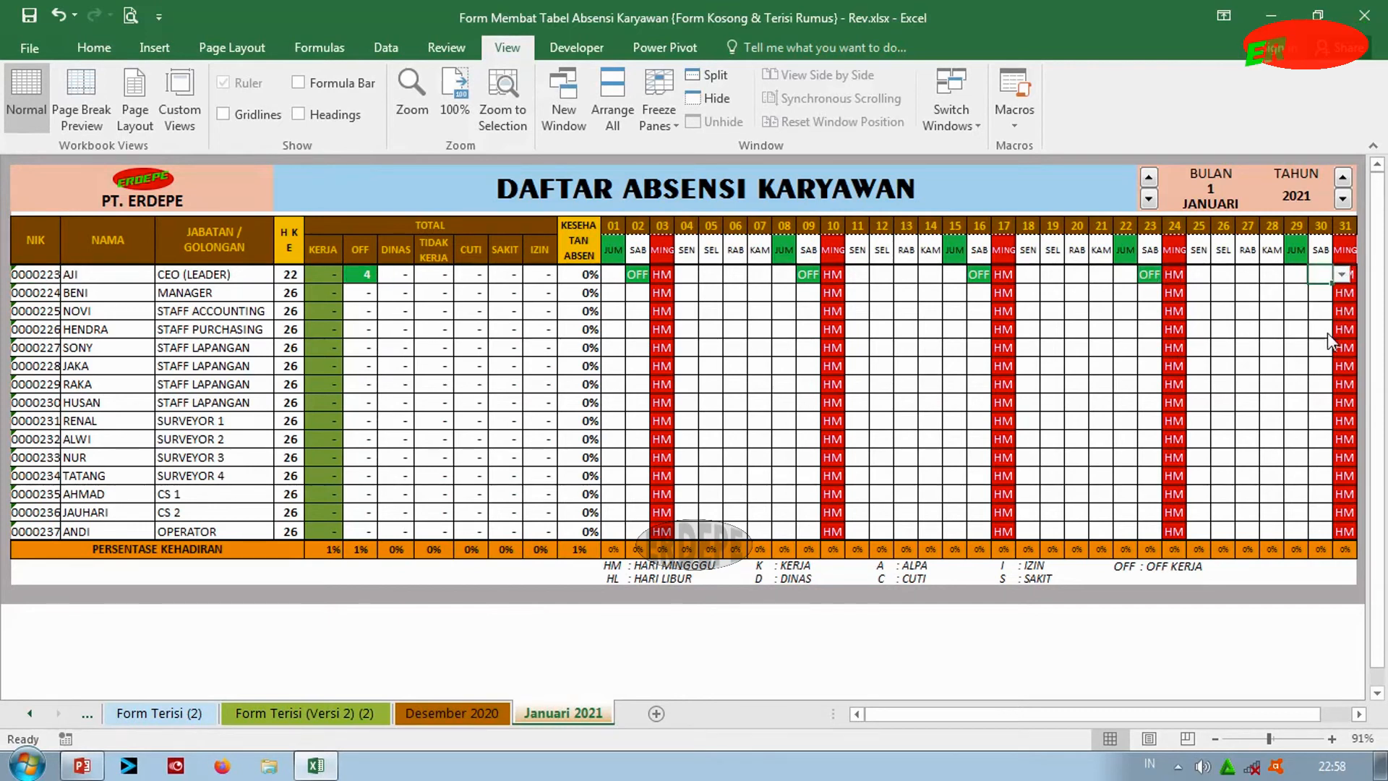
{"action": "left_click", "coordinate": [1324, 337]}
{"action": "left_click", "coordinate": [1341, 275]}
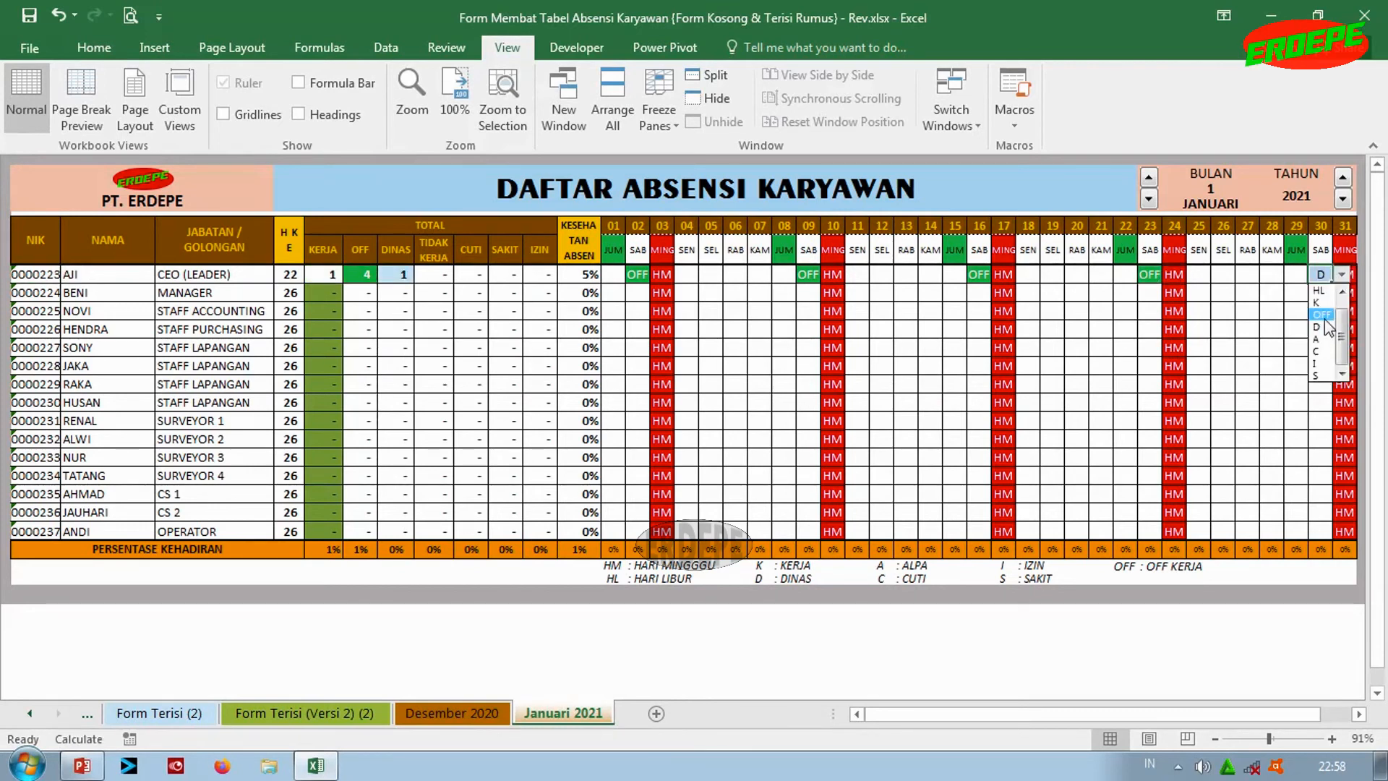
{"action": "left_click", "coordinate": [1323, 316]}
{"action": "left_click", "coordinate": [605, 275]}
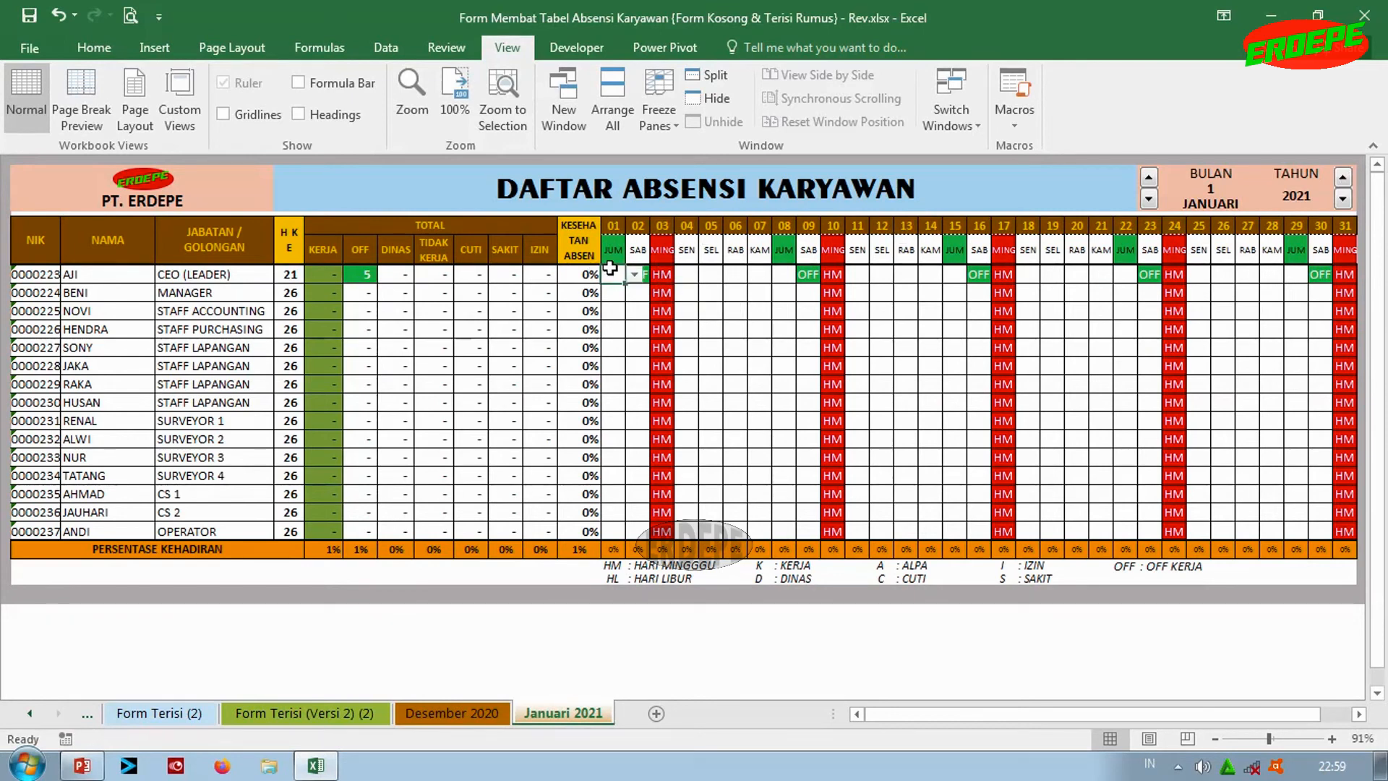
{"action": "left_click", "coordinate": [1098, 274]}
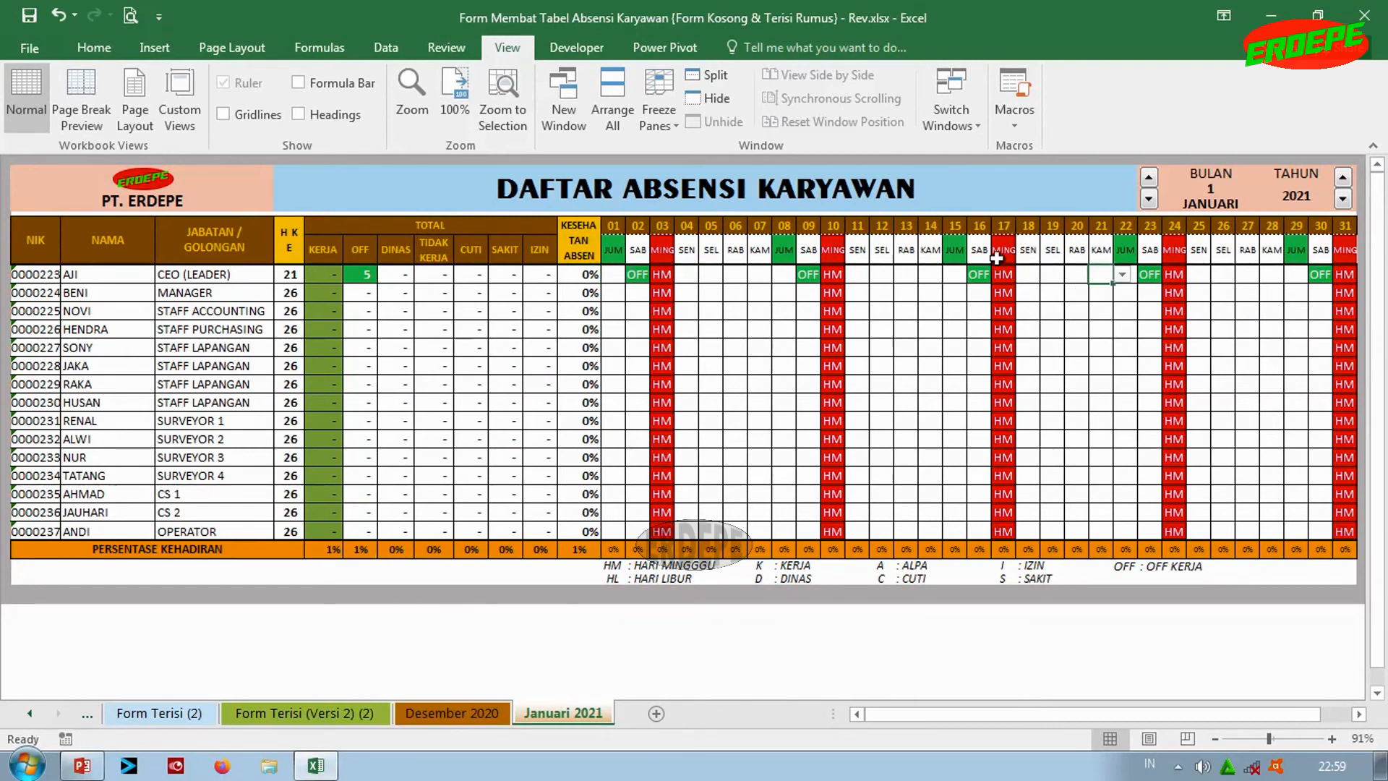
{"action": "left_click", "coordinate": [611, 275]}
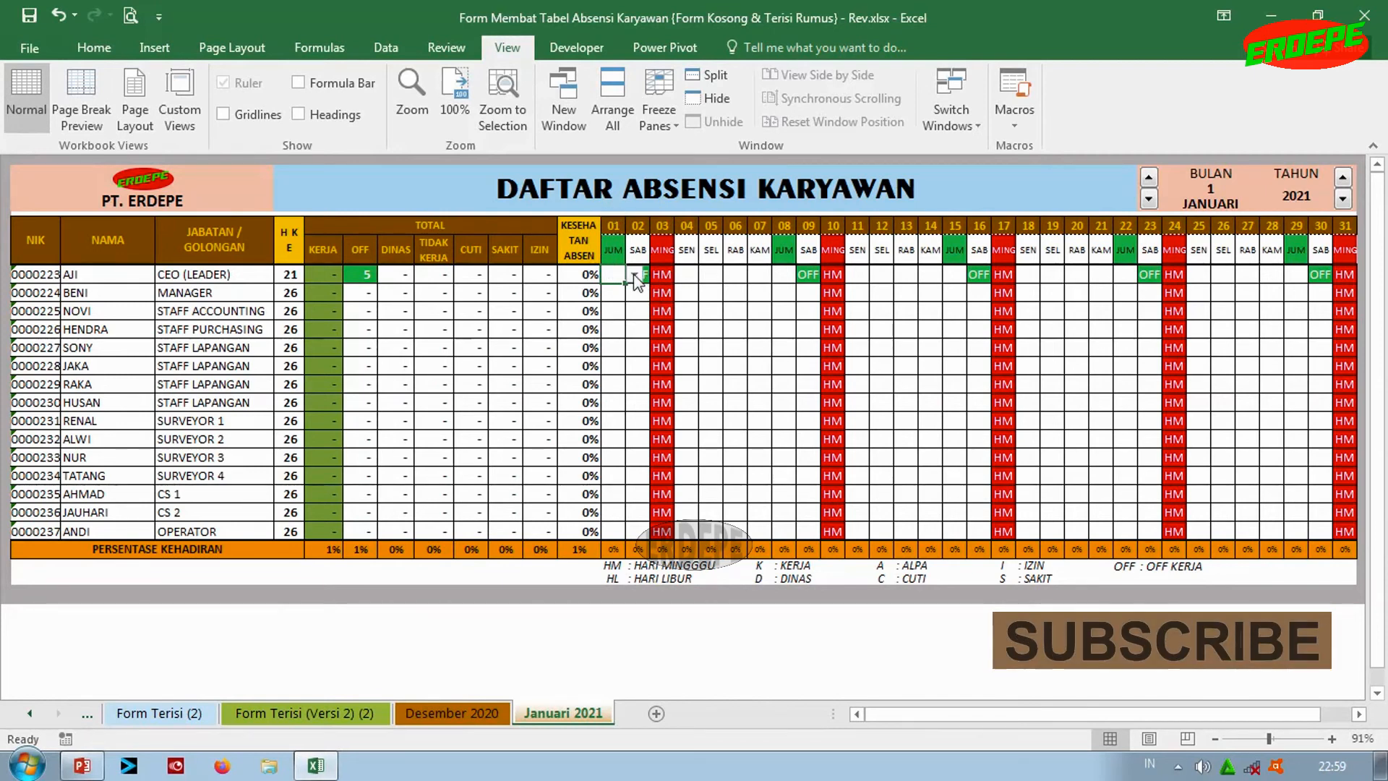
{"action": "left_click", "coordinate": [614, 291]}
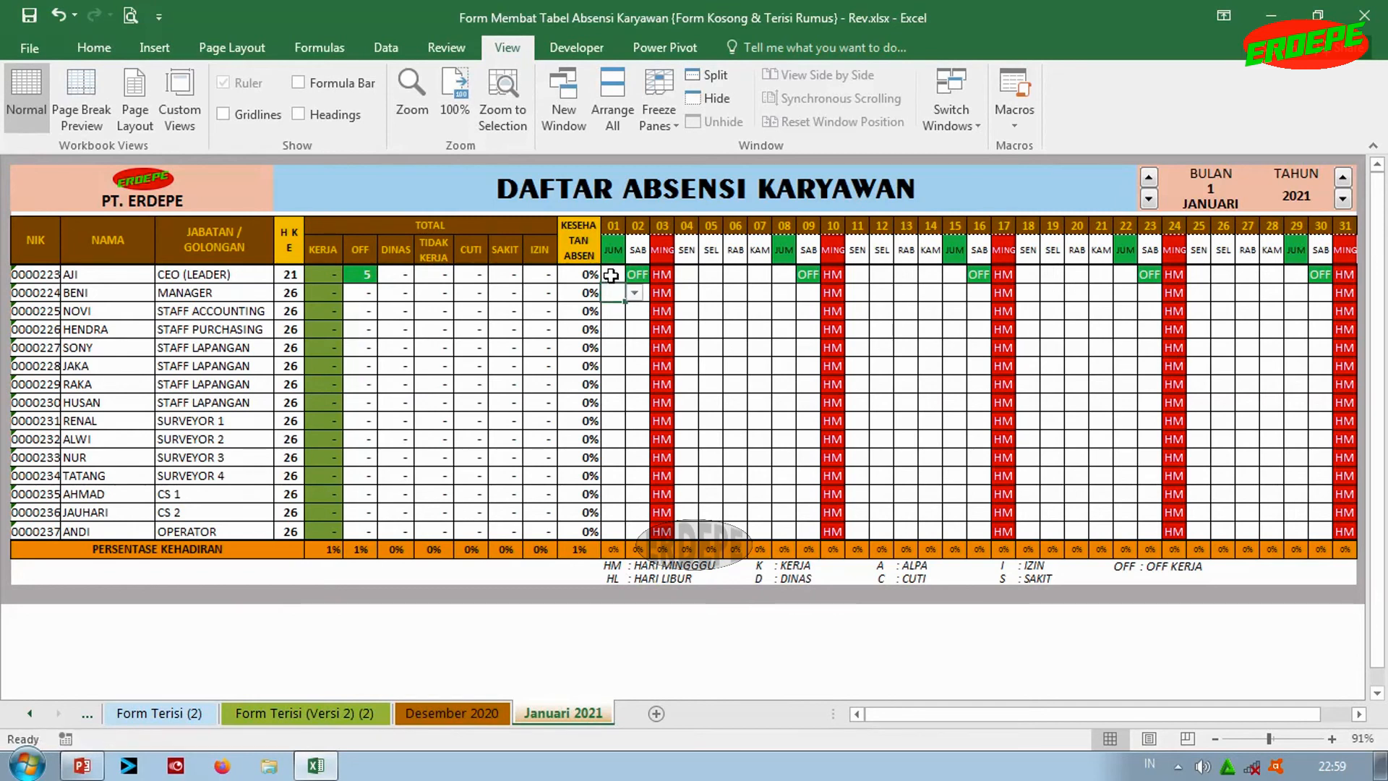
{"action": "left_click", "coordinate": [612, 275]}
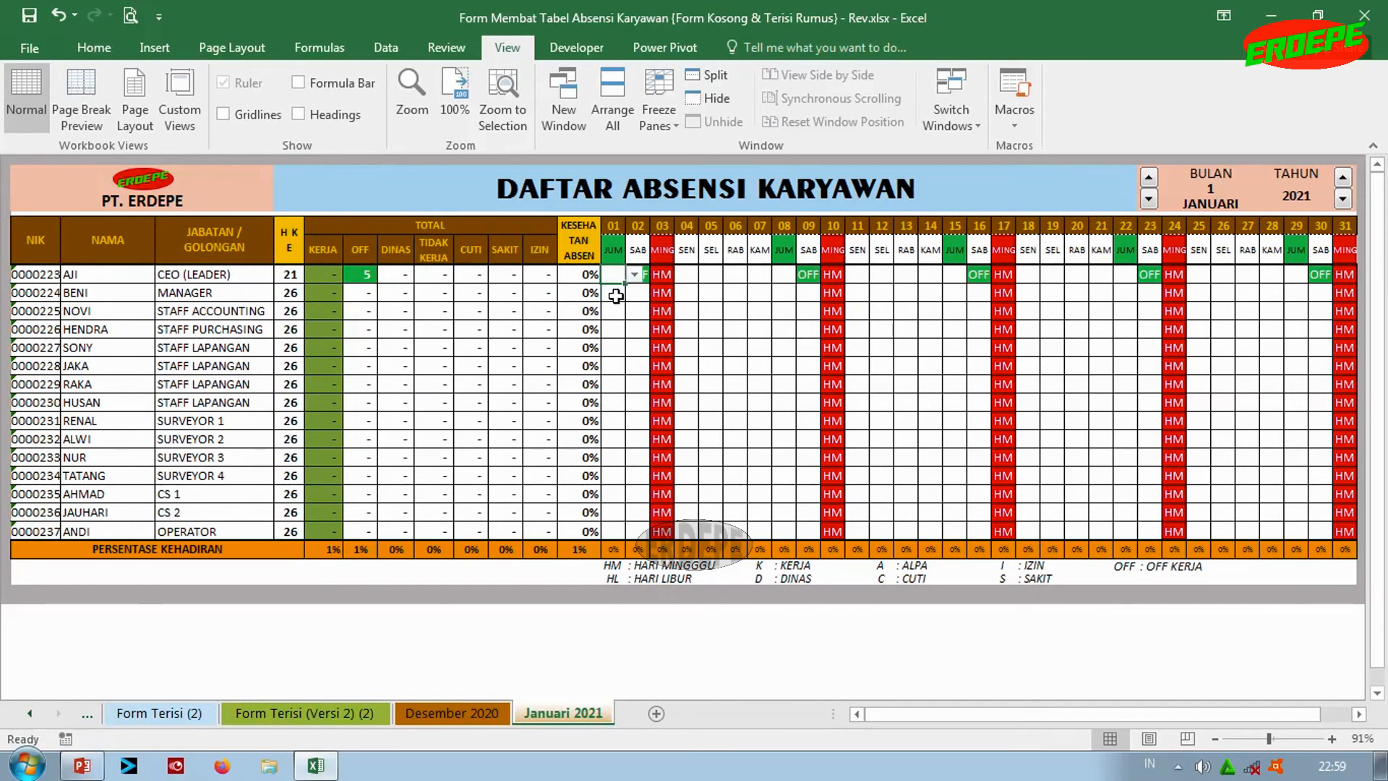
{"action": "left_click_drag", "start_coordinate": [613, 275], "coordinate": [621, 525]}
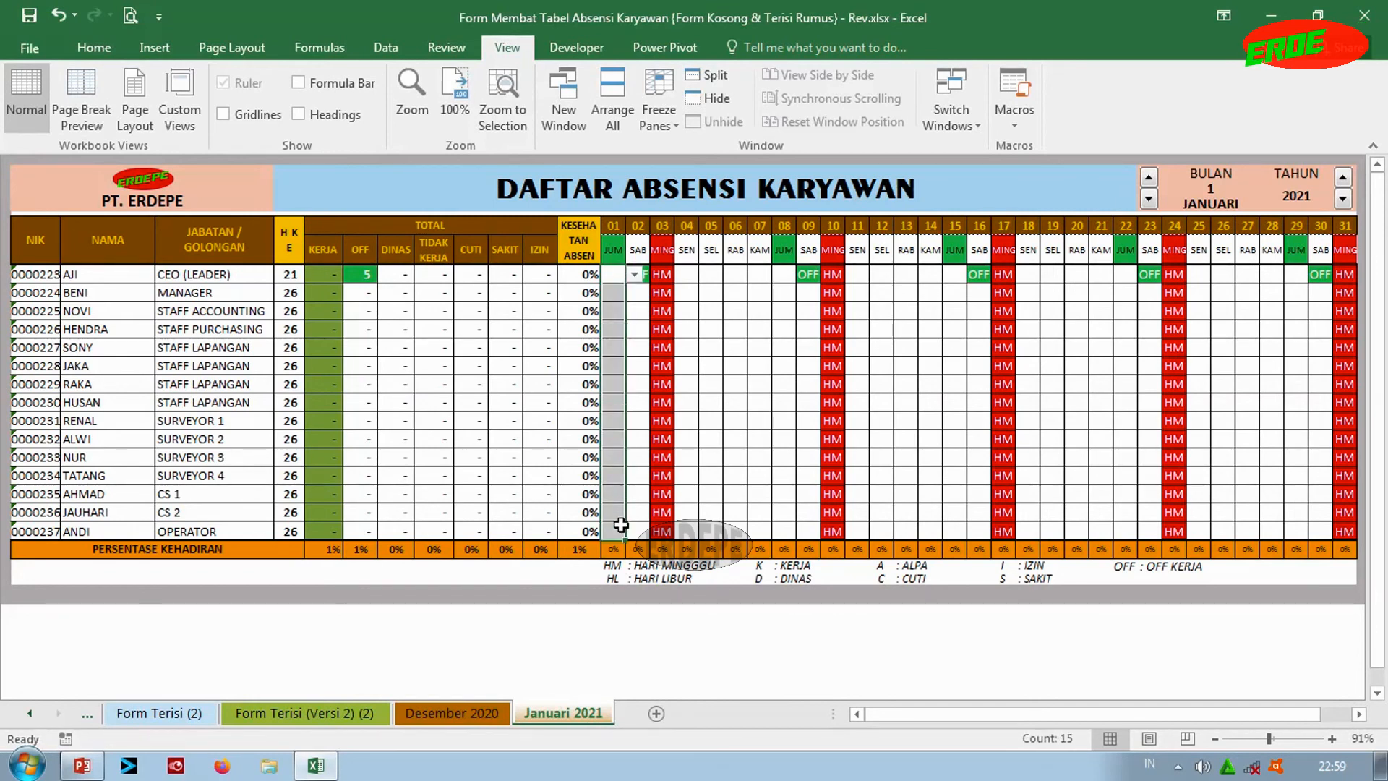
Set day 01 in the CEO (LEADER) row of Januari 2021 to HL
{"action": "left_click", "coordinate": [622, 275]}
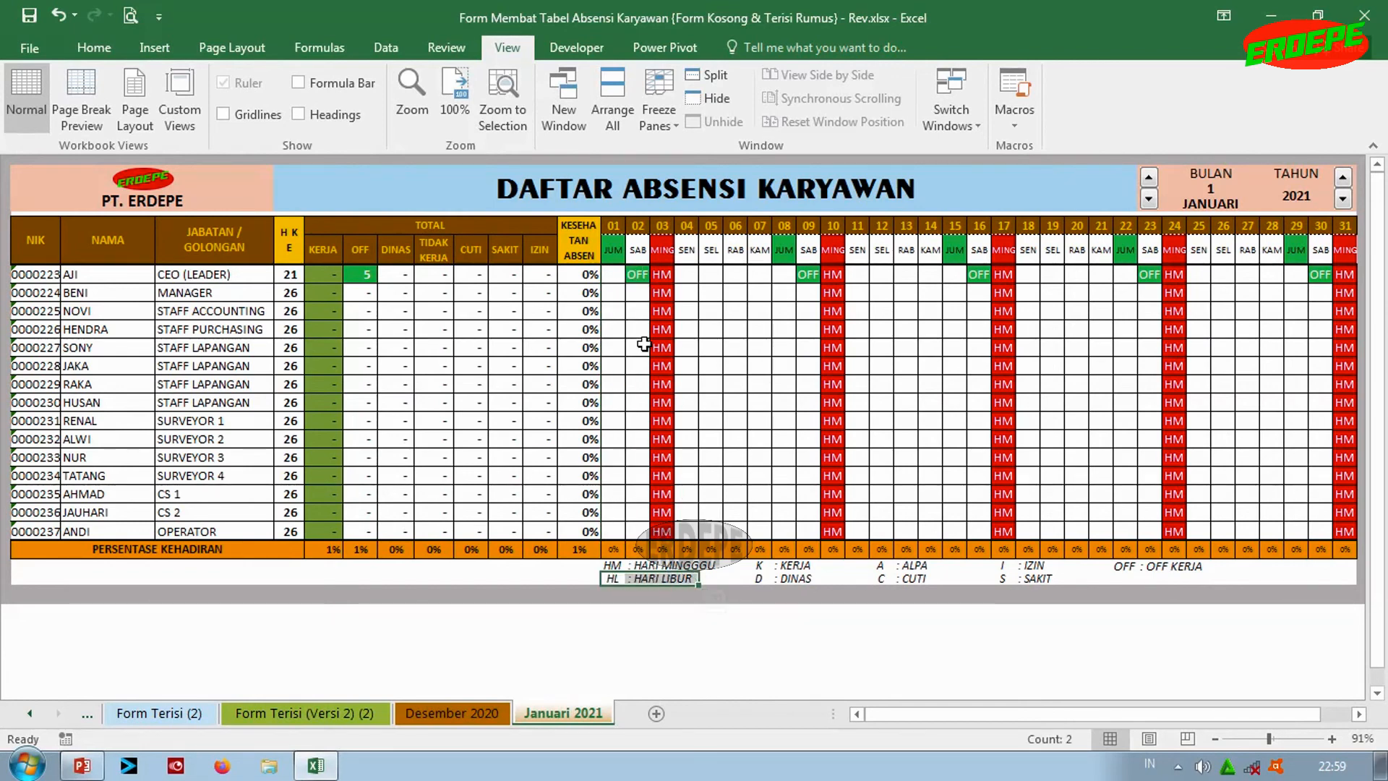
{"action": "left_click", "coordinate": [634, 276]}
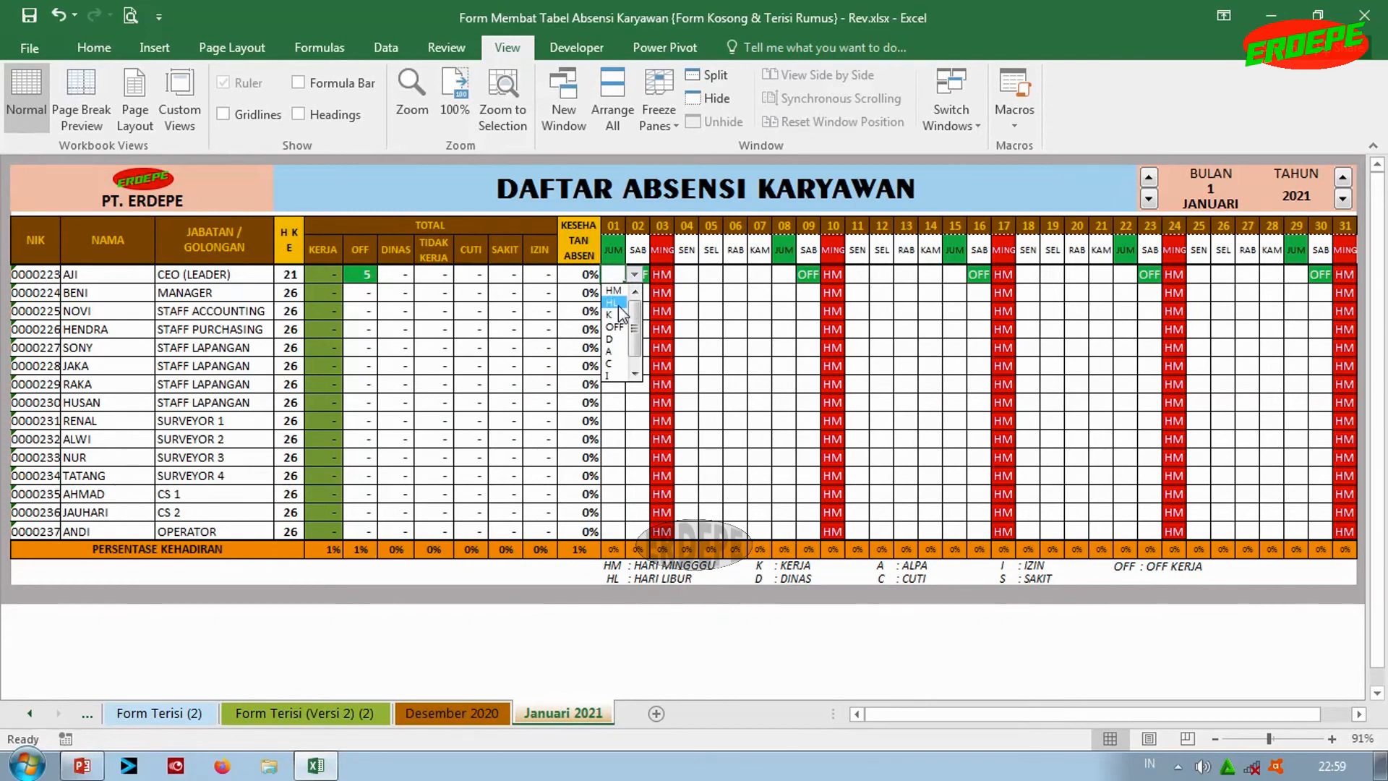
{"action": "left_click", "coordinate": [616, 303]}
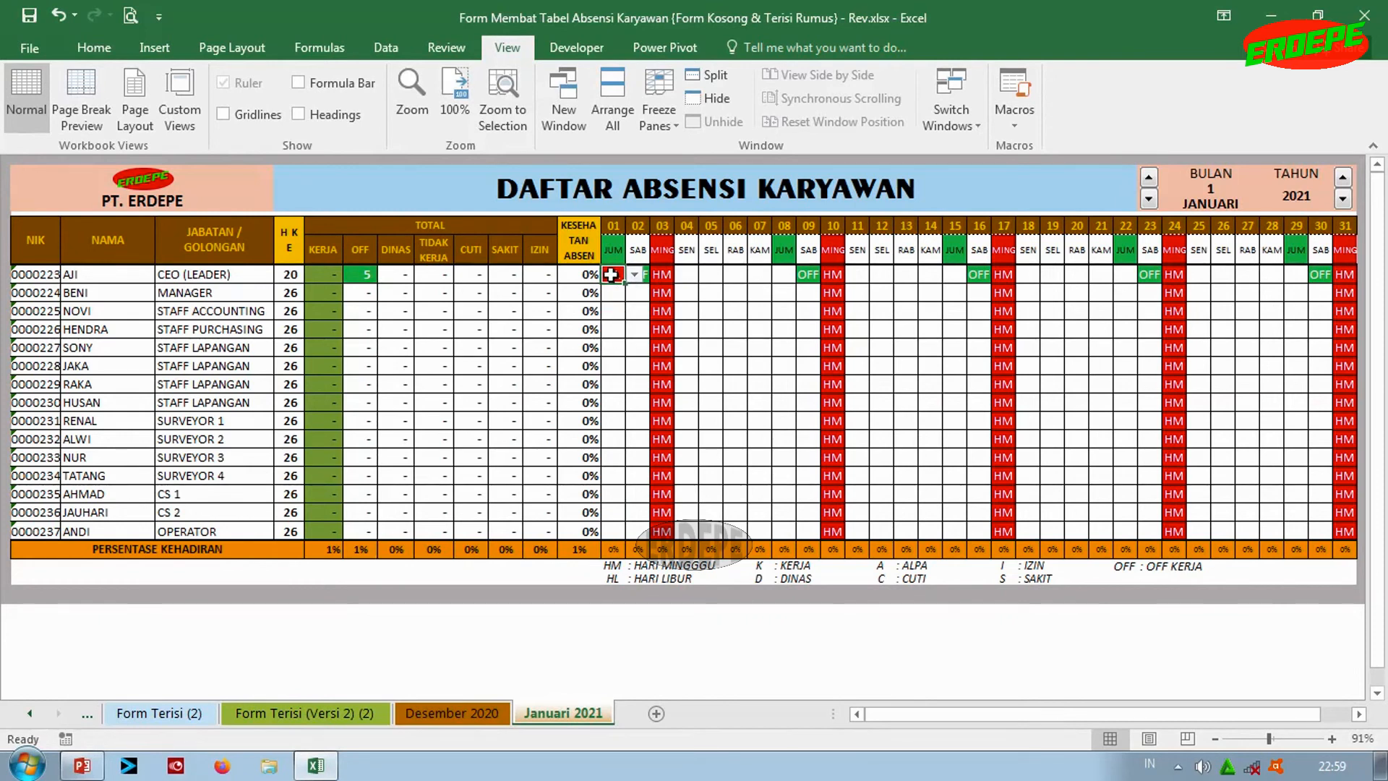
Copy the HL entry of day 01 to all remaining employee rows, from MANAGER down to OPERATOR
{"action": "key", "text": "ctrl+c"}
{"action": "left_click_drag", "start_coordinate": [613, 293], "coordinate": [614, 533]}
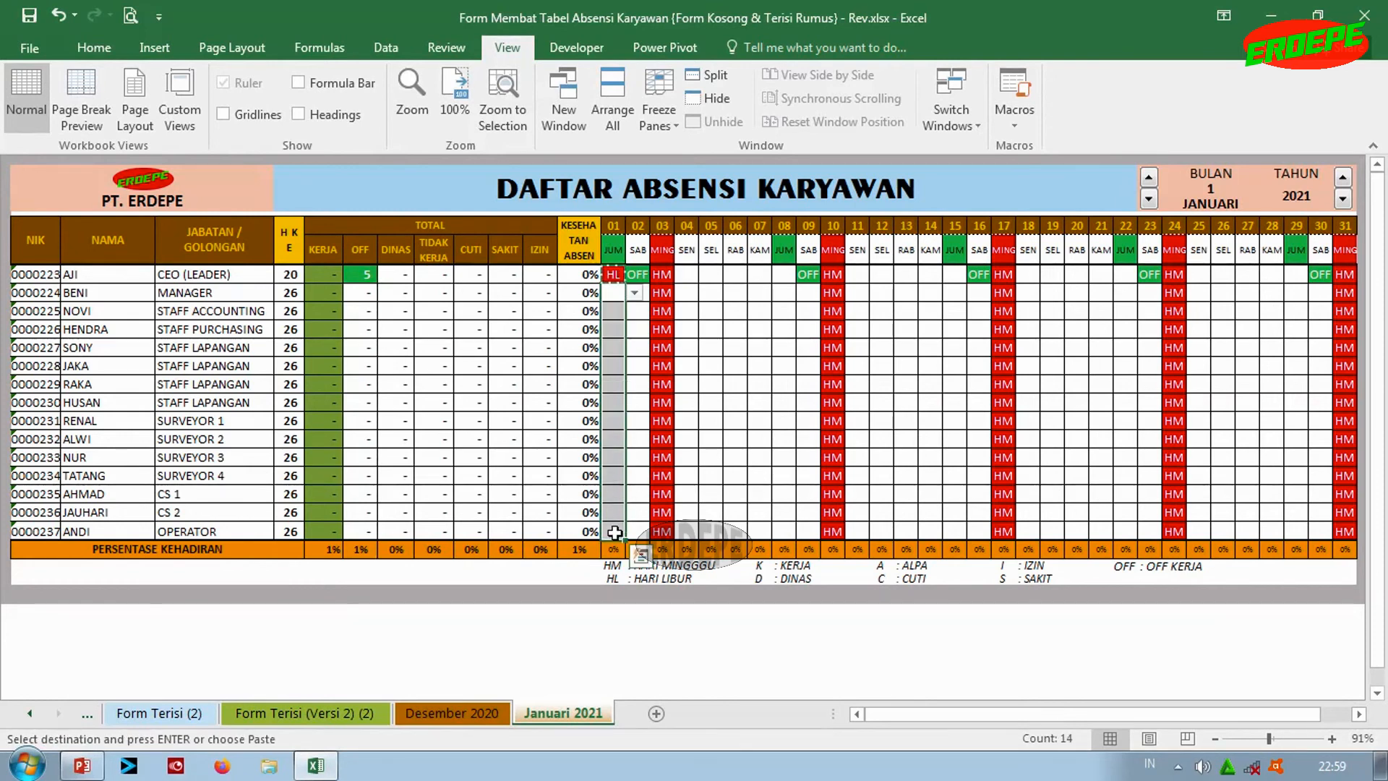
{"action": "right_click", "coordinate": [617, 511]}
{"action": "left_click", "coordinate": [654, 189]}
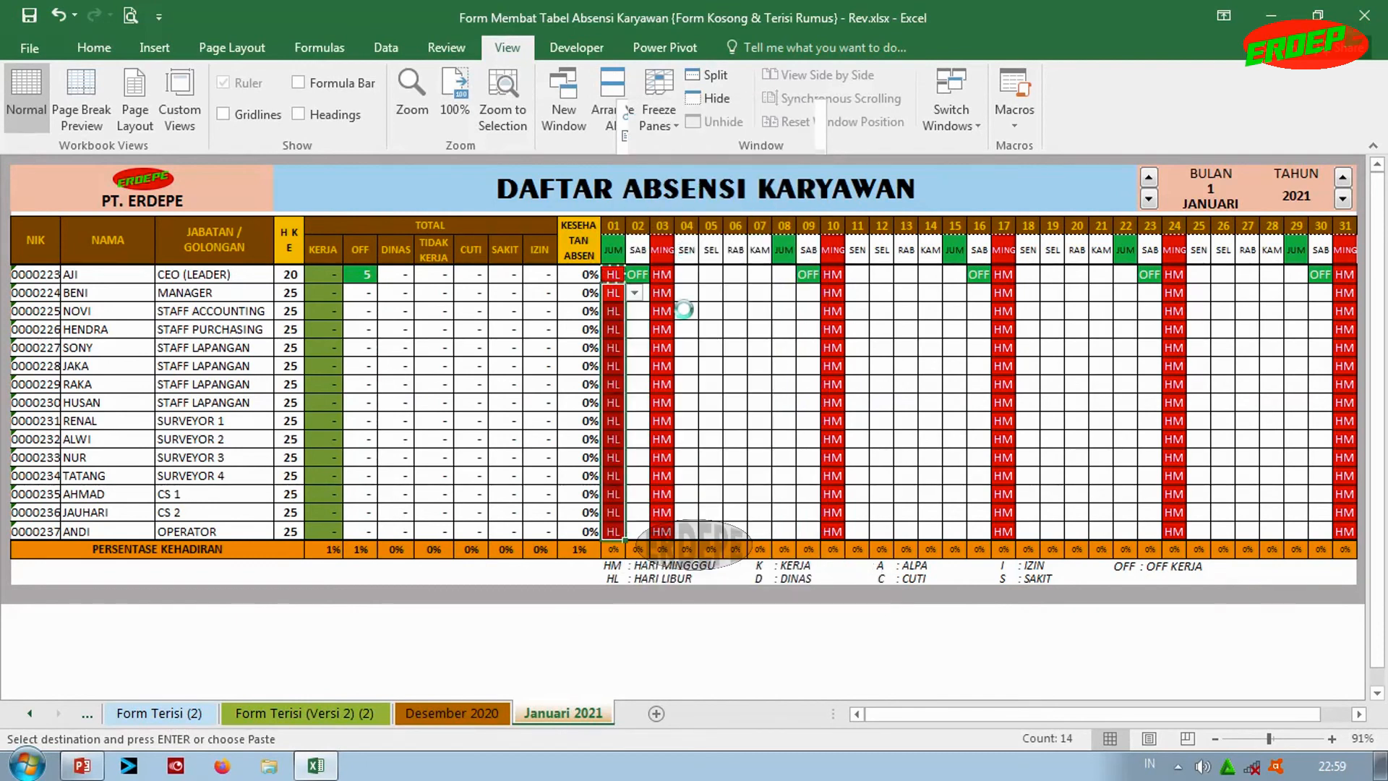
{"action": "left_click", "coordinate": [709, 309]}
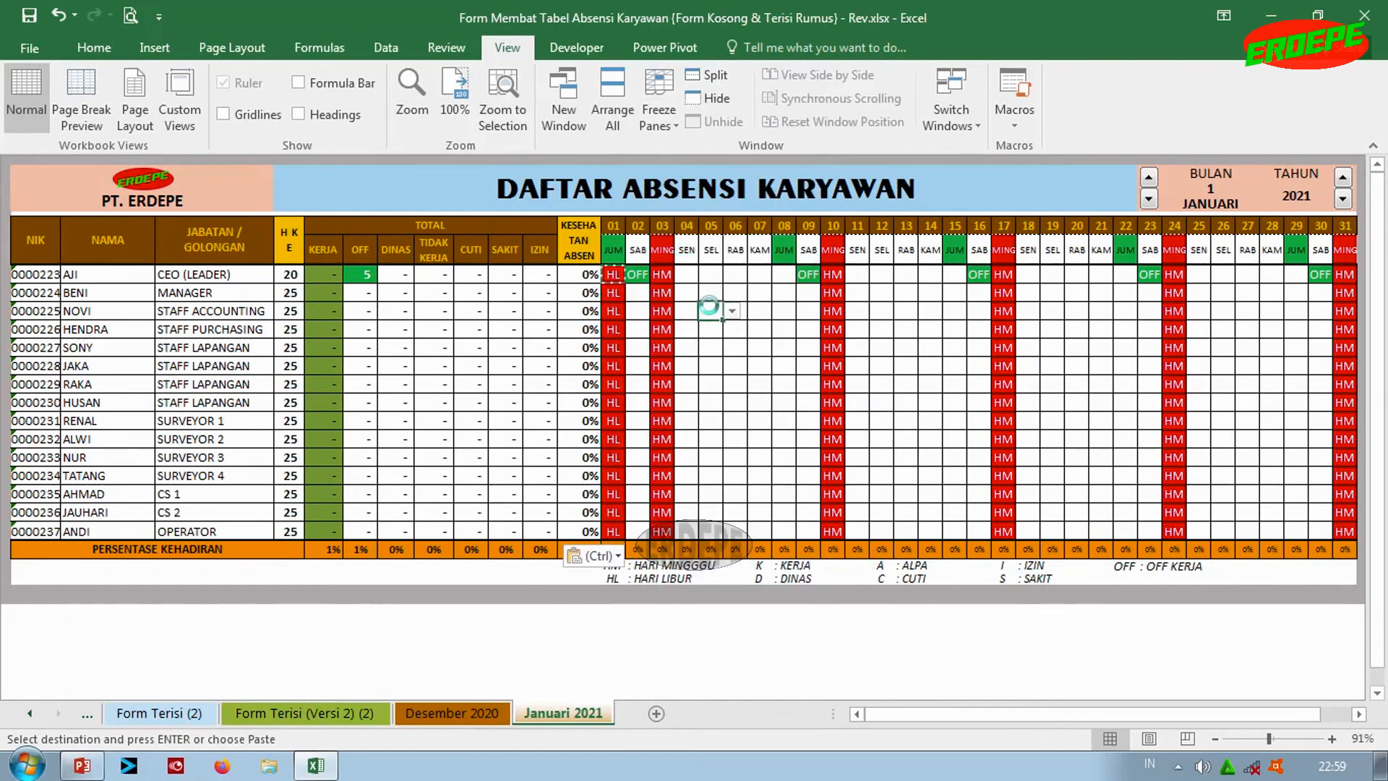
Examine the CEO row's OFF days, the HL column of day 01, the HM columns of days 03 and 10, and the header's month and year
{"action": "mouse_move", "coordinate": [808, 274]}
{"action": "left_mouse_down"}
{"action": "mouse_move", "coordinate": [790, 292]}
{"action": "mouse_move", "coordinate": [807, 275]}
{"action": "left_mouse_up"}
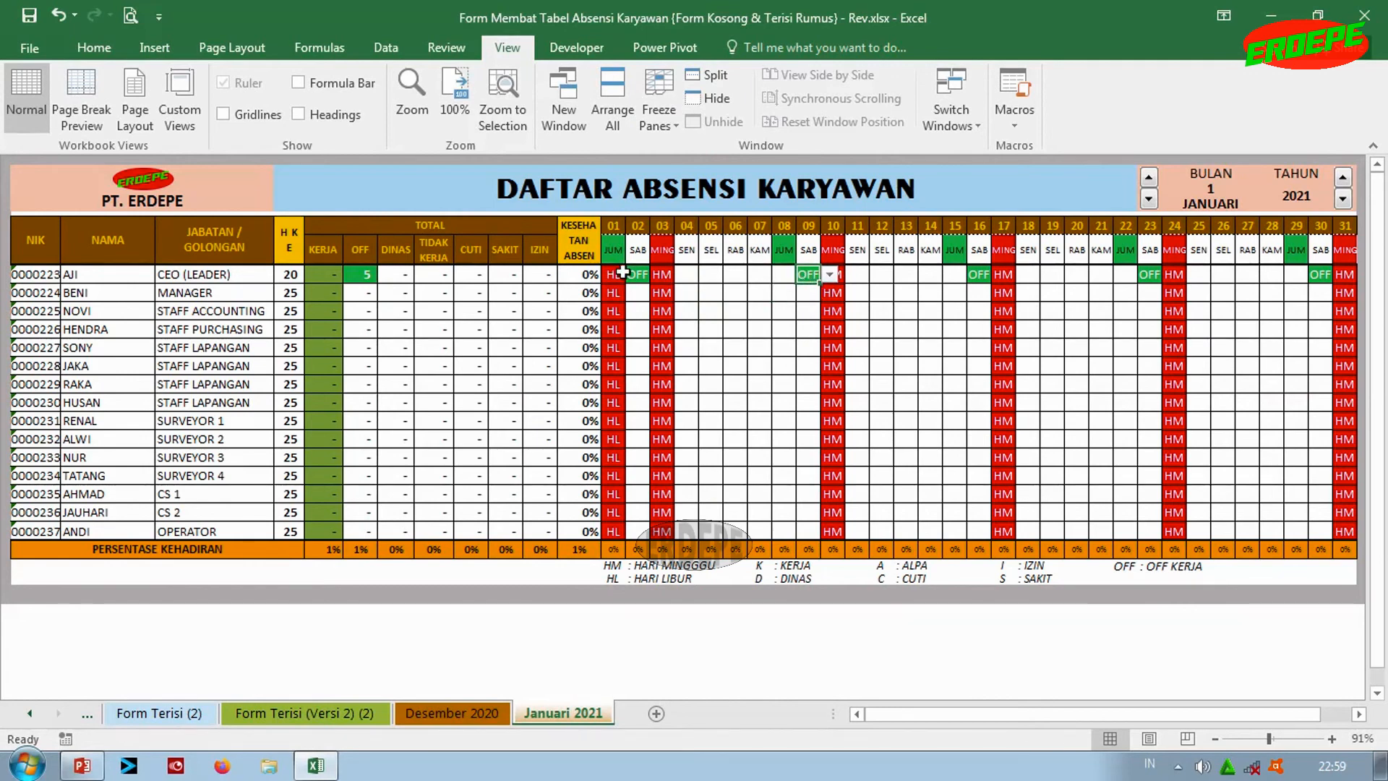
{"action": "left_click", "coordinate": [634, 273]}
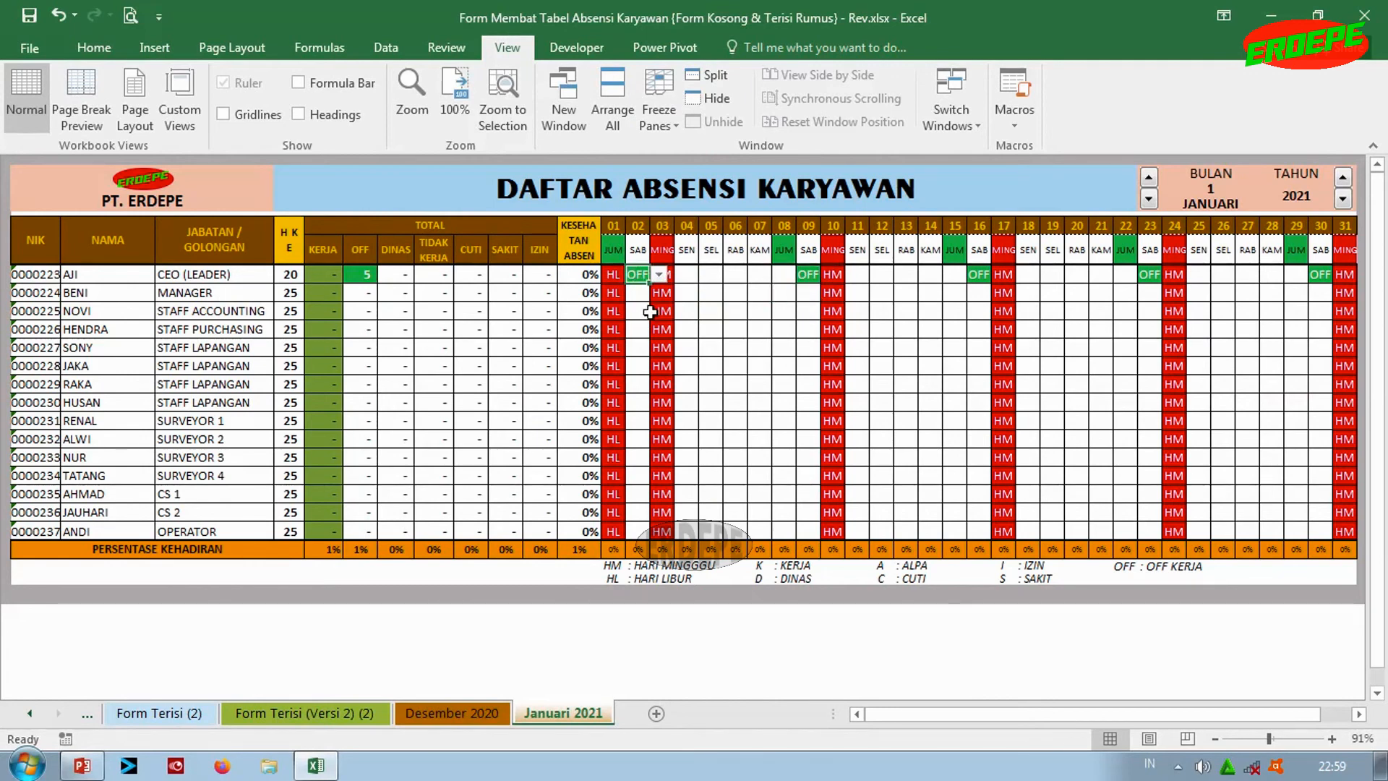
{"action": "left_click_drag", "start_coordinate": [614, 273], "coordinate": [607, 531]}
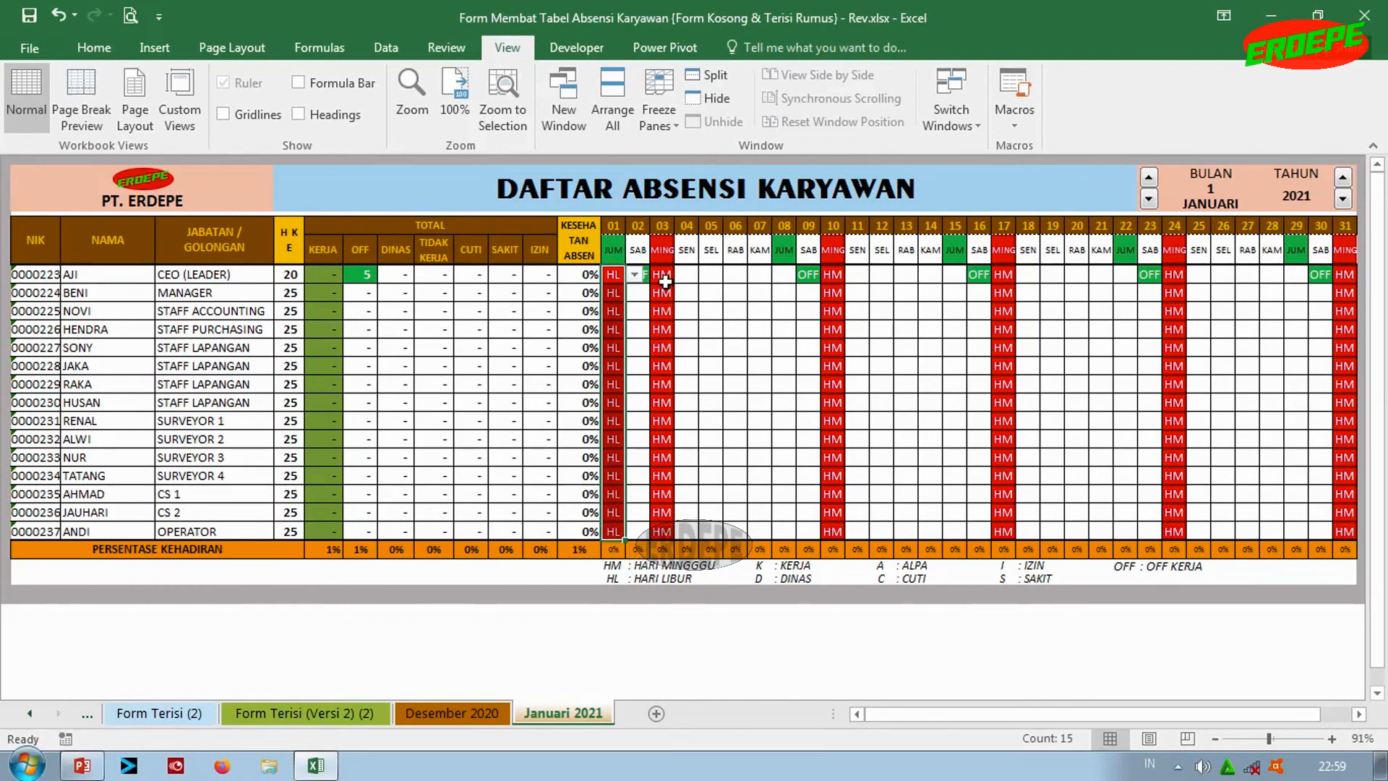
{"action": "left_click_drag", "start_coordinate": [662, 276], "coordinate": [666, 535]}
{"action": "key", "text": "ctrl+c"}
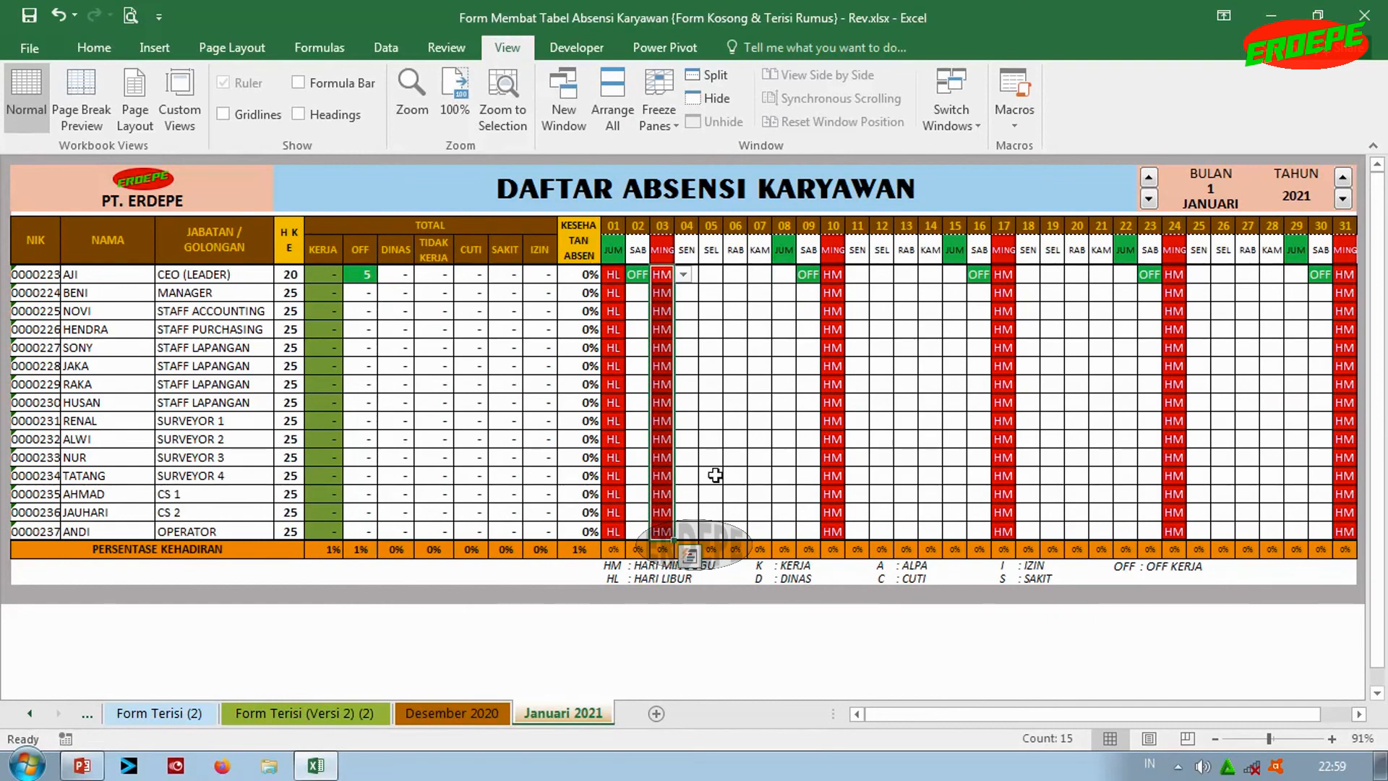
{"action": "left_click_drag", "start_coordinate": [832, 274], "coordinate": [831, 532]}
{"action": "key", "text": "ctrl+v"}
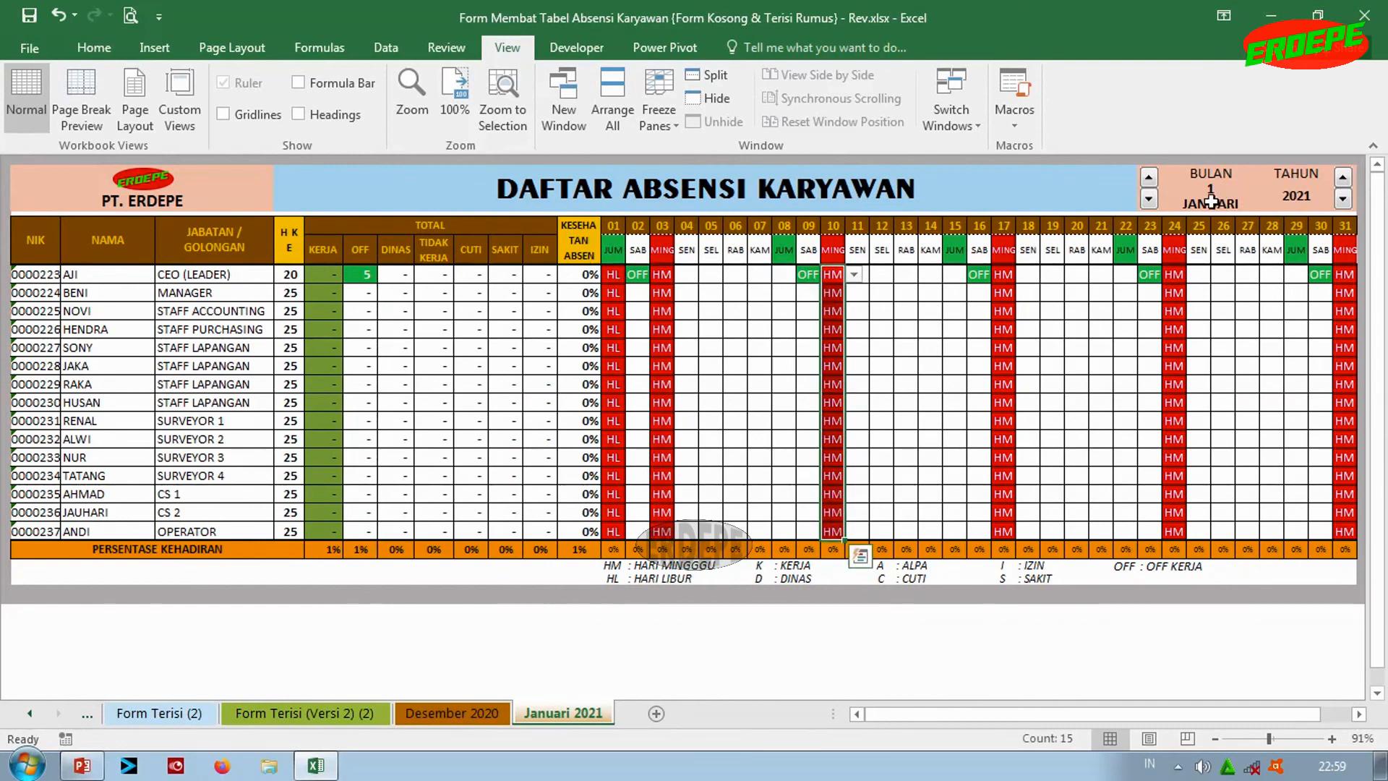
{"action": "left_click", "coordinate": [1296, 194]}
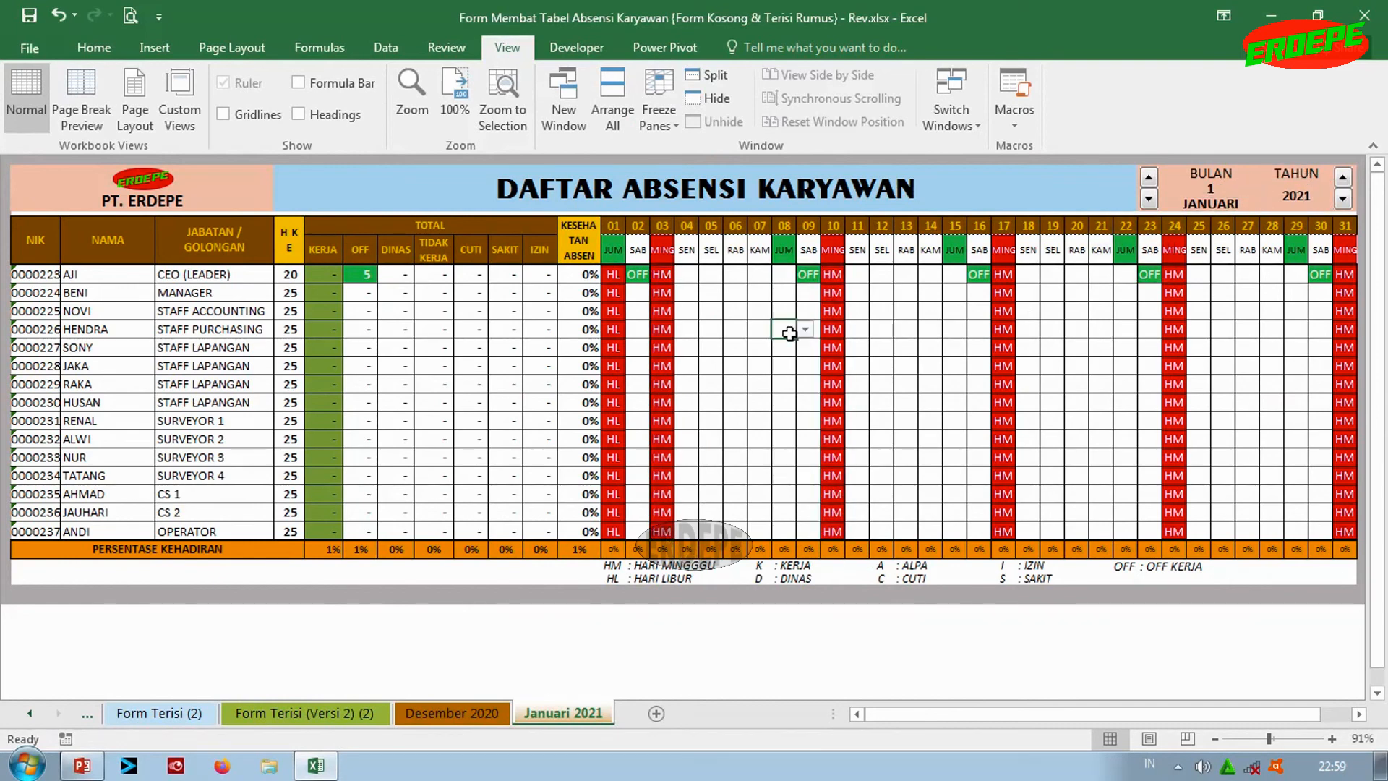
{"action": "left_click", "coordinate": [759, 365]}
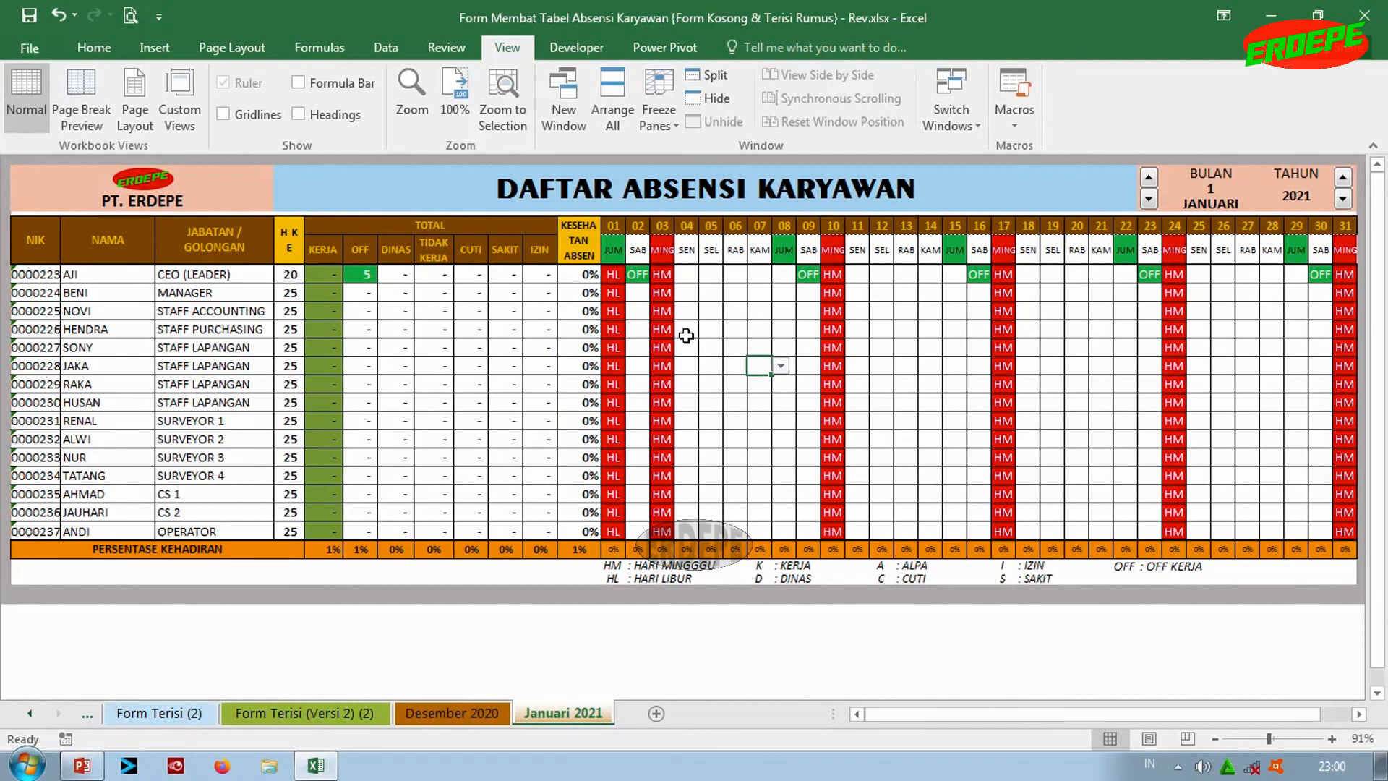
{"action": "left_click", "coordinate": [712, 330]}
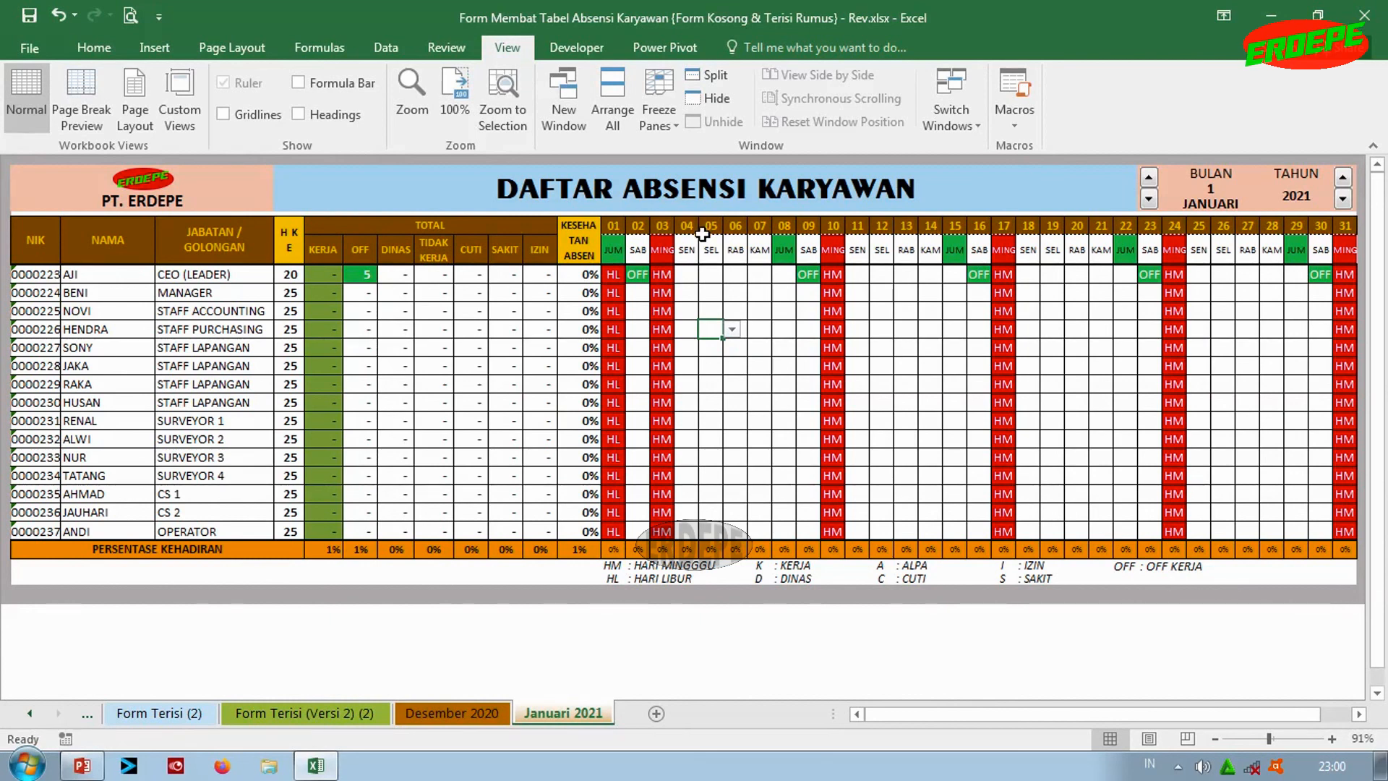
{"action": "left_click", "coordinate": [712, 292]}
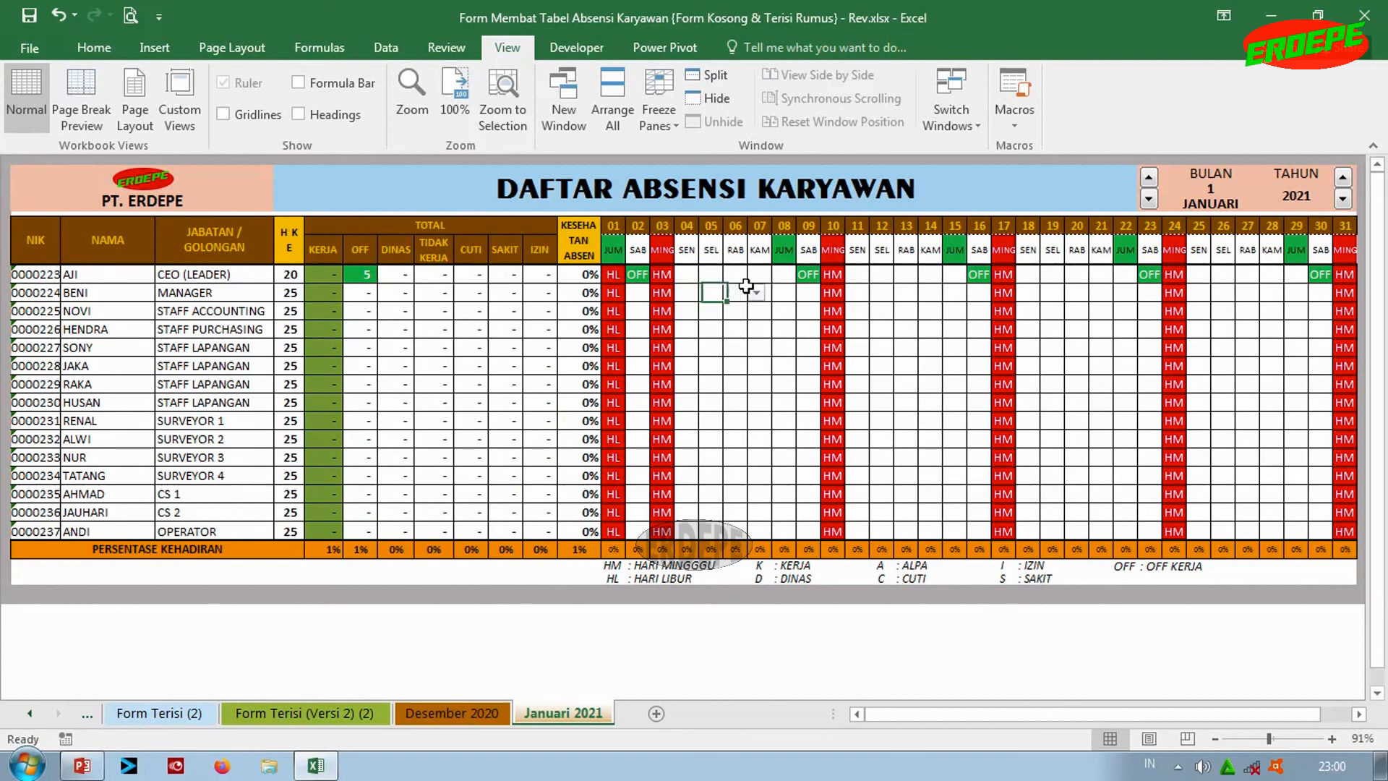
{"action": "left_click", "coordinate": [790, 292]}
{"action": "left_click", "coordinate": [774, 310]}
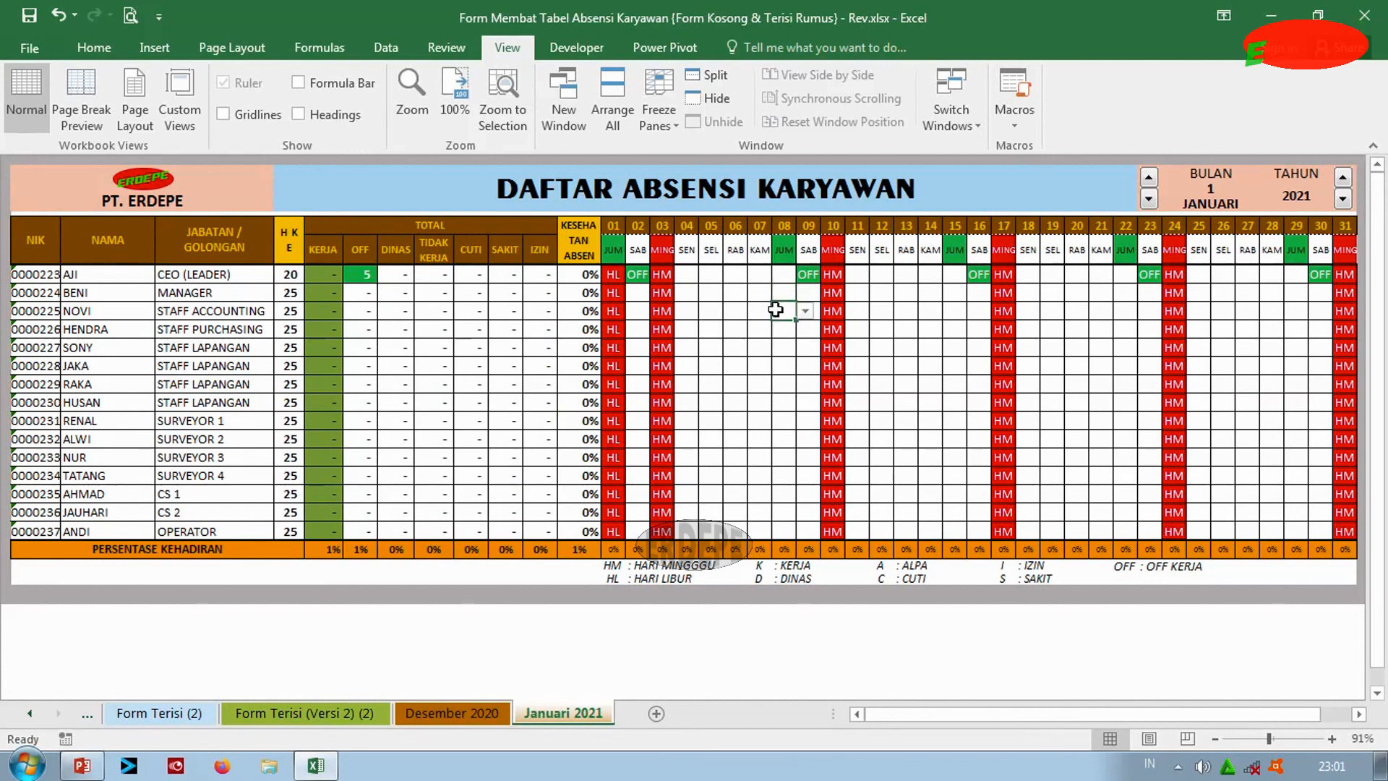
{"action": "left_click", "coordinate": [726, 309]}
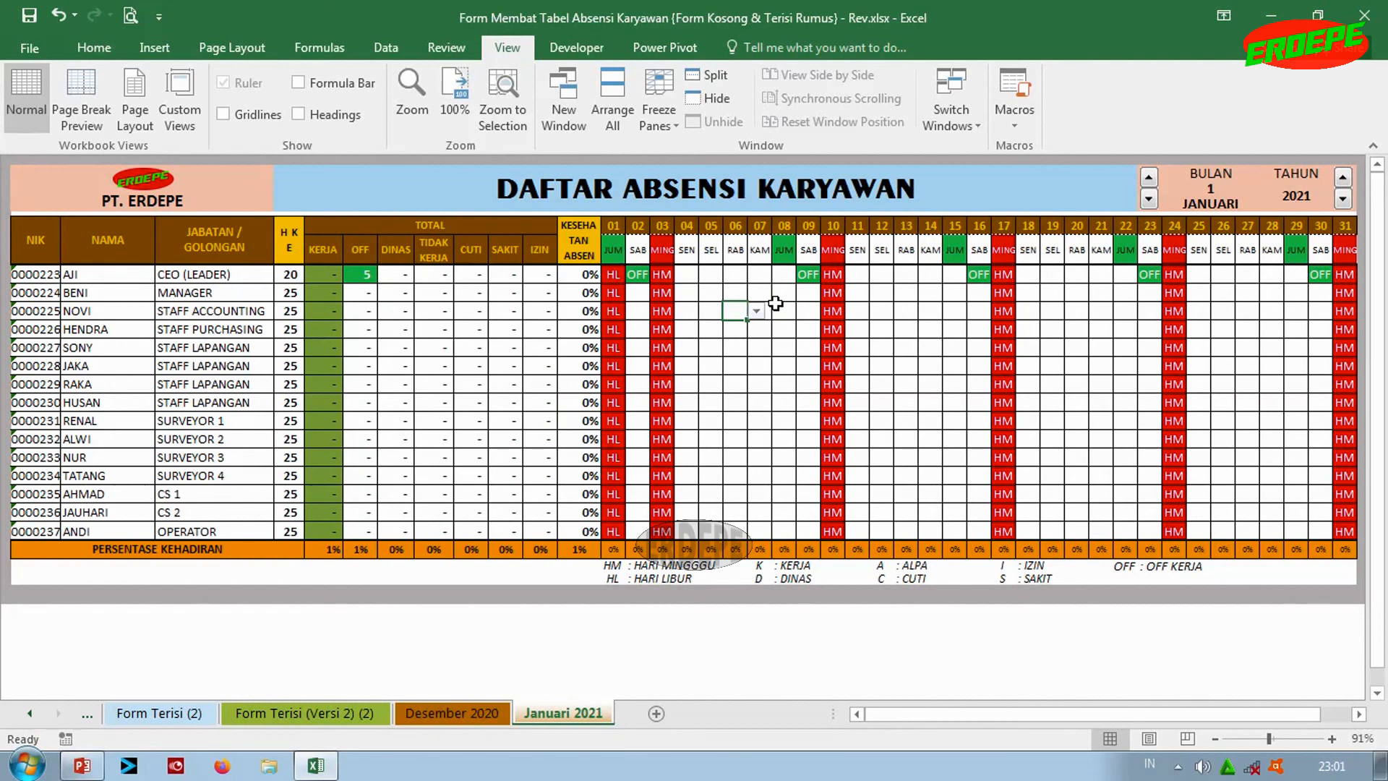
{"action": "left_click", "coordinate": [765, 331]}
{"action": "left_click", "coordinate": [711, 402]}
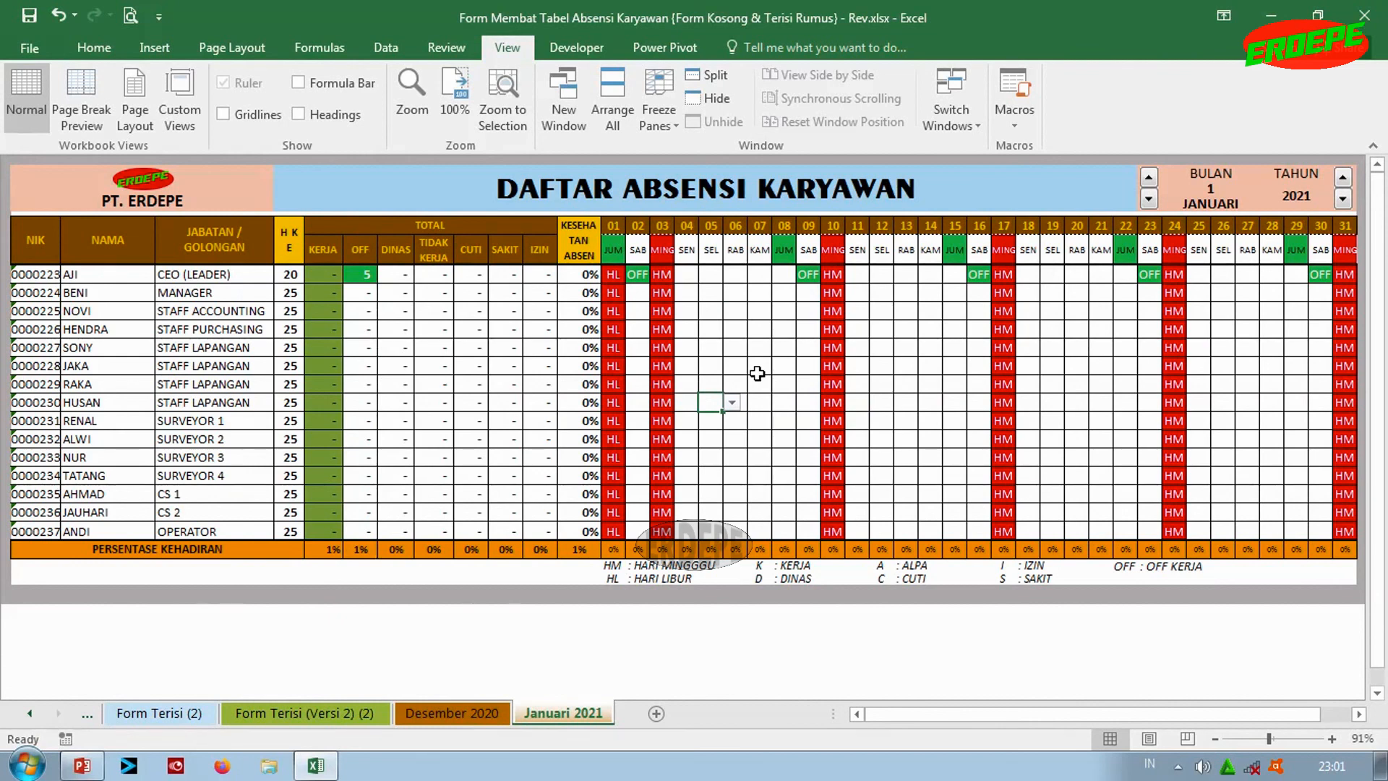
{"action": "left_click", "coordinate": [756, 373]}
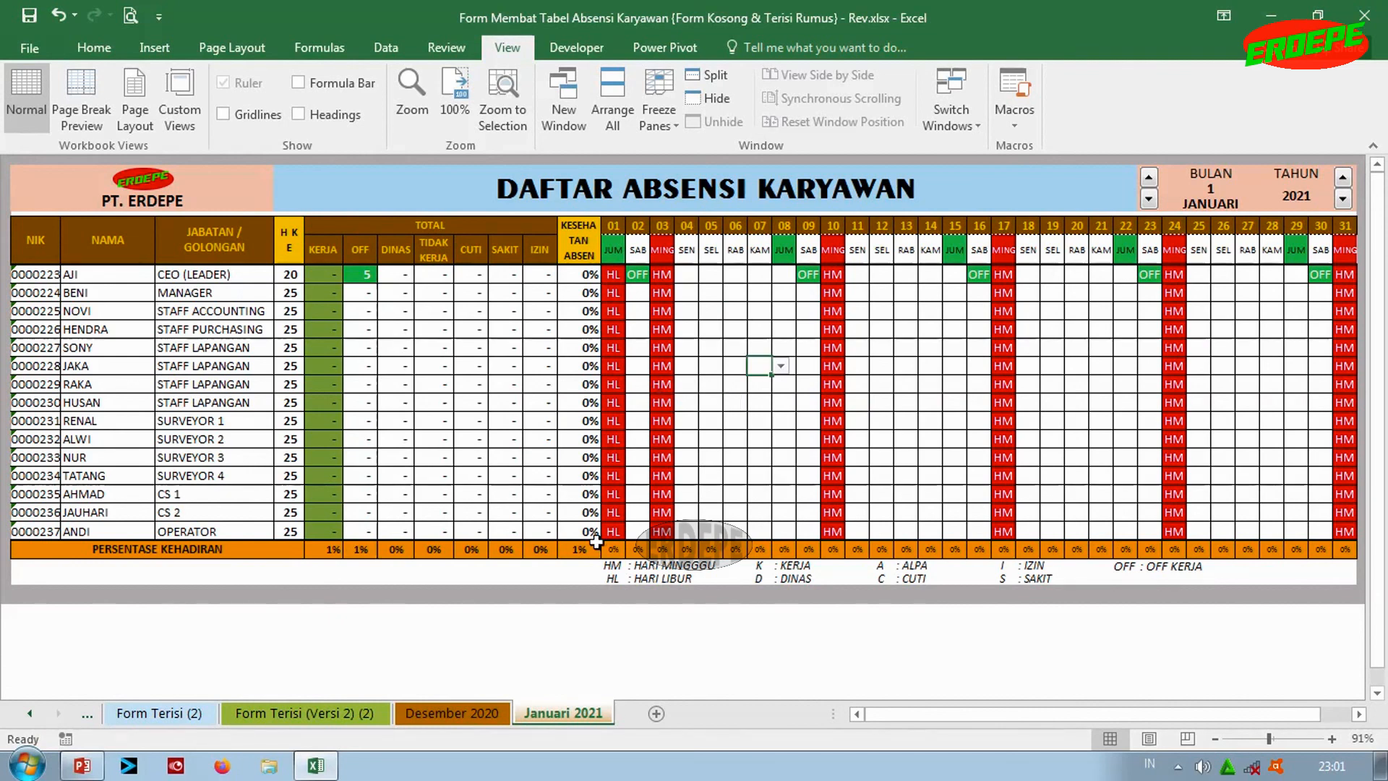